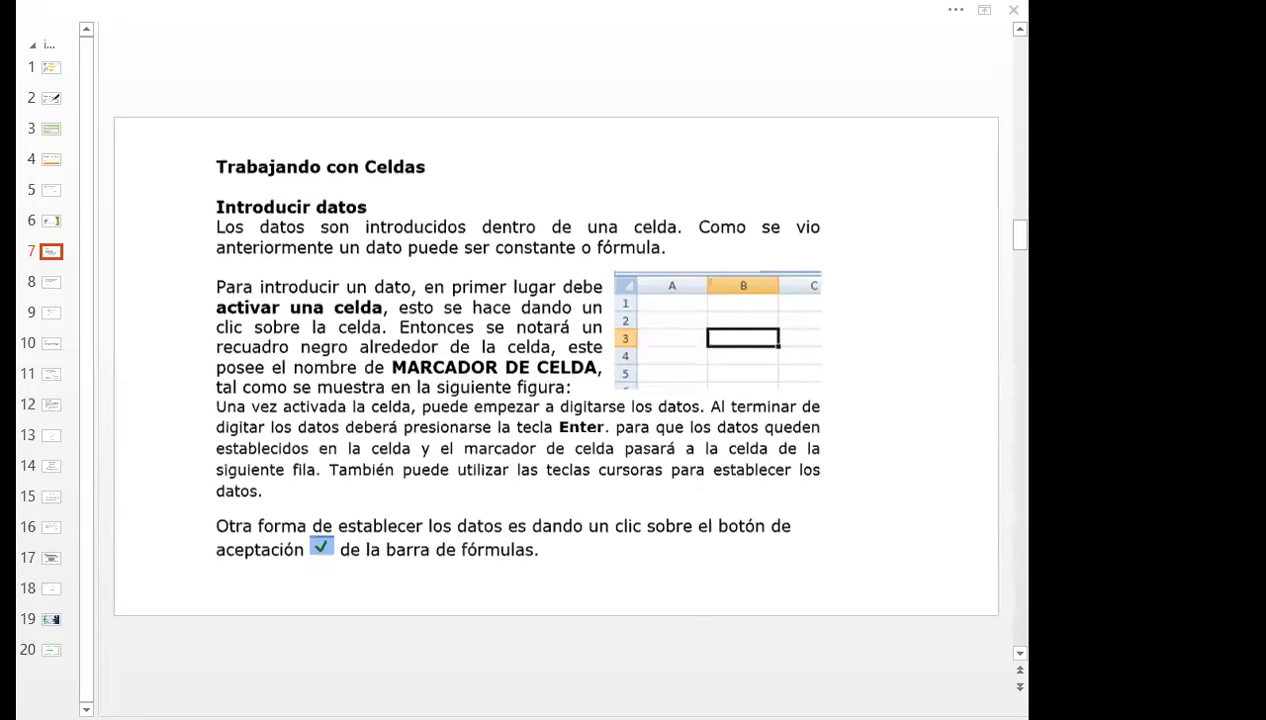
- Switch to the Excel workbook and enter EL SALVADOR in cell E7 of the DATOS EN UNA CELDA sheet
key(alt+Tab)
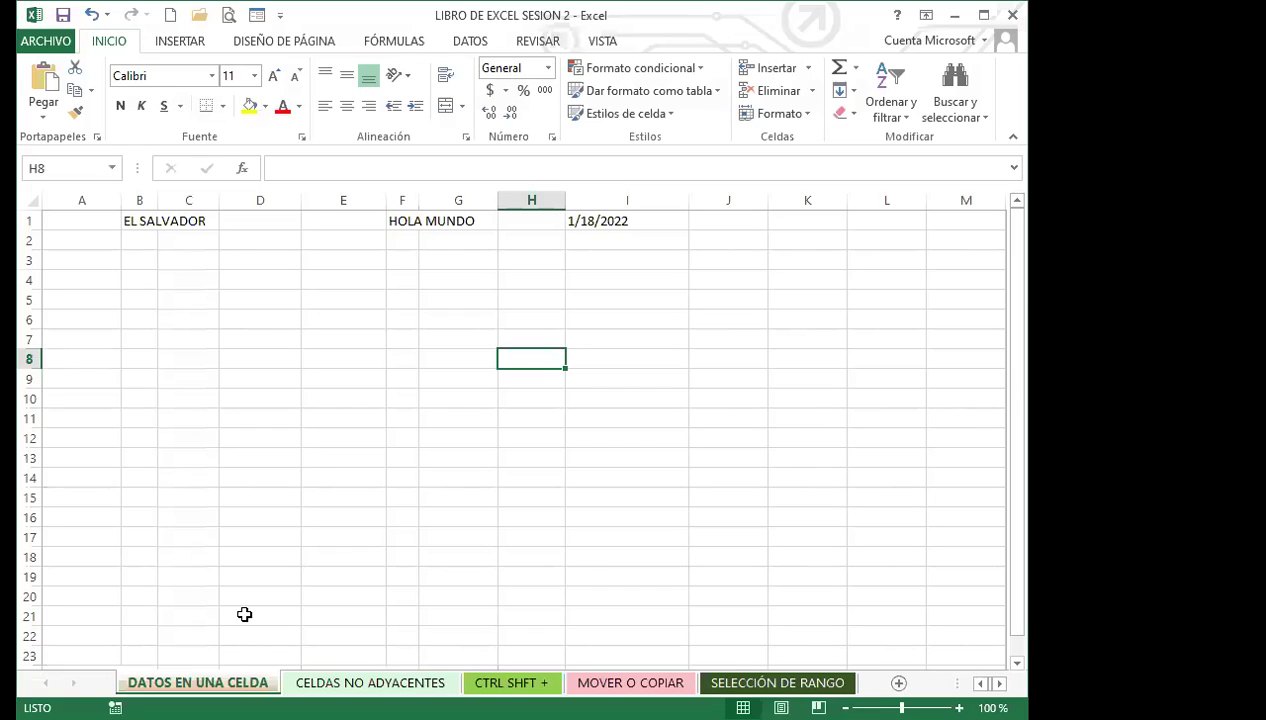
key(alt+Tab)
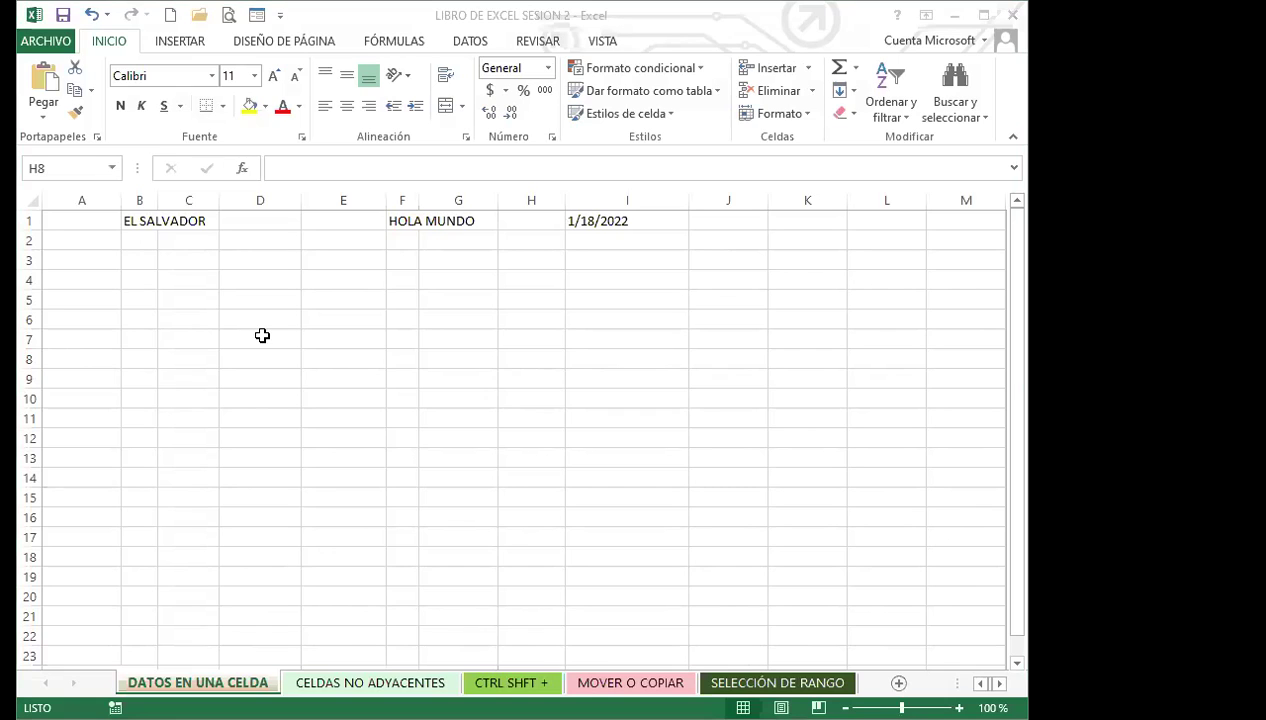
key(alt+Tab)
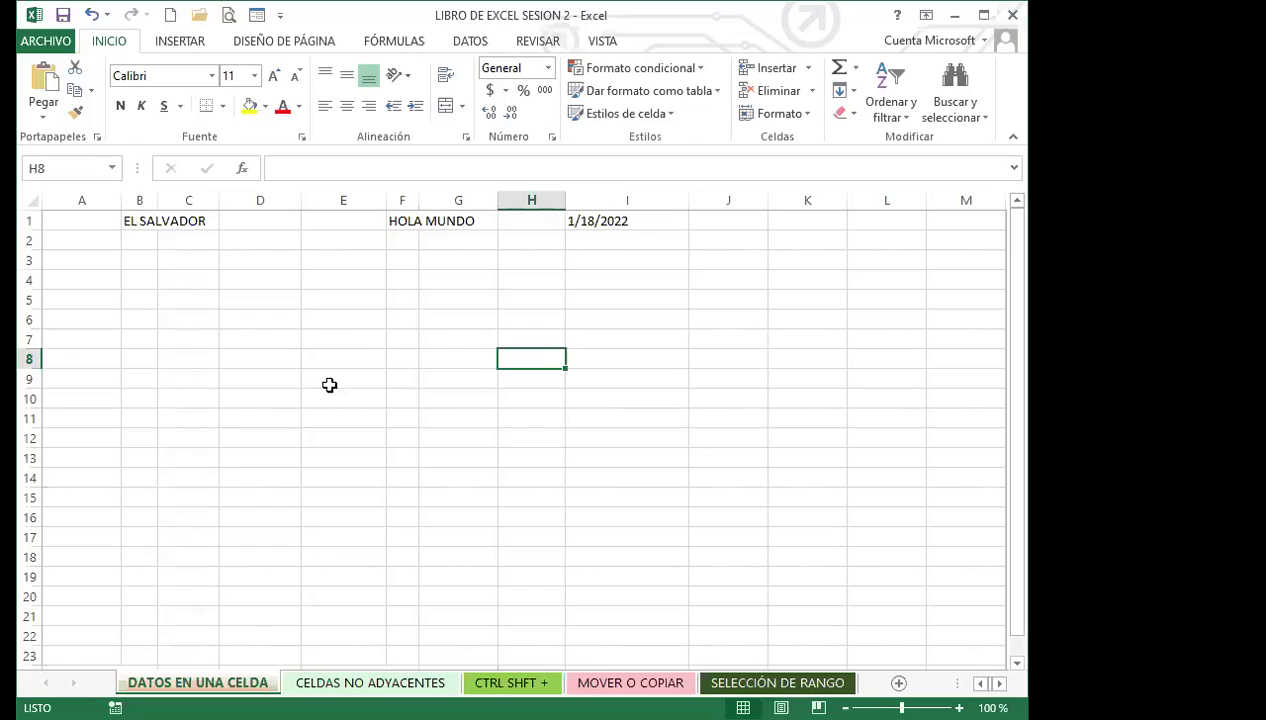
click(349, 359)
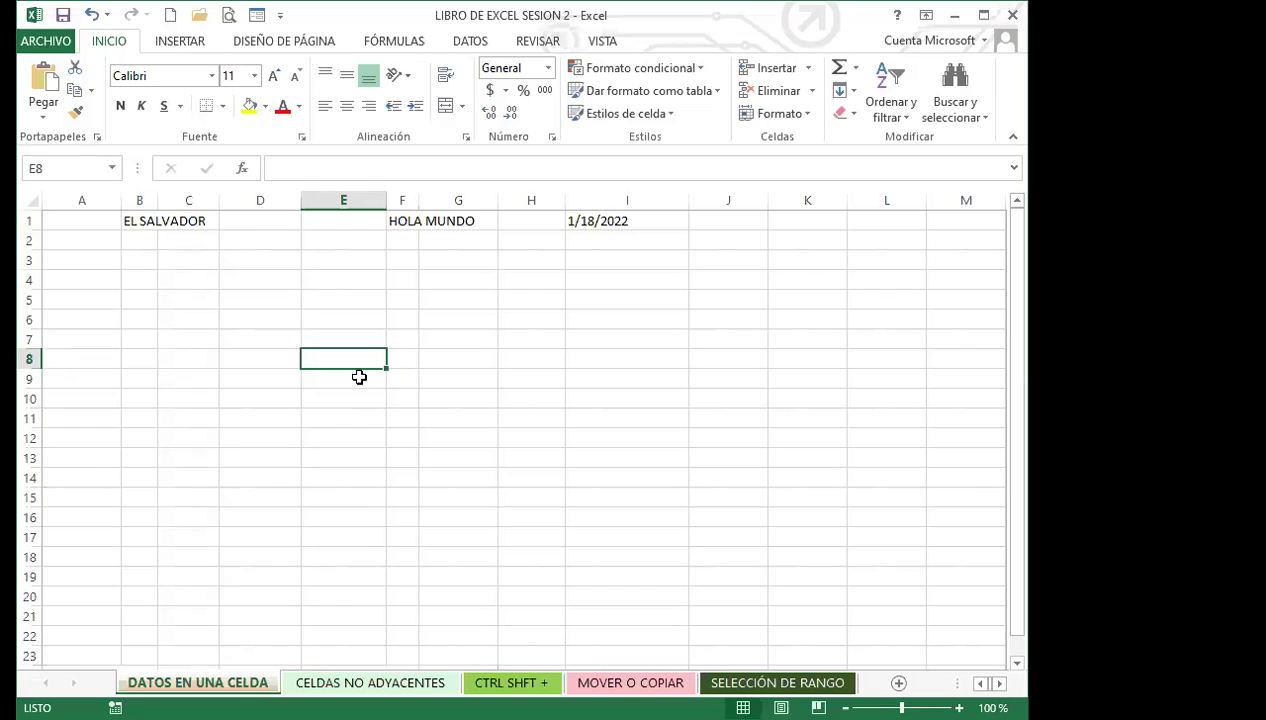
click(331, 397)
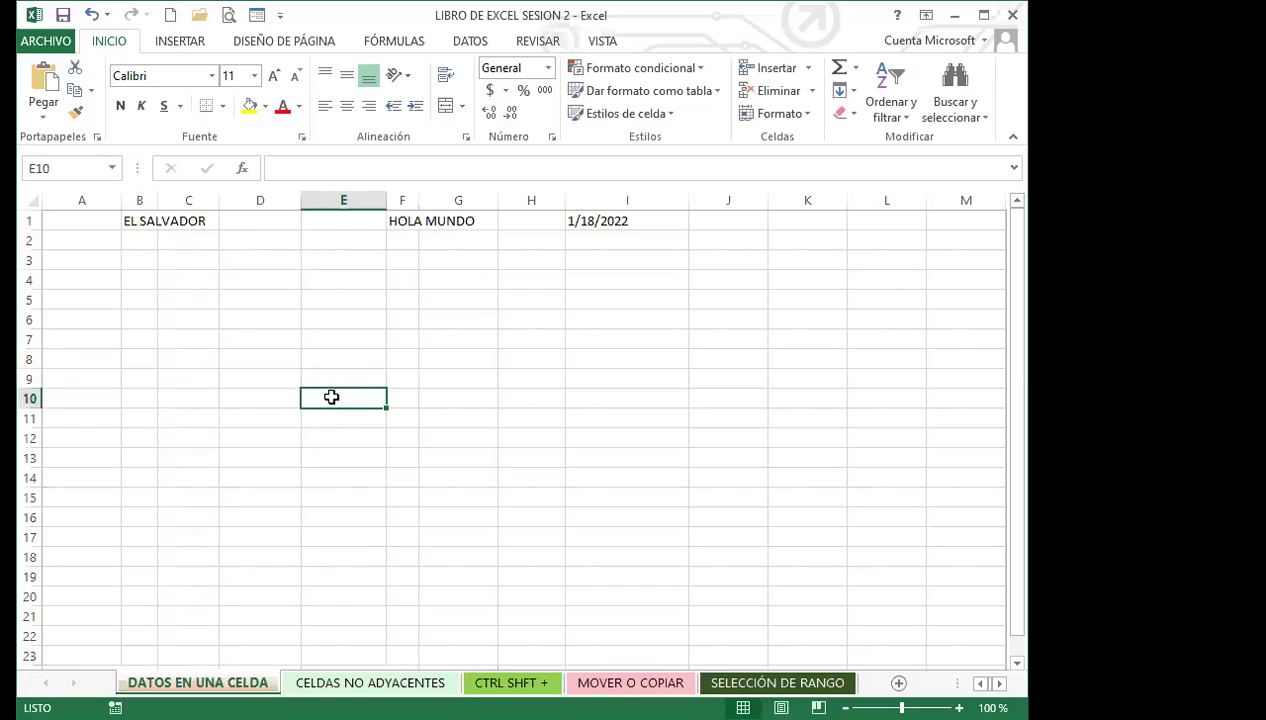
click(333, 343)
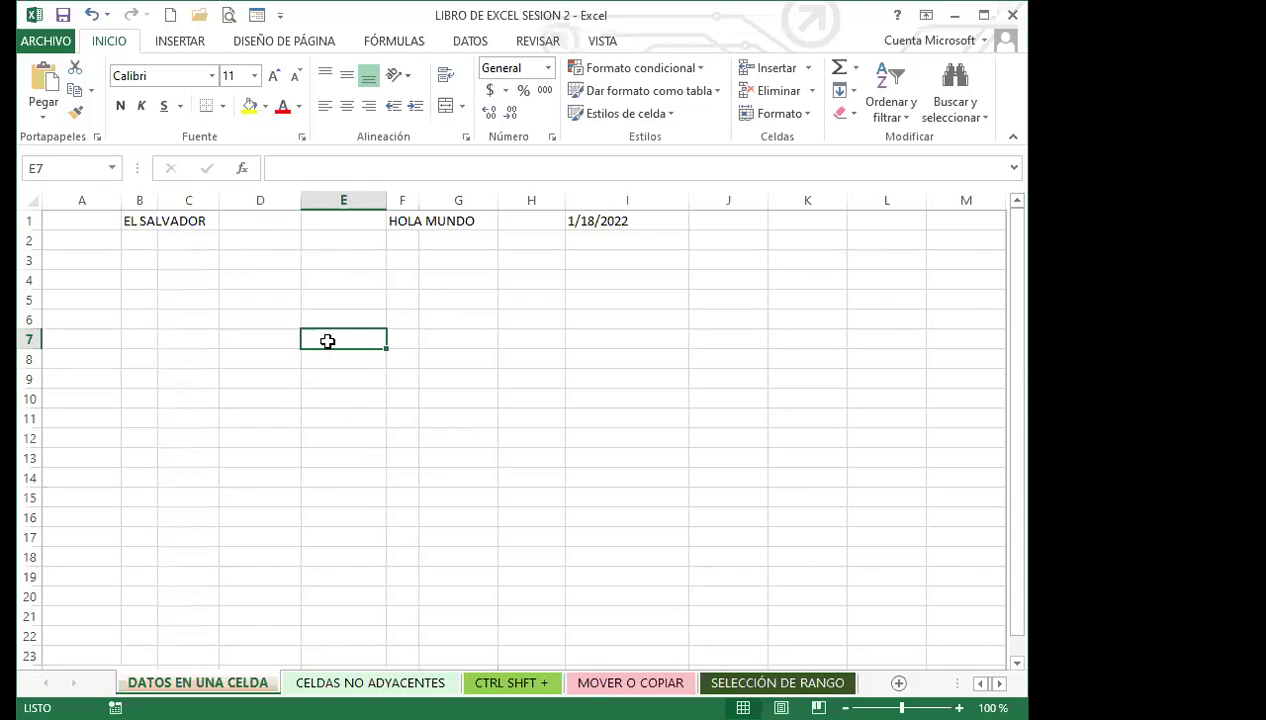
text(EL SA)
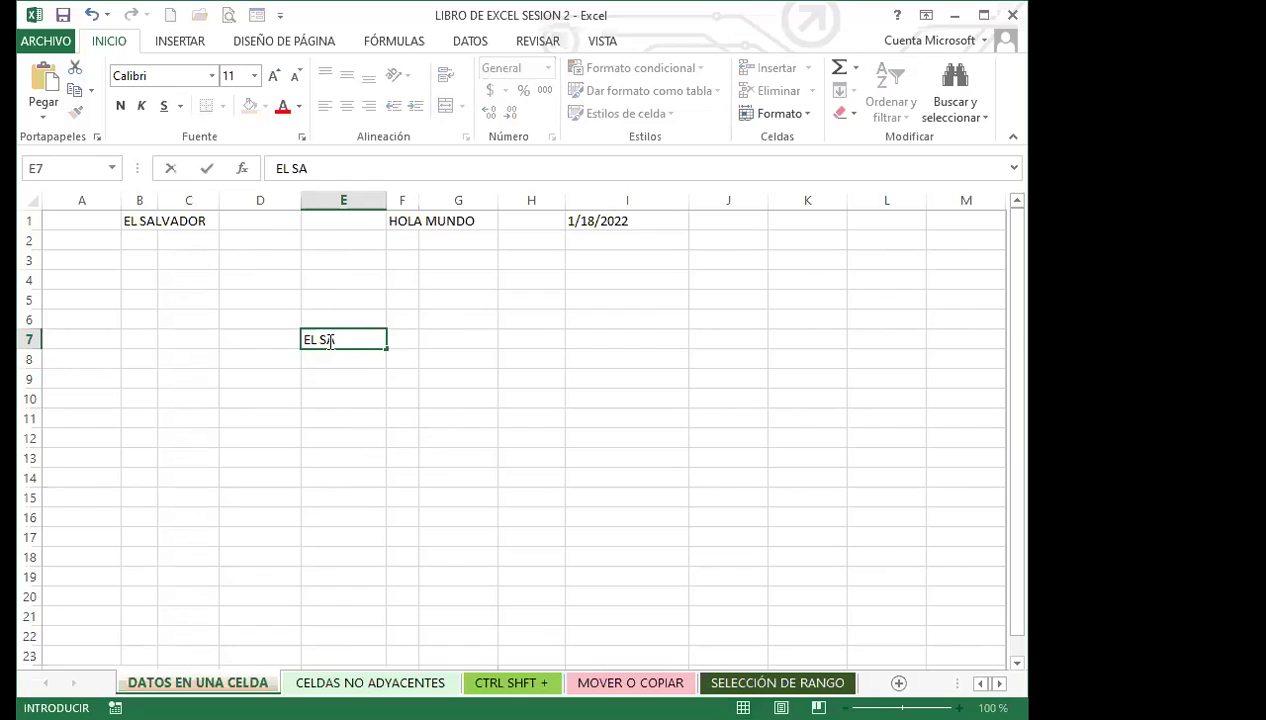
text(LVADOR)
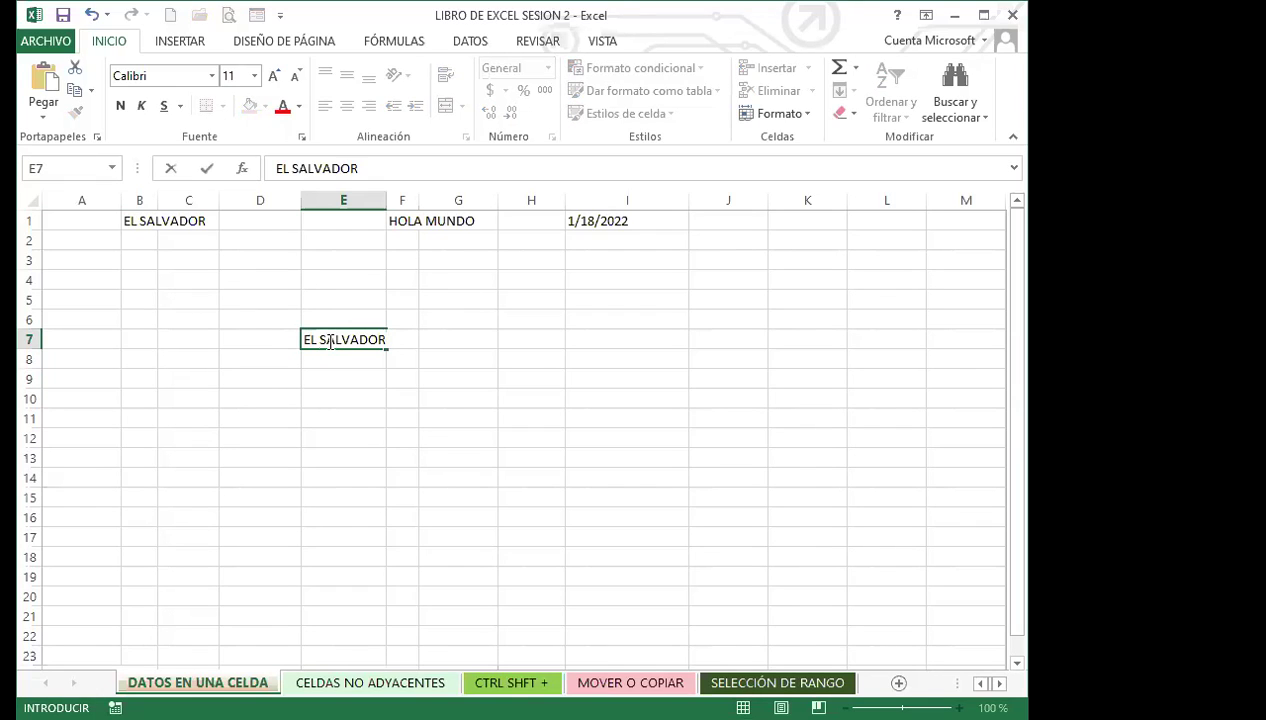
key(Return)
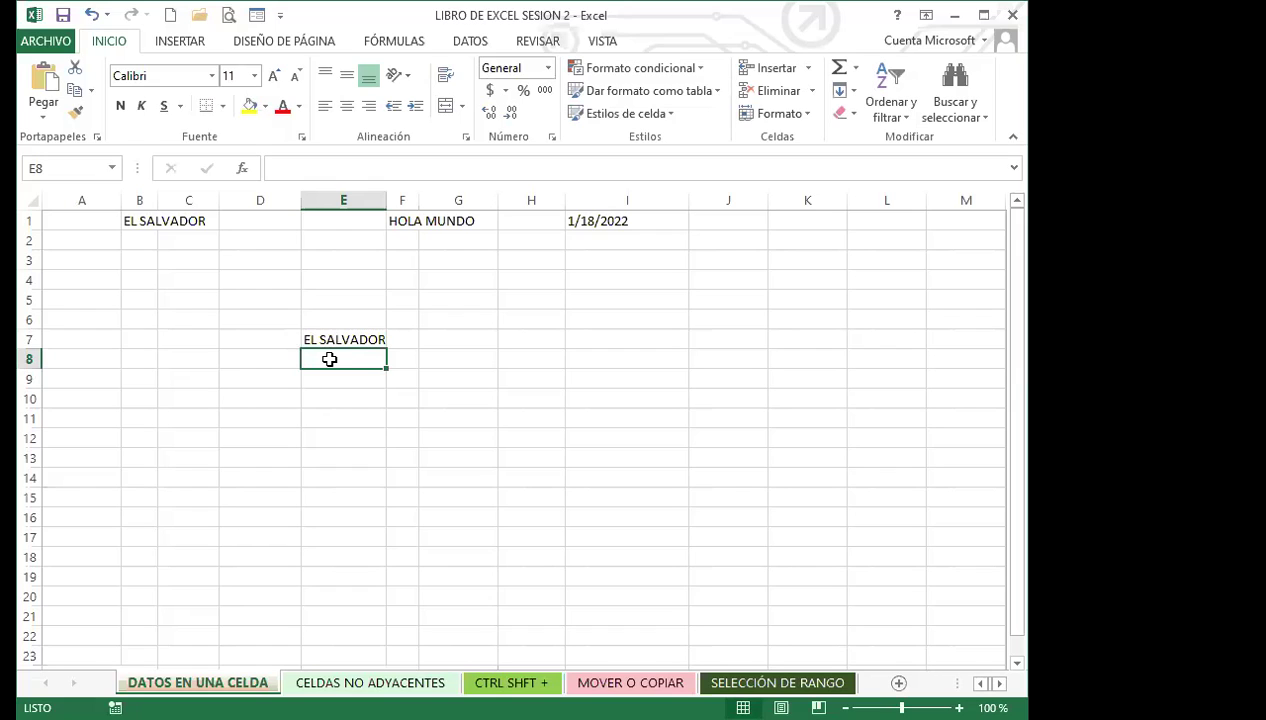
- Enter EL SALVADOR directly in cell E8, accepting the autocompleted text
double_click(329, 359)
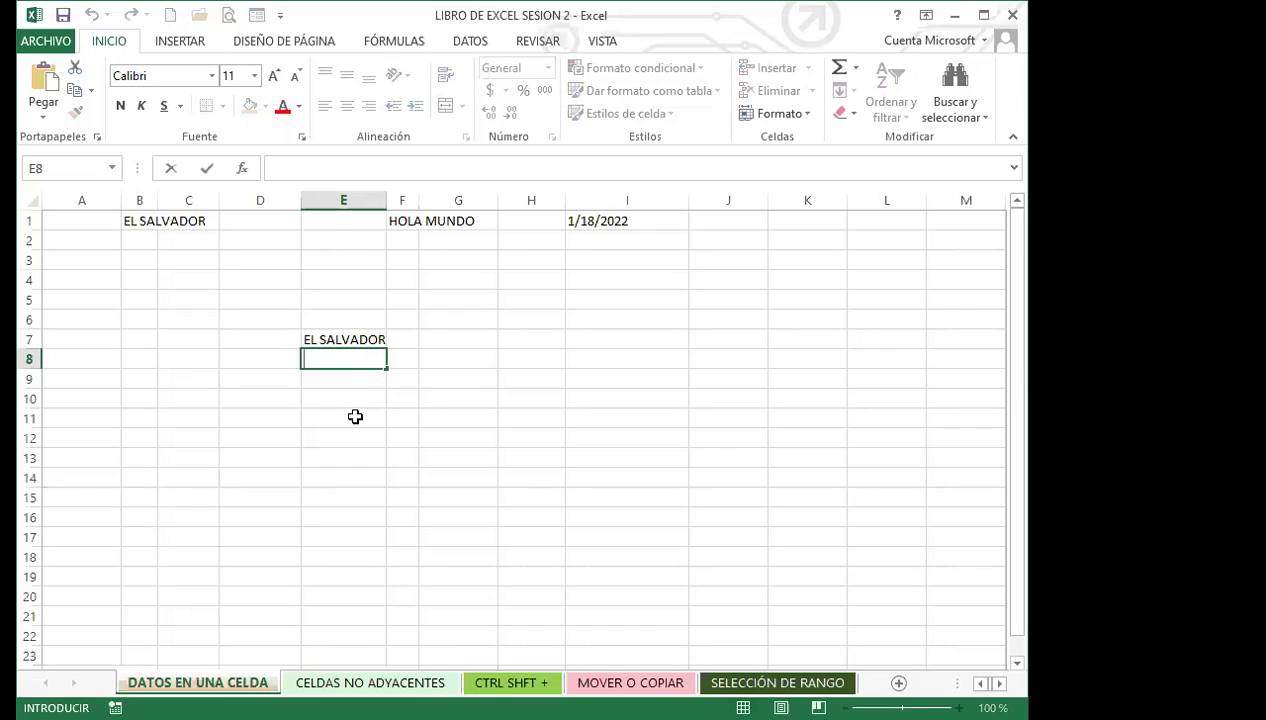
text(EL DA)
key(BackSpace)
key(BackSpace)
text(SA)
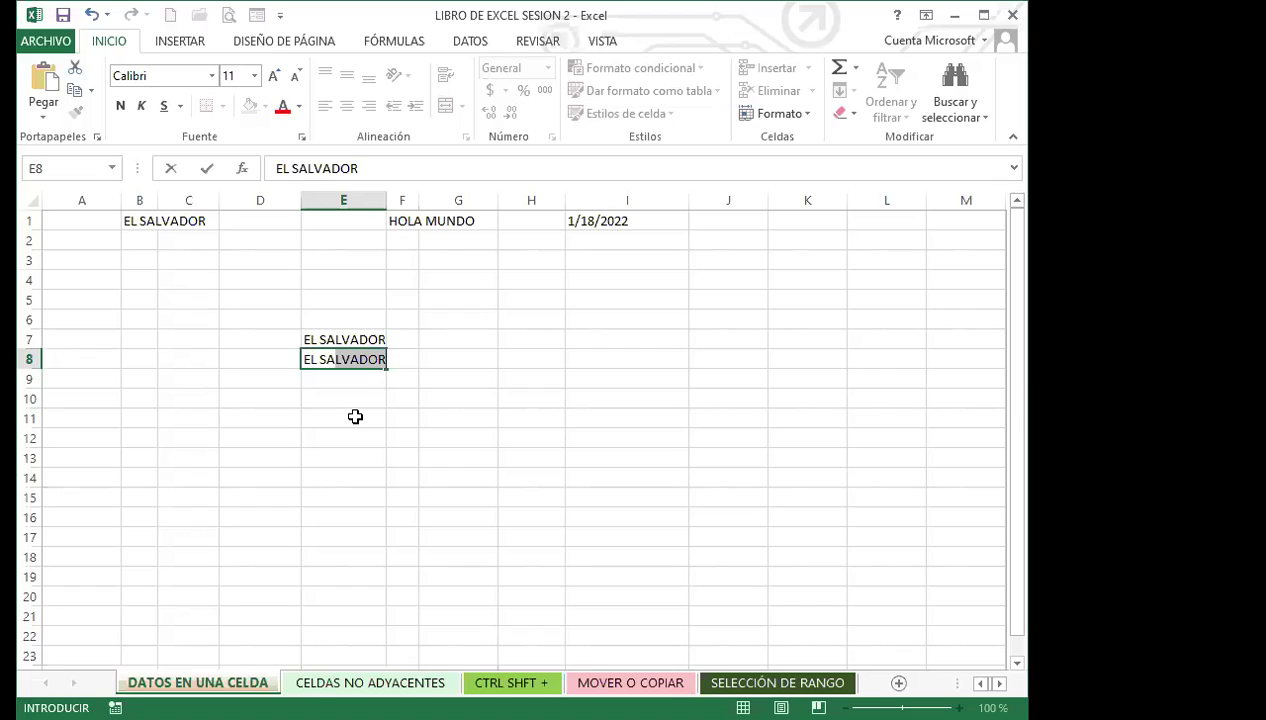
click(347, 432)
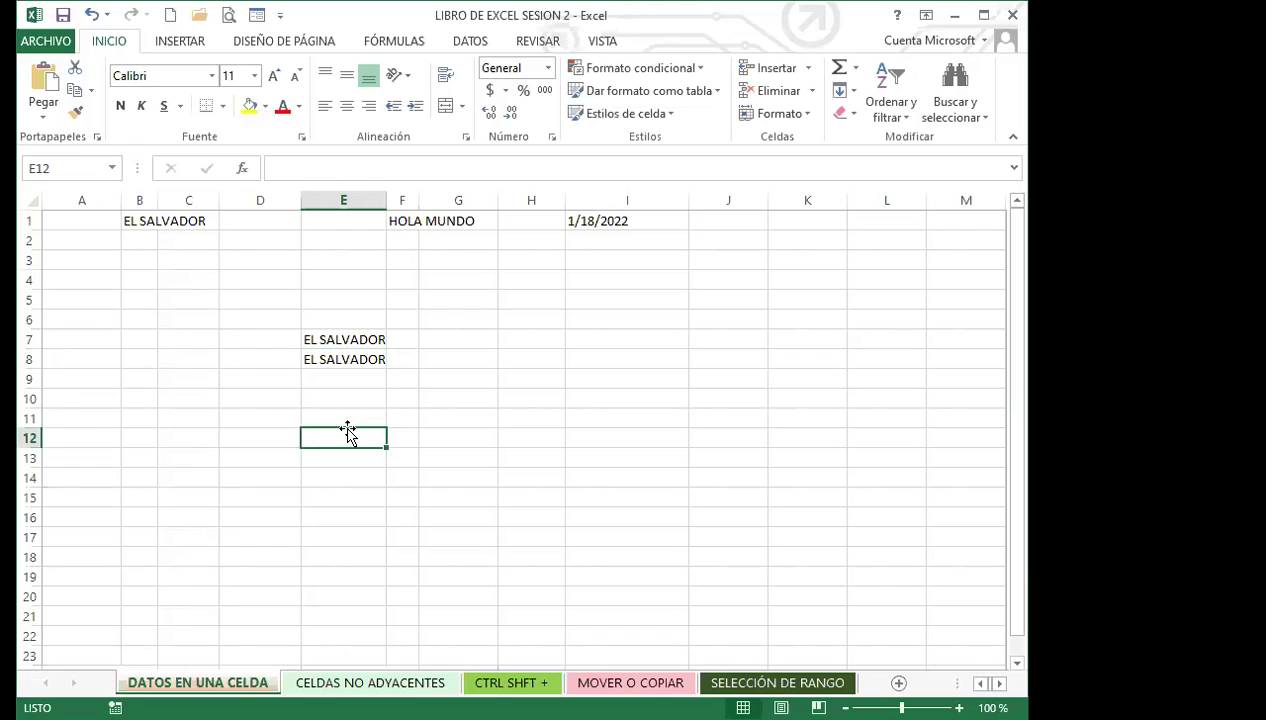
- Enter EL SALVADOR in cell D22 through the formula bar
click(235, 633)
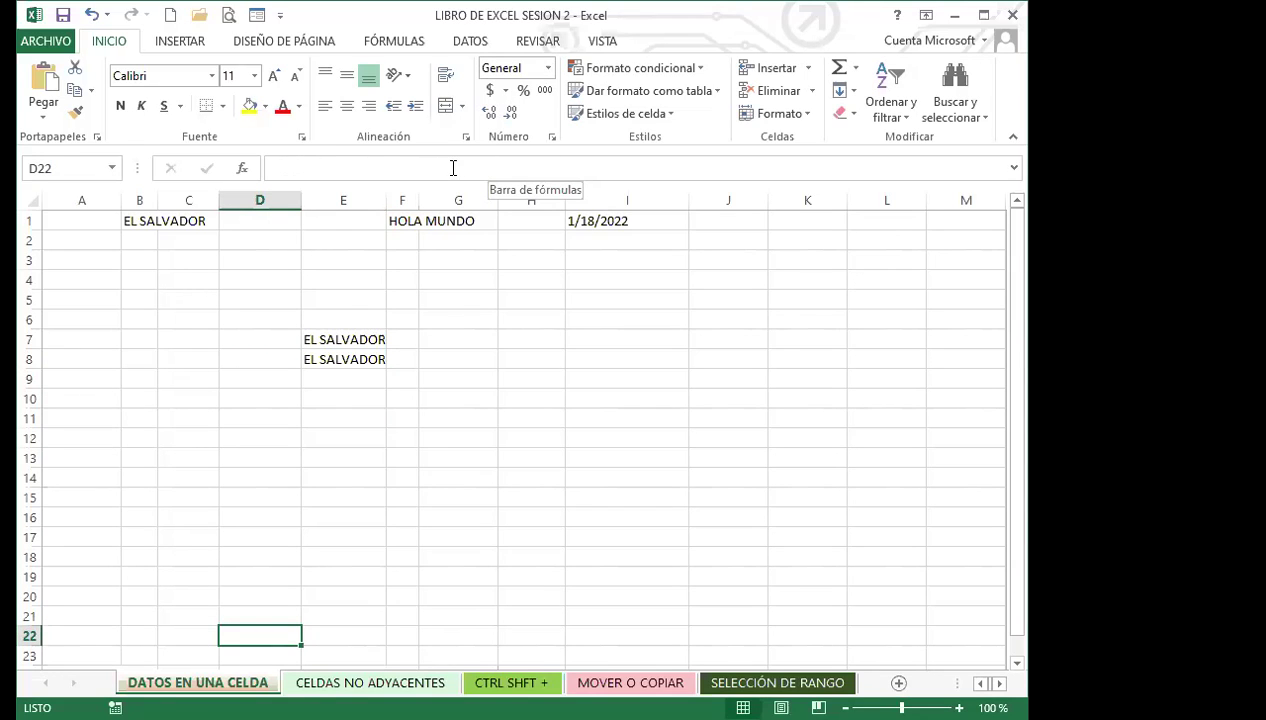
click(310, 166)
text(EL SALVADOR)
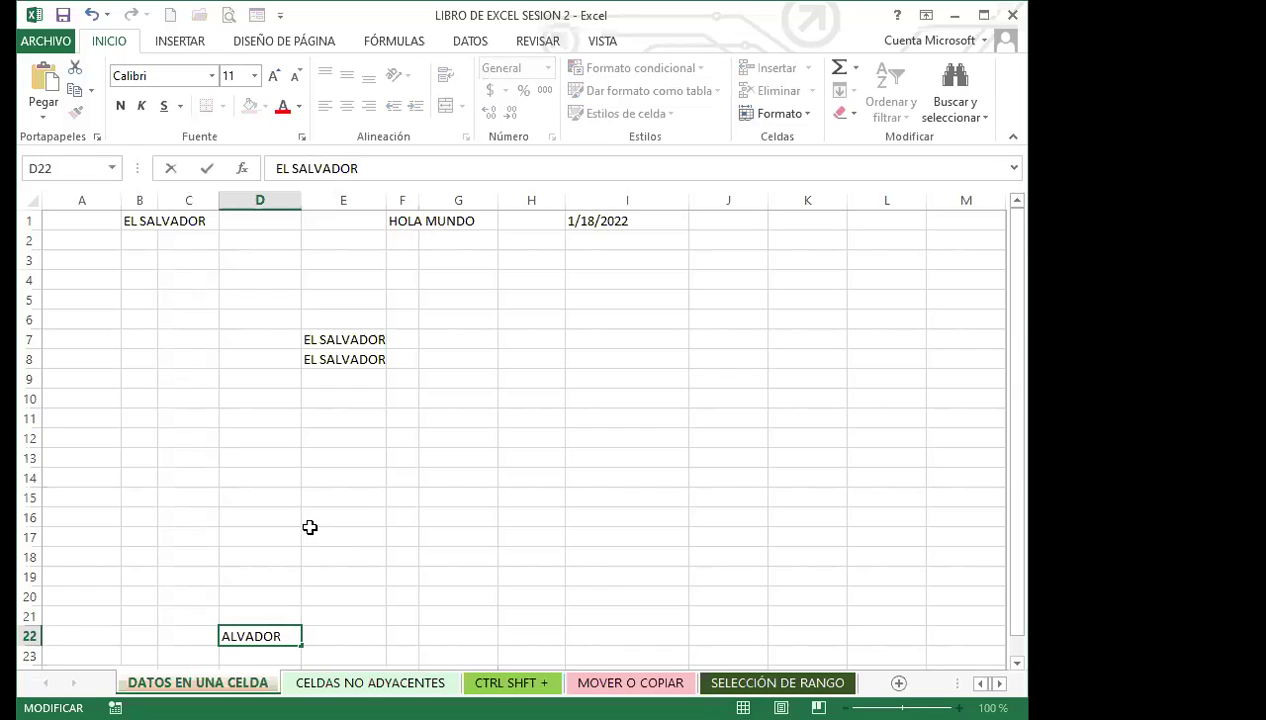
key(Return)
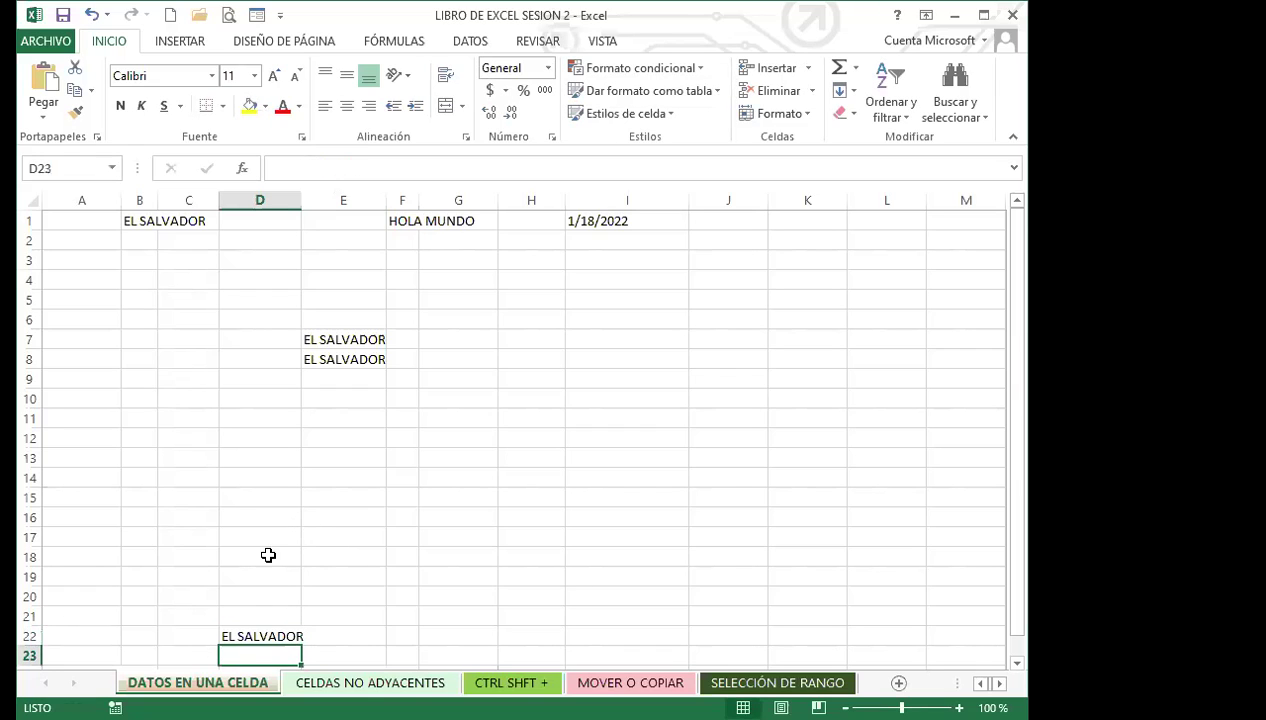
click(250, 630)
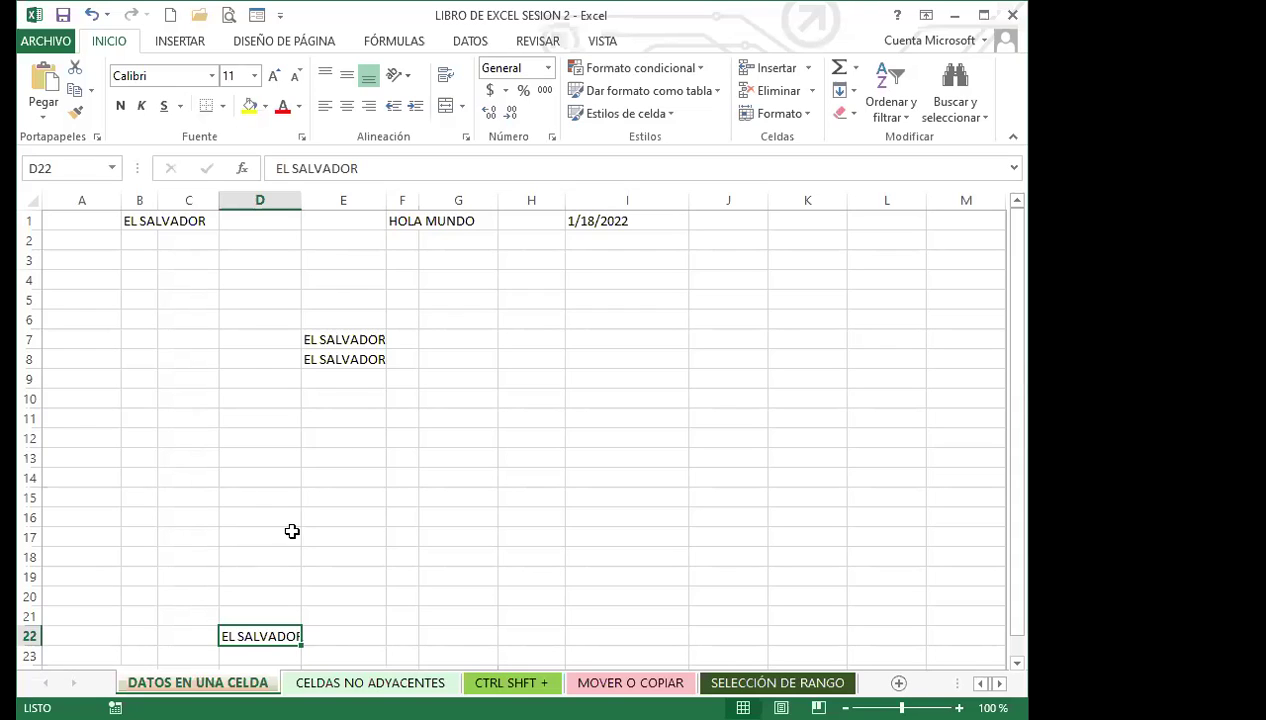
- Edit the existing text of cell E7, removing EL and the space after it so it reads SALVADOR
click(360, 339)
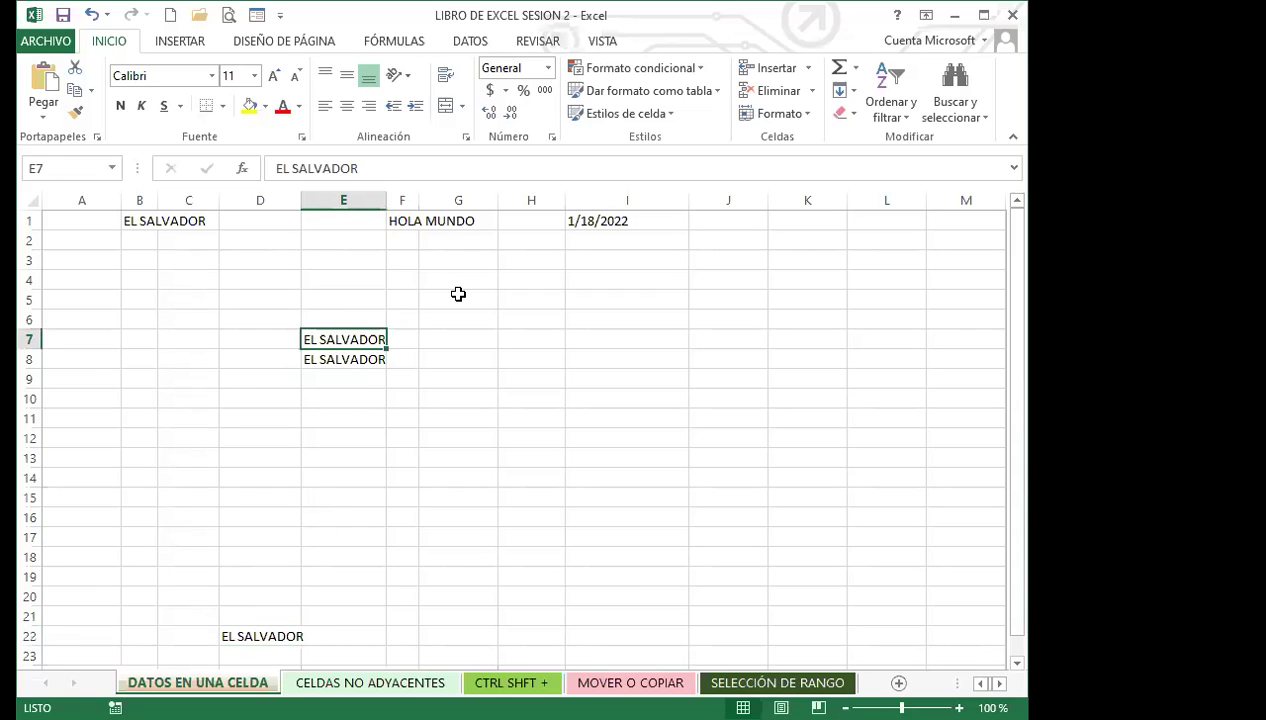
key(F2)
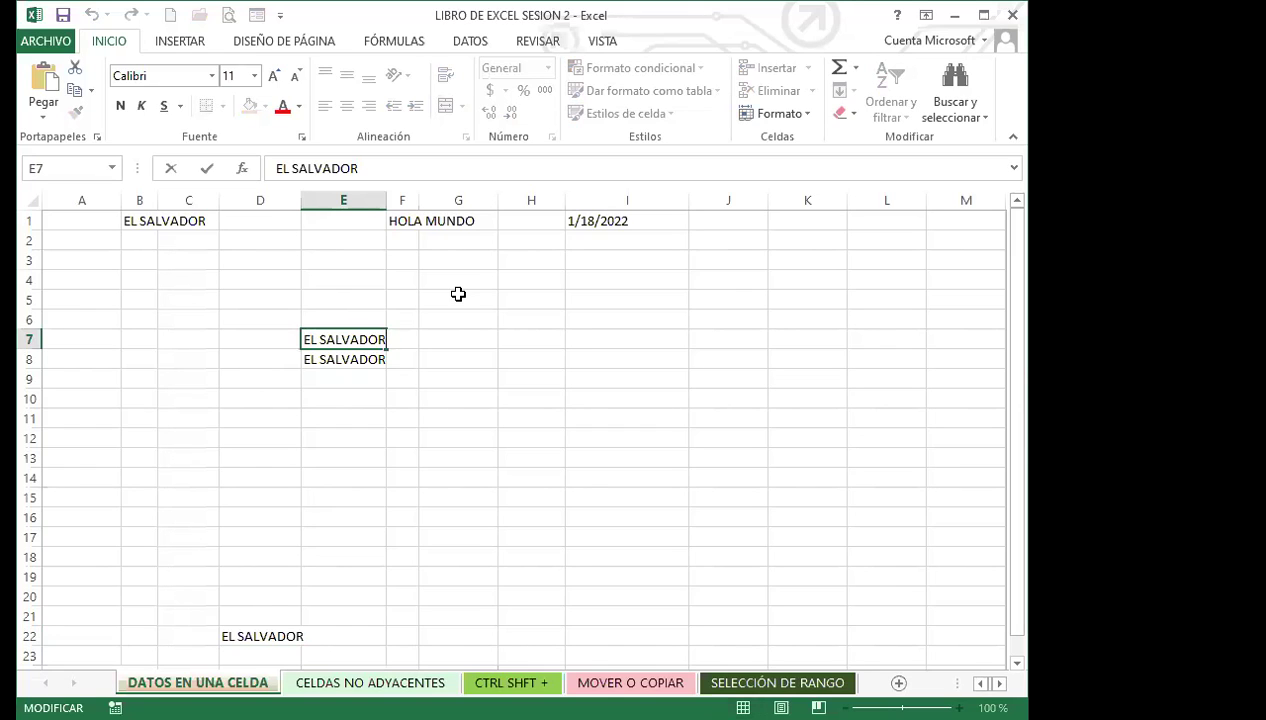
key(Left)
key(Left)
key(Left)
key(Left)
key(Left)
key(Left)
key(Left)
key(Left)
key(BackSpace)
key(BackSpace)
key(BackSpace)
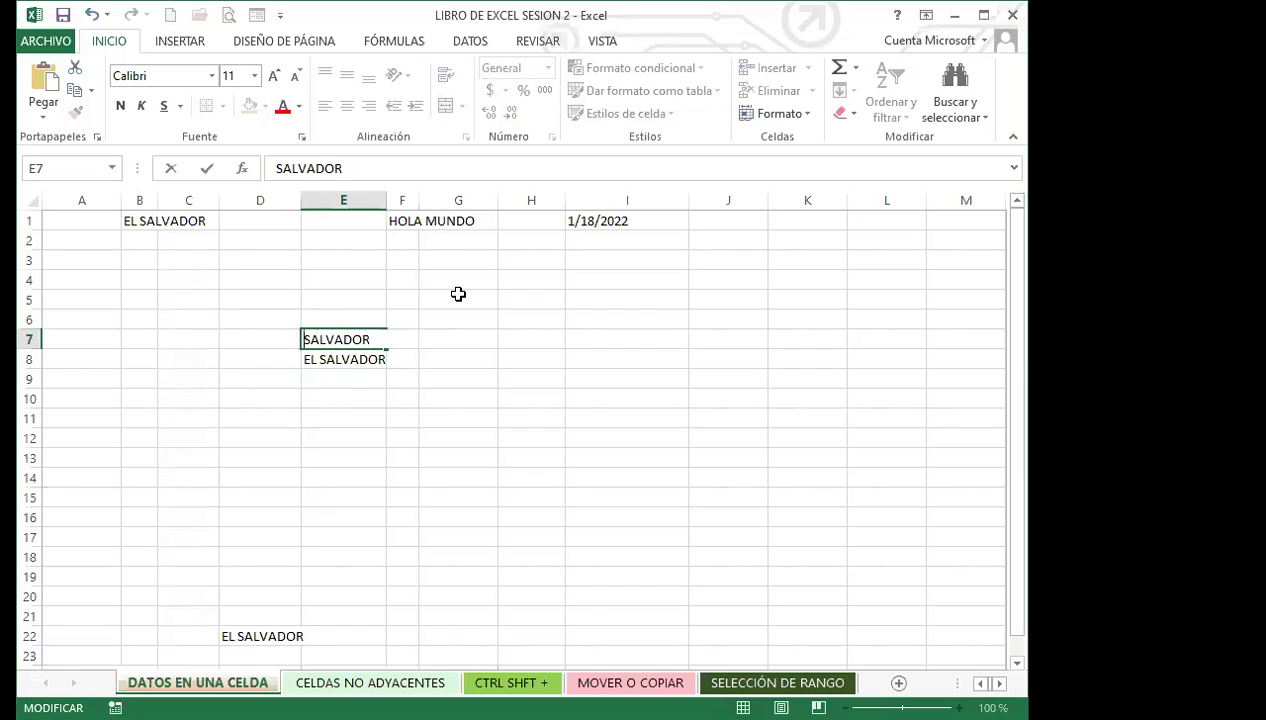
key(Return)
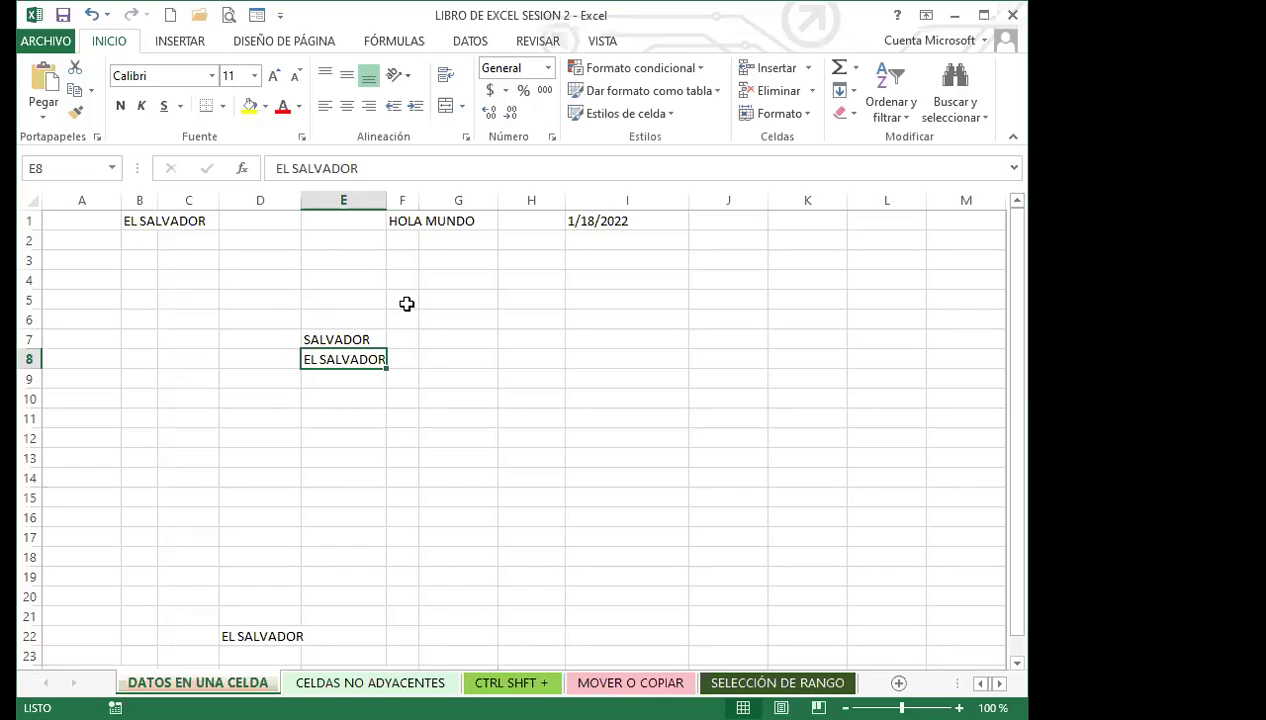
drag(517, 280, 525, 478)
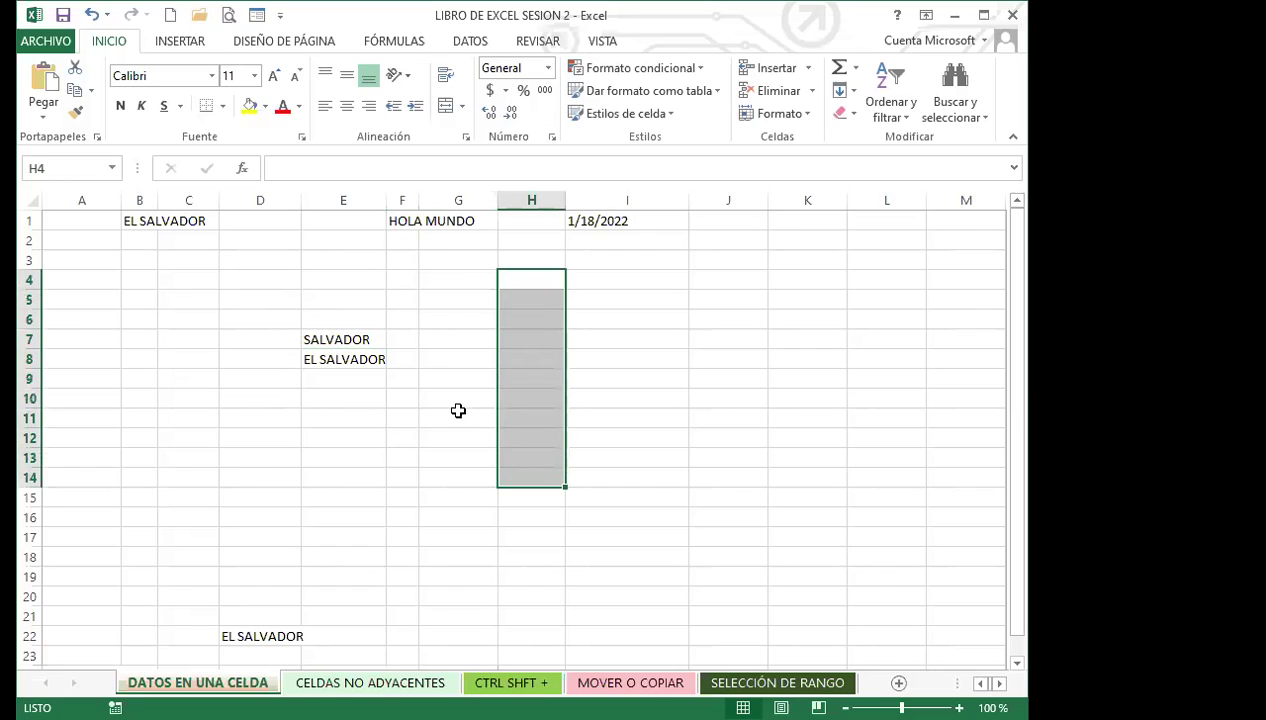
click(458, 409)
click(598, 319)
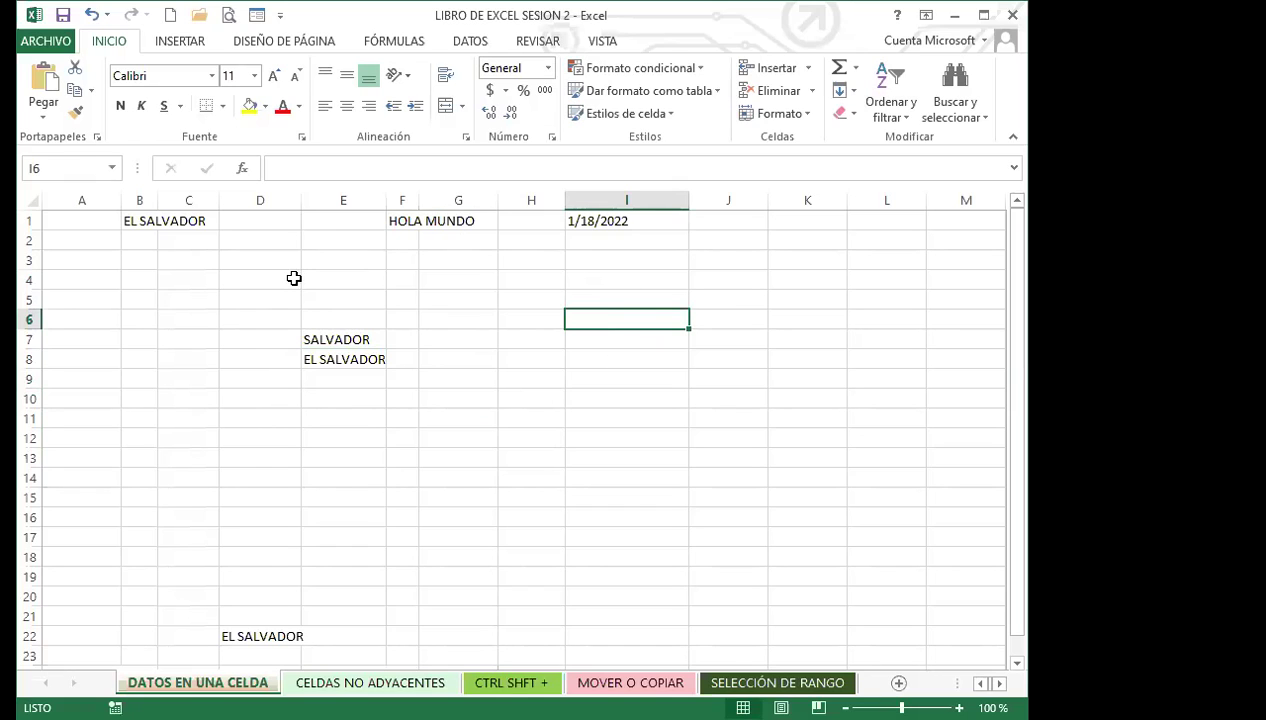
- Edit cell E8 in place to remove the letters EL, keeping the space before SALVADOR
double_click(318, 359)
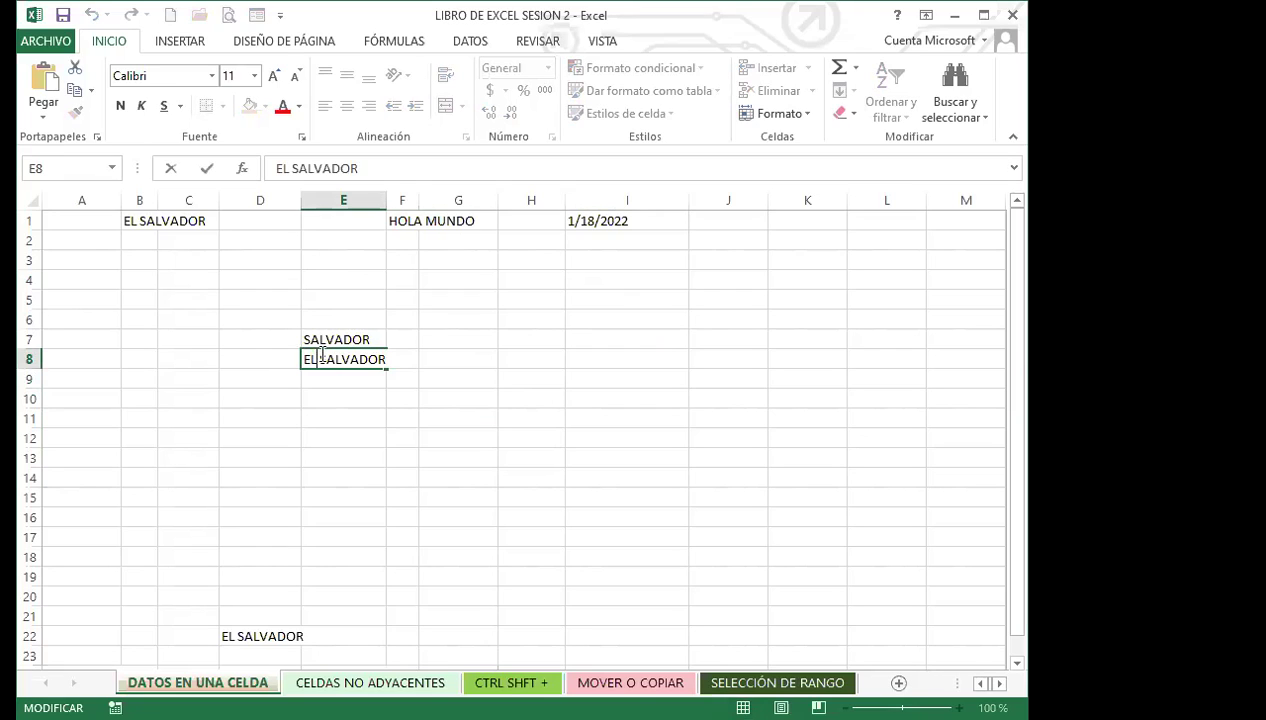
key(BackSpace)
key(BackSpace)
key(Return)
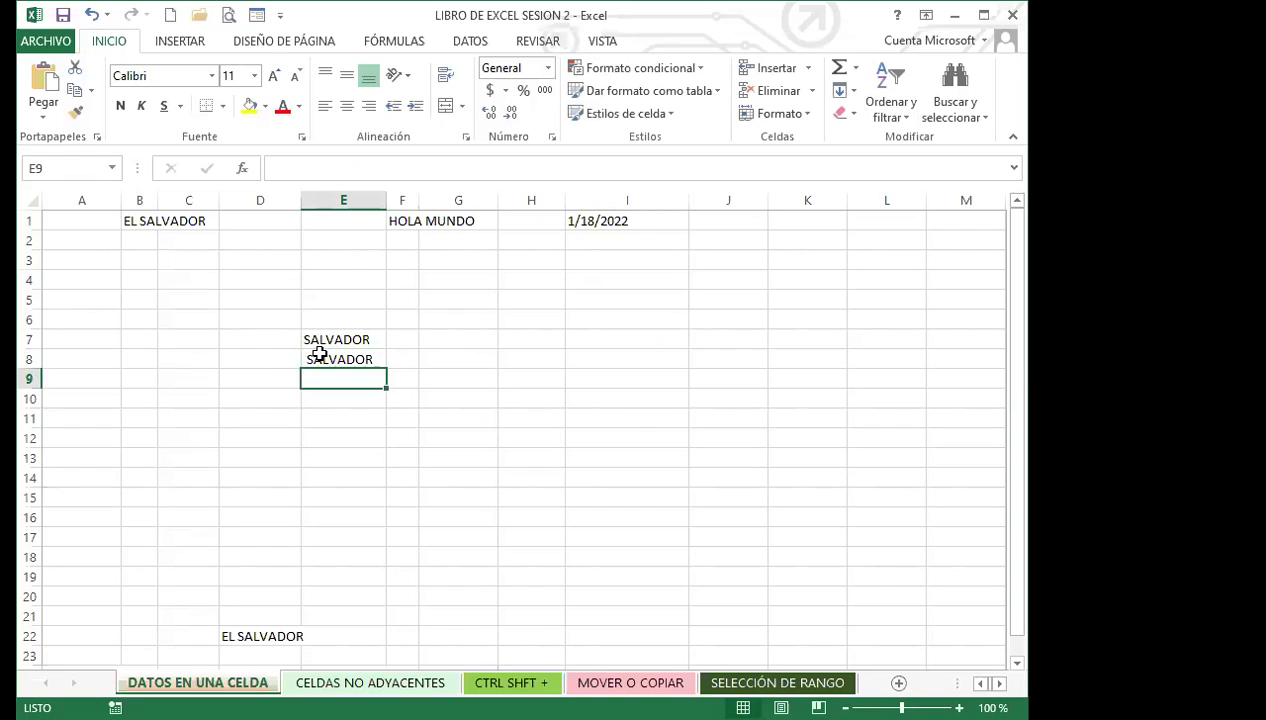
- Shorten the text of cell D22 to EL by editing it in the formula bar
click(260, 636)
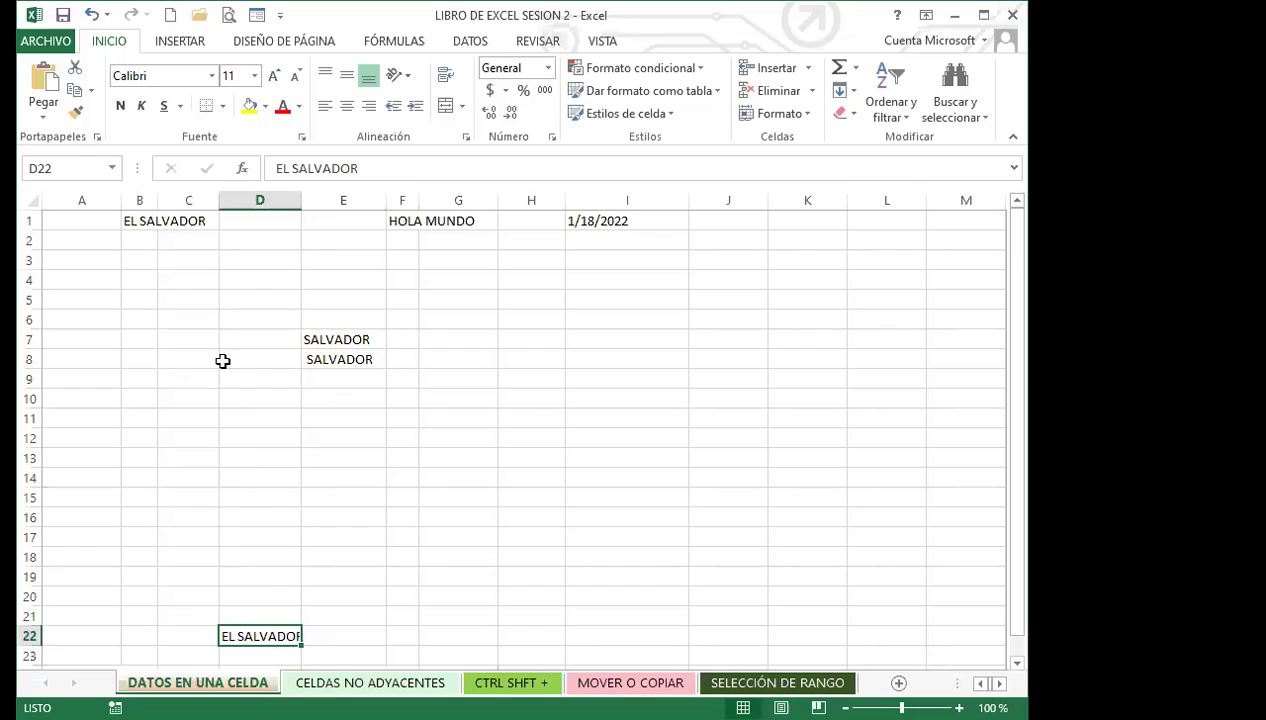
click(364, 167)
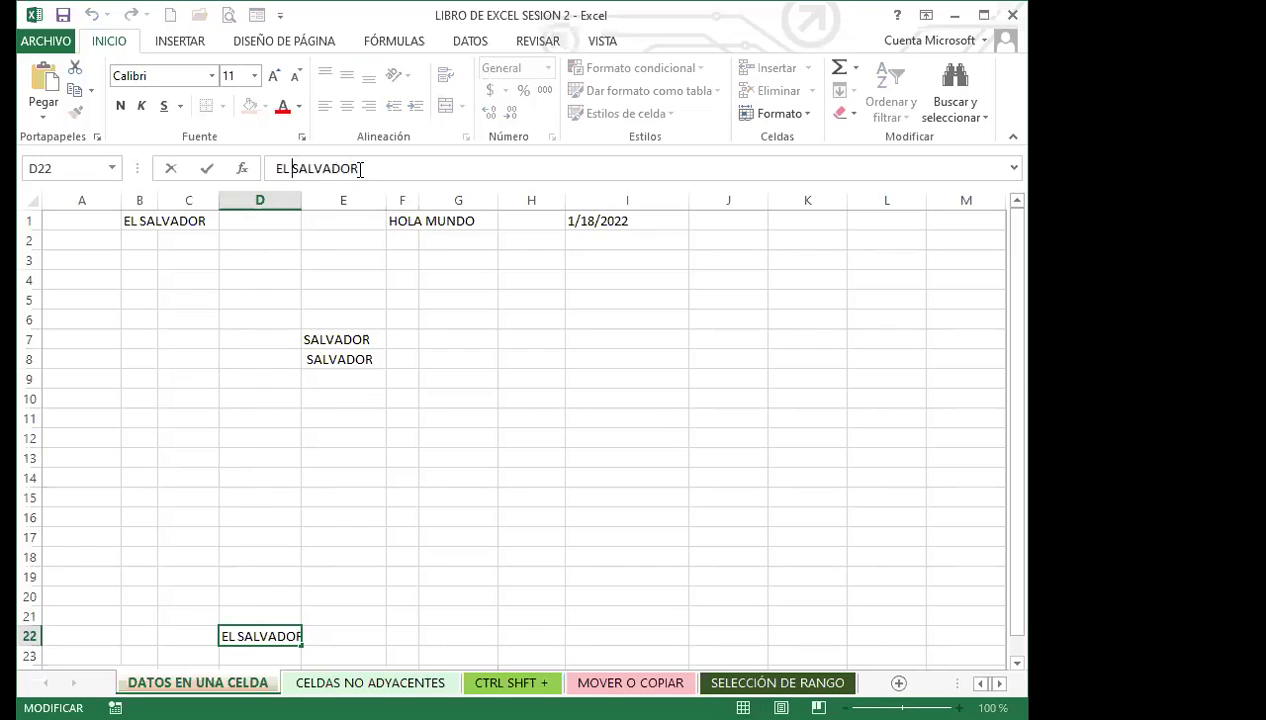
key(BackSpace)
key(BackSpace)
key(BackSpace)
key(BackSpace)
key(BackSpace)
key(BackSpace)
key(BackSpace)
key(BackSpace)
key(BackSpace)
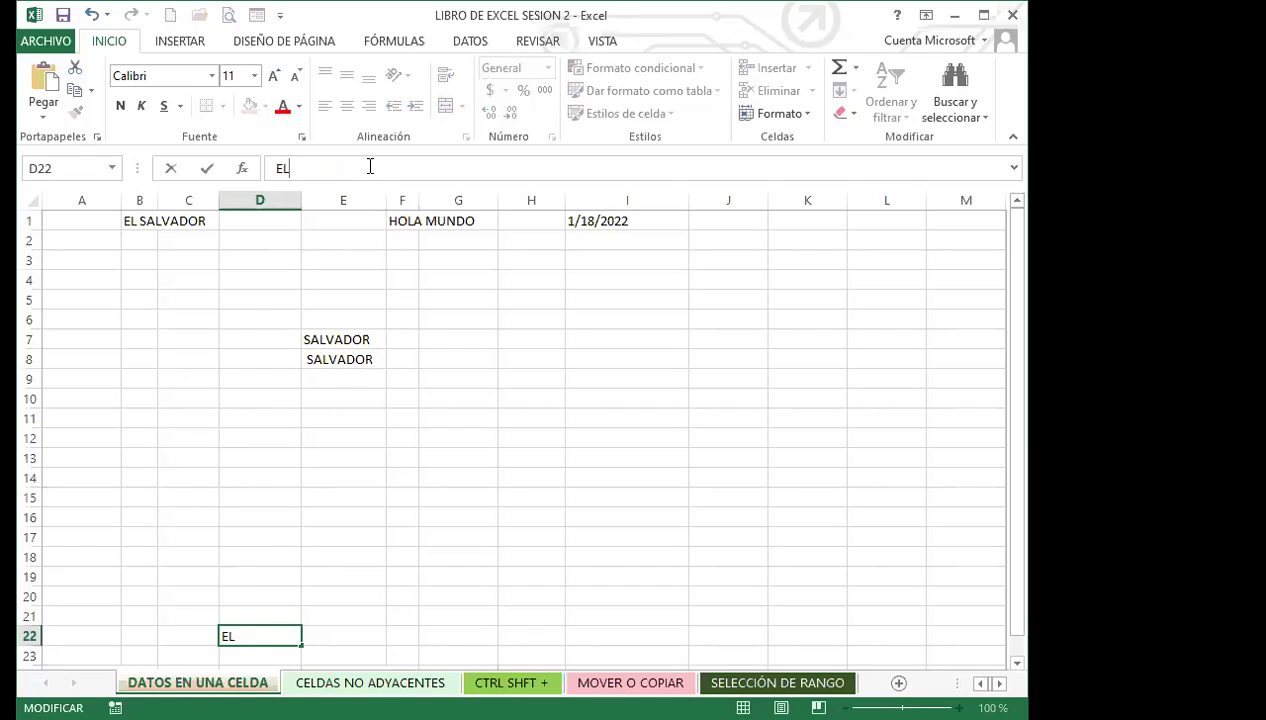
key(Return)
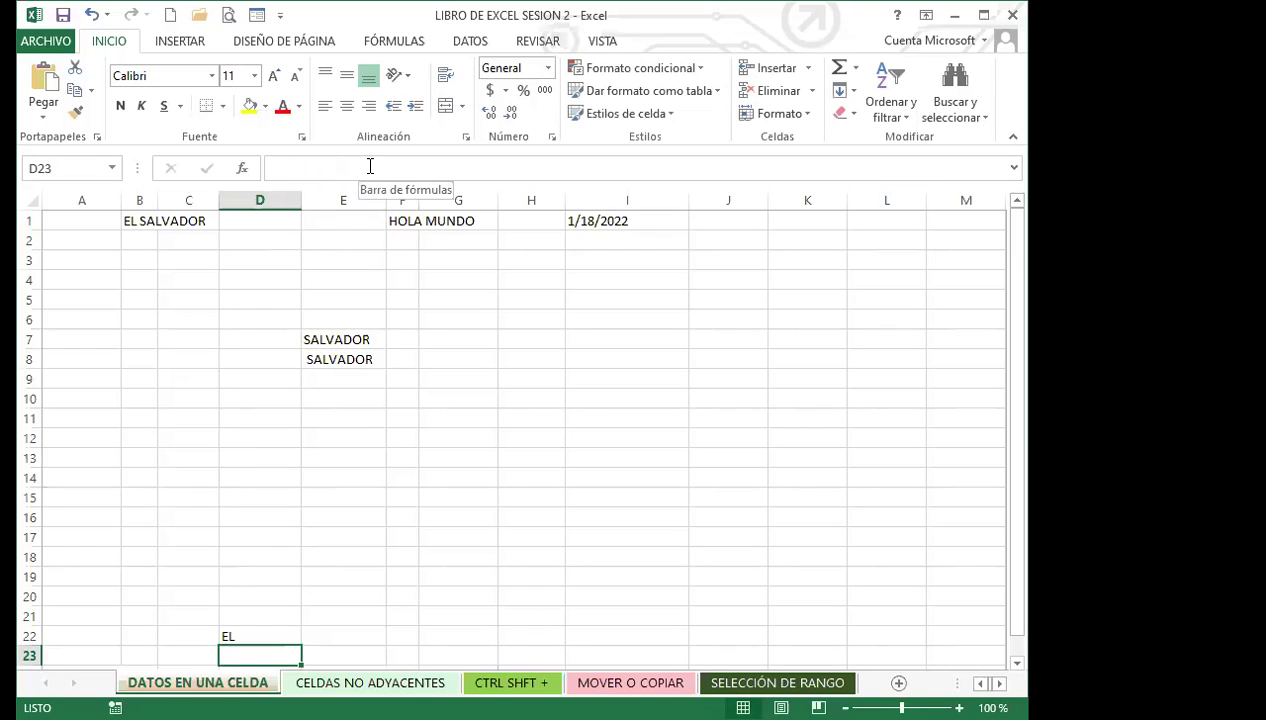
click(381, 340)
click(379, 360)
click(375, 334)
click(373, 319)
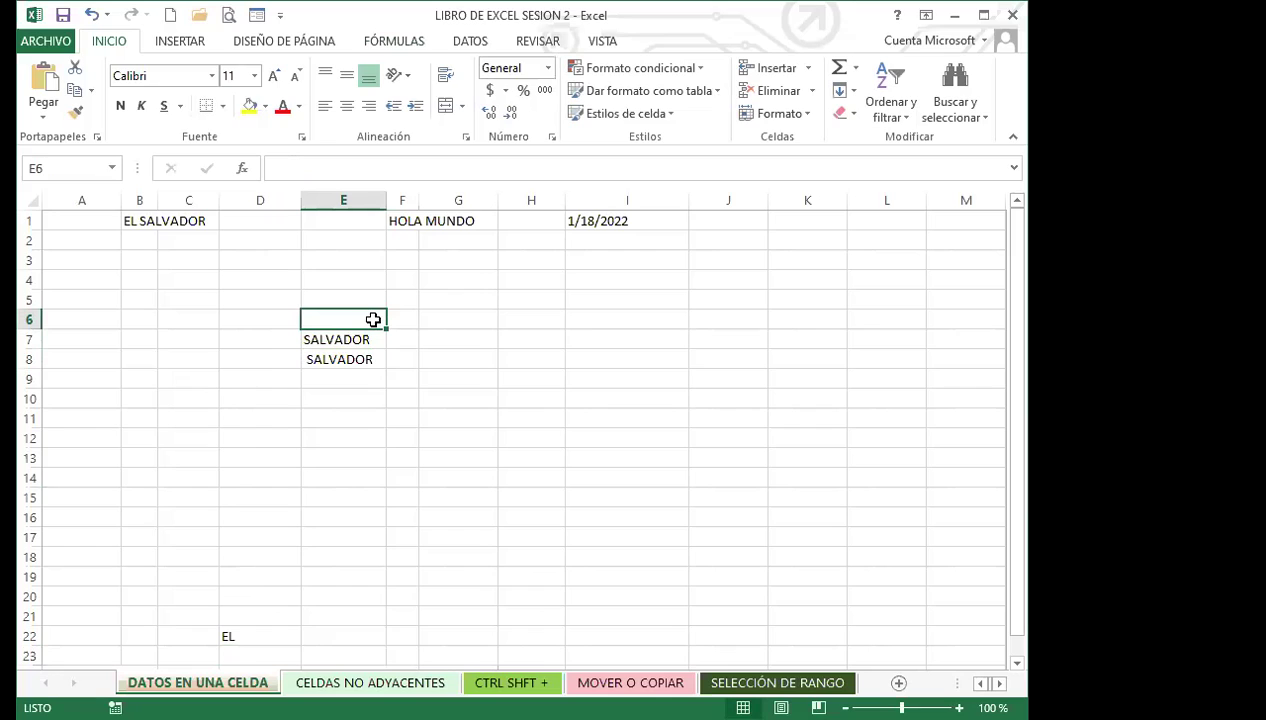
- Remove the leading space before SALVADOR in cell E8
double_click(310, 361)
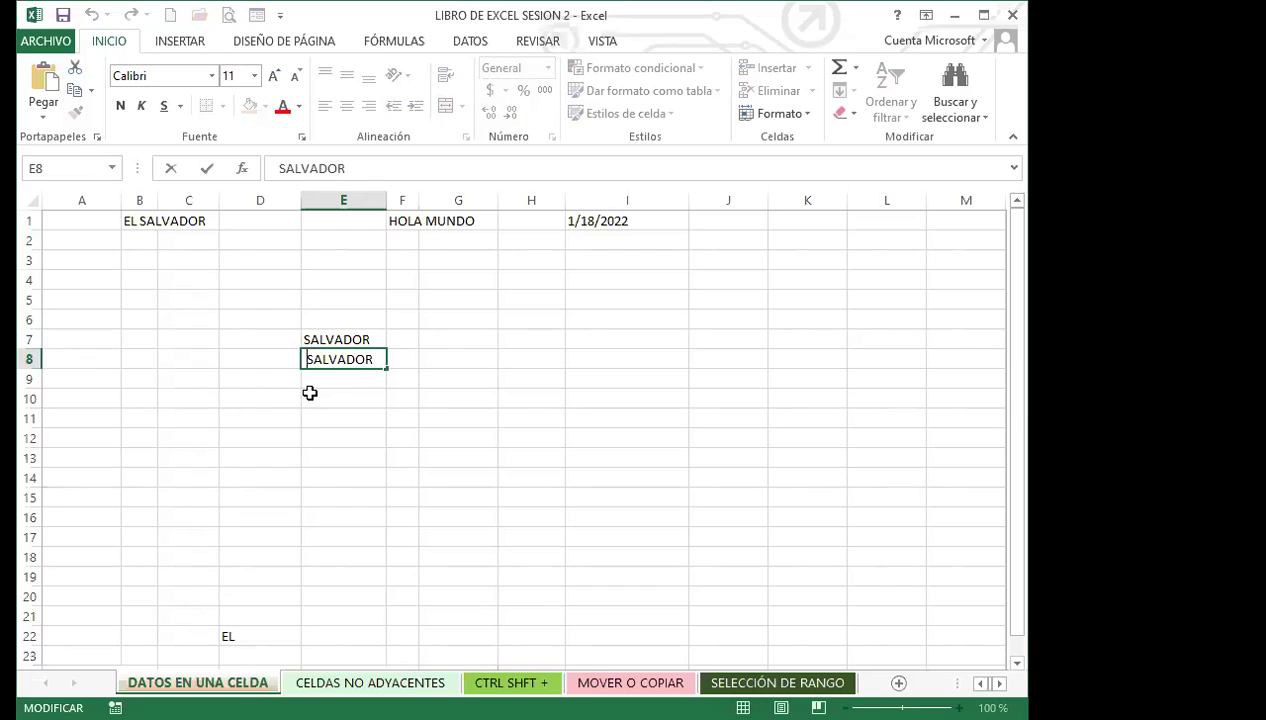
key(Delete)
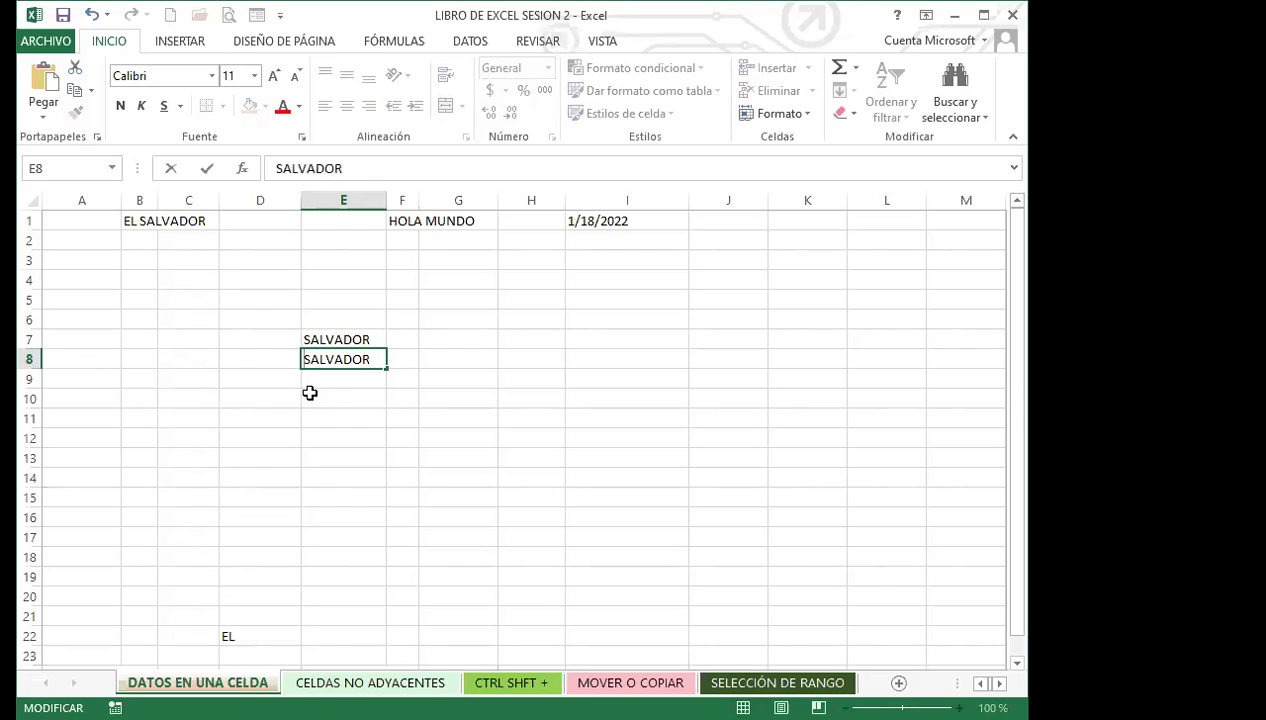
key(Return)
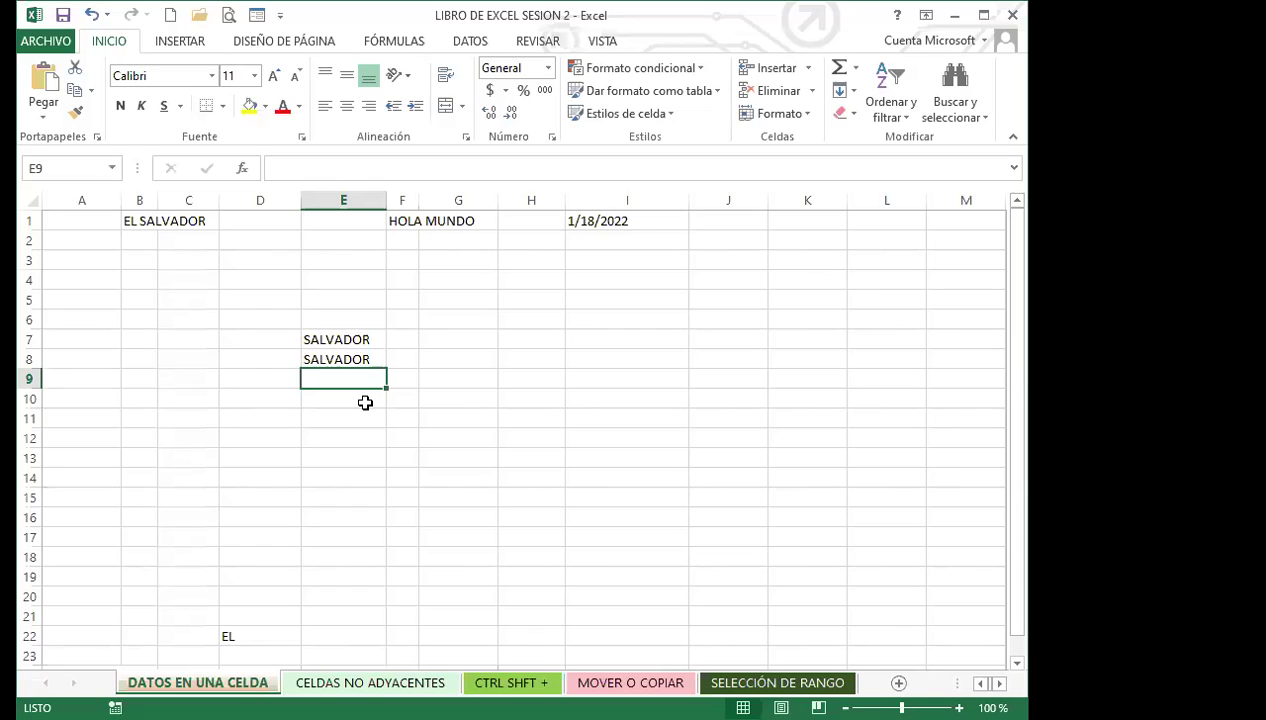
click(466, 284)
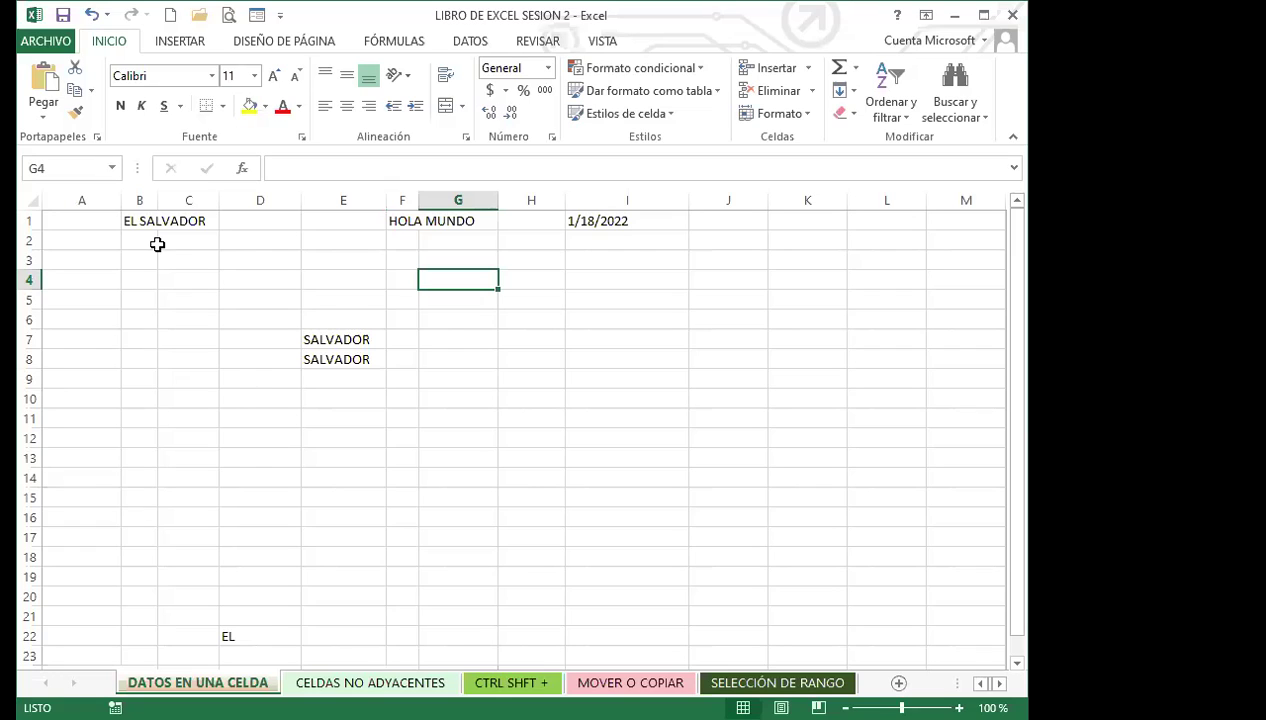
click(138, 221)
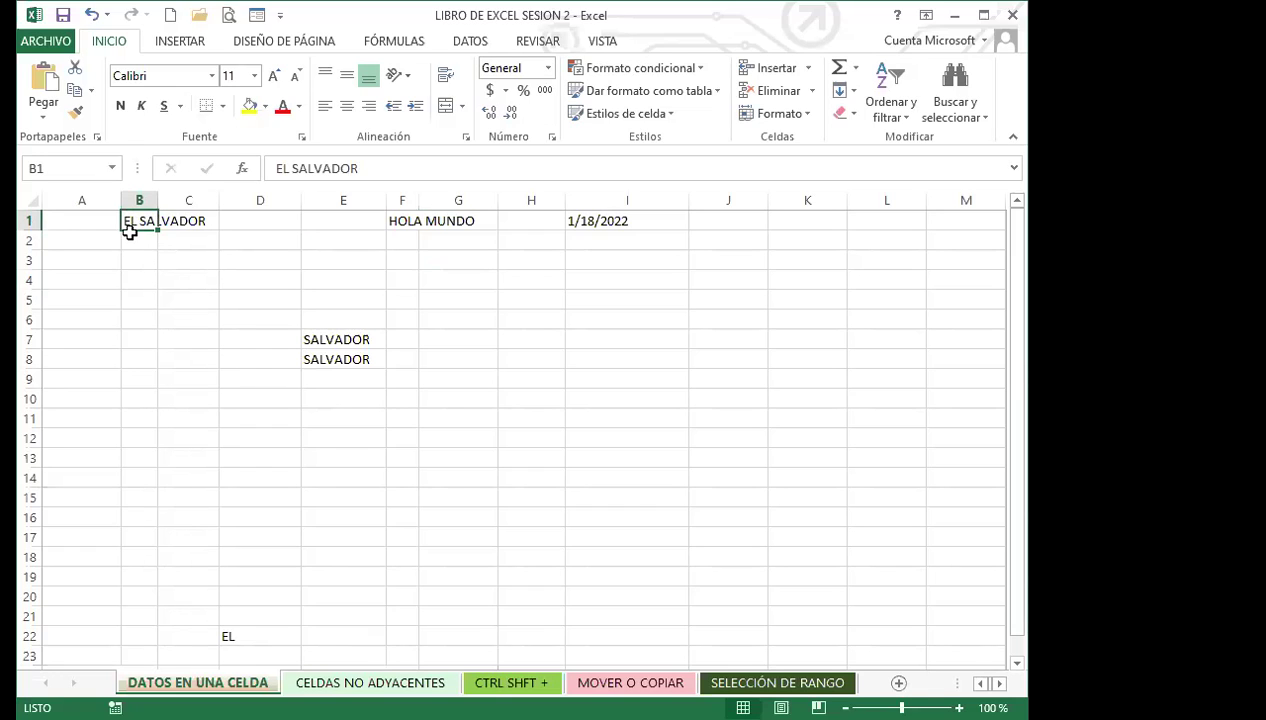
click(179, 255)
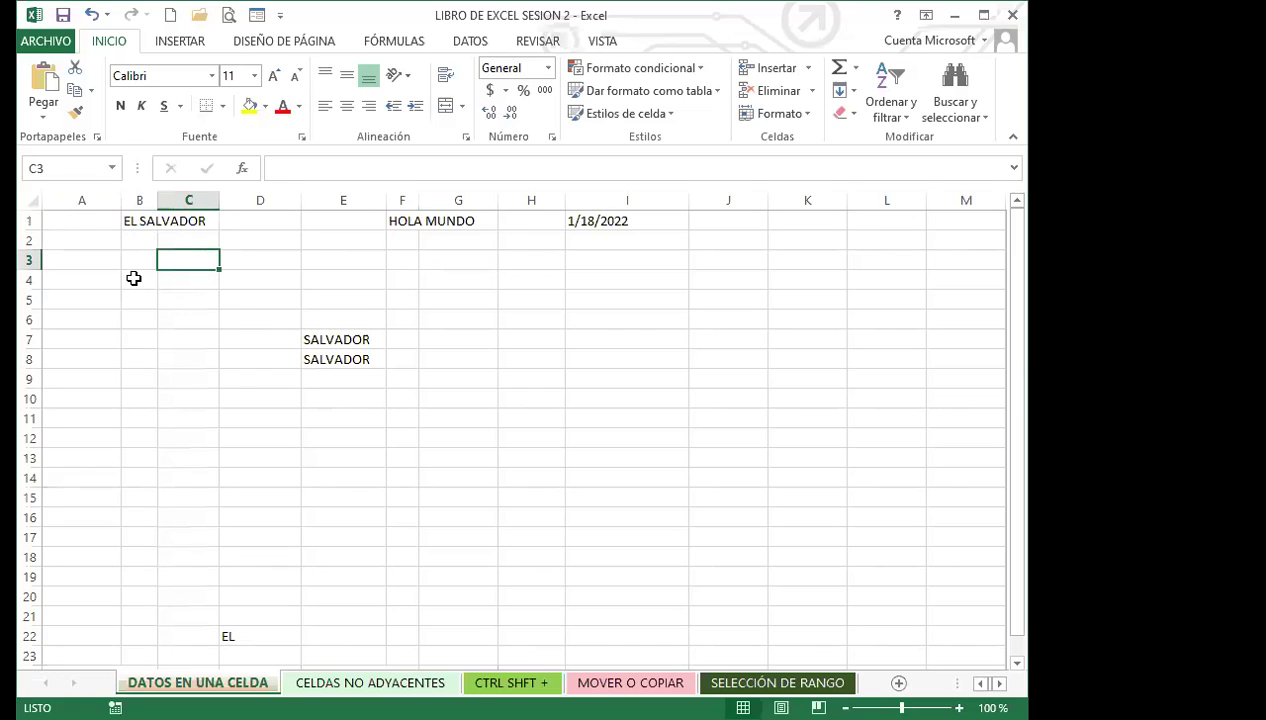
- Enter HOLA in cell D1
click(252, 224)
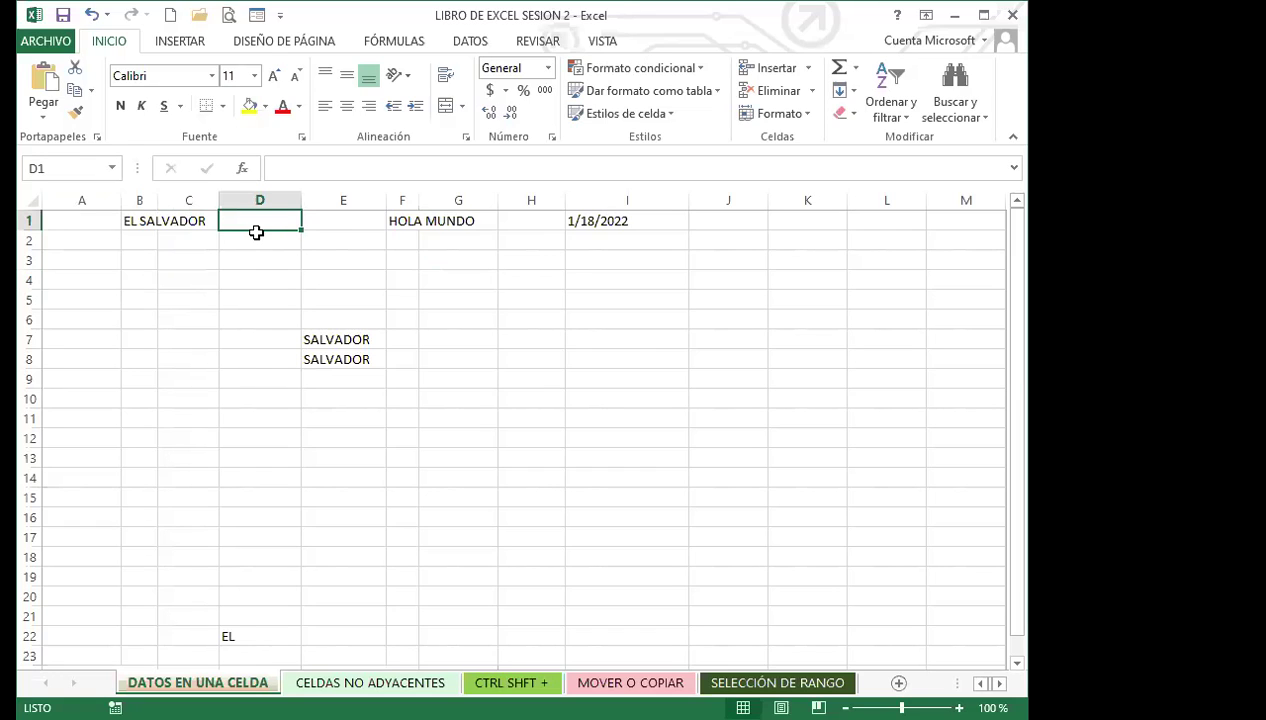
text(HOLA)
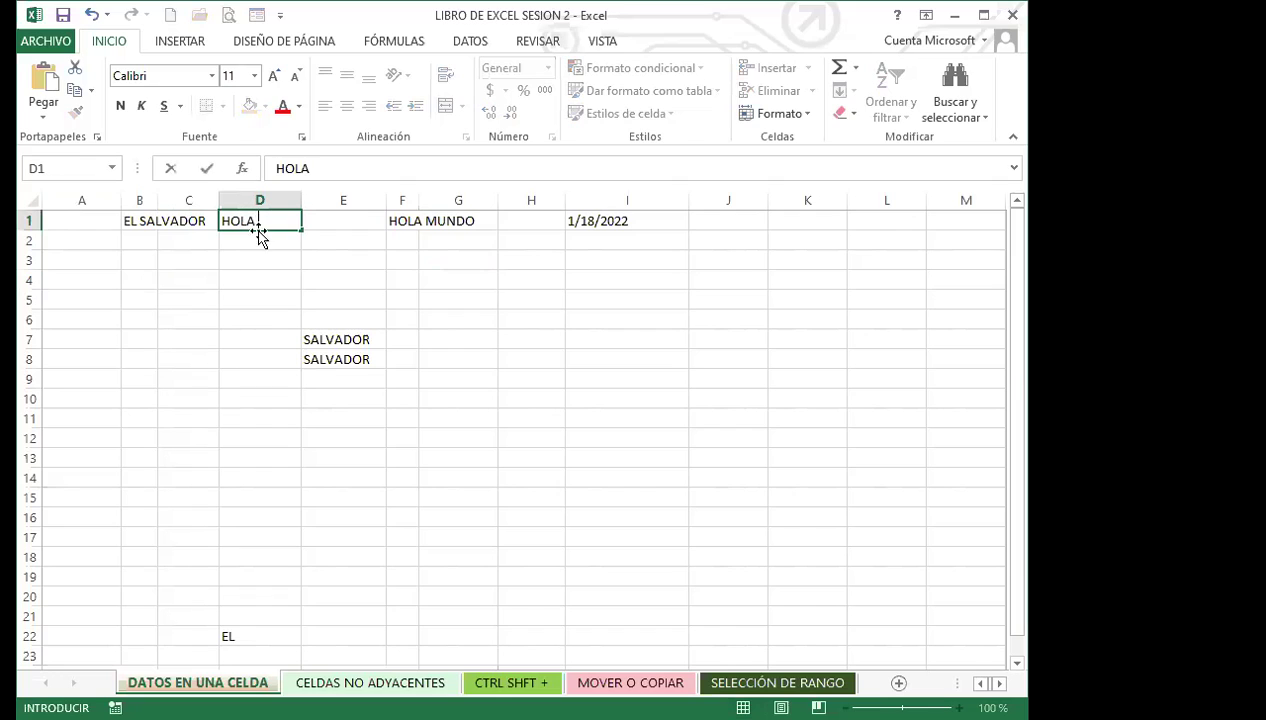
click(250, 258)
click(199, 260)
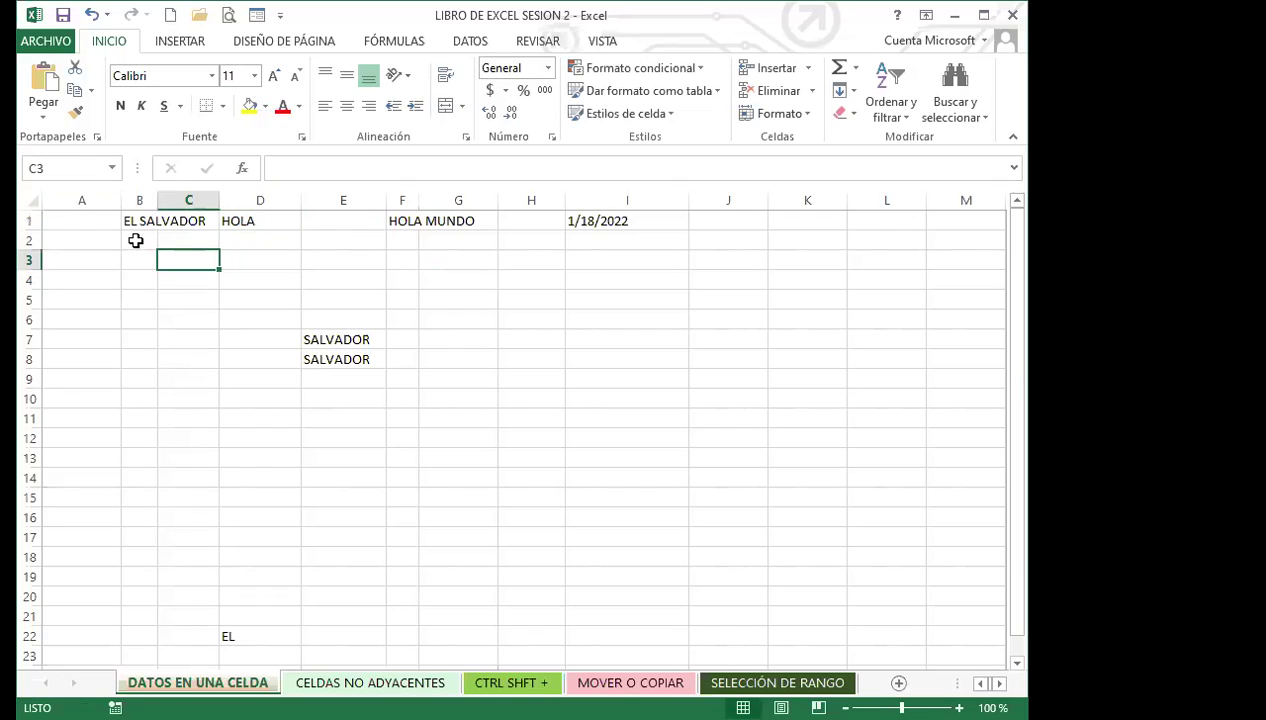
- Check in the formula bar which of cells B1, C1 and D1 actually hold the text displayed across row 1
click(138, 257)
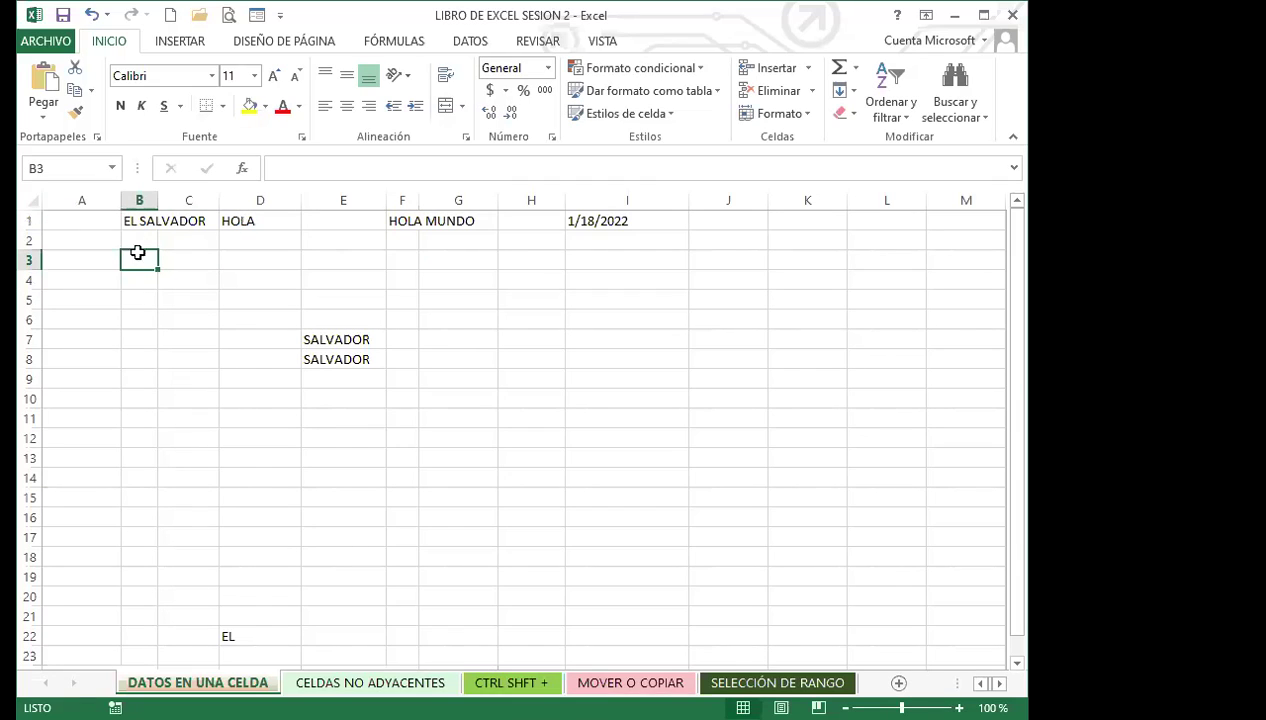
click(139, 221)
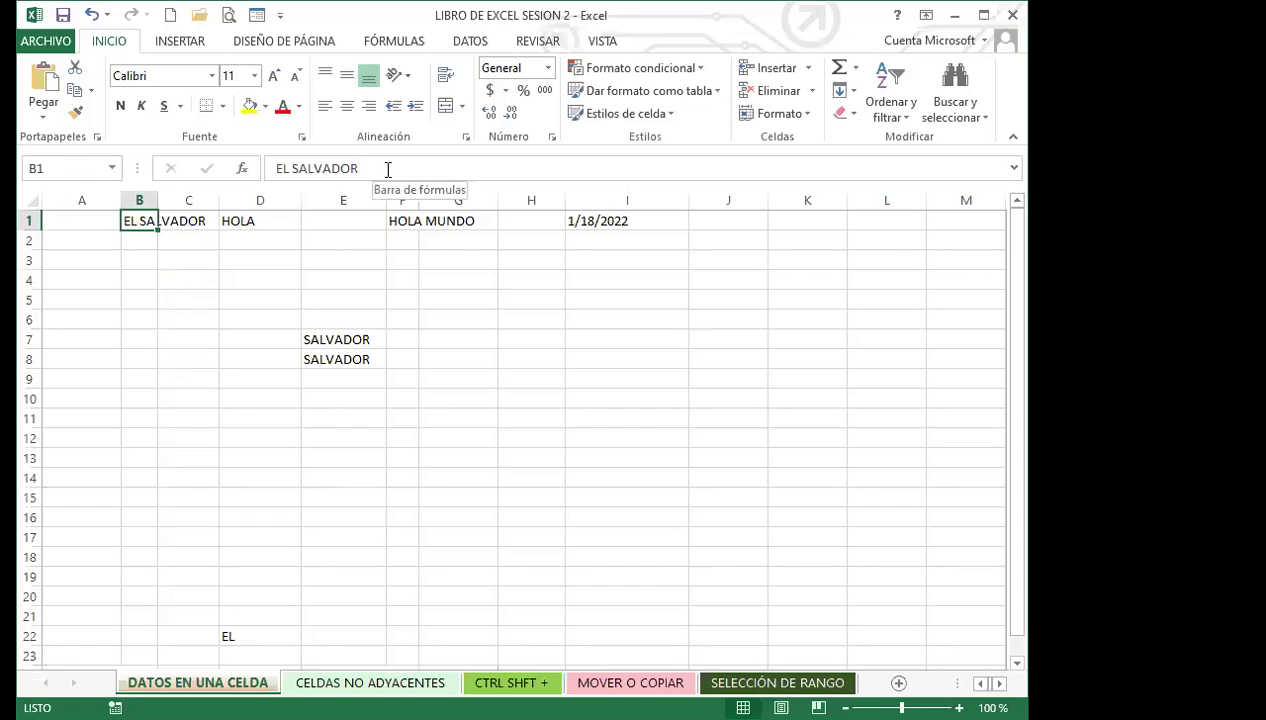
click(195, 221)
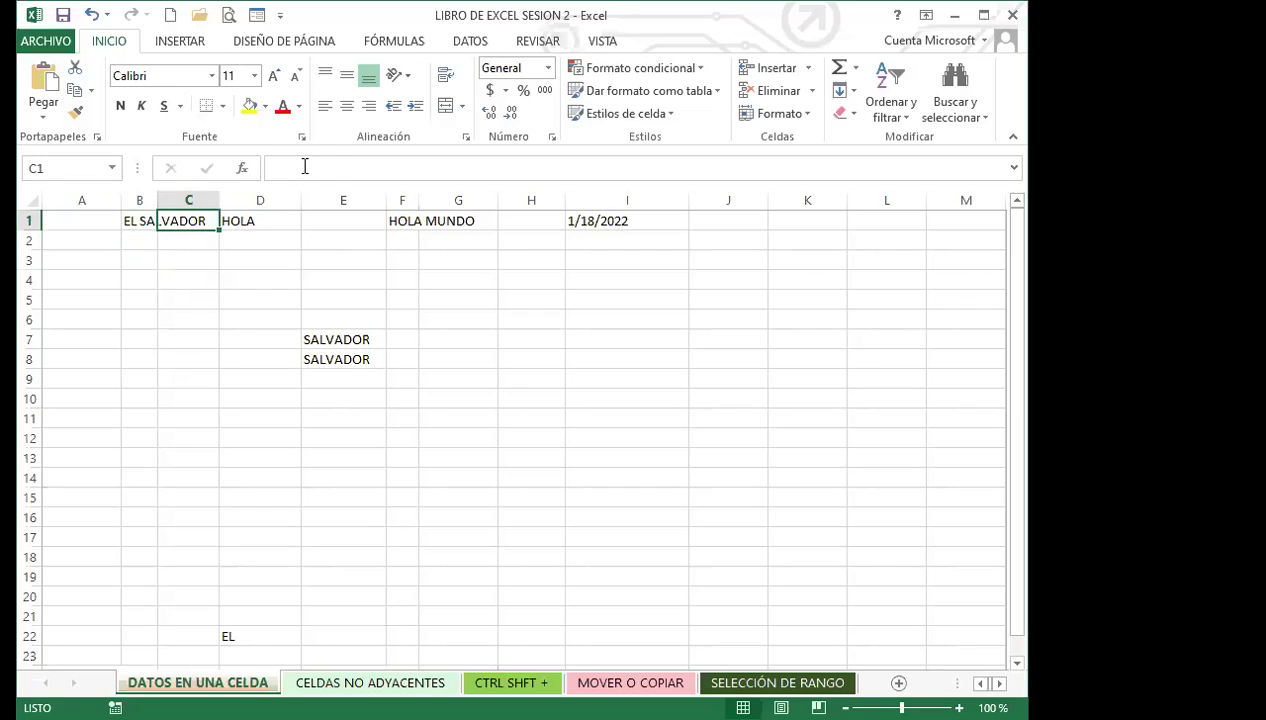
click(305, 167)
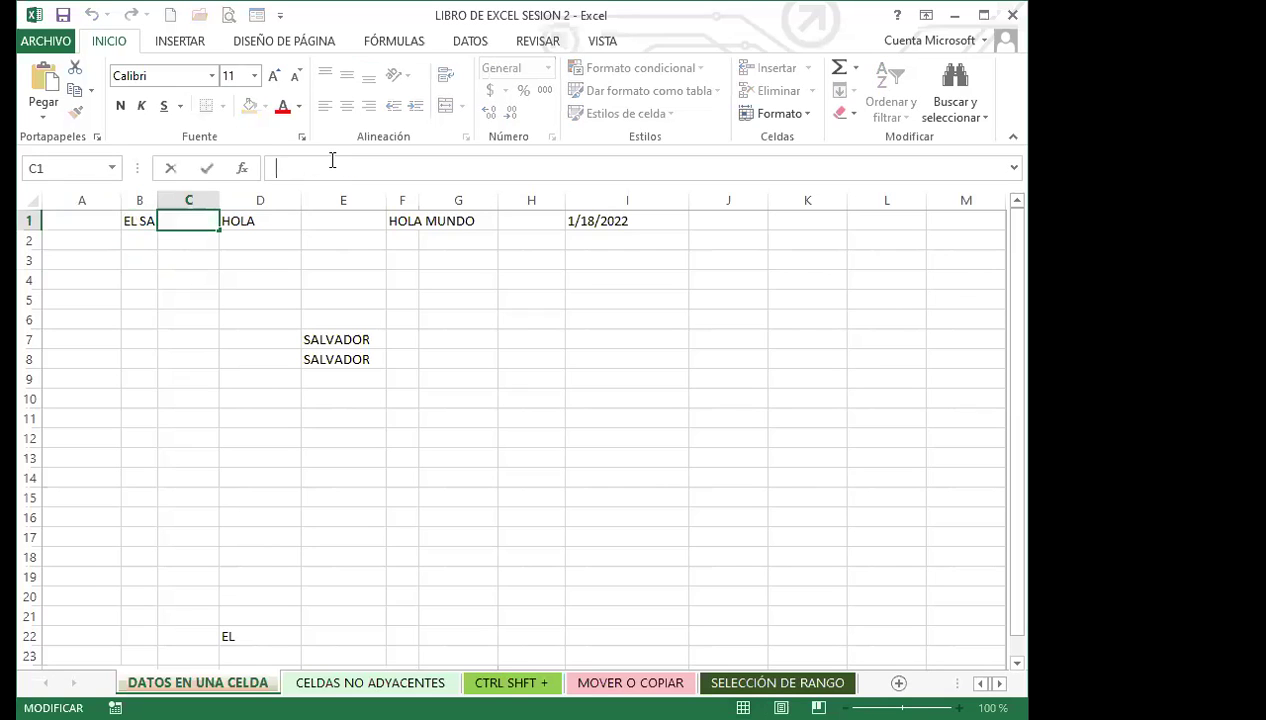
click(168, 260)
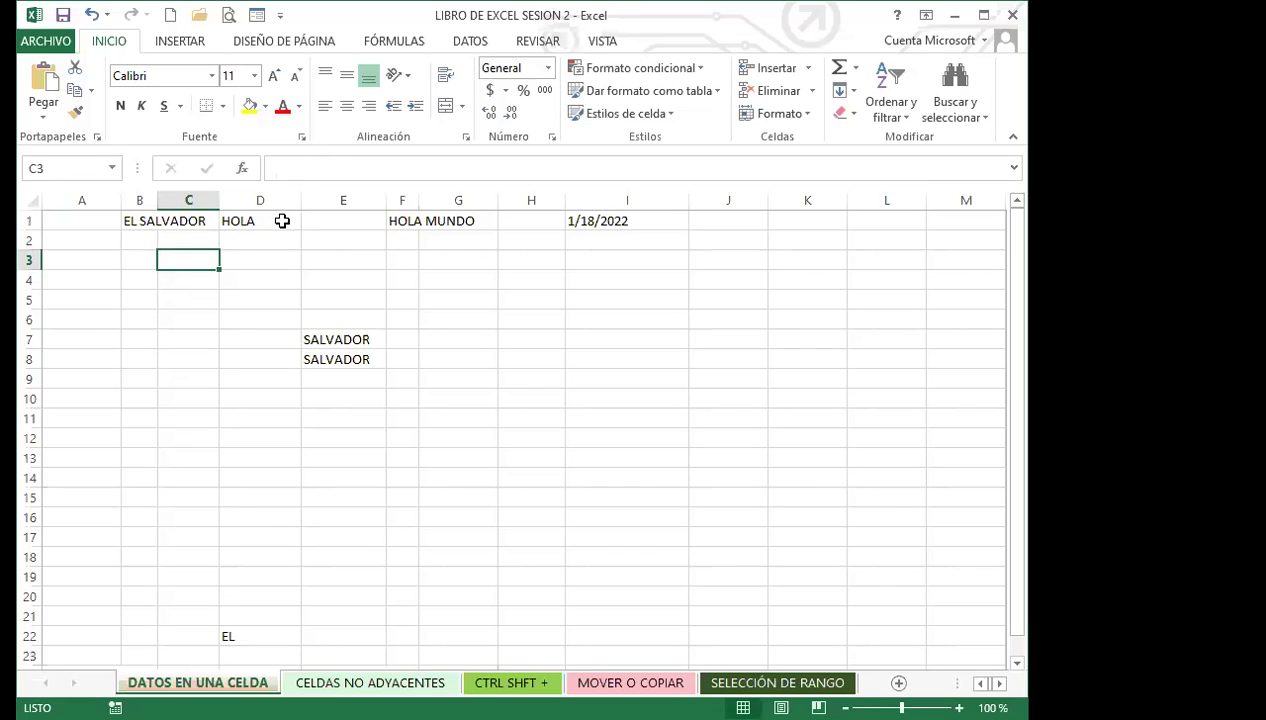
click(282, 221)
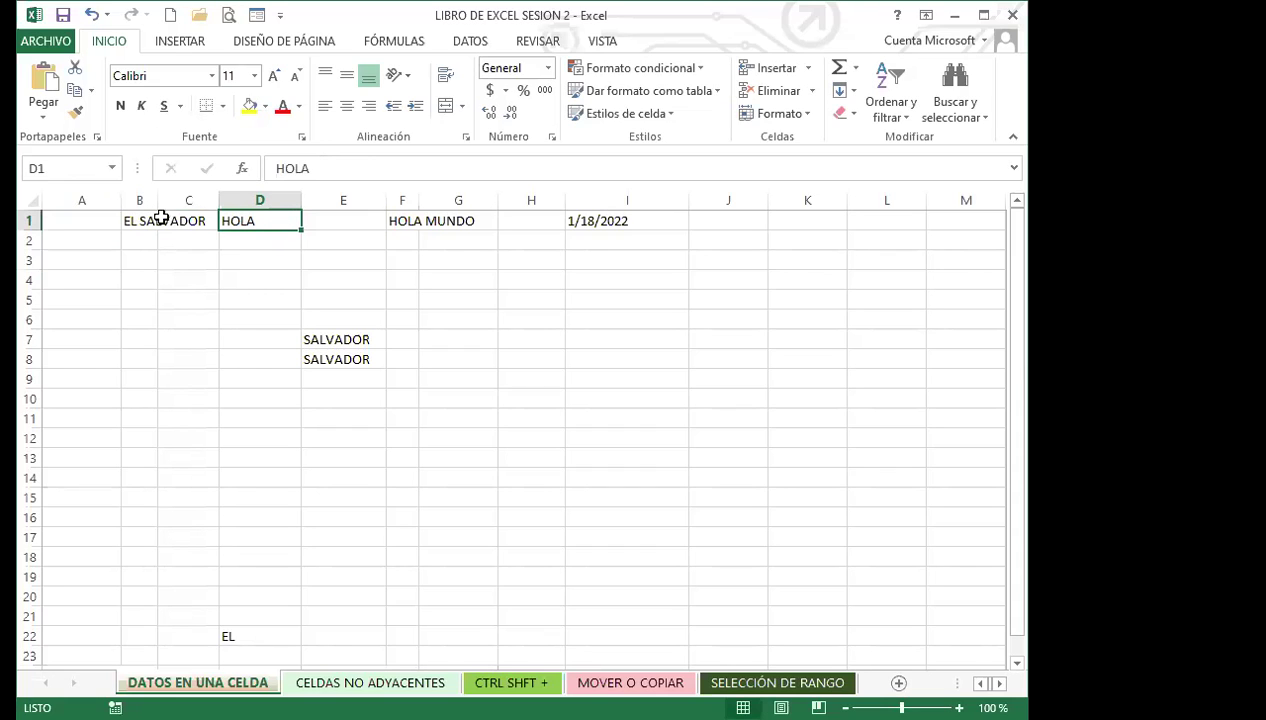
click(191, 289)
click(136, 221)
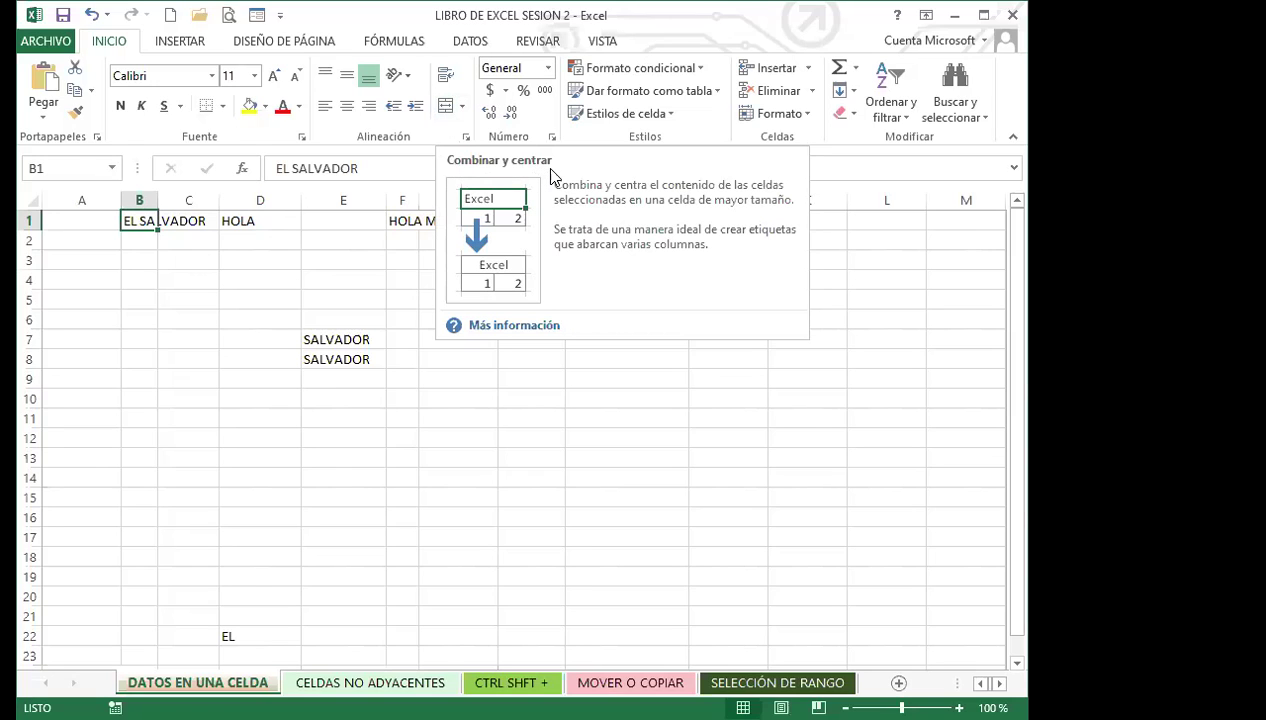
click(347, 300)
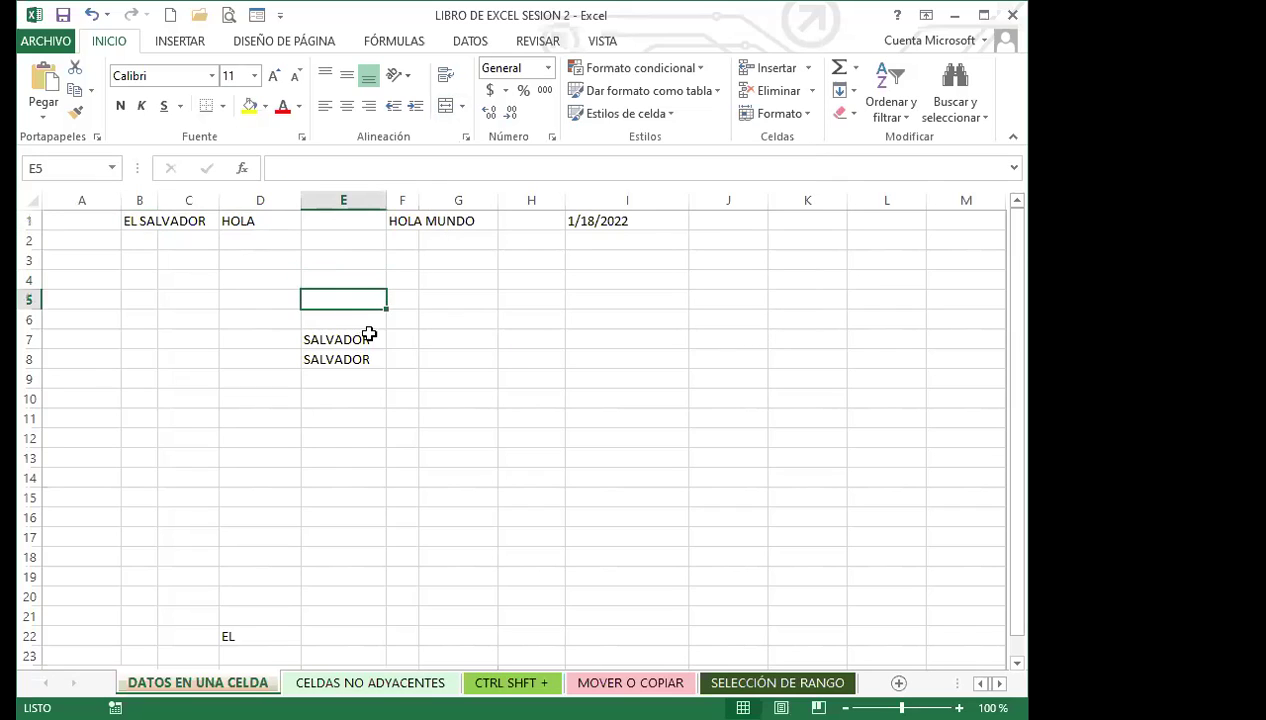
click(402, 339)
drag(530, 359, 600, 362)
drag(620, 477, 517, 475)
click(343, 477)
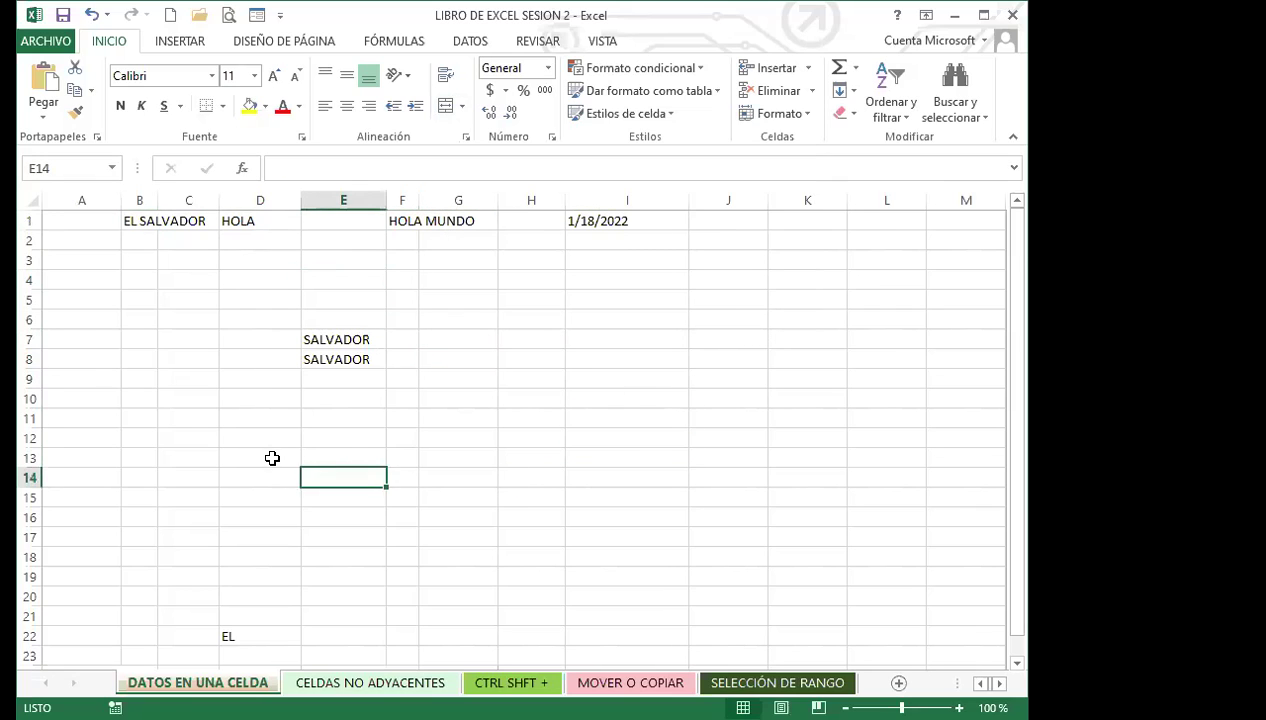
click(272, 458)
click(260, 384)
drag(294, 331, 360, 318)
click(435, 302)
click(454, 338)
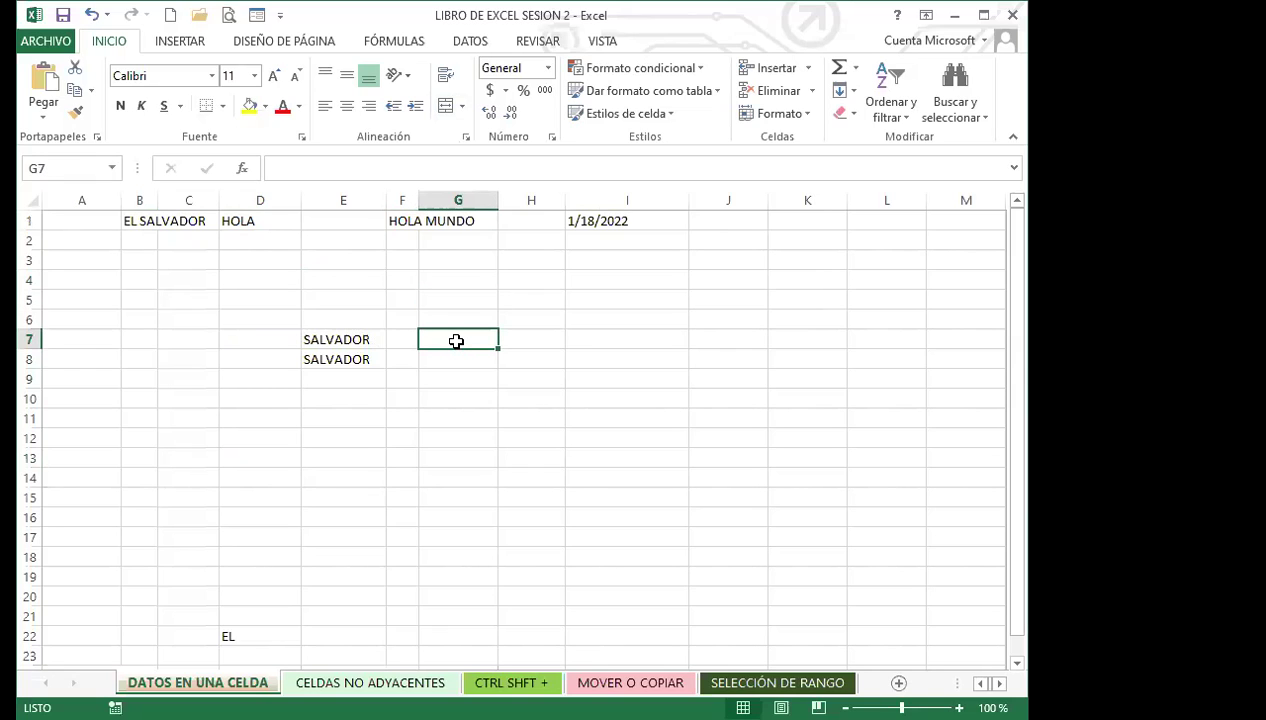
- Enter HOLA in cell C1, beside the overflowing text of B1
click(131, 221)
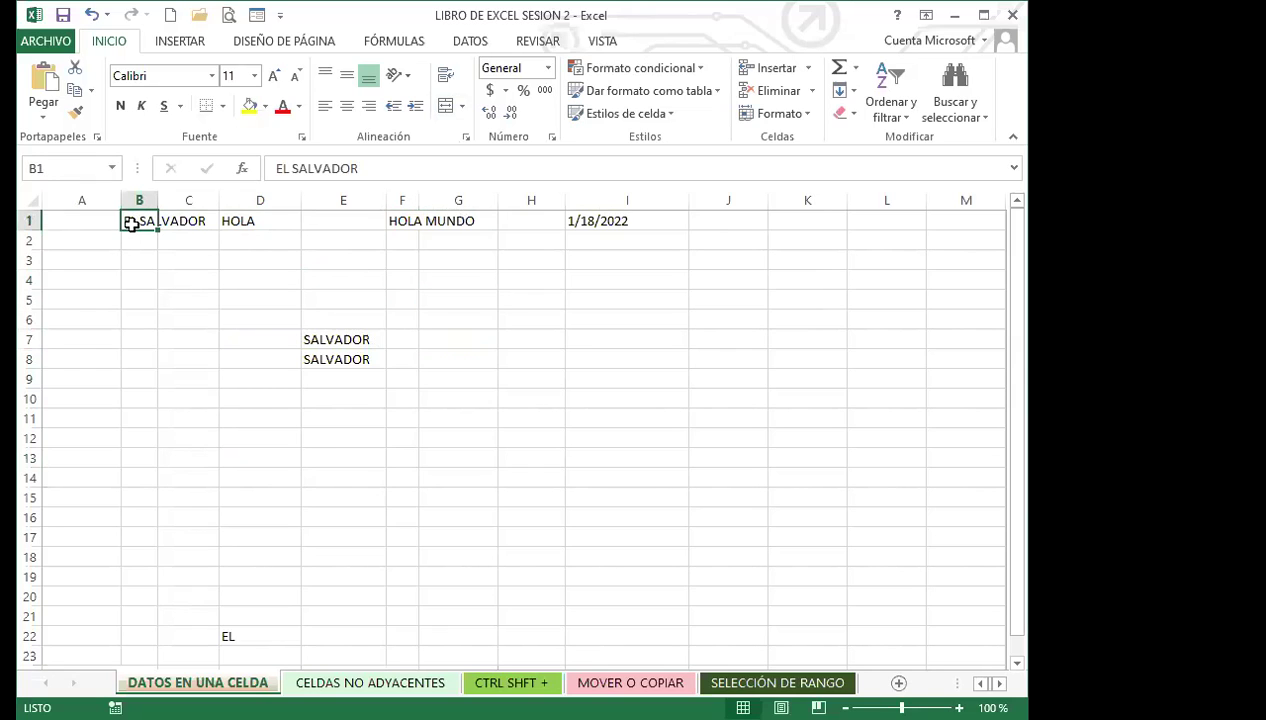
click(197, 221)
text(HOLA)
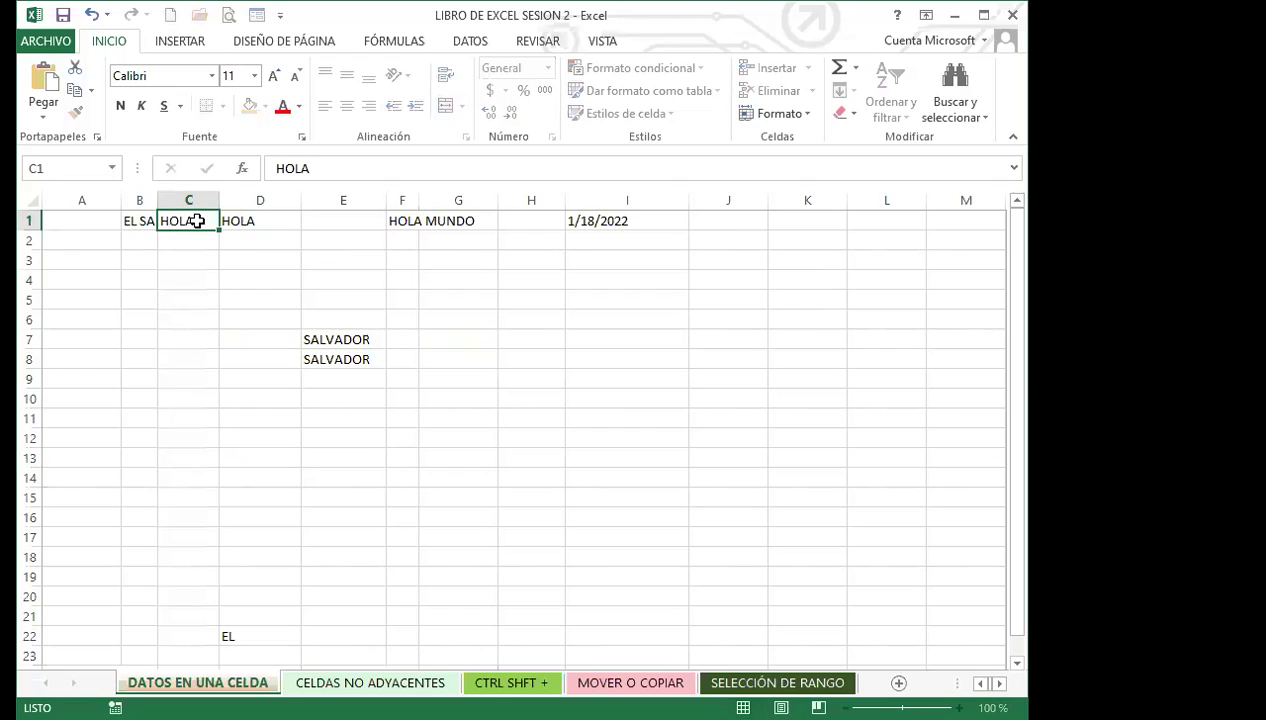
key(Return)
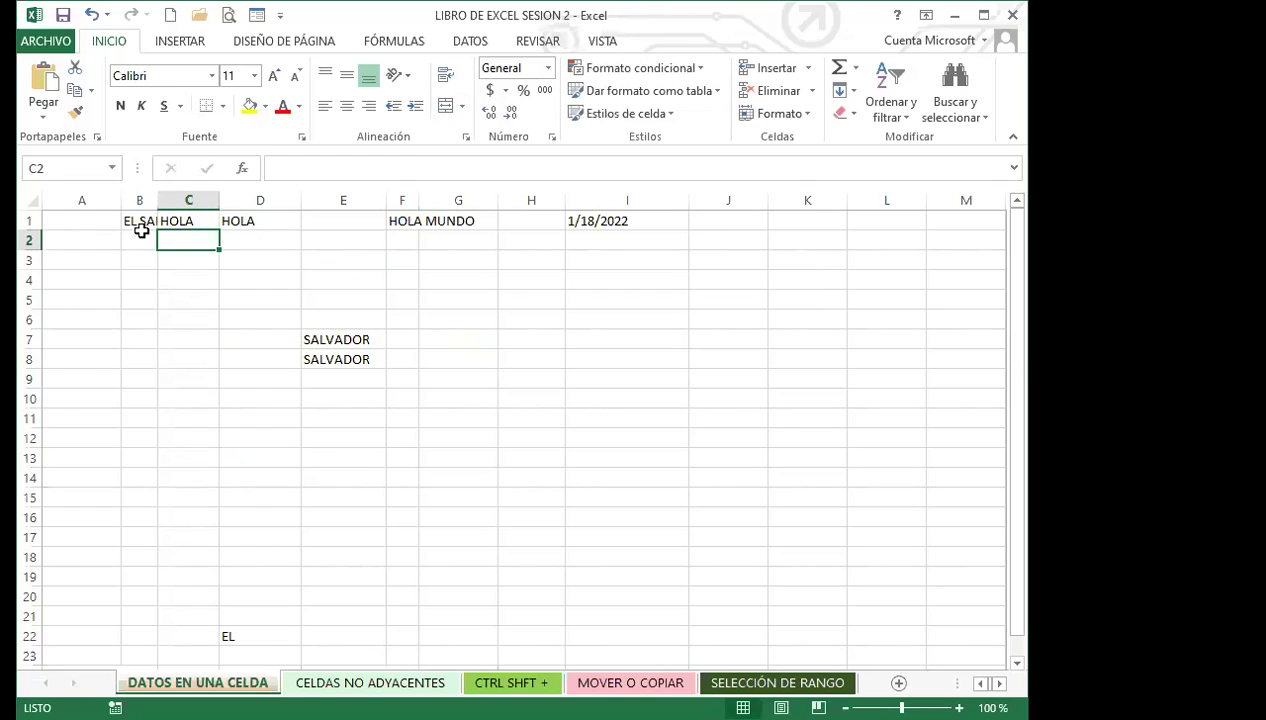
- Clear the contents of cell C1
click(205, 220)
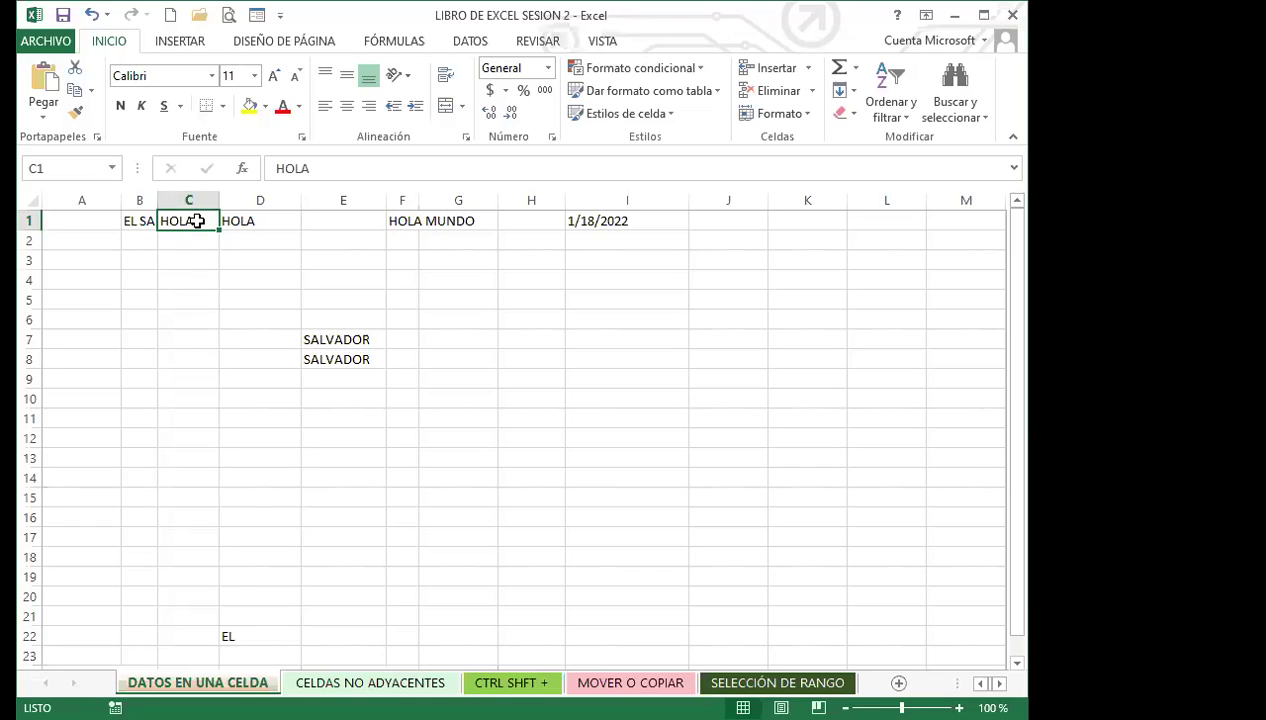
key(Delete)
click(178, 258)
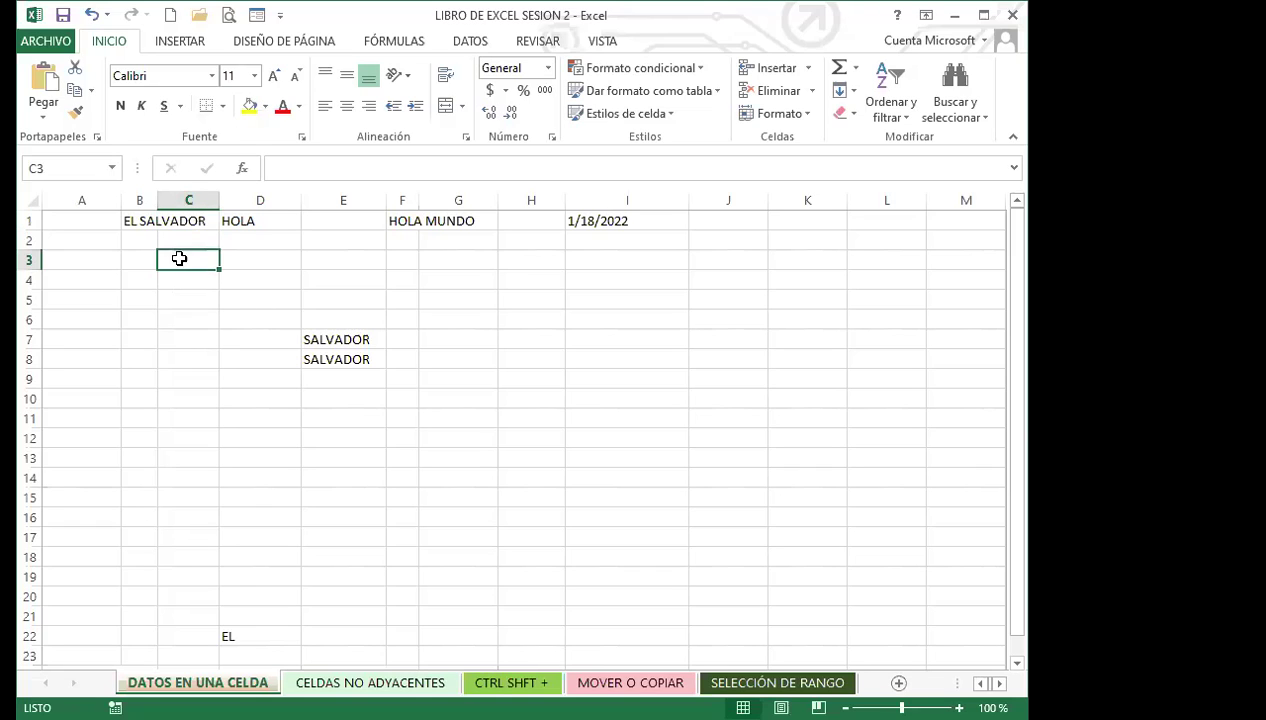
- Set the width of column B to 6
click(143, 221)
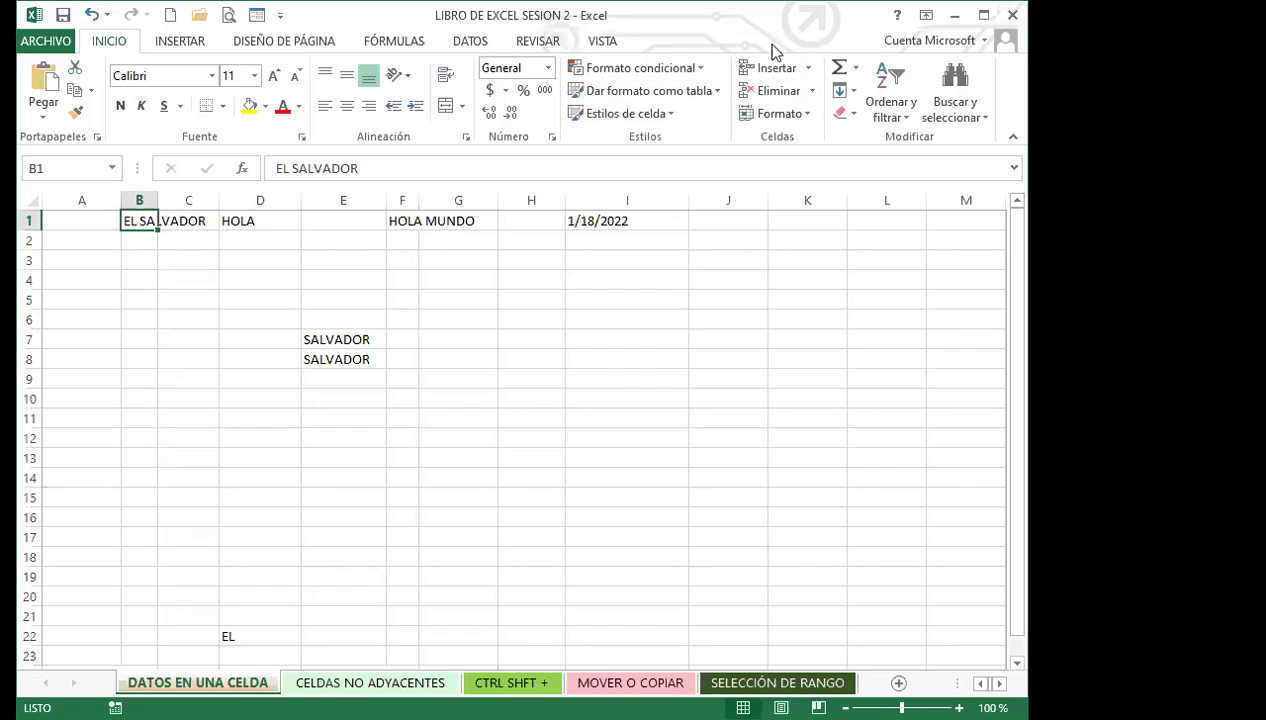
click(781, 113)
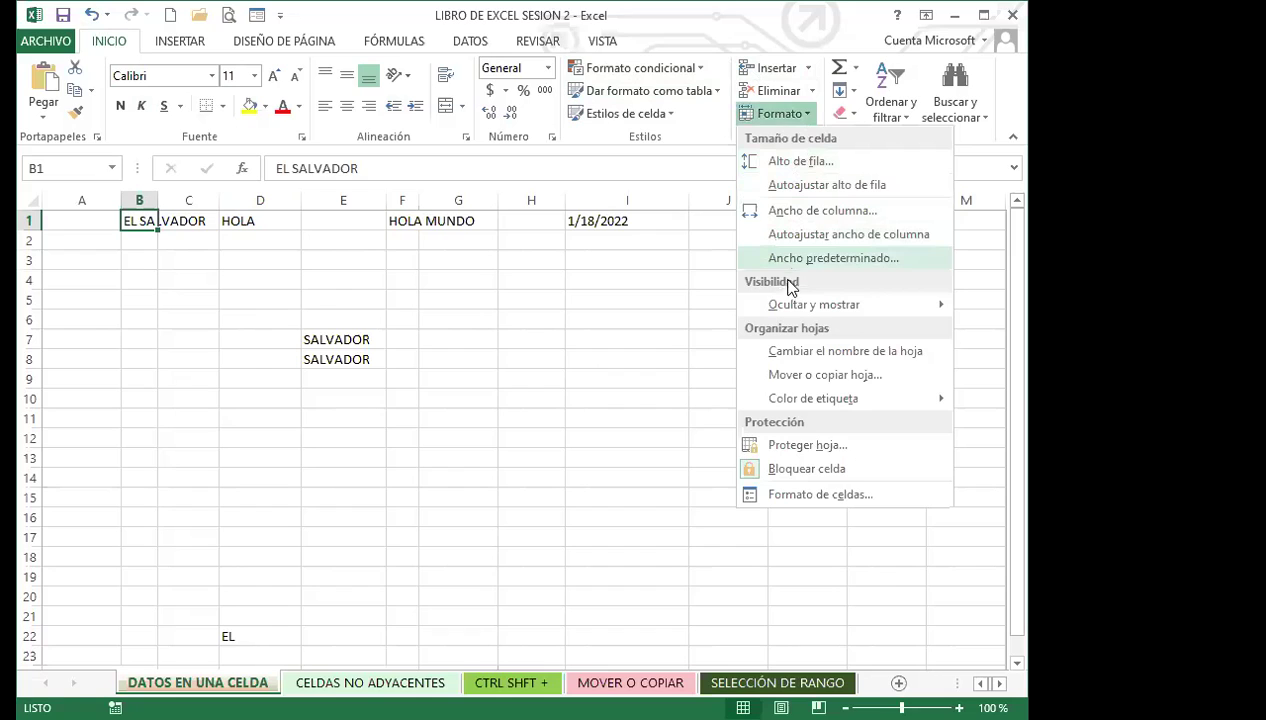
click(795, 210)
drag(150, 495, 540, 324)
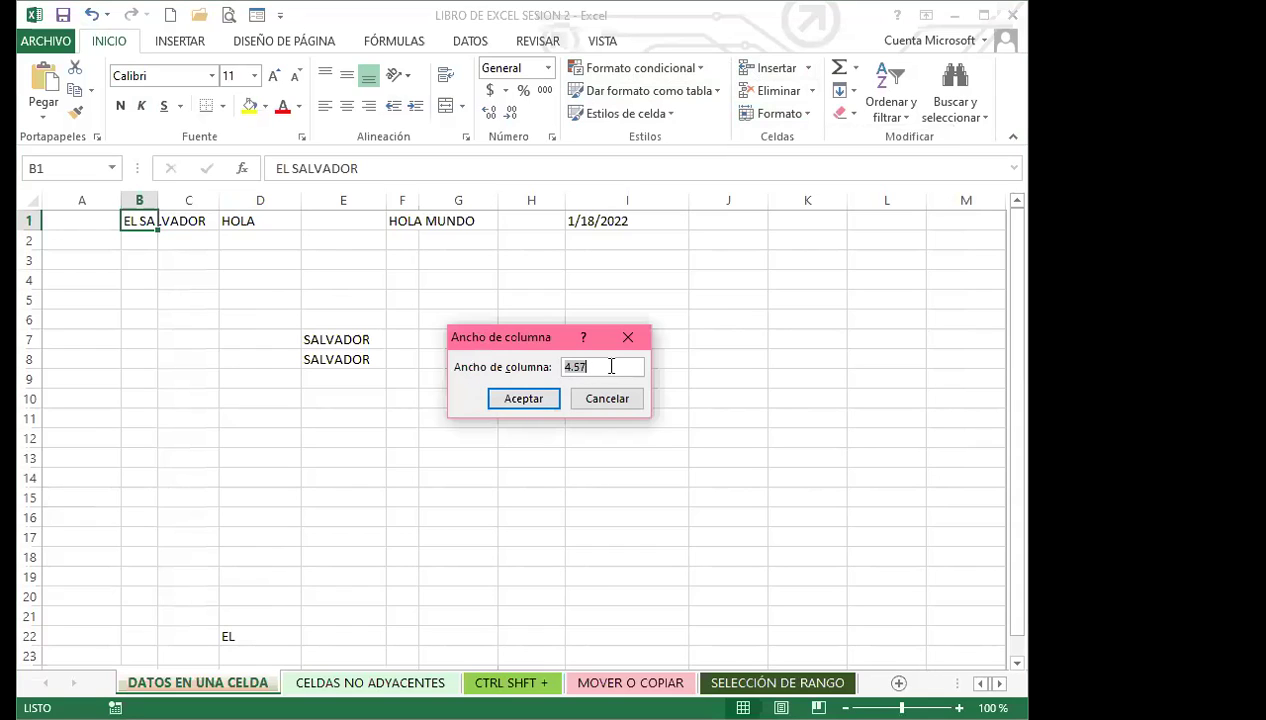
text(6)
click(529, 404)
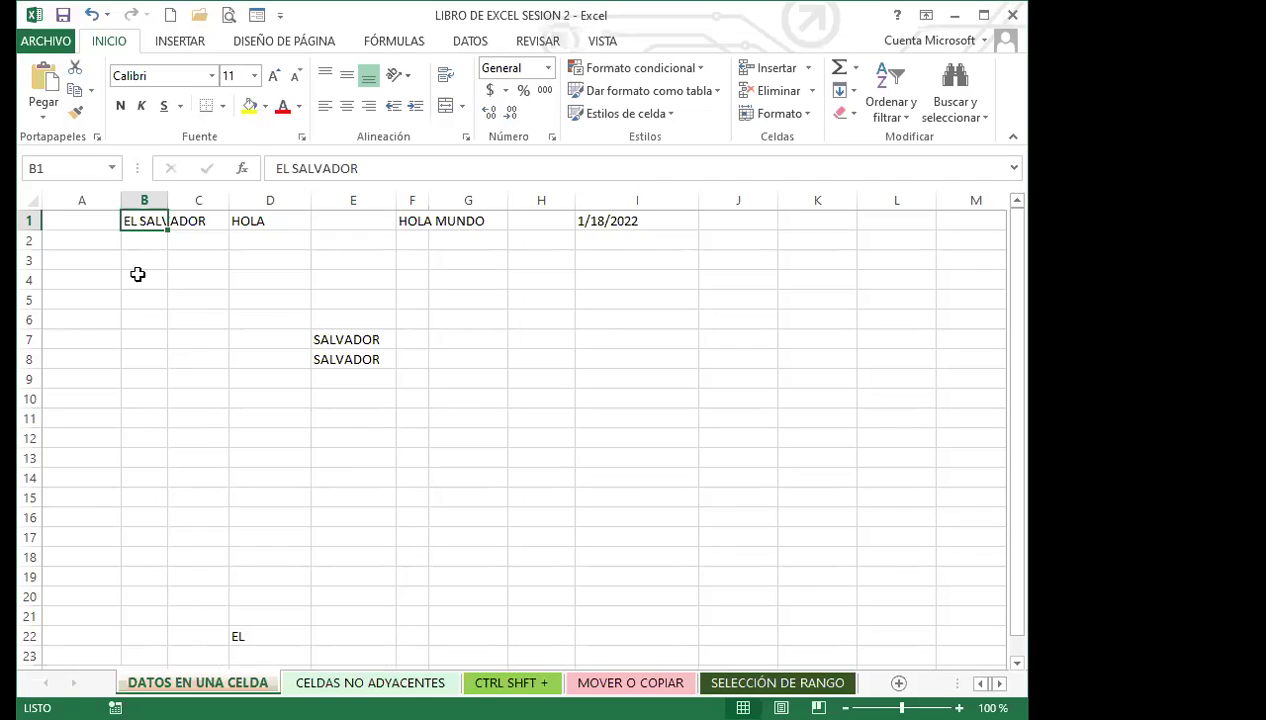
- Enter a larger column width for column B so that EL SALVADOR fits, and undo that change
click(795, 114)
click(797, 212)
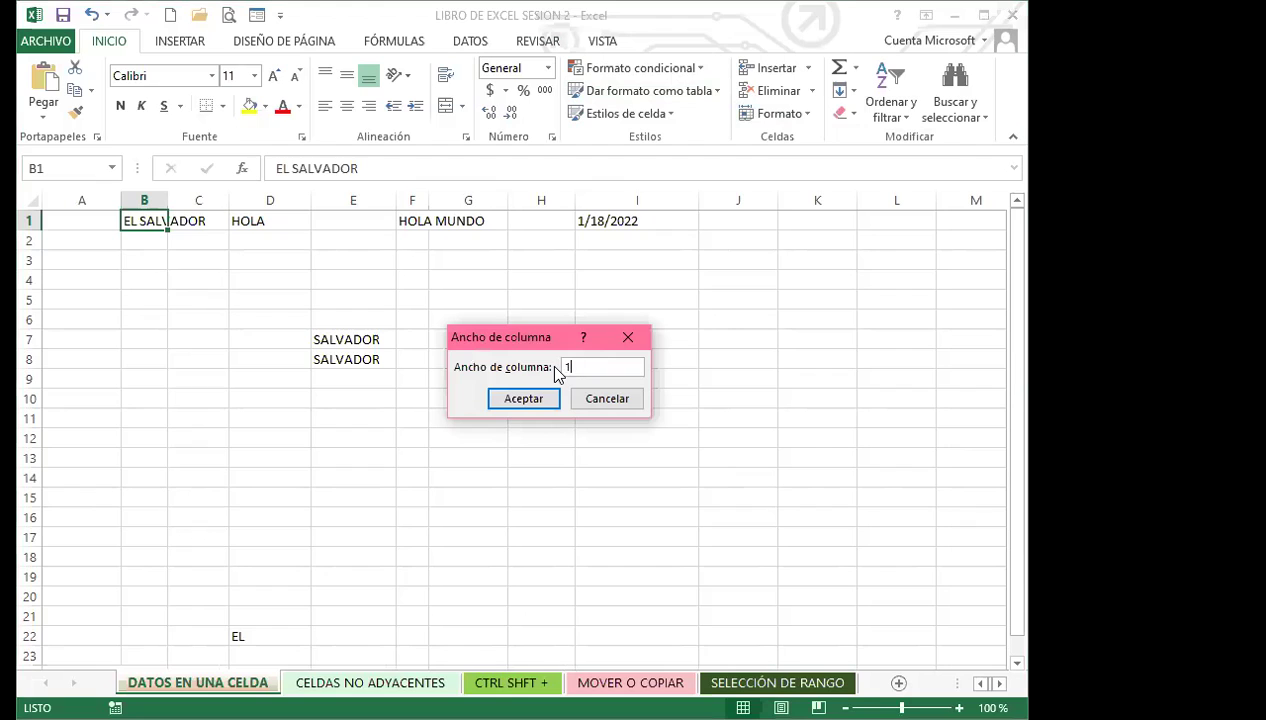
key(Return)
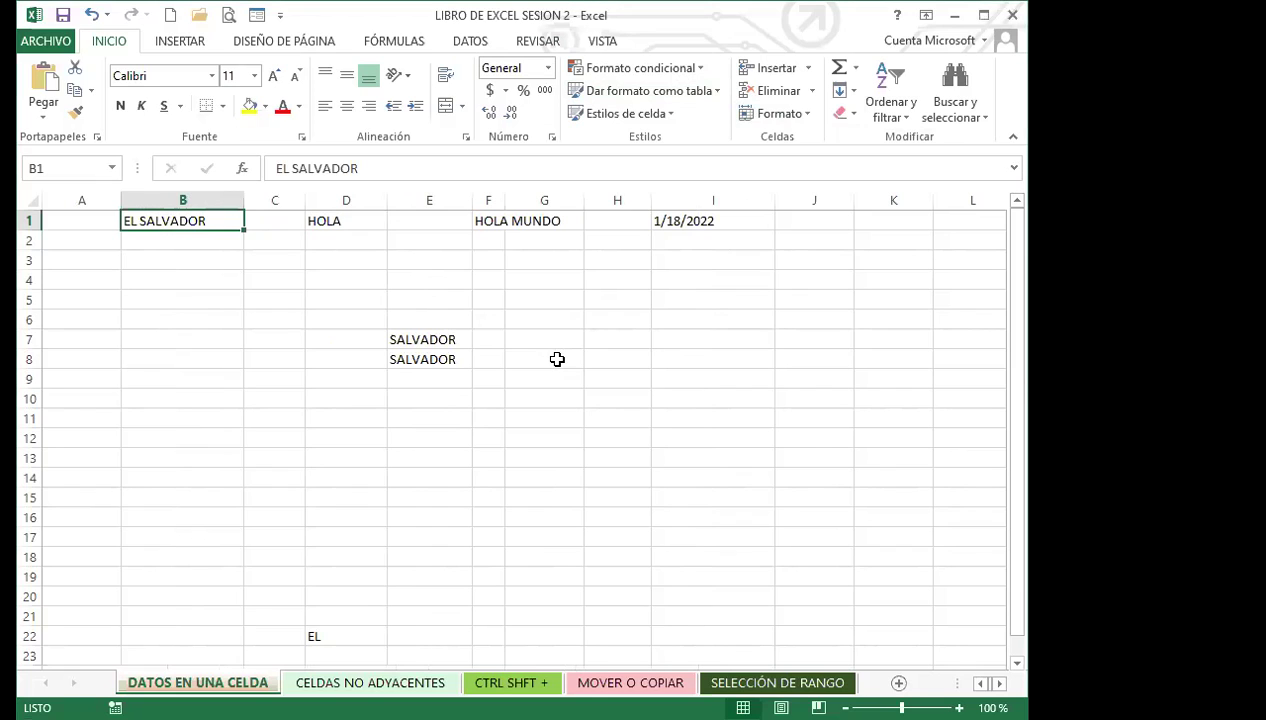
key(ctrl+z)
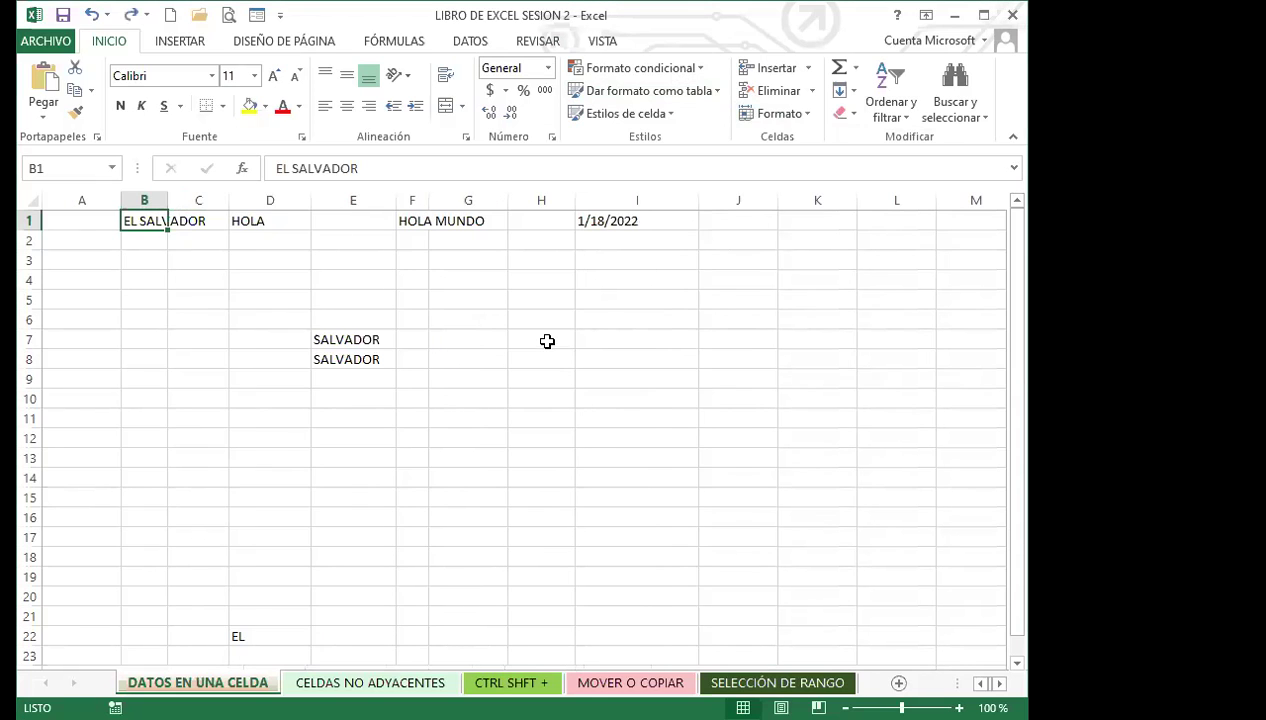
click(189, 336)
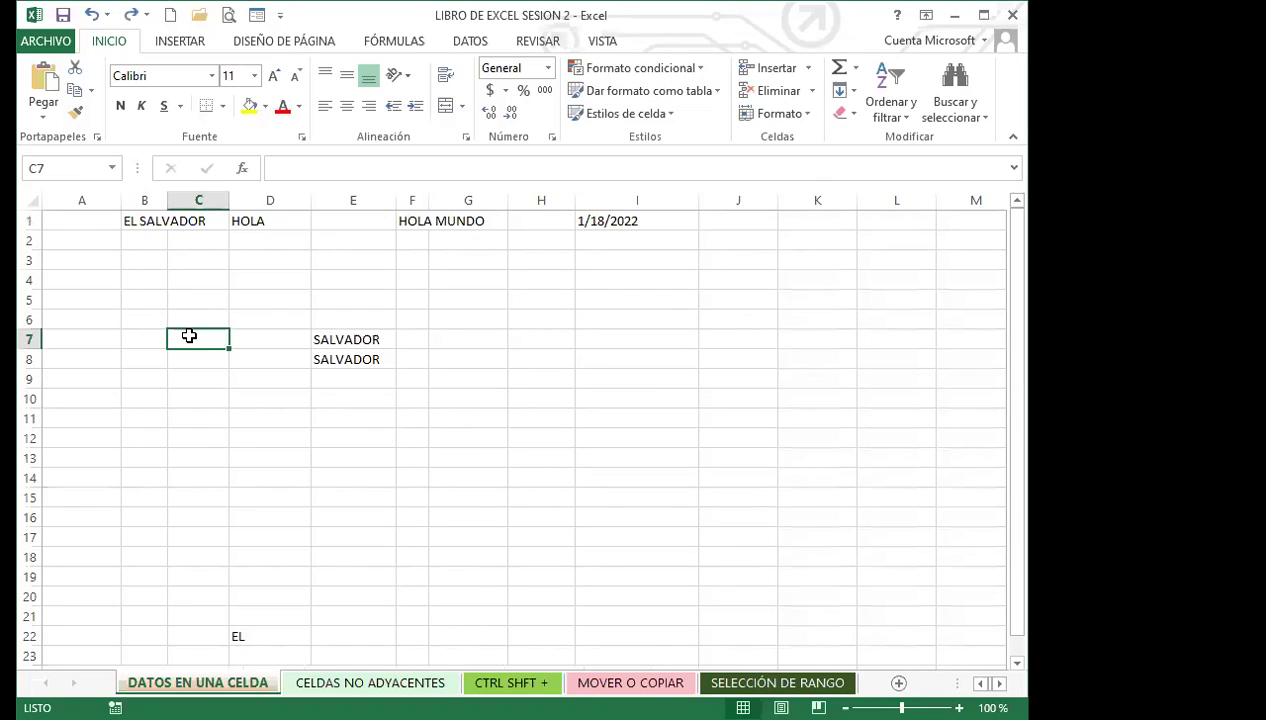
click(150, 296)
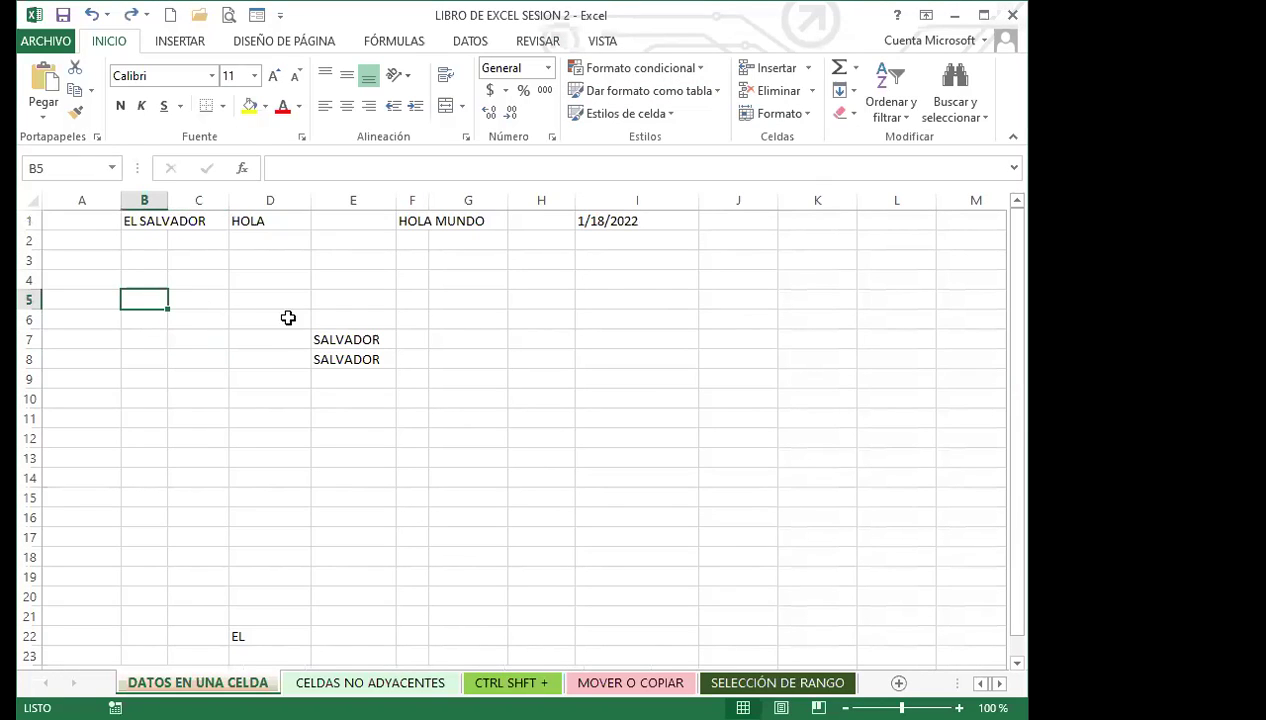
drag(348, 337, 353, 478)
click(333, 363)
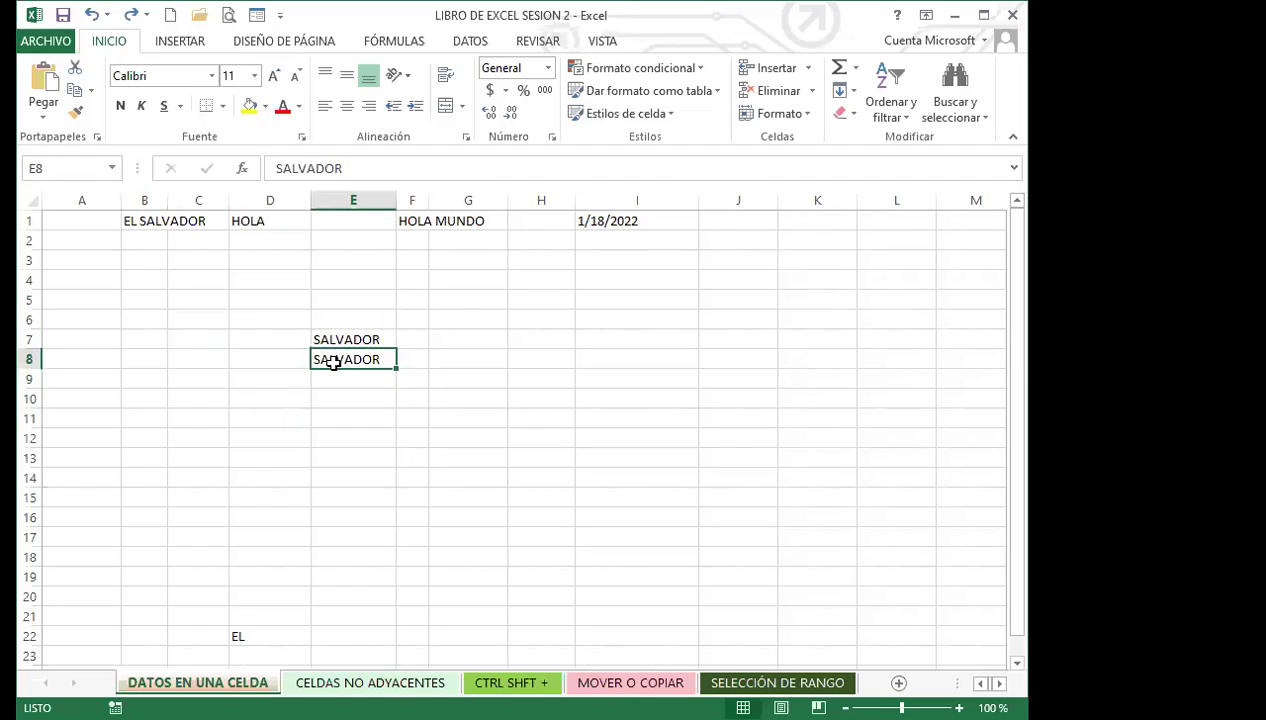
click(442, 338)
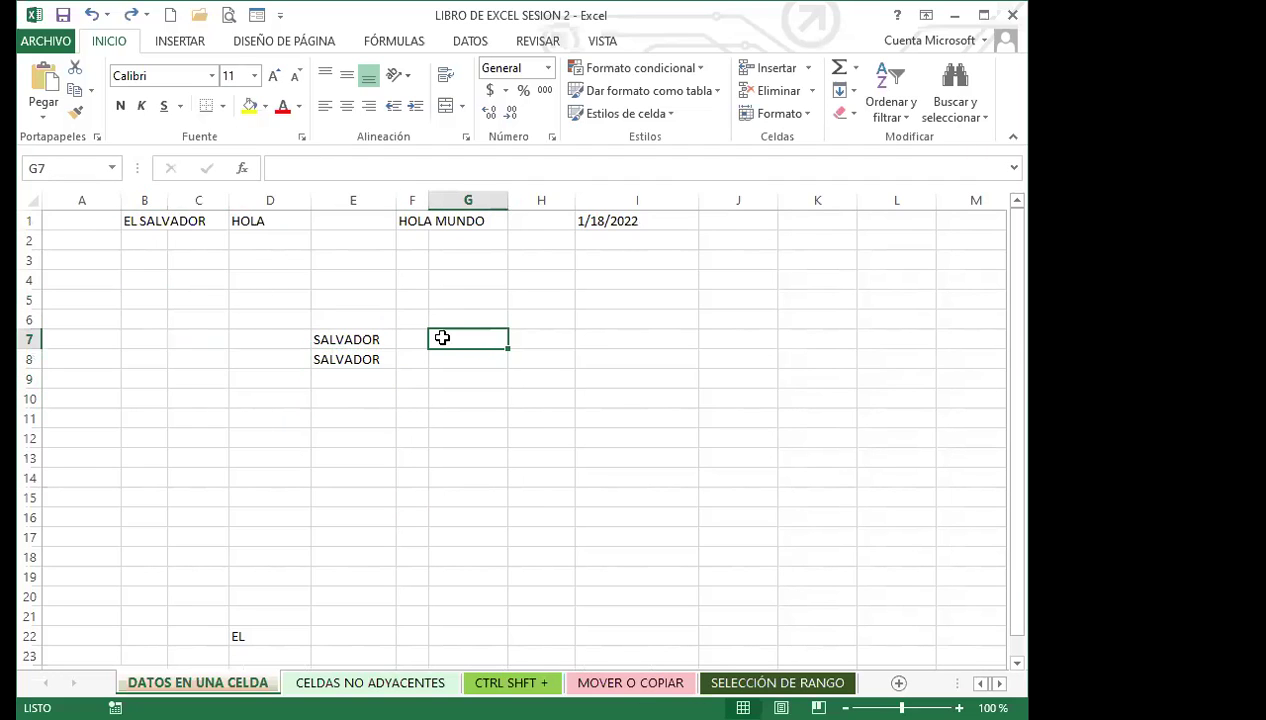
double_click(456, 336)
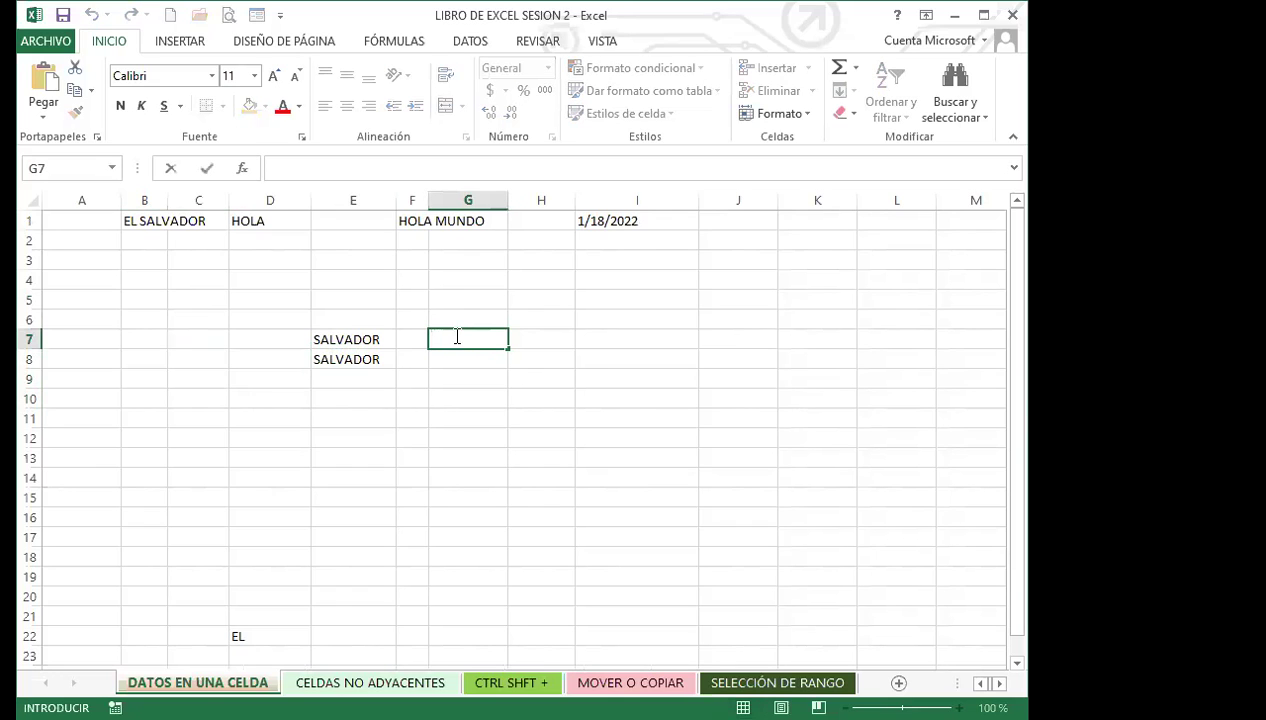
click(192, 338)
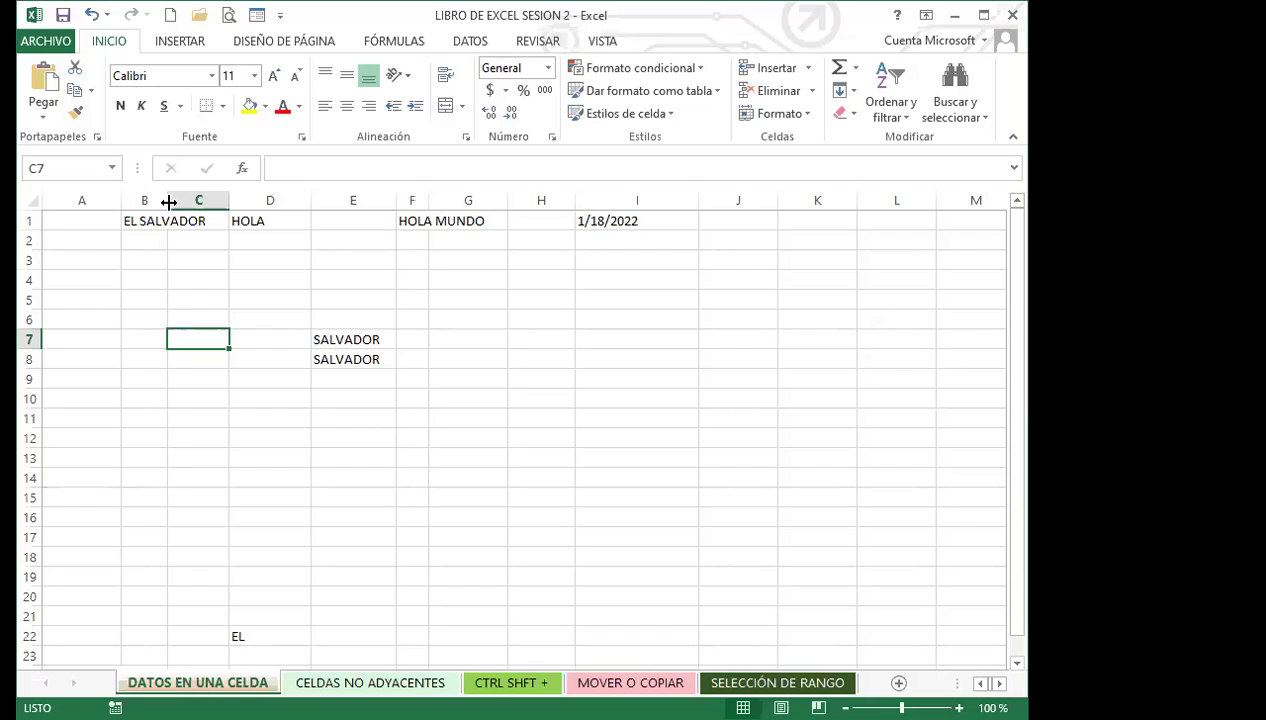
- Widen column B manually by its header border beyond the text of B1, and undo the resize
drag(169, 202, 169, 202)
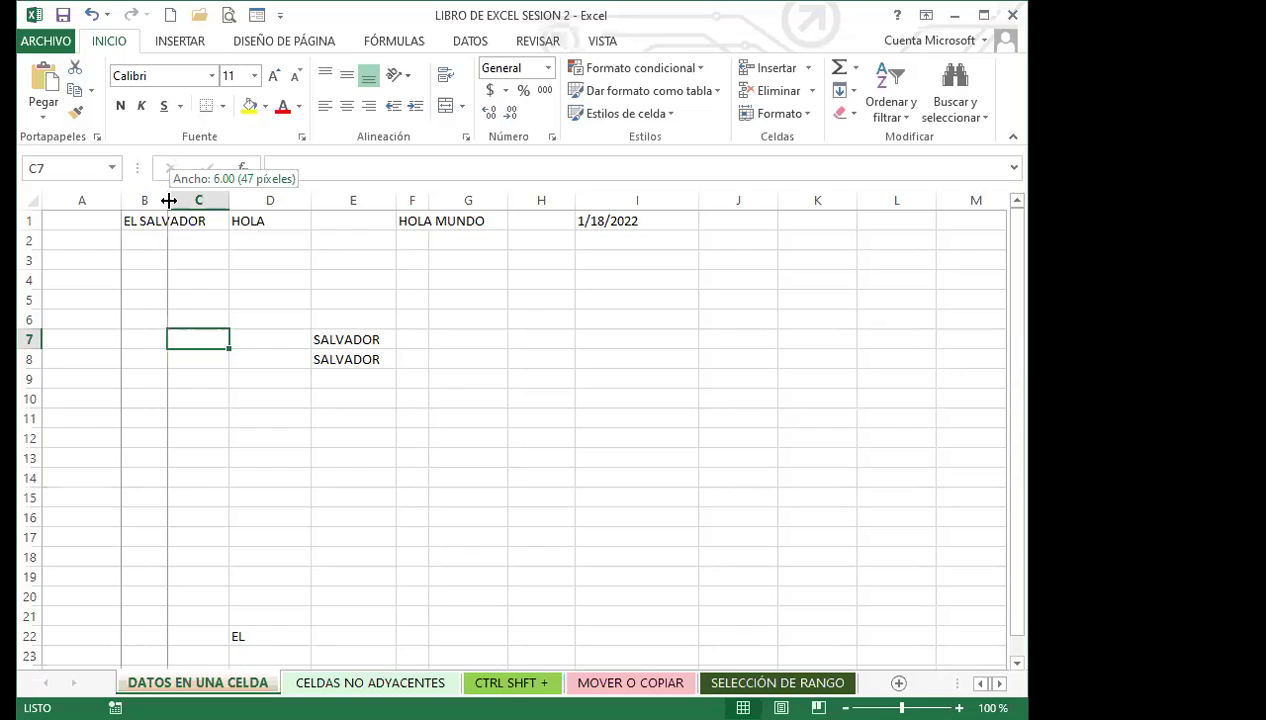
drag(169, 201, 257, 210)
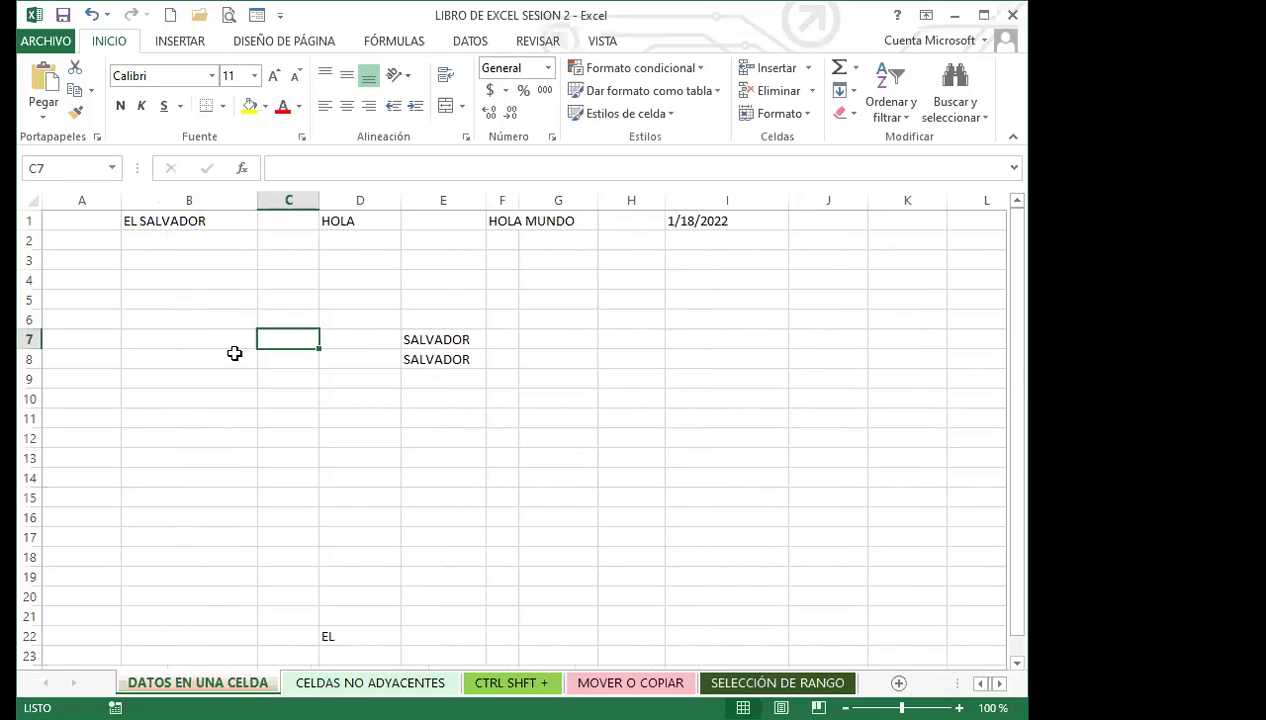
key(ctrl+z)
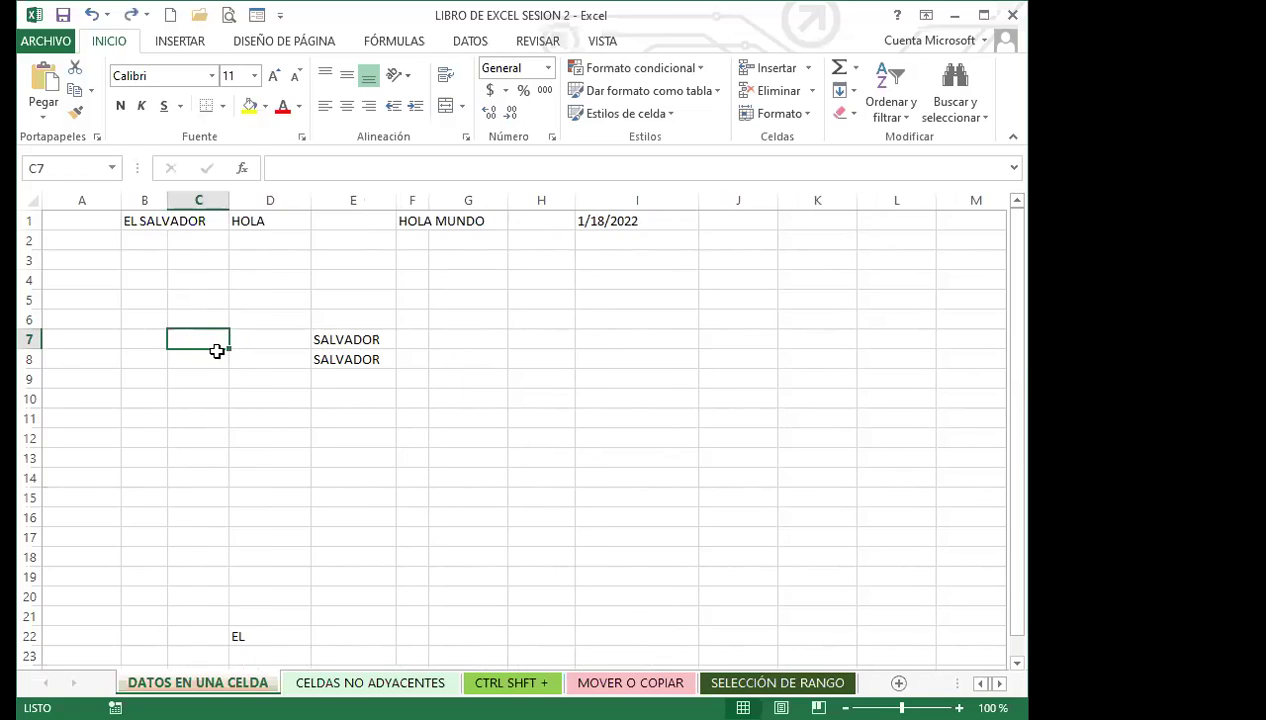
- AutoFit the width of column B to its contents
double_click(168, 201)
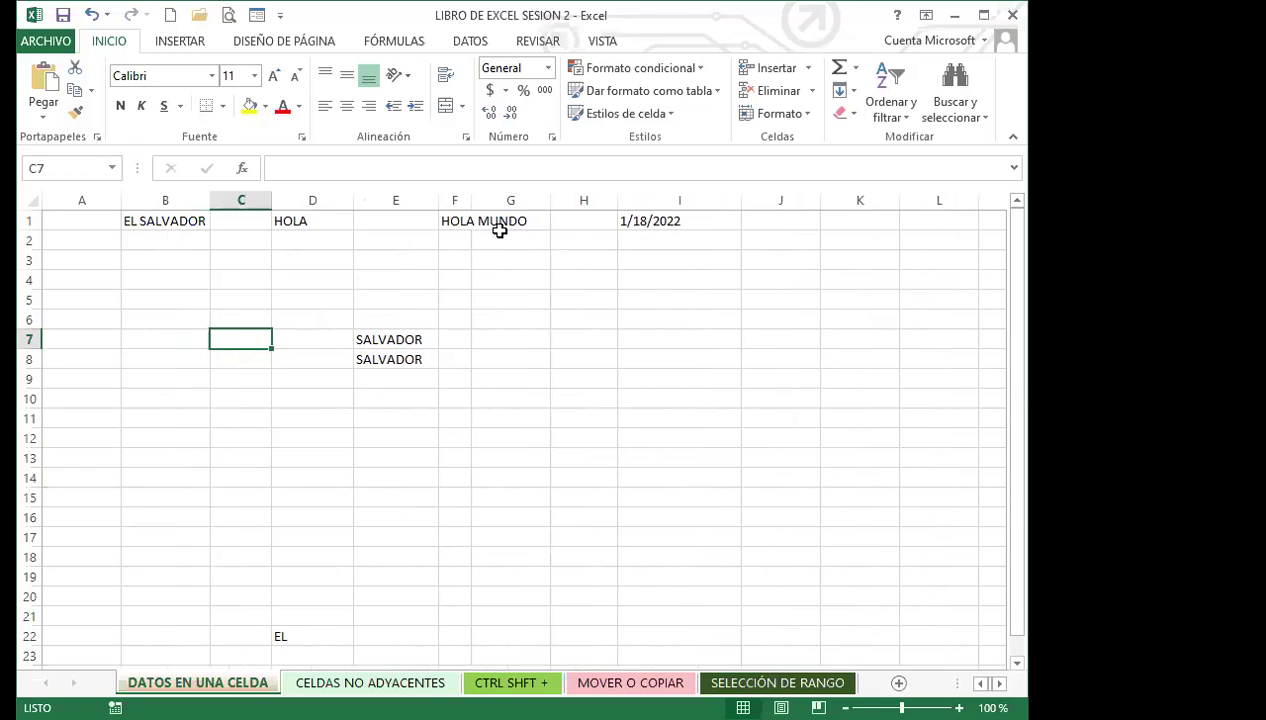
- AutoFit the width of column F to the HOLA MUNDO text in F1
click(451, 221)
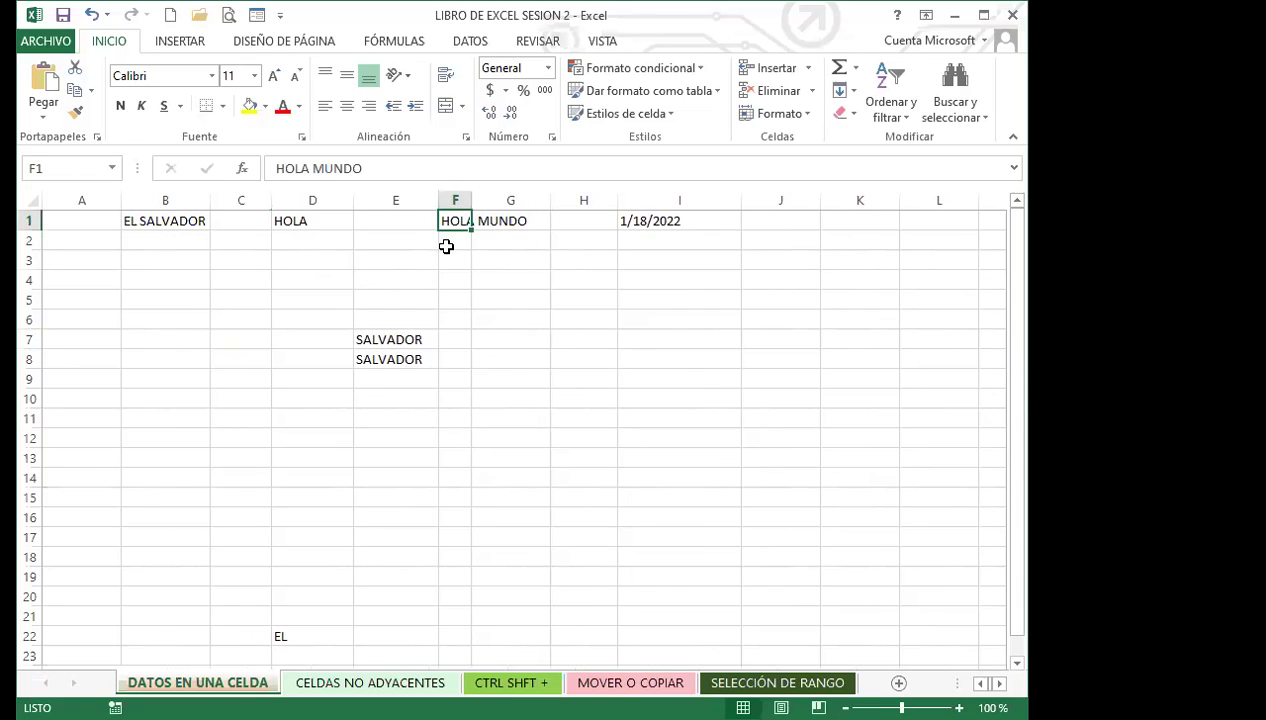
click(535, 221)
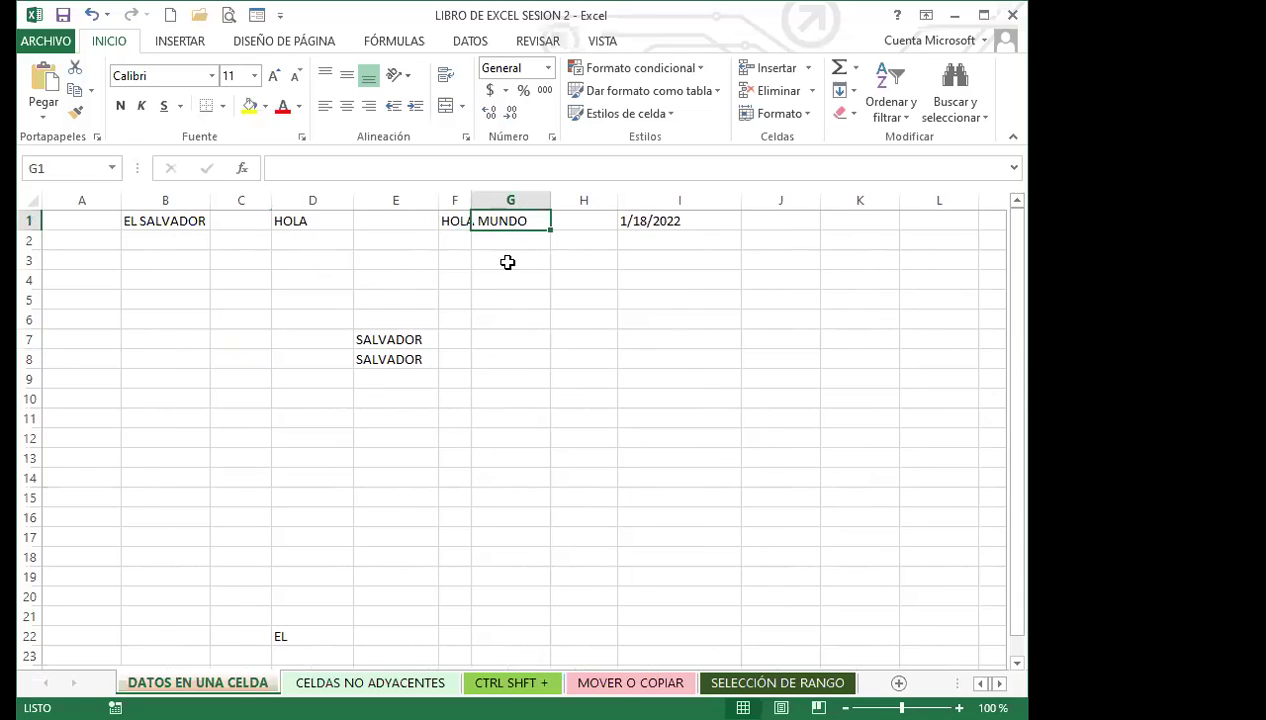
click(453, 226)
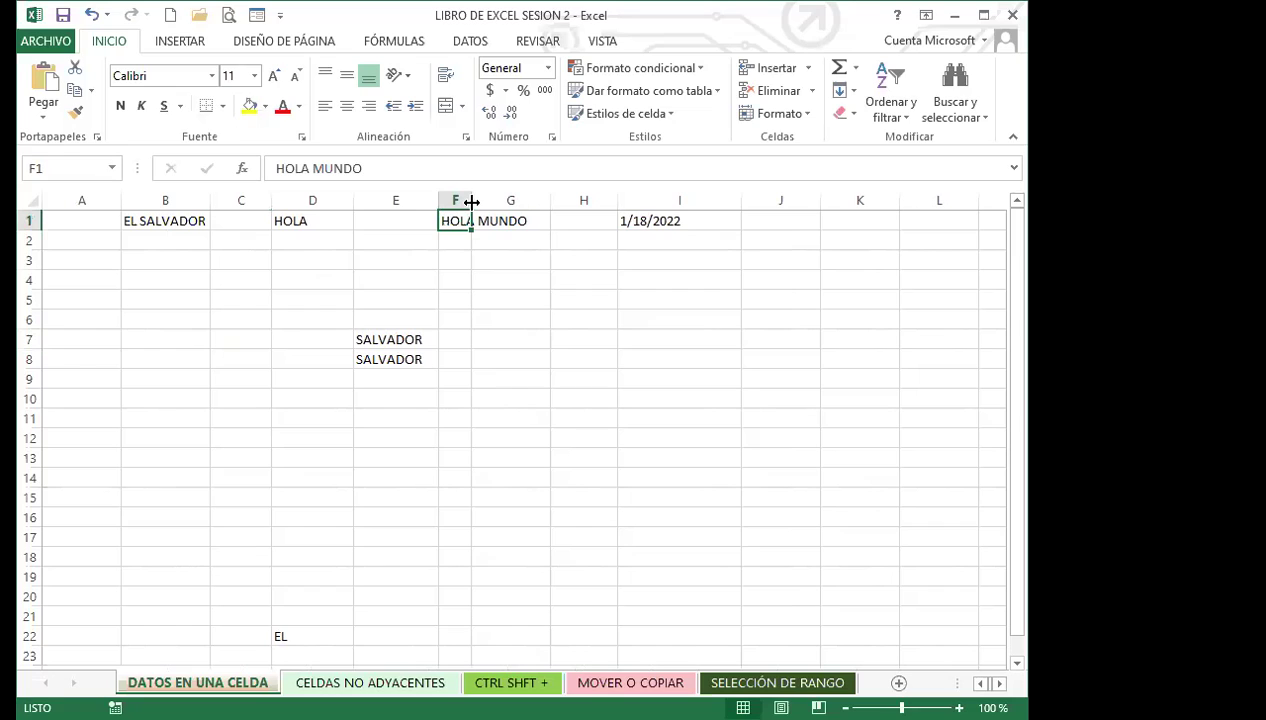
double_click(471, 202)
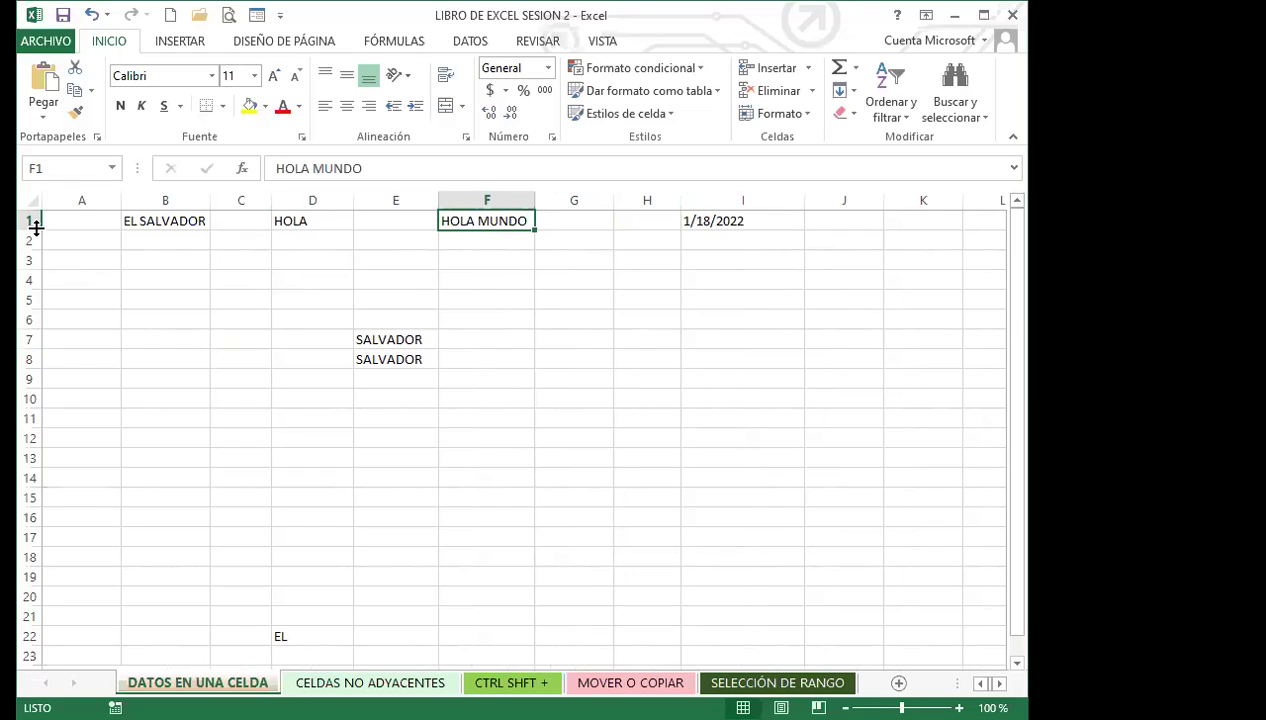
- Make row 1 roughly four times as tall and center the text of B1:F1 both horizontally and vertically
drag(36, 228, 36, 228)
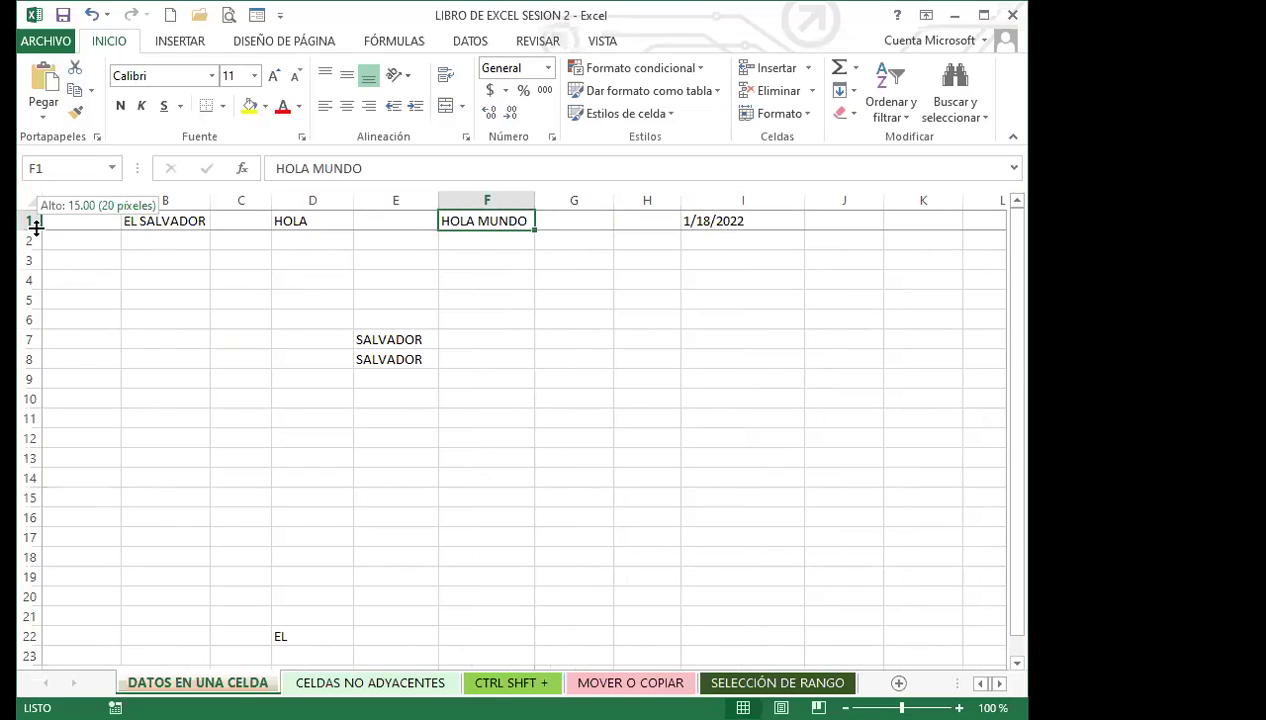
drag(36, 228, 41, 286)
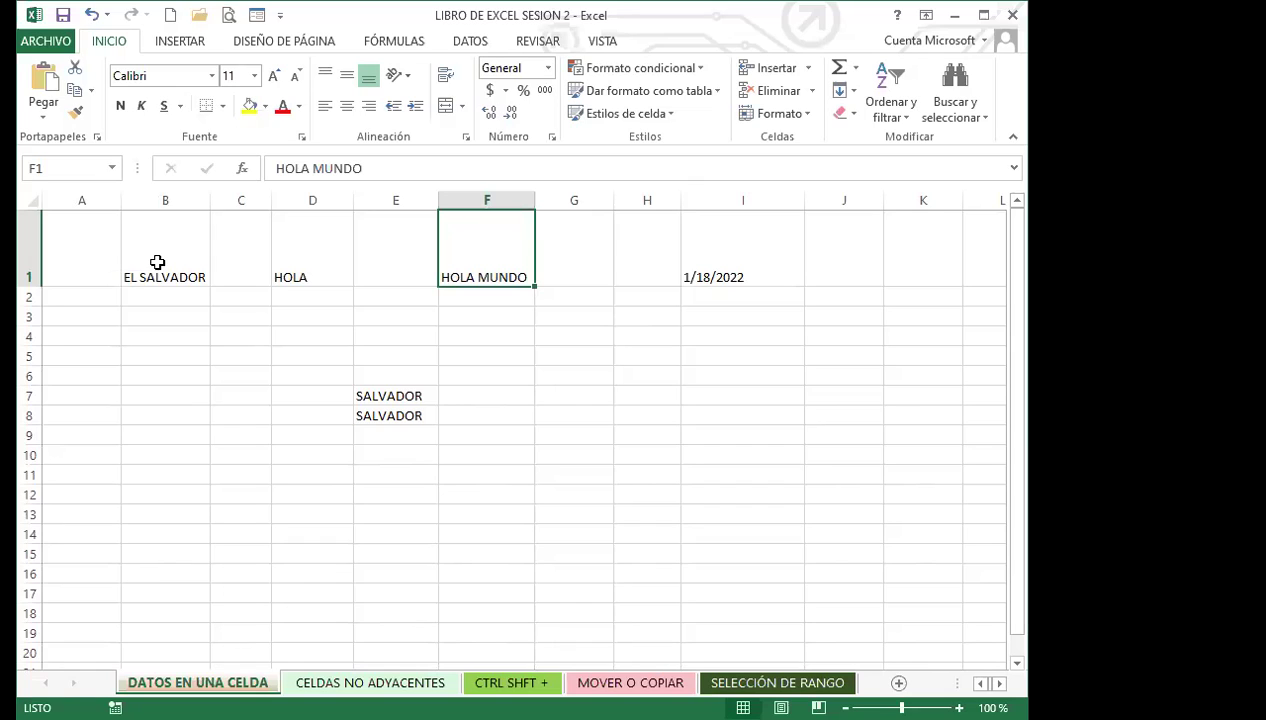
drag(150, 263, 575, 263)
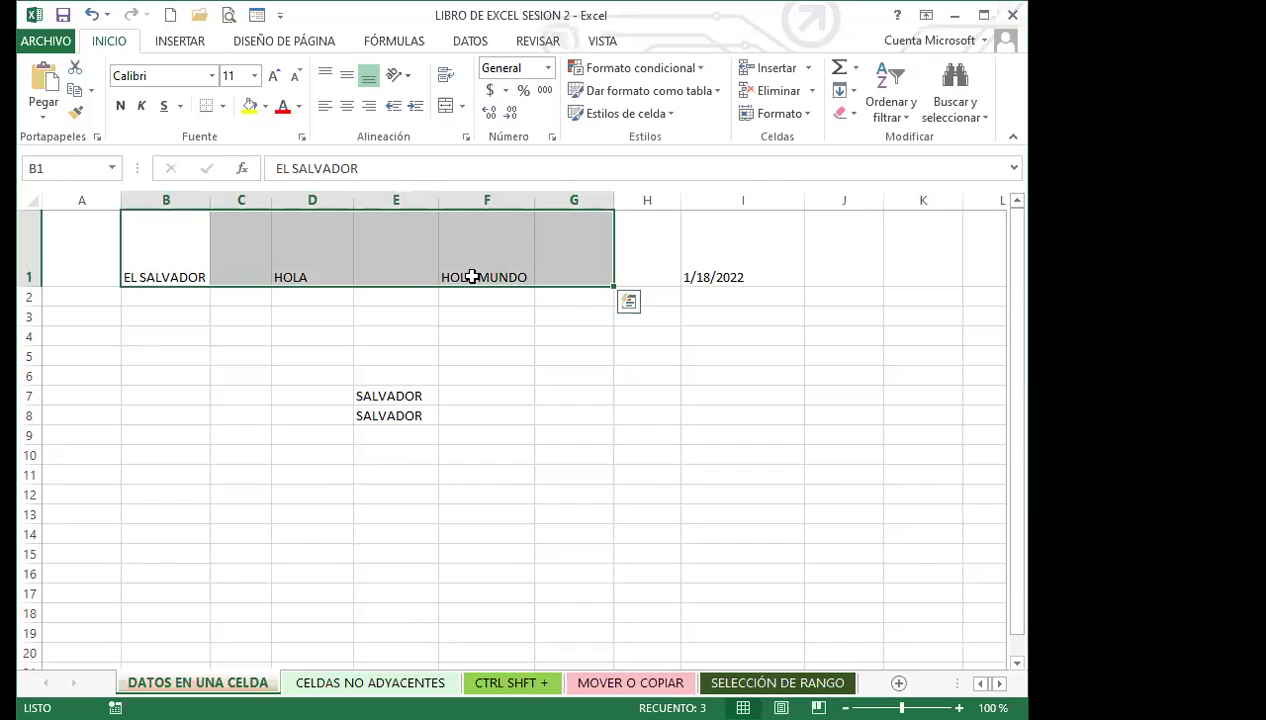
drag(167, 264, 488, 264)
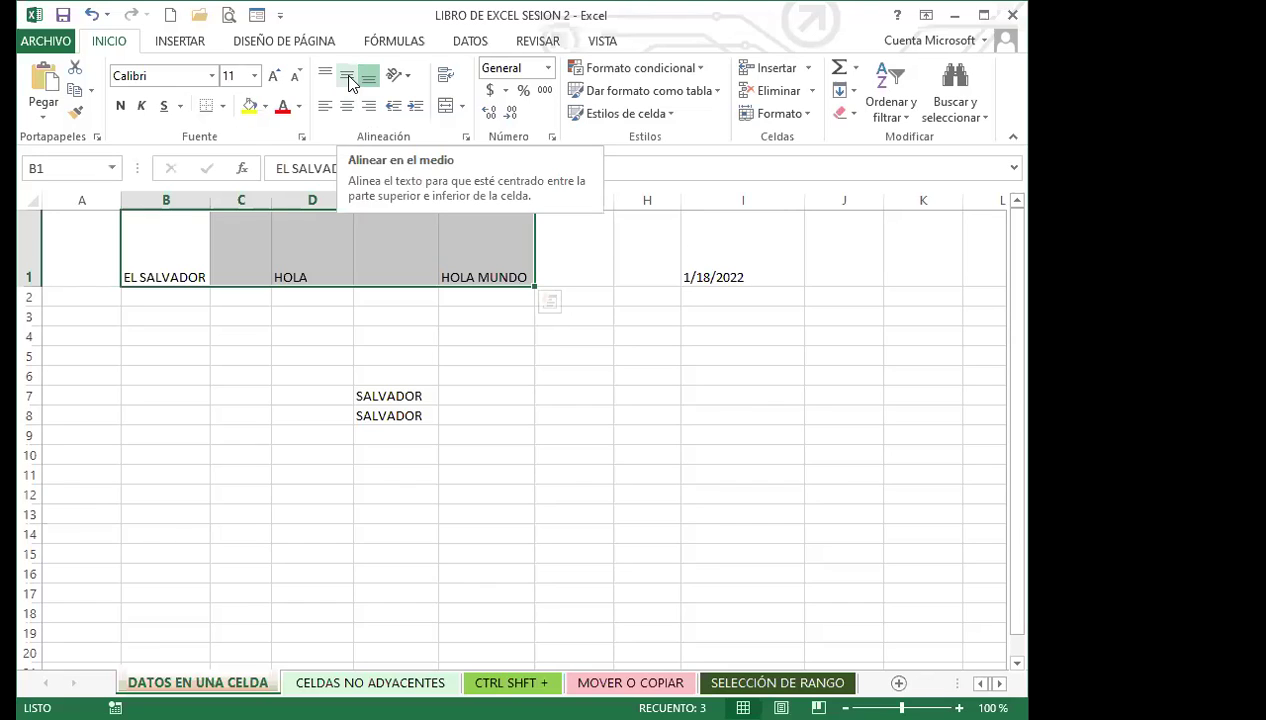
click(345, 109)
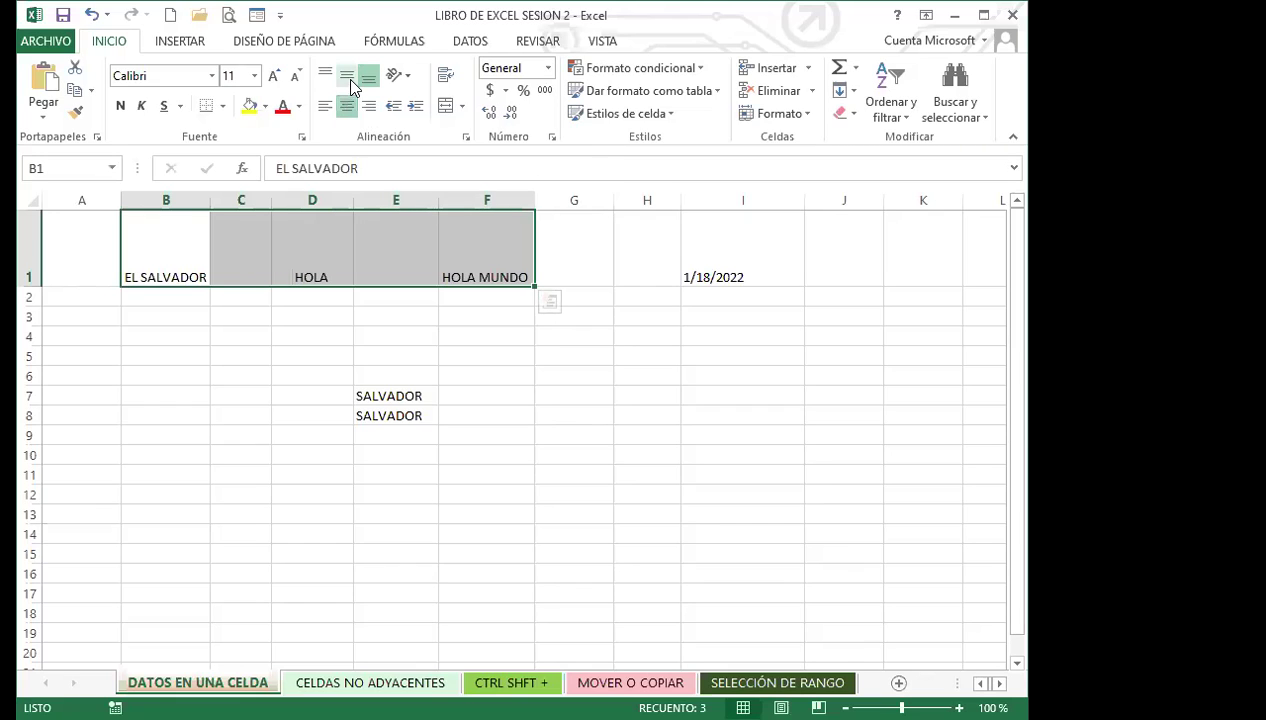
click(348, 75)
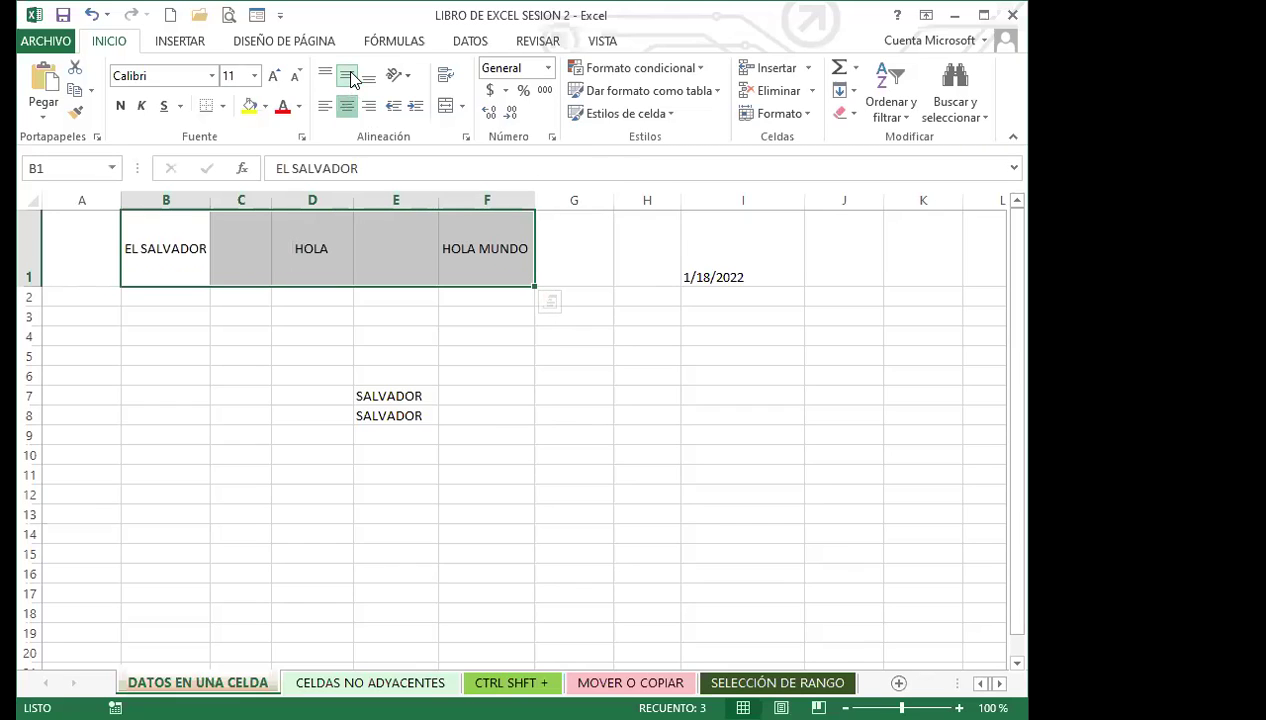
click(456, 322)
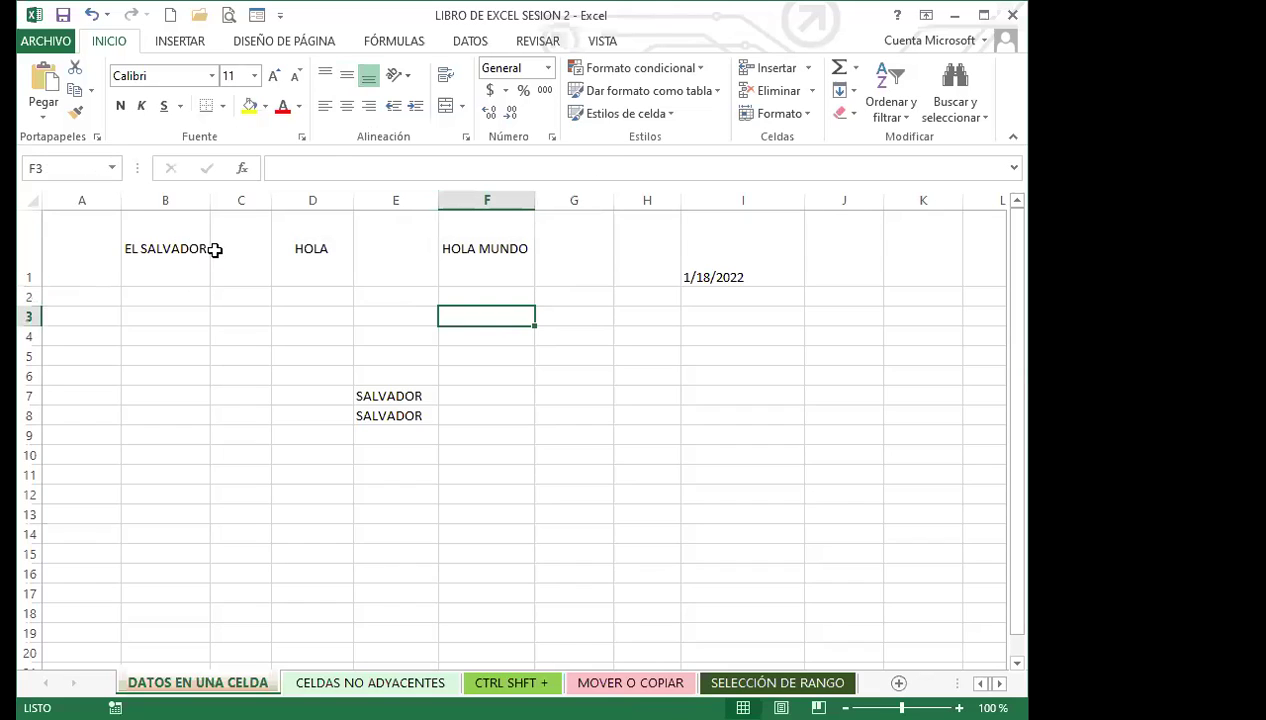
drag(152, 257, 470, 262)
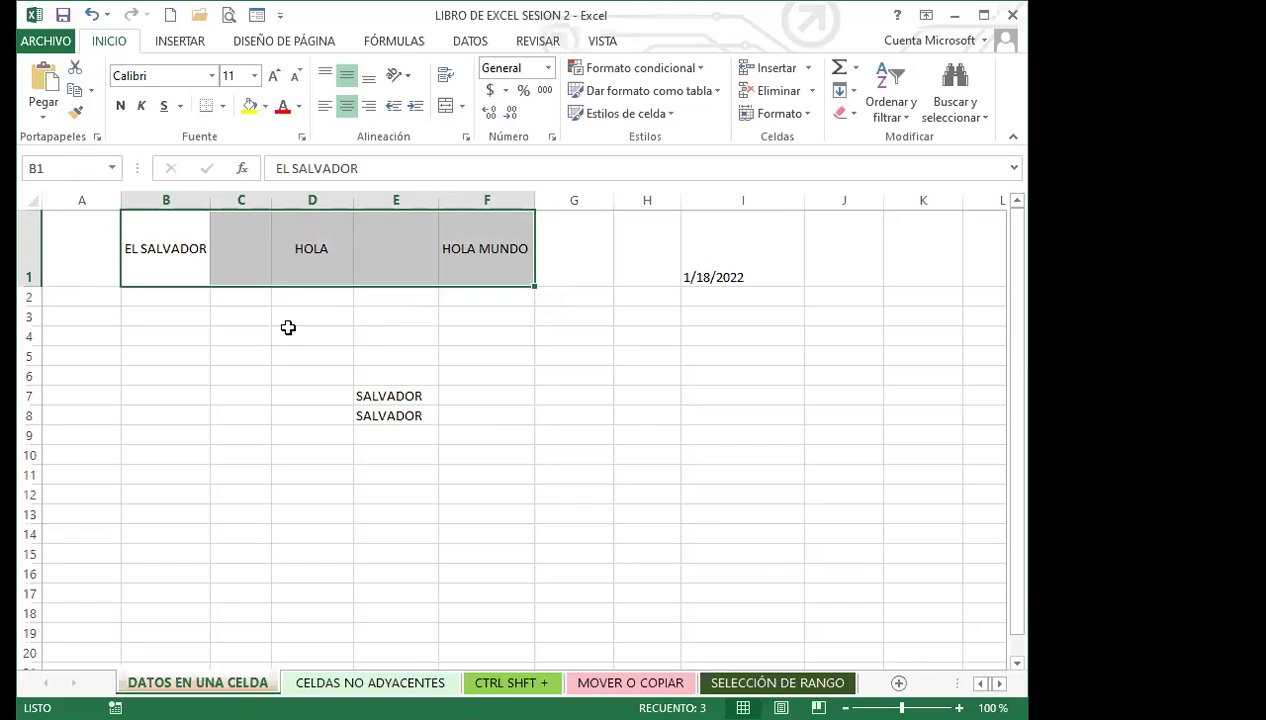
click(238, 318)
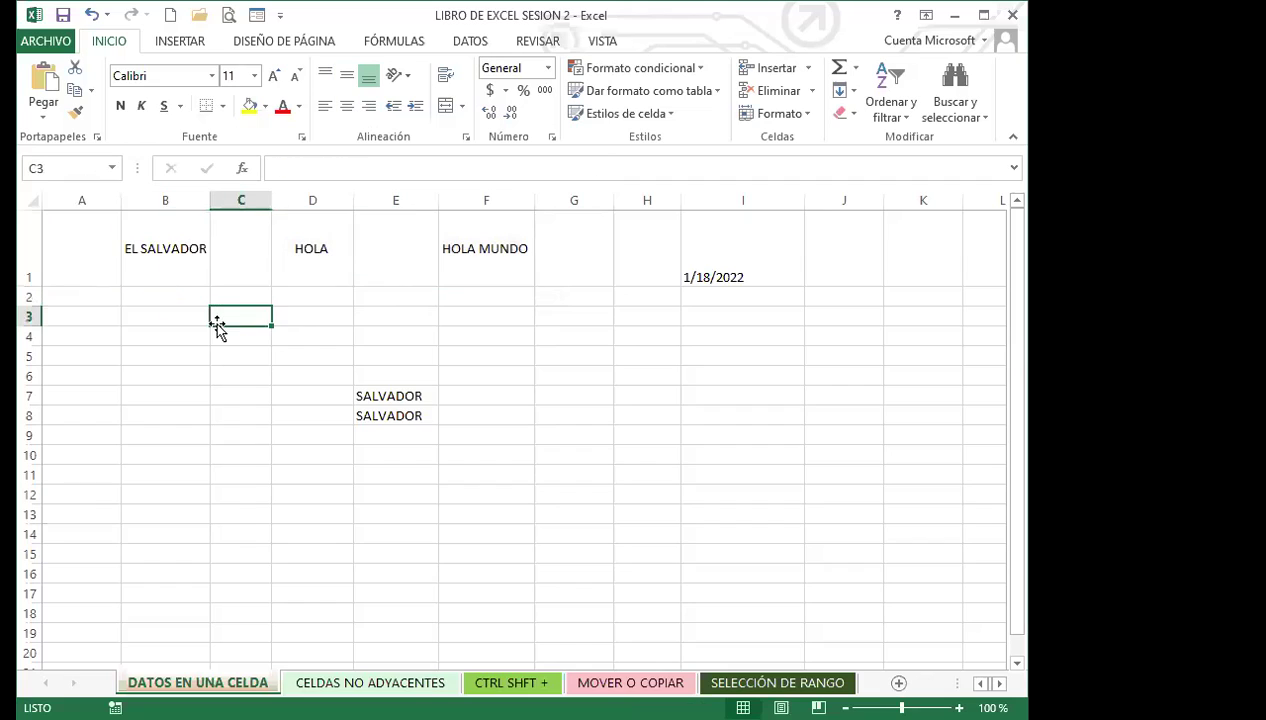
click(185, 300)
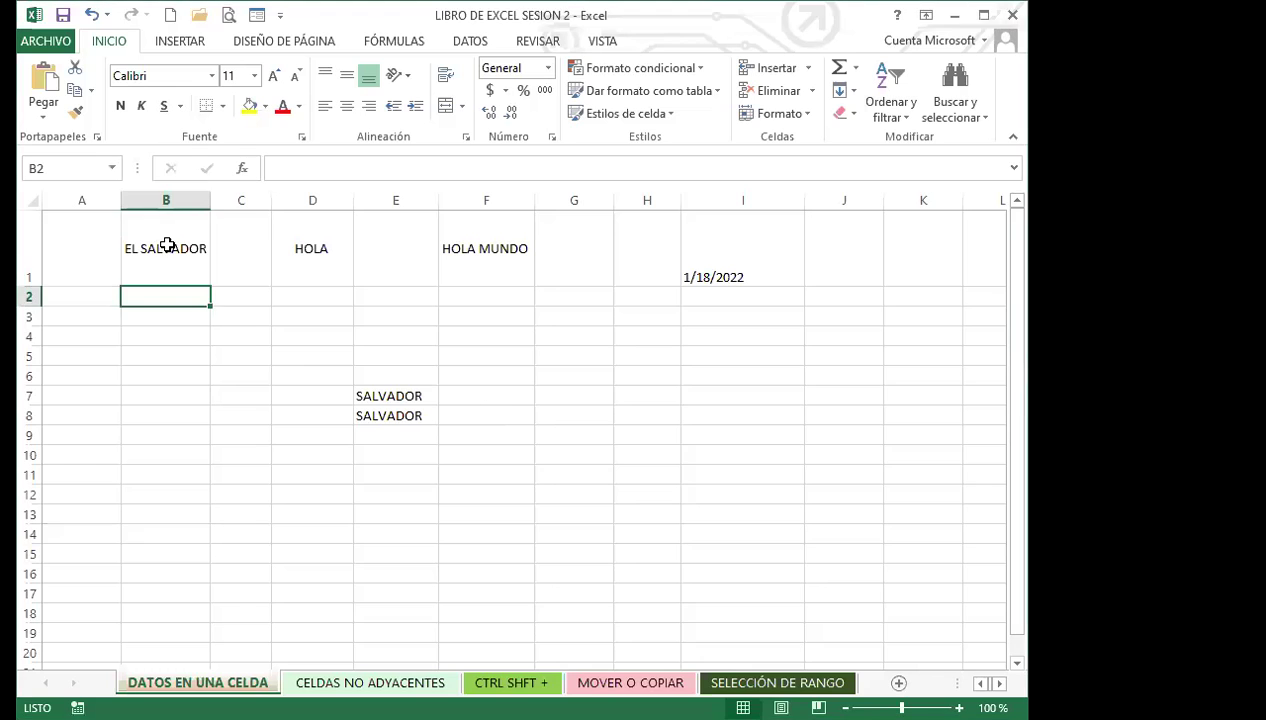
- Narrow column B until it is smaller than the EL SALVADOR text in B1
click(168, 246)
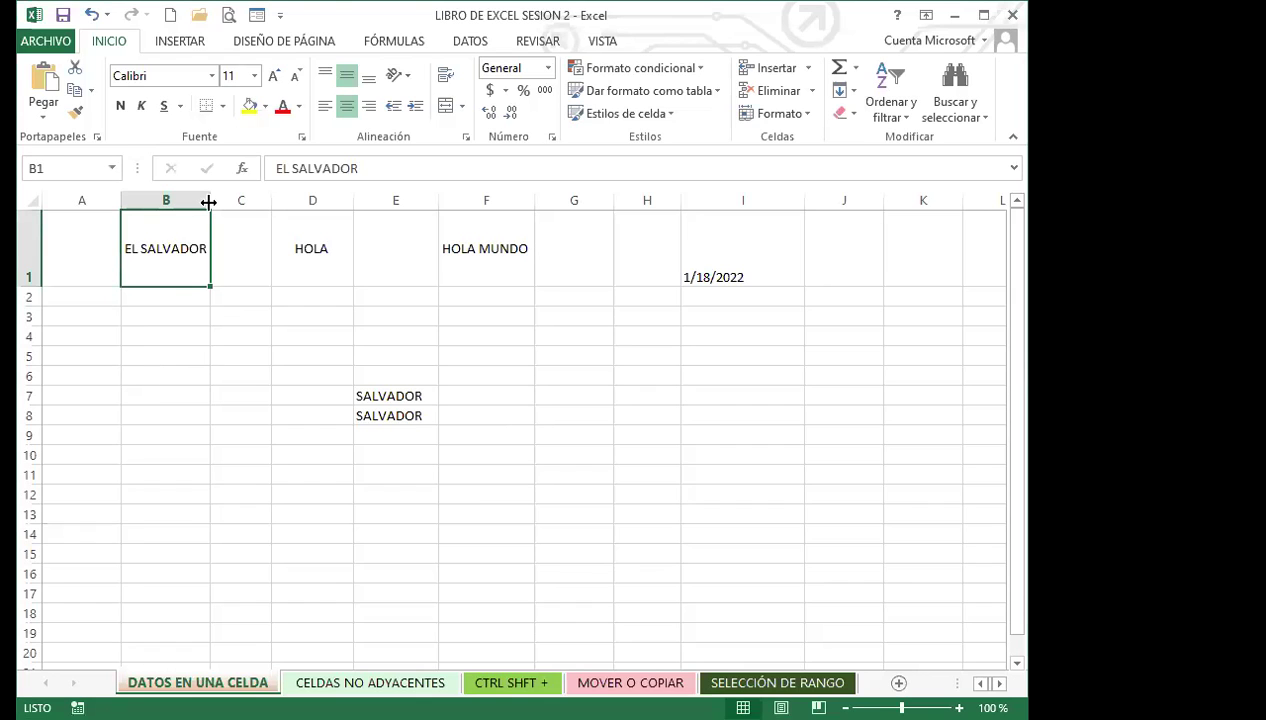
drag(209, 202, 170, 202)
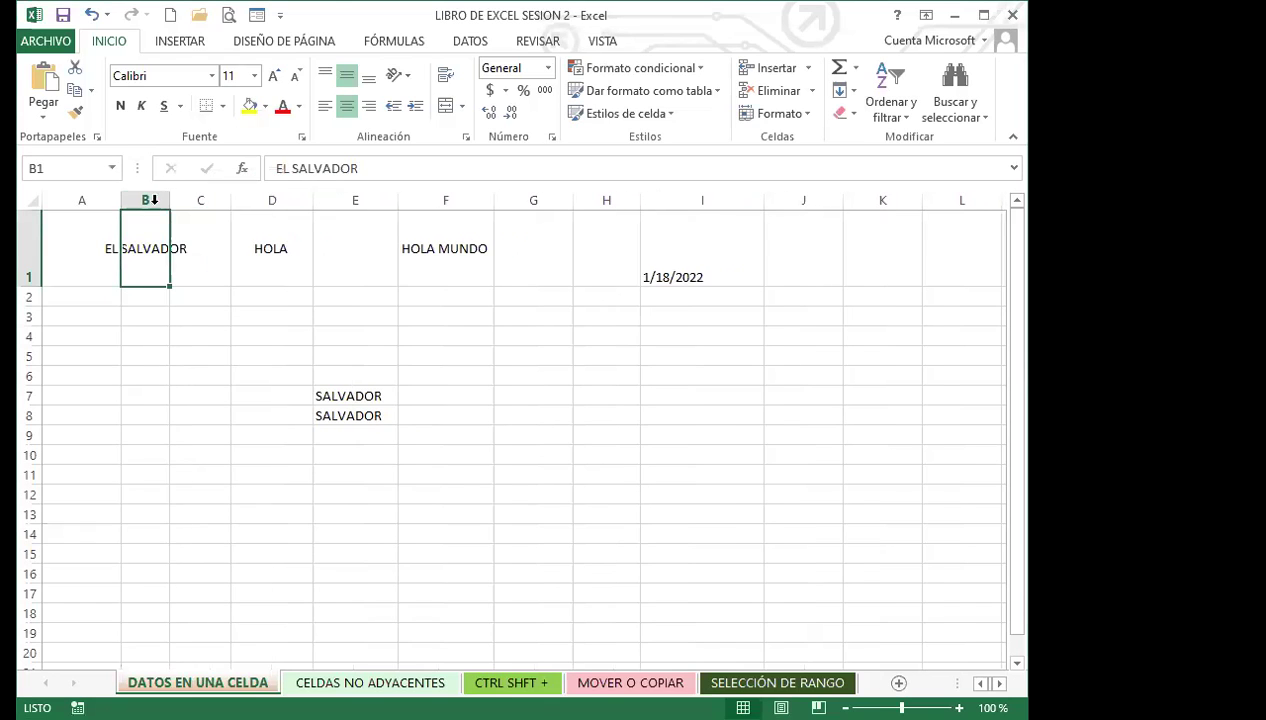
click(155, 314)
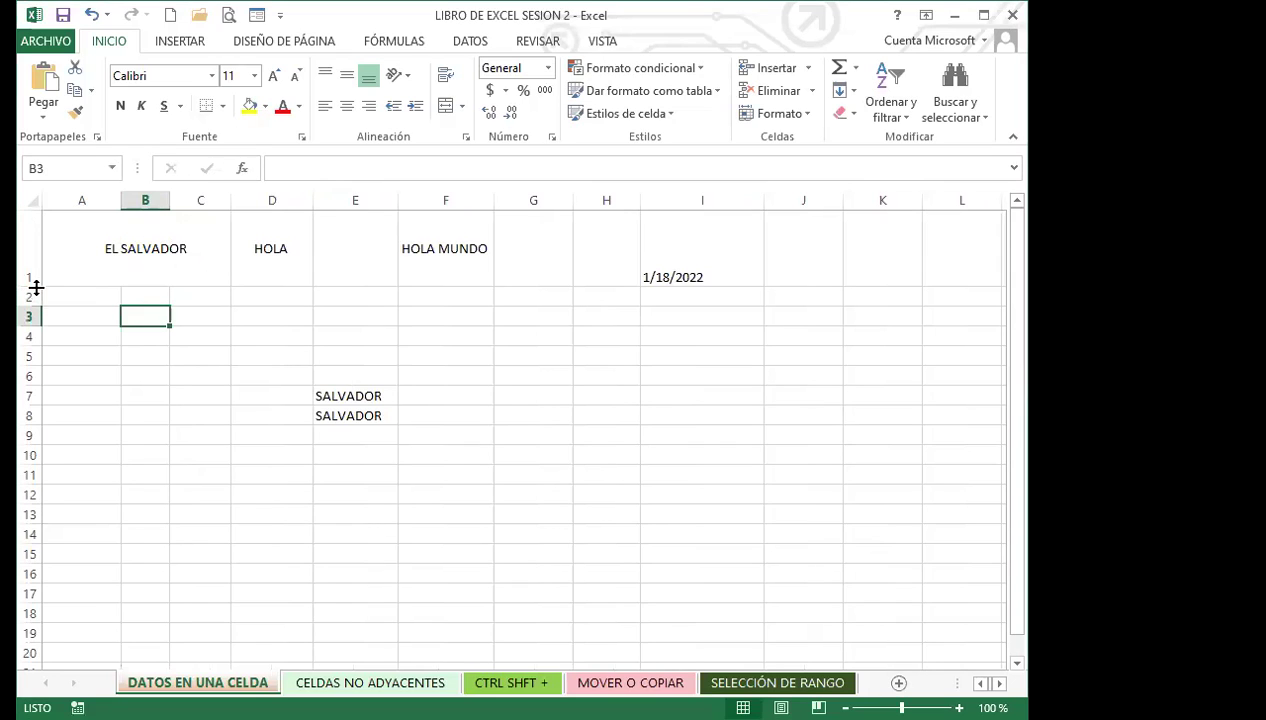
- Wrap the text in B1 and widen column B so that EL and SALVADOR each fit on their own line
click(145, 201)
click(145, 252)
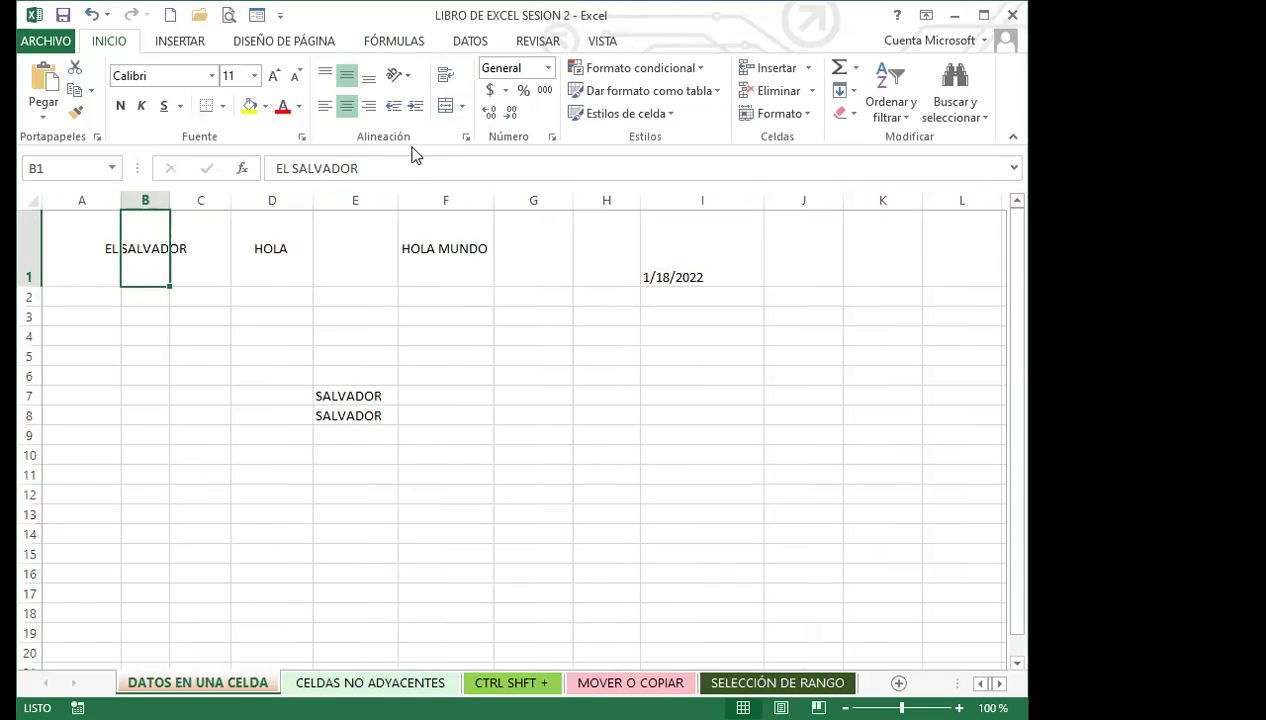
click(448, 78)
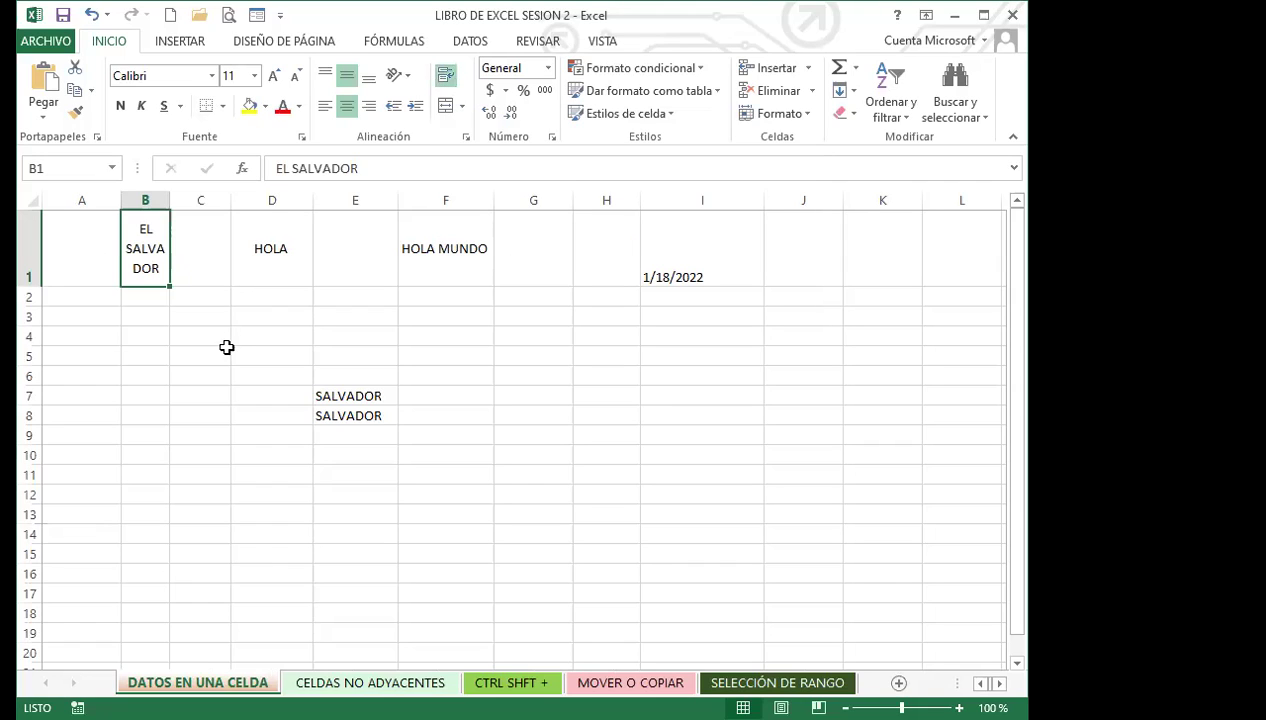
click(222, 350)
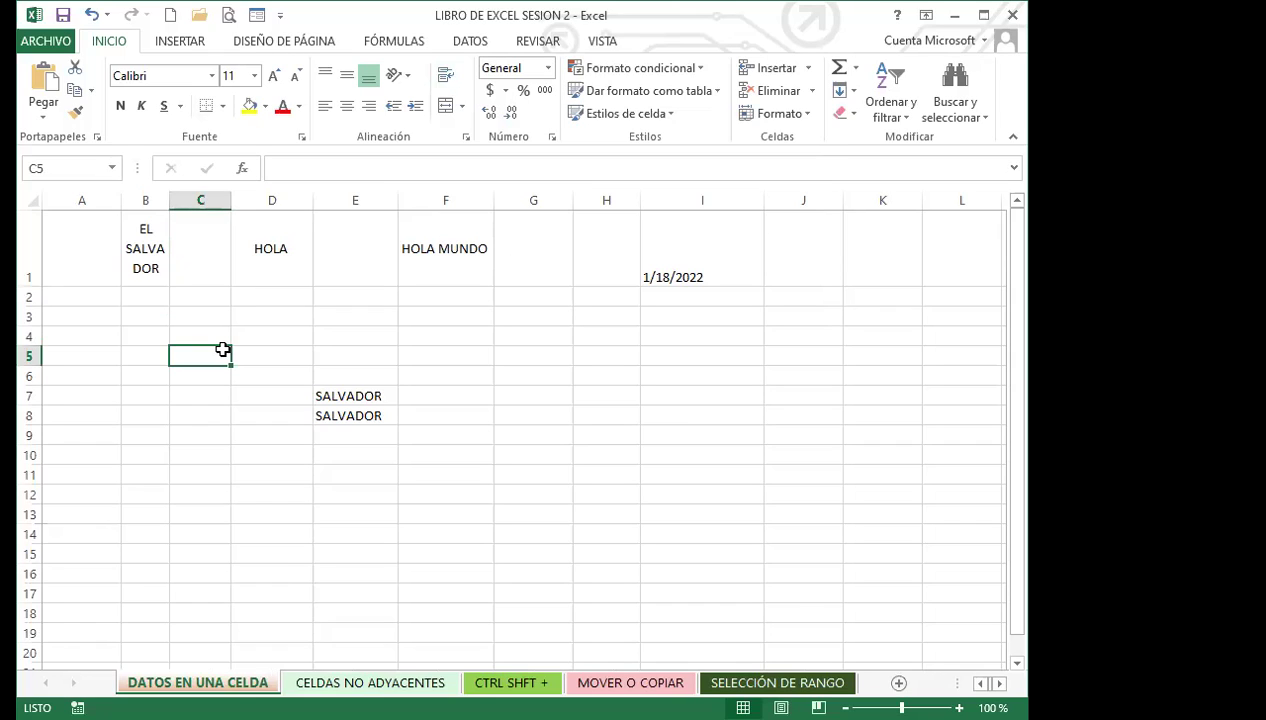
drag(169, 200, 214, 200)
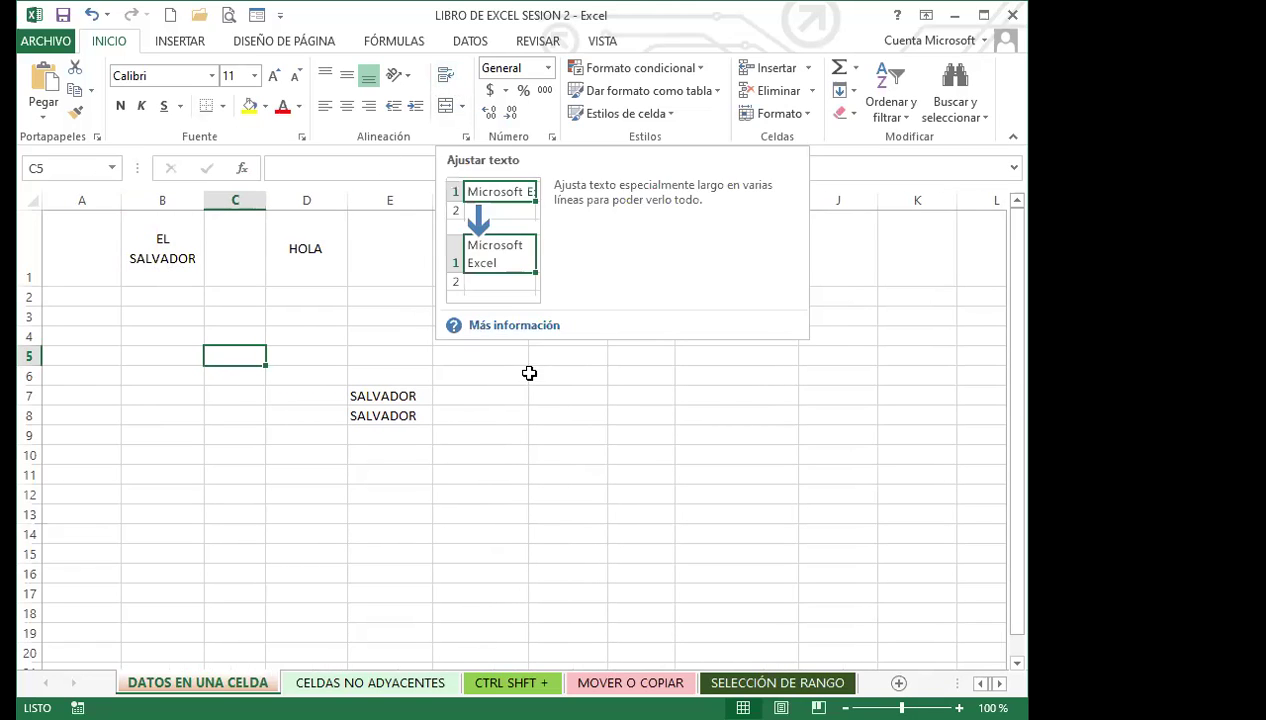
- Narrow column F and wrap the text in F1, fitting the width so HOLA and MUNDO each take one line
drag(535, 375, 500, 375)
drag(527, 200, 483, 200)
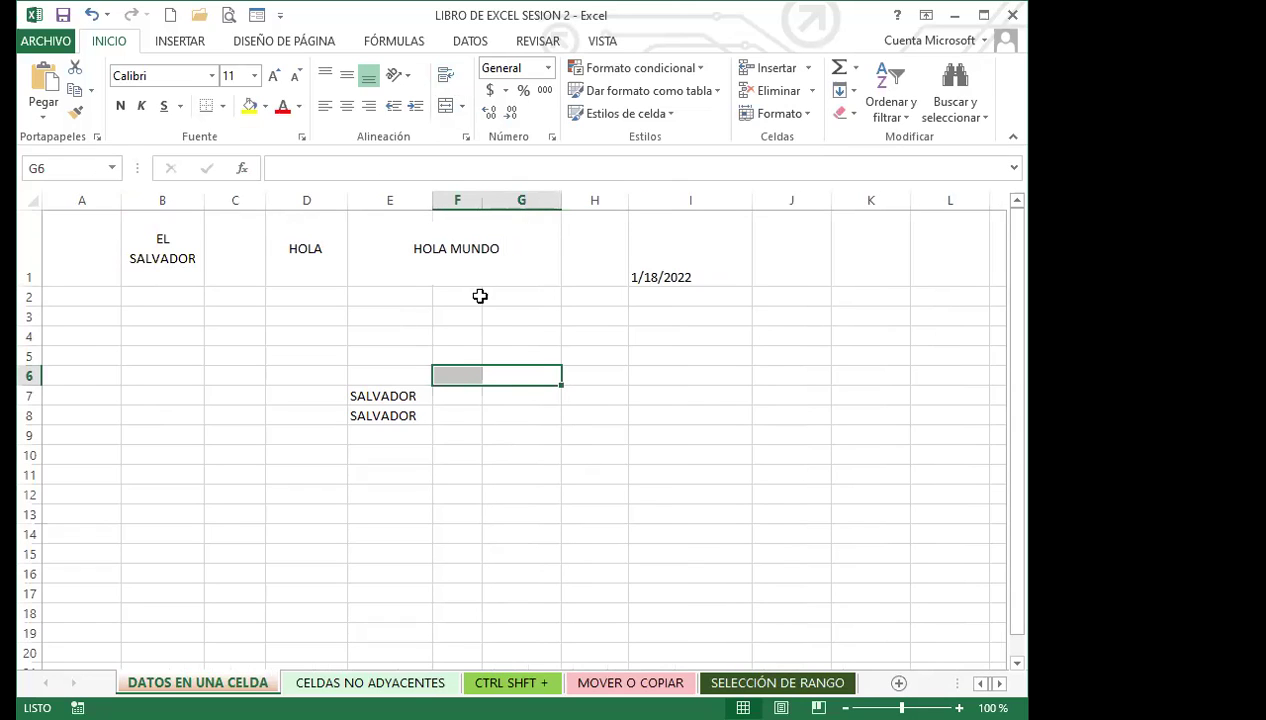
click(441, 276)
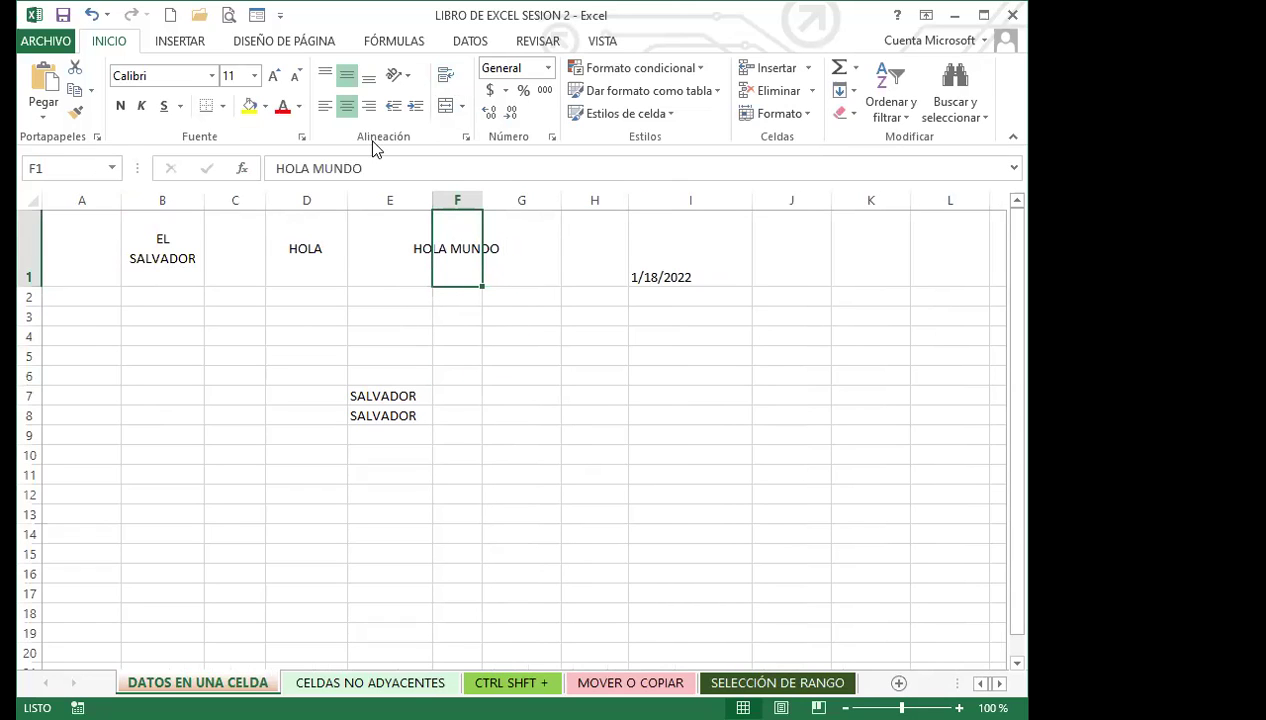
click(443, 76)
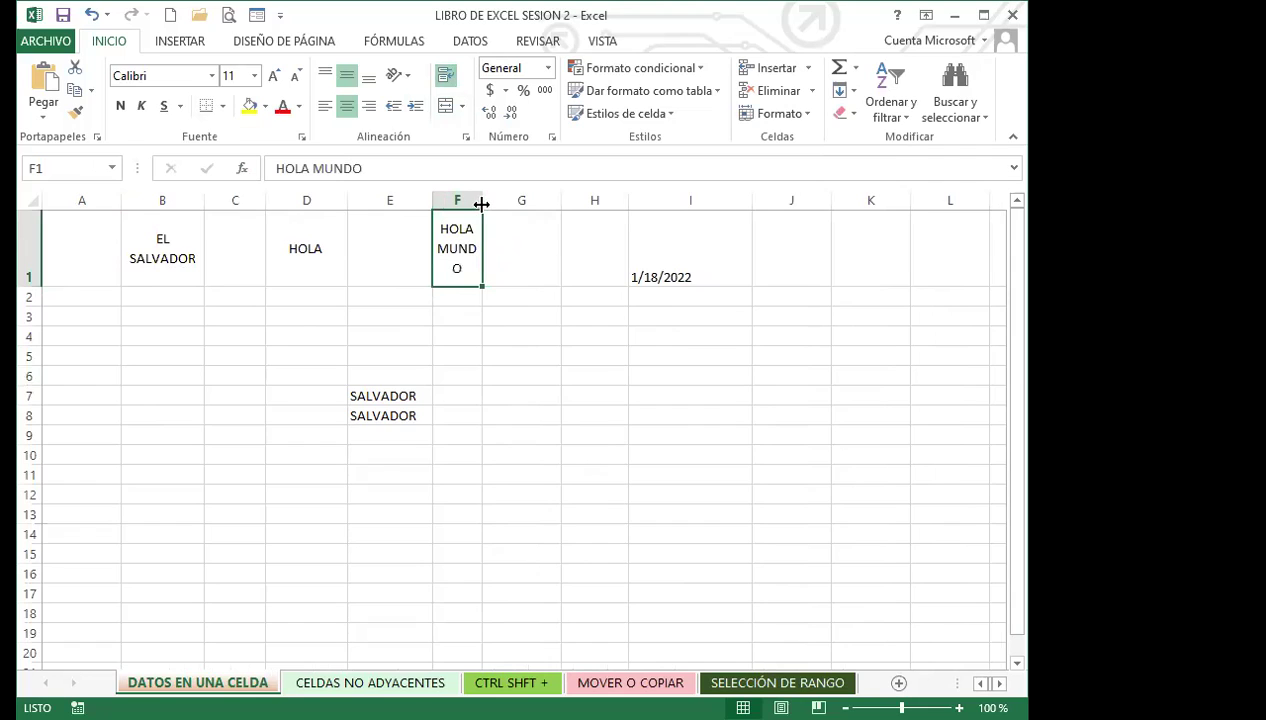
drag(481, 204, 489, 204)
click(472, 322)
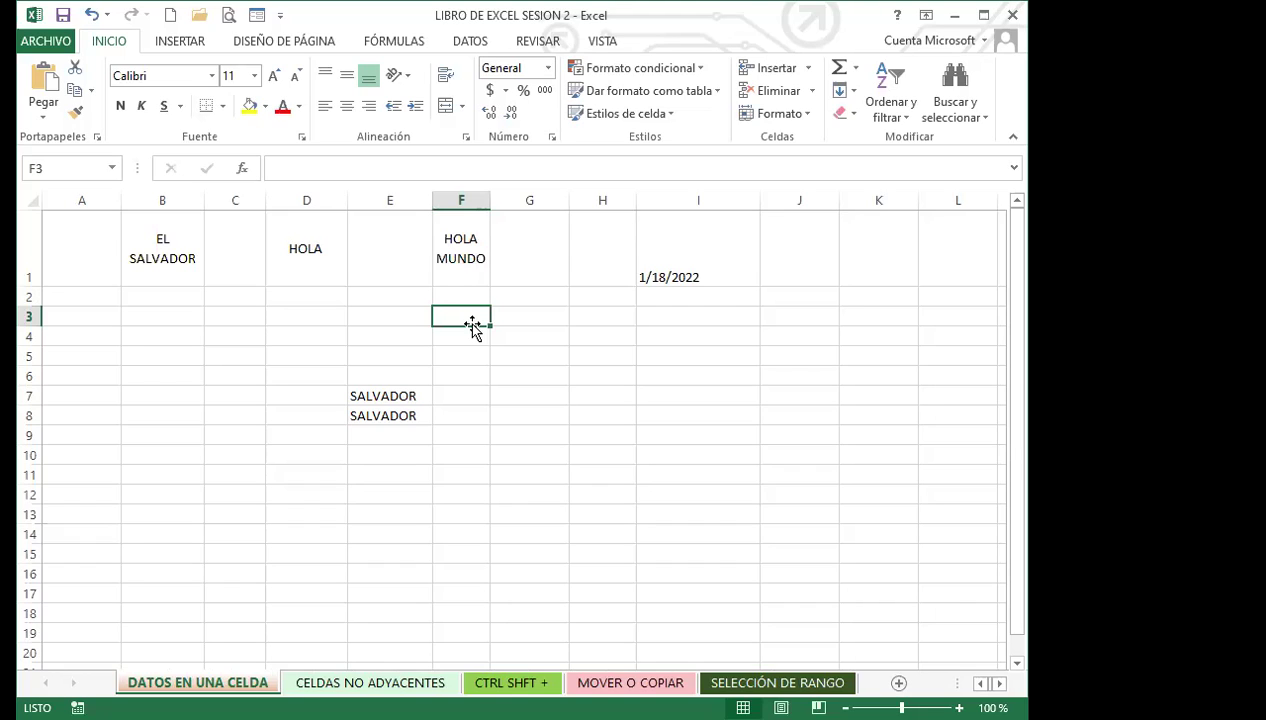
click(467, 477)
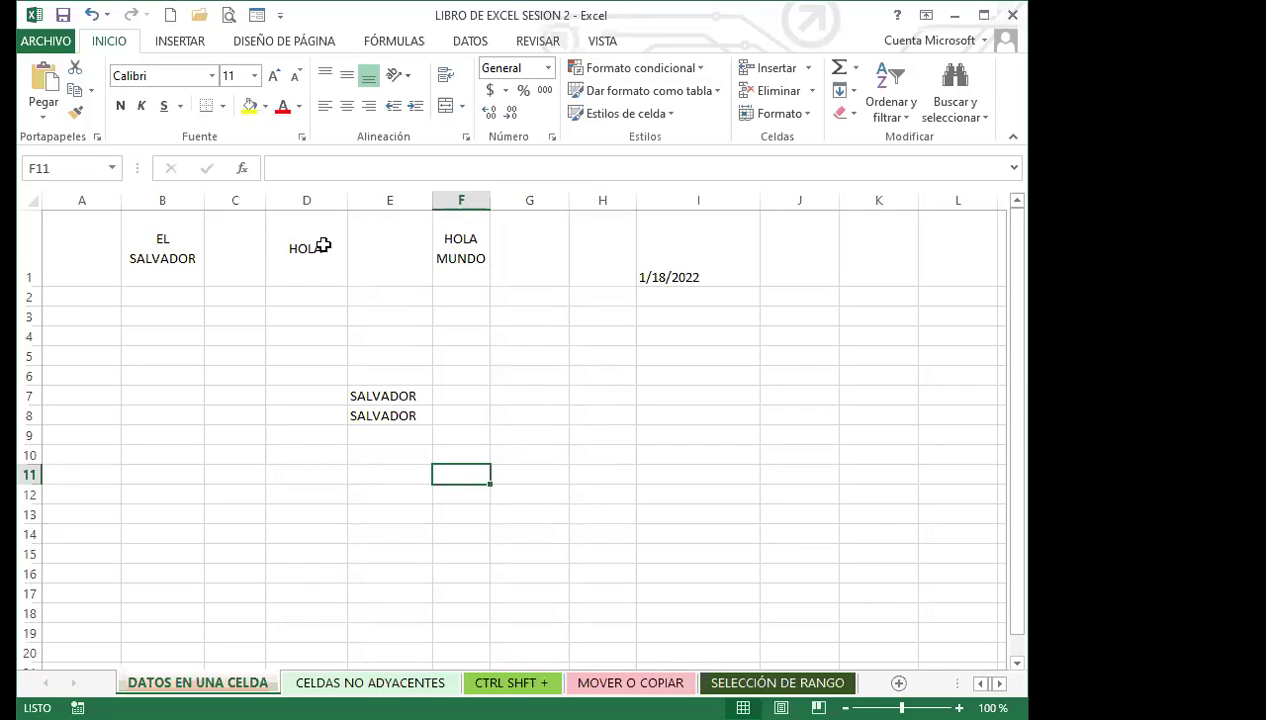
click(541, 392)
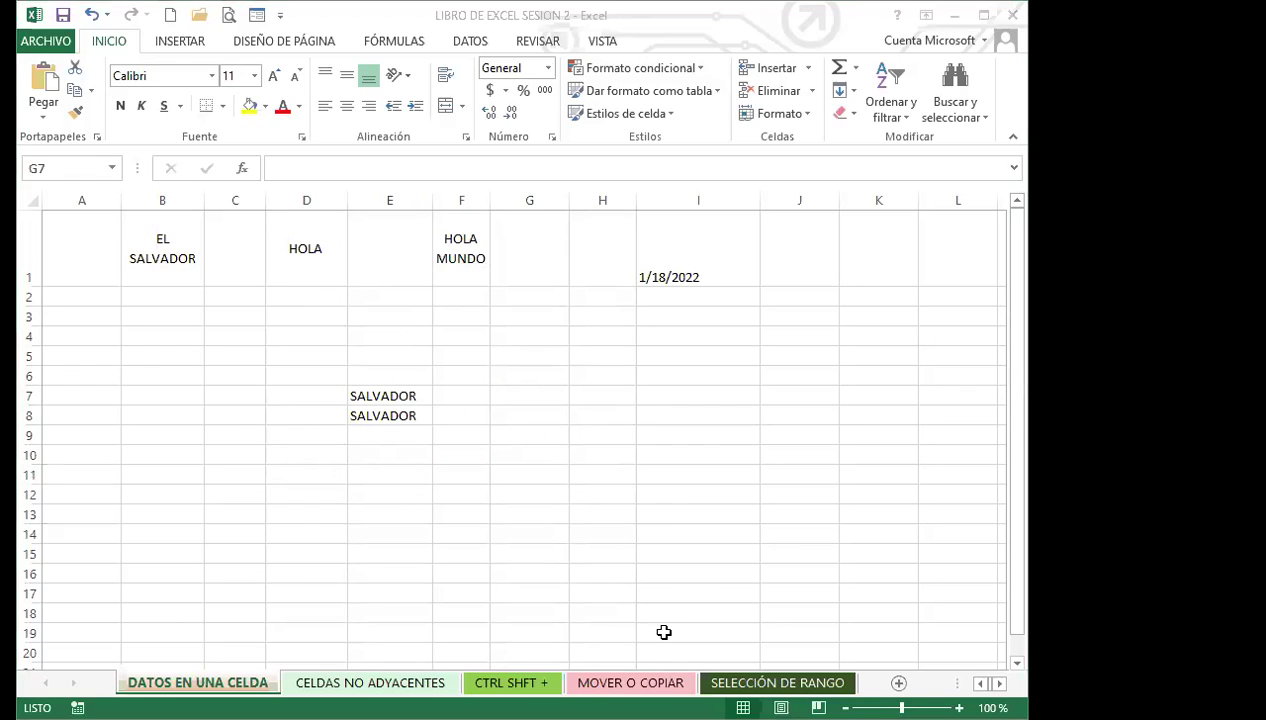
- Switch to the presentation to review the slides on modifying data and copying a cell's content, and return to the Excel workbook
key(alt+Tab)
scroll(605, 512, down, 1)
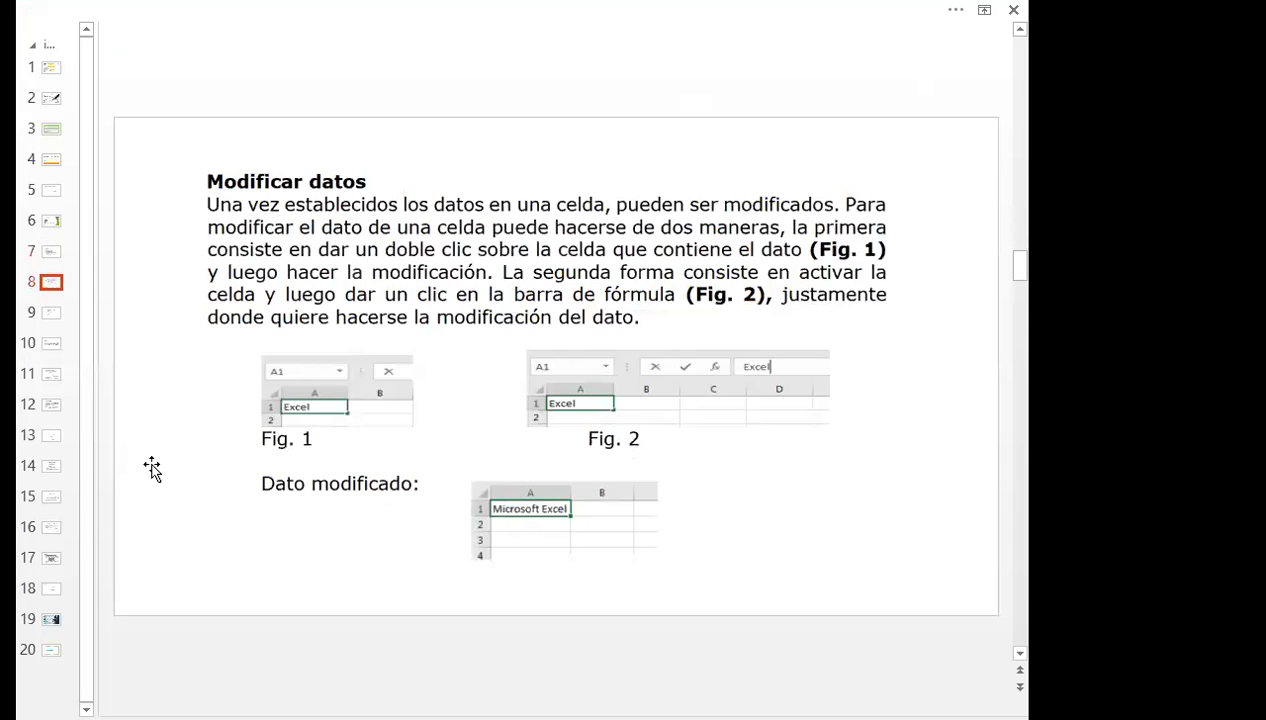
scroll(125, 463, down, 1)
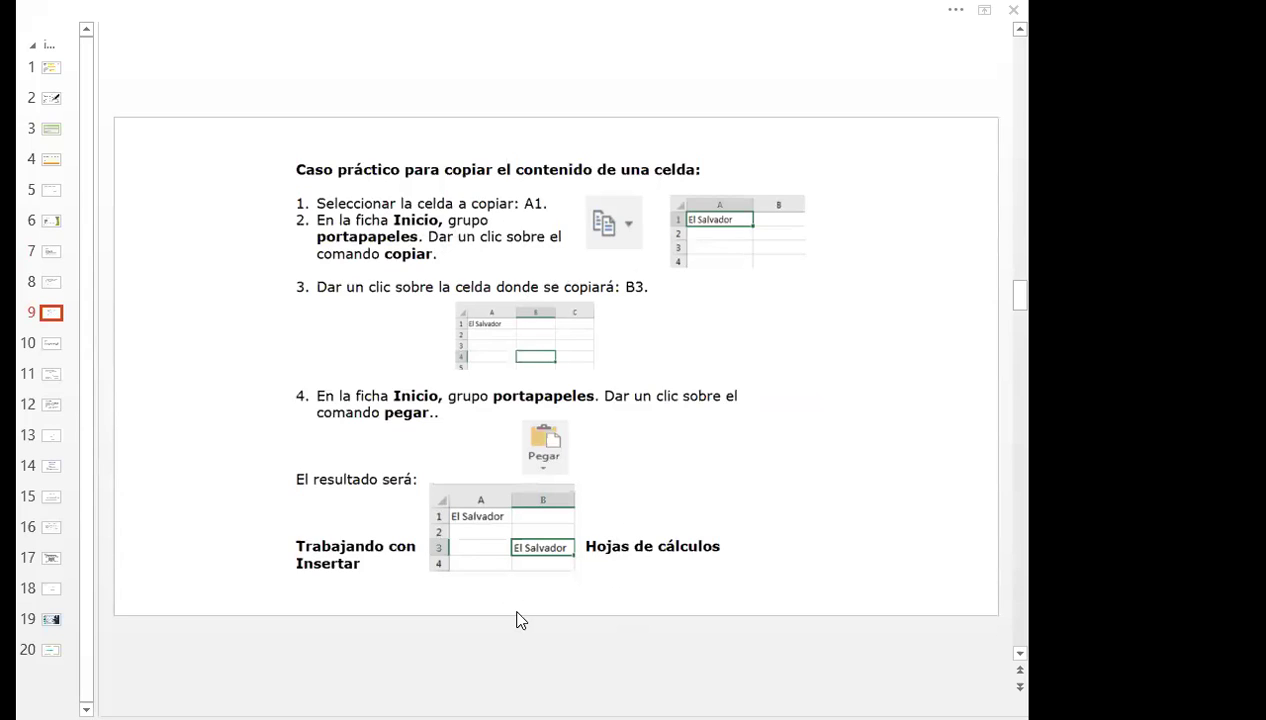
key(alt+Tab)
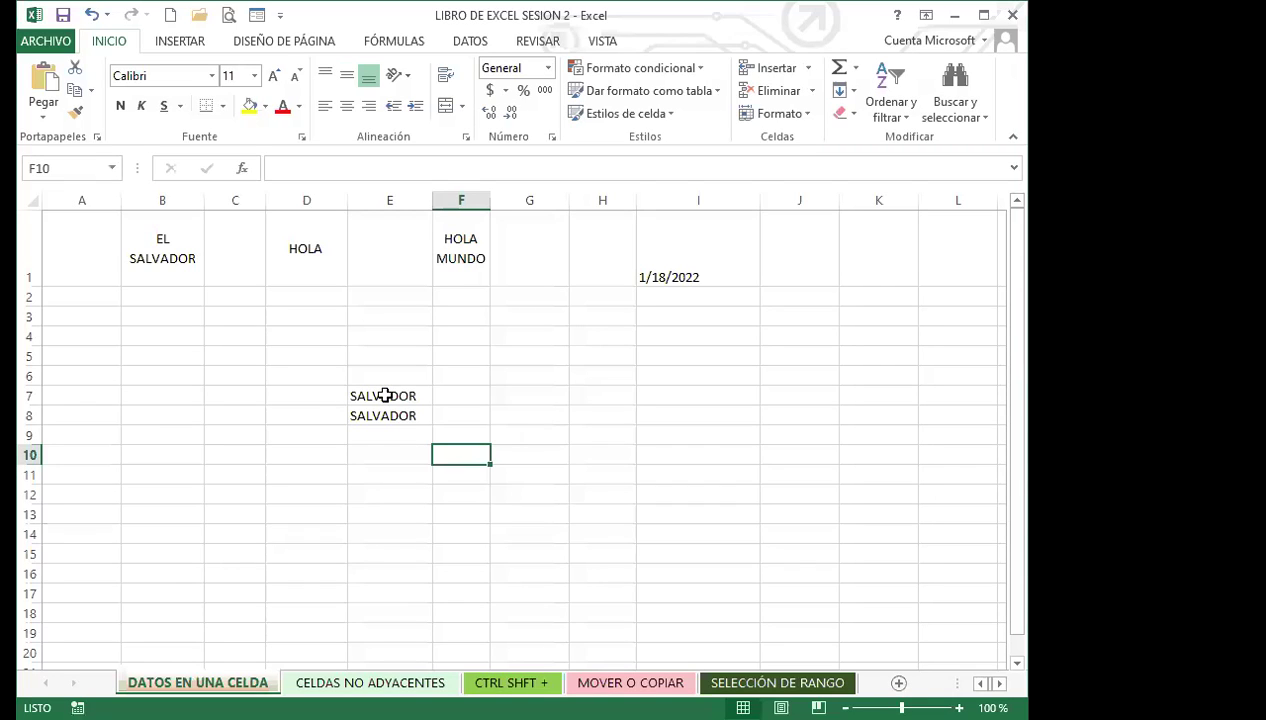
- Copy the two SALVADOR cells E7:E8 and paste them into E9:E16
click(387, 396)
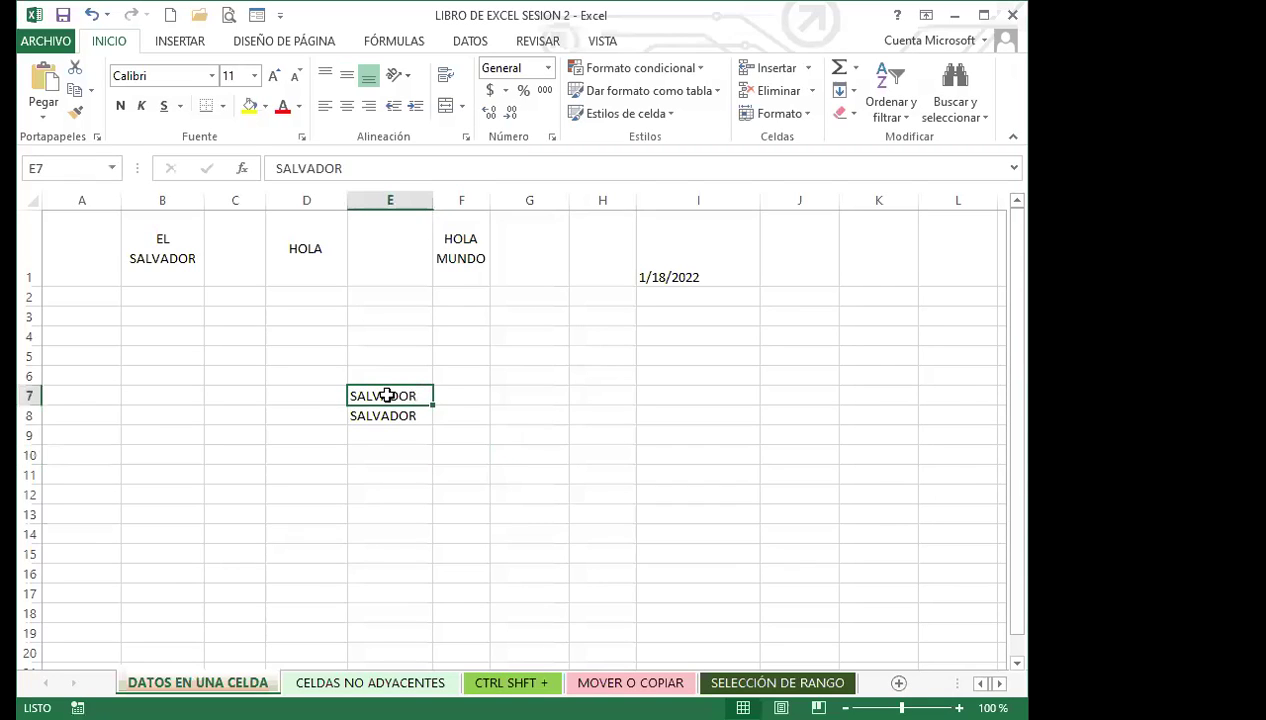
drag(387, 396, 385, 410)
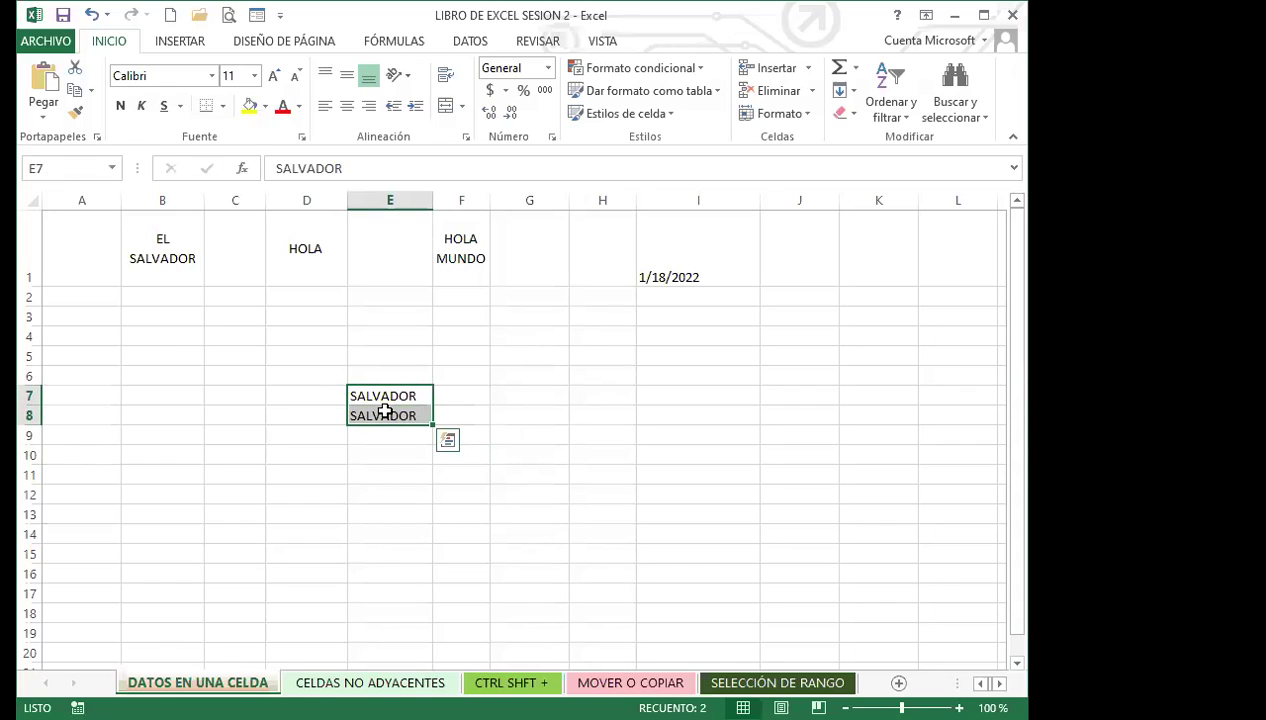
drag(383, 398, 387, 406)
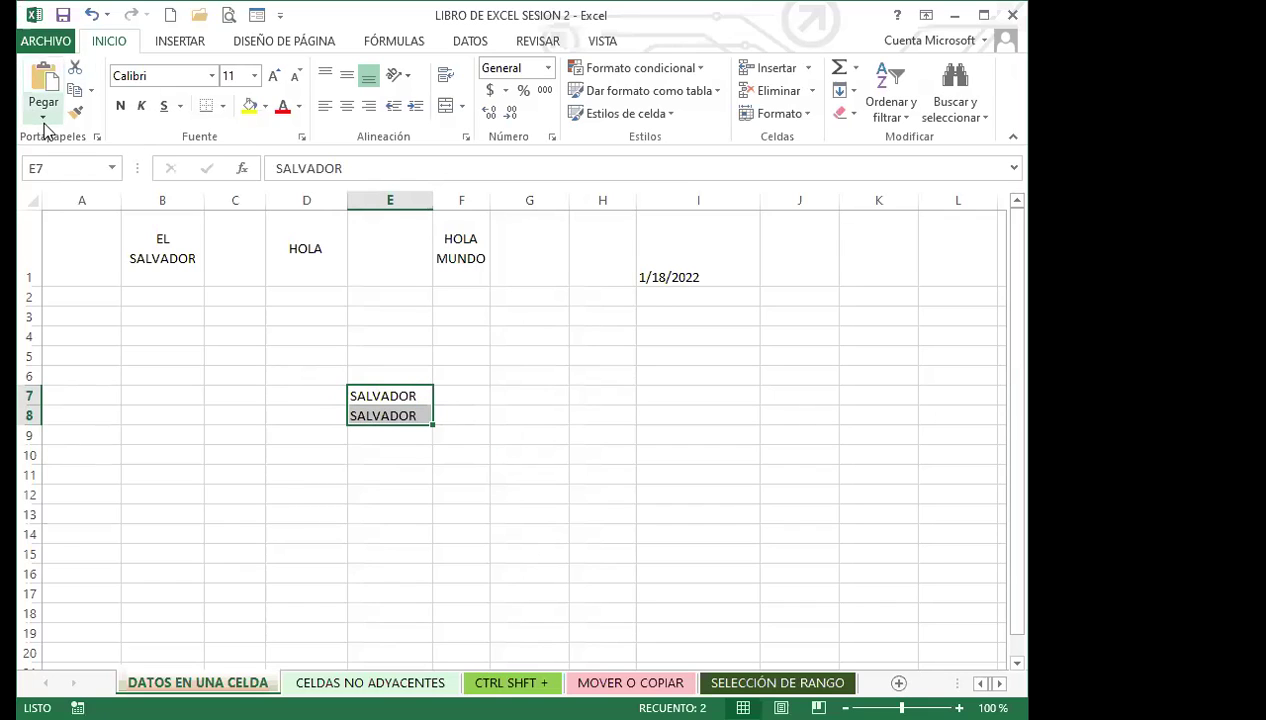
click(76, 92)
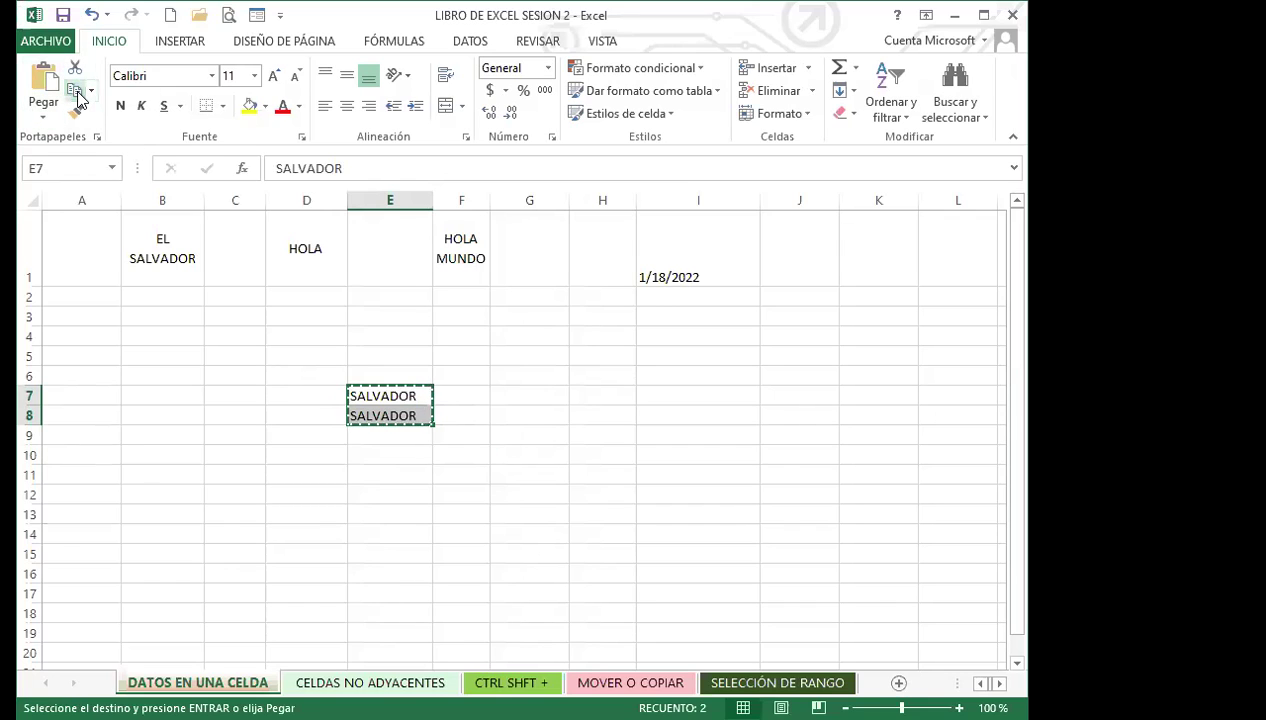
key(ctrl+v)
drag(402, 432, 400, 573)
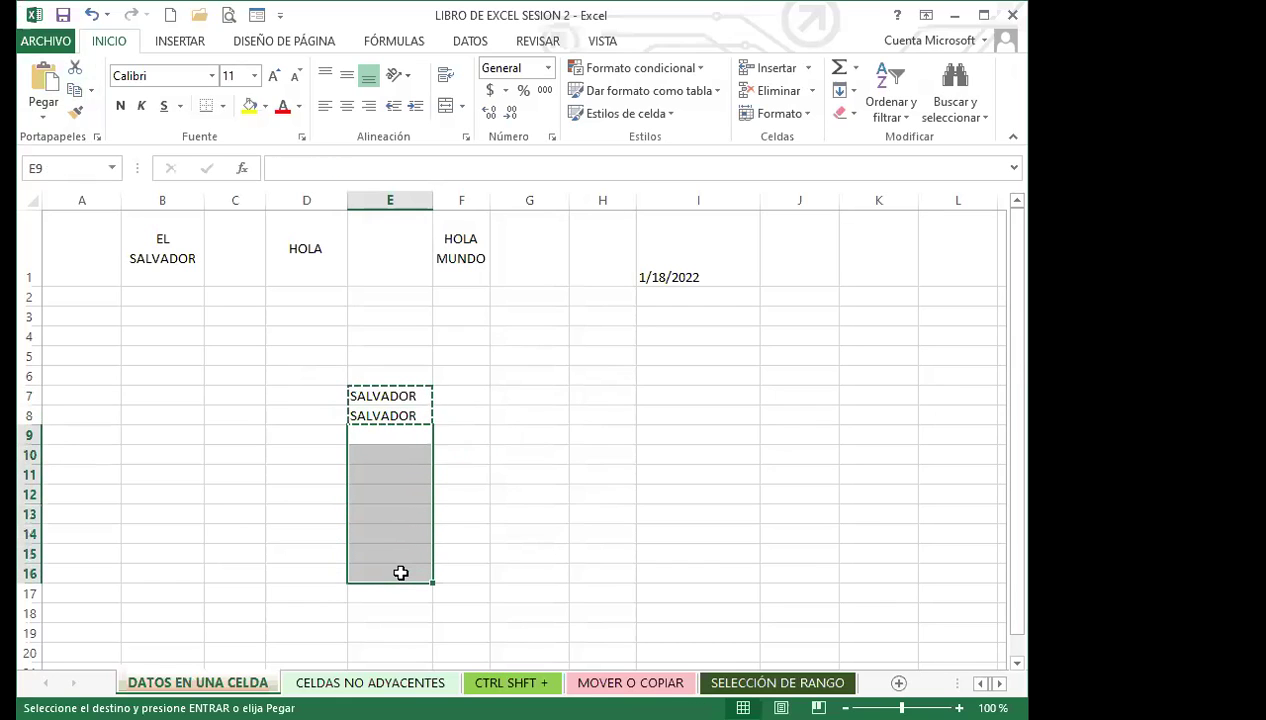
click(47, 77)
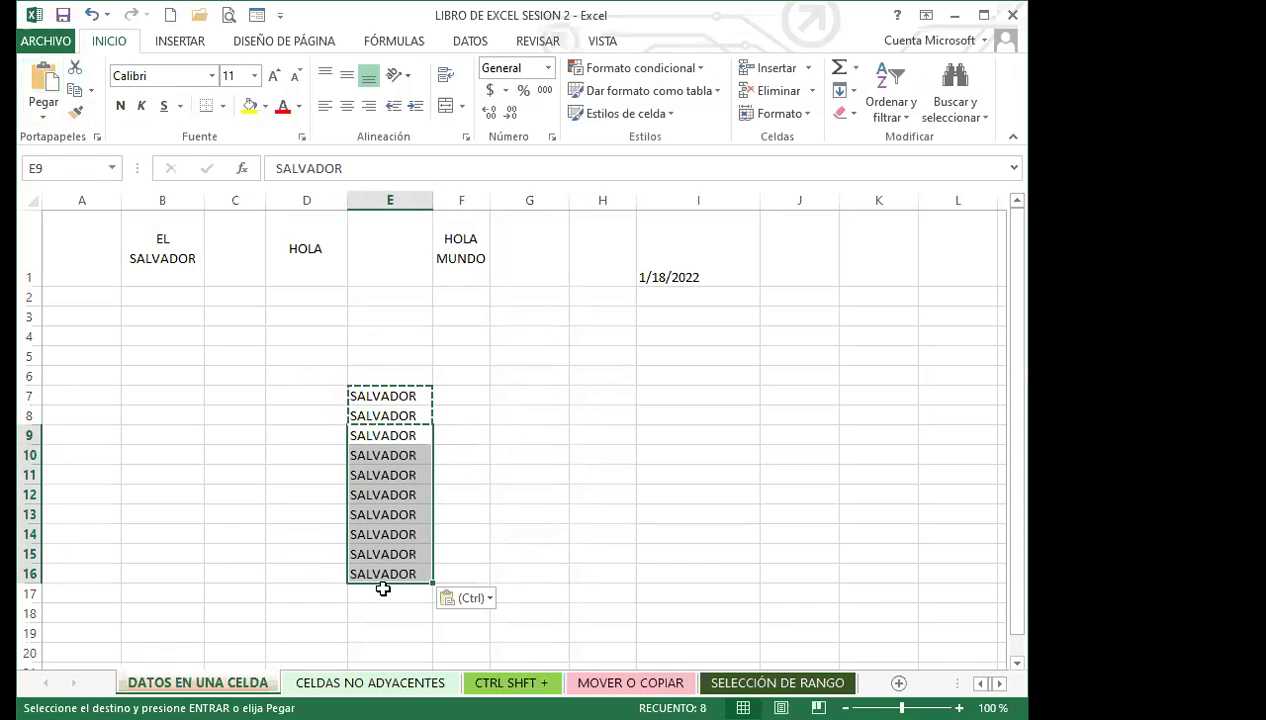
- Paste the copied SALVADOR cells into E17:E18 as well and end copy mode
drag(383, 590, 387, 613)
scroll(401, 573, down, 1)
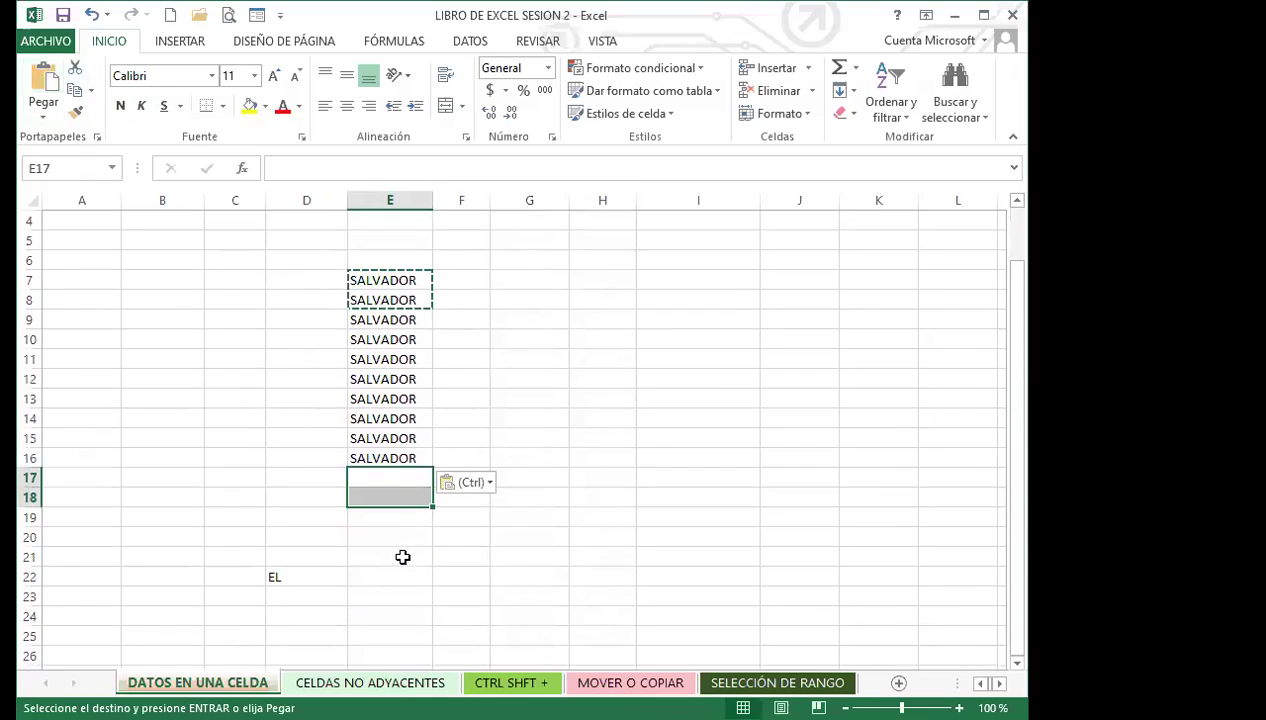
click(43, 80)
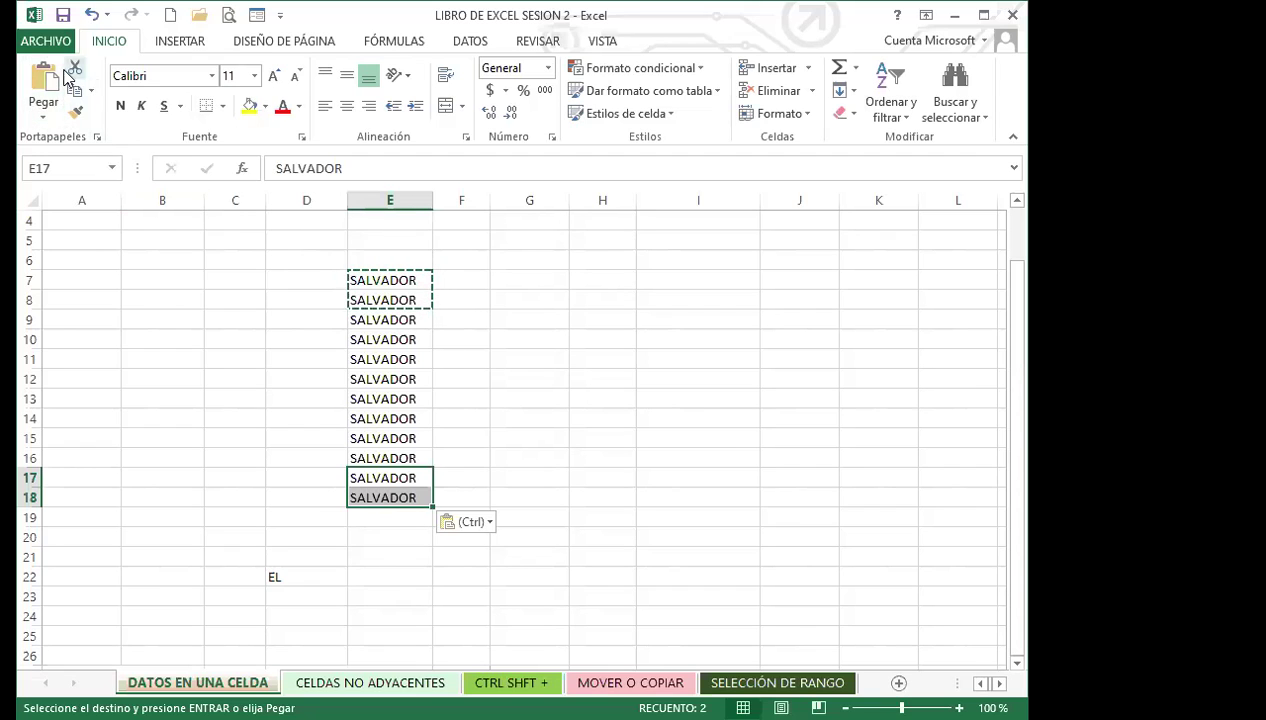
key(Escape)
key(Escape)
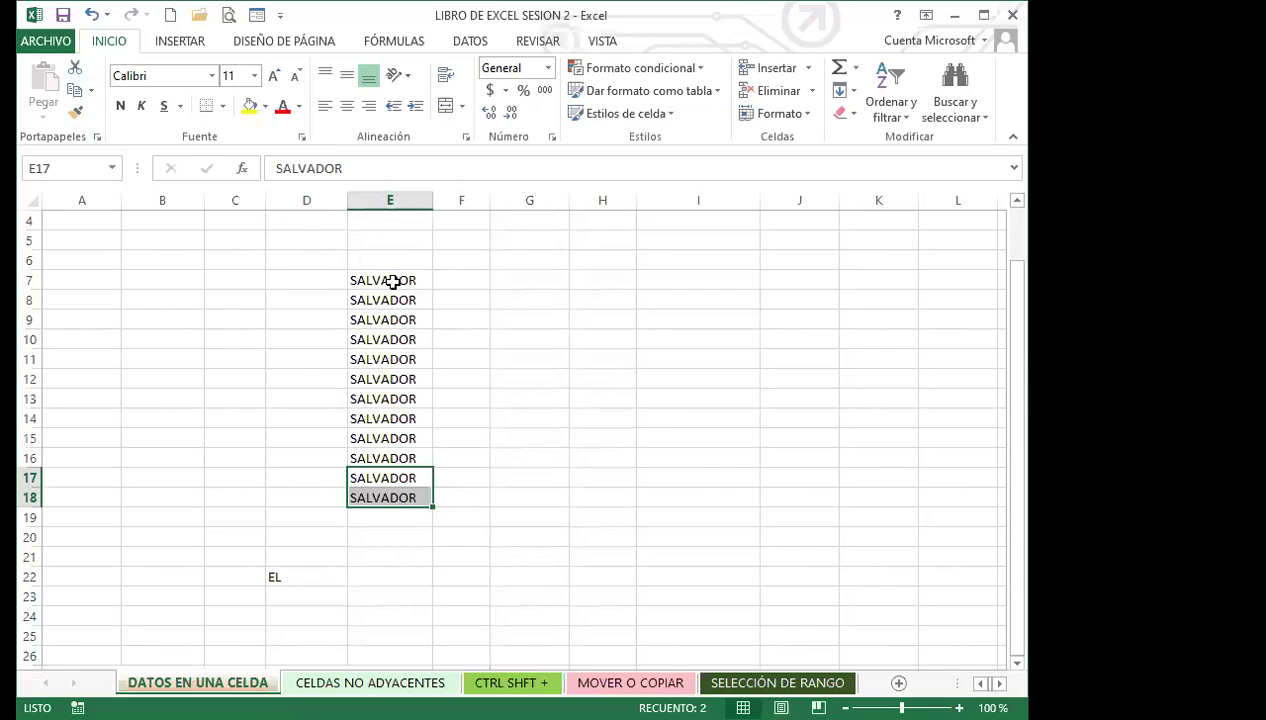
- Cut the SALVADOR list in E7:E18 and paste it starting at G7
drag(393, 279, 387, 490)
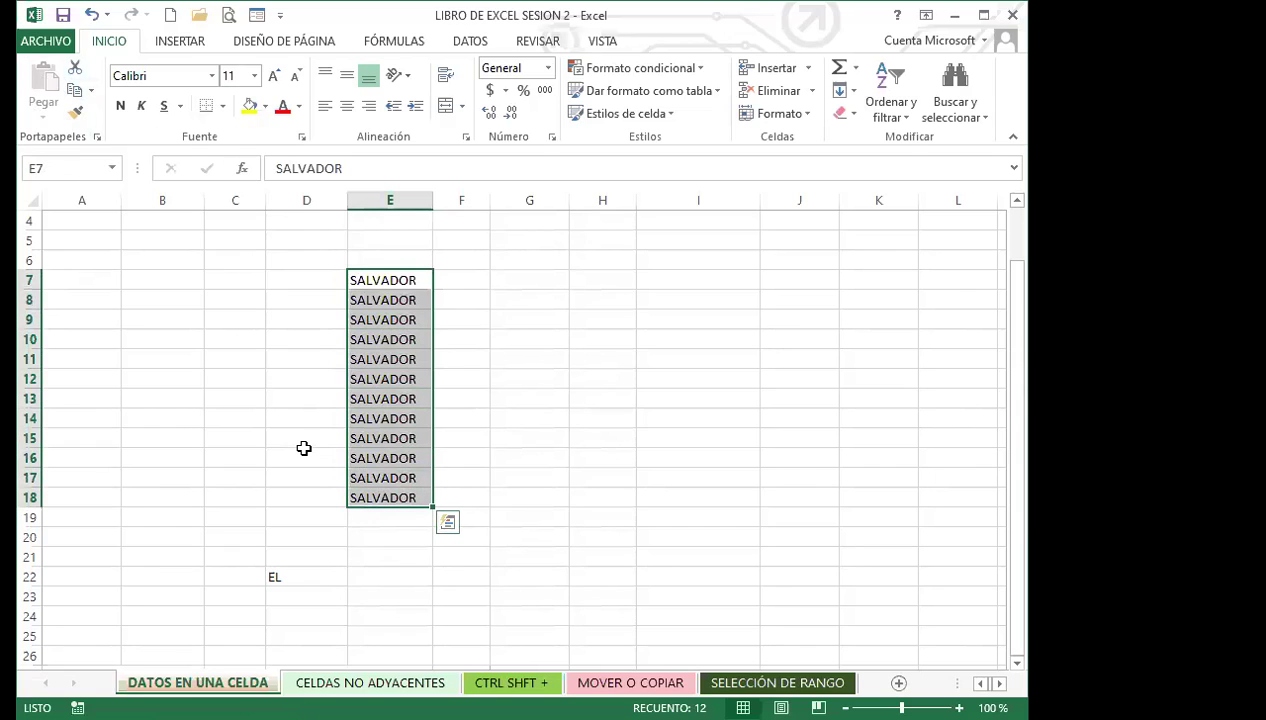
click(75, 69)
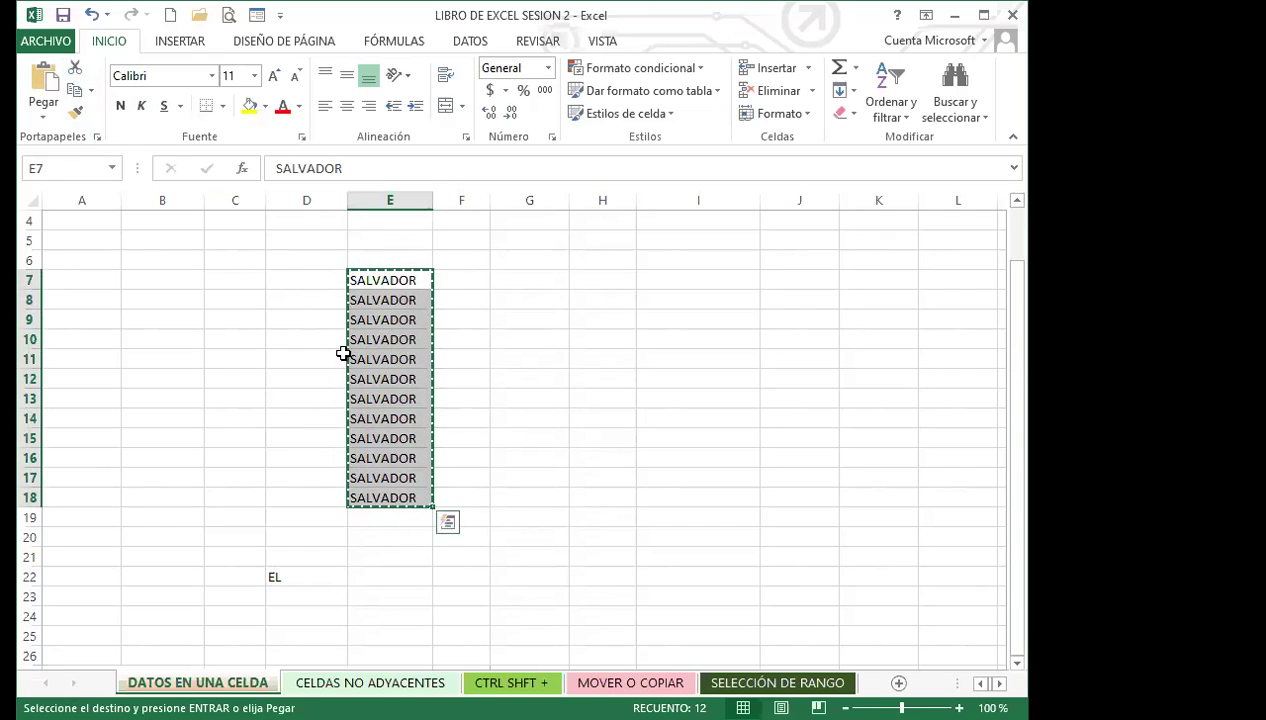
click(531, 284)
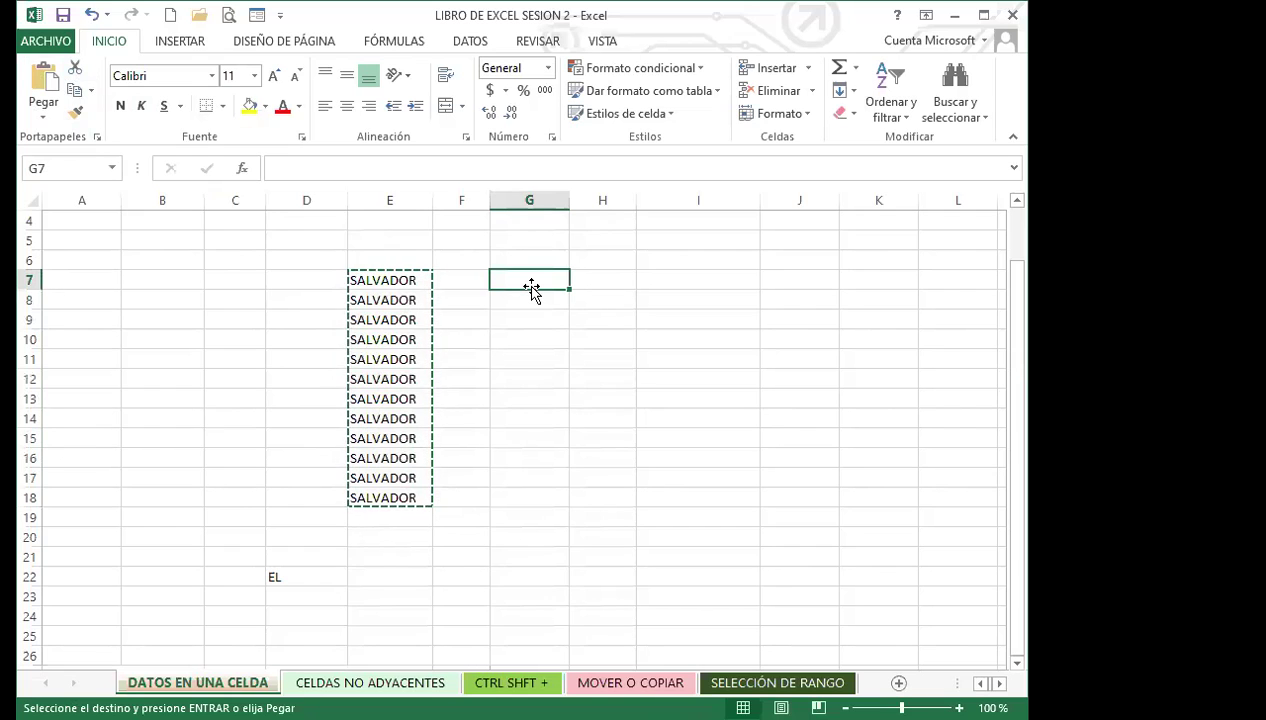
click(42, 80)
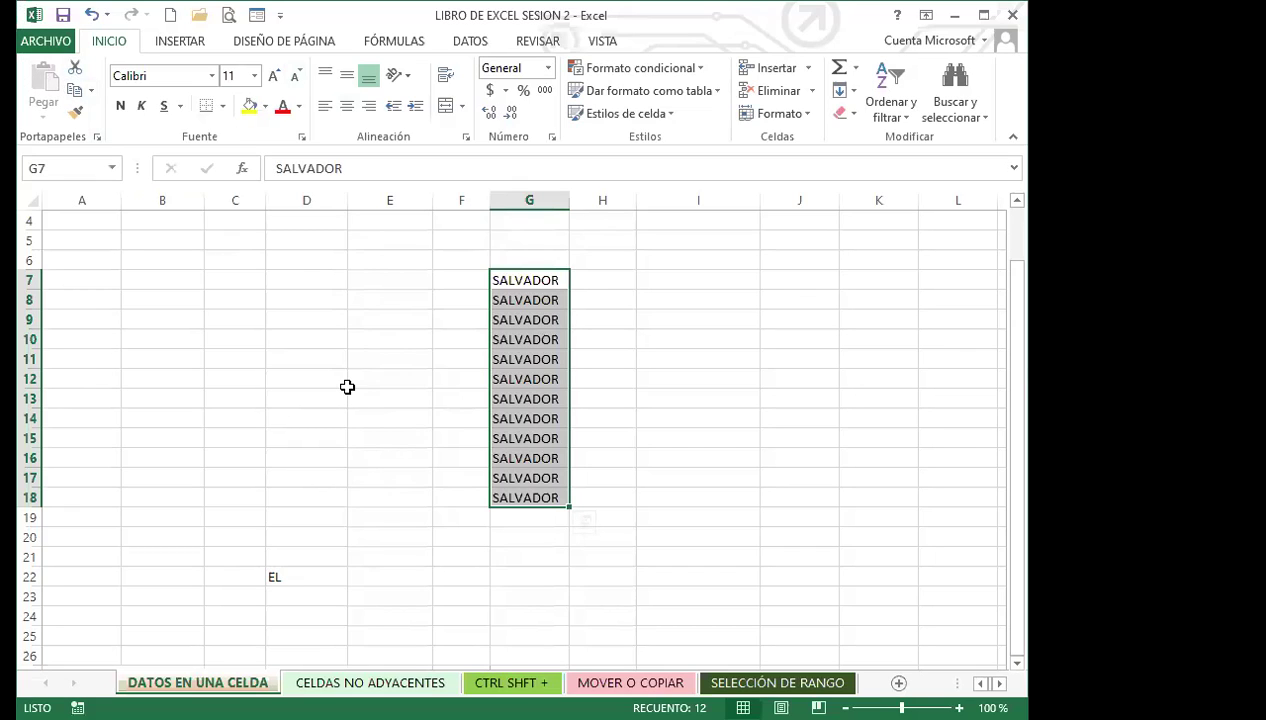
- Undo the move to column G, the SALVADOR pastes below E8, and the last width change of column F
key(ctrl+z)
key(ctrl+z)
key(ctrl+z)
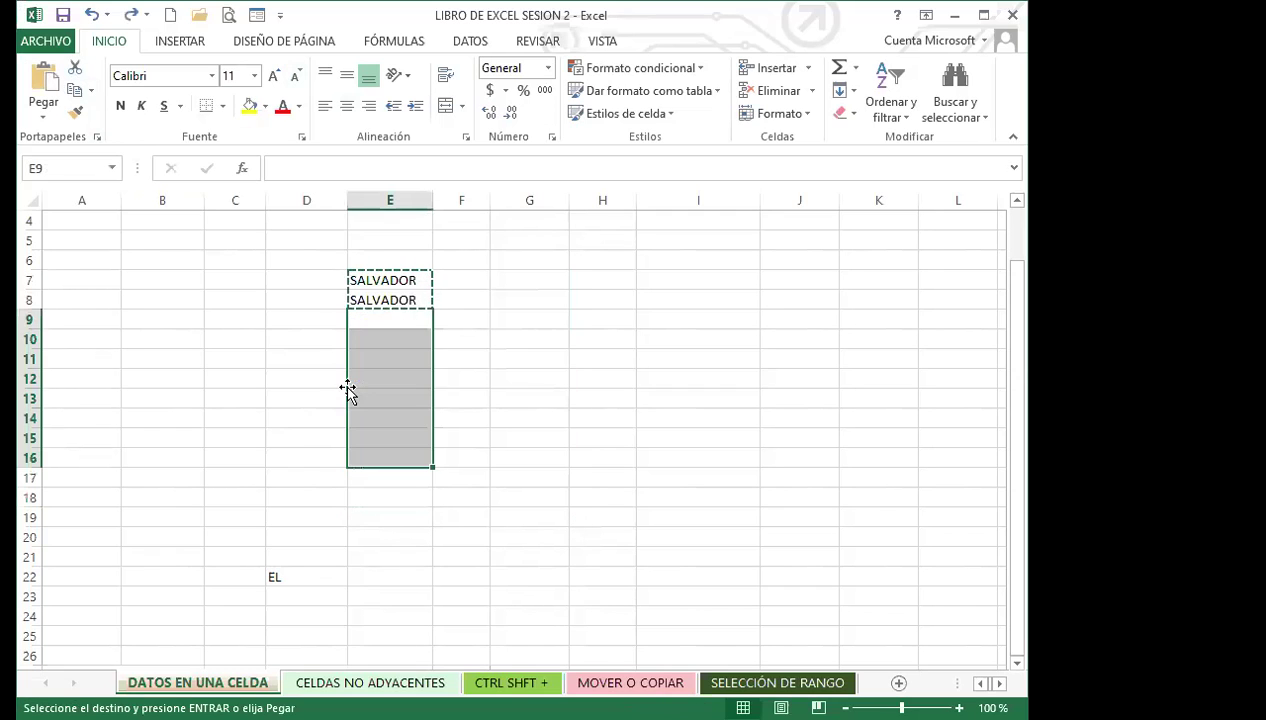
key(ctrl+z)
click(483, 344)
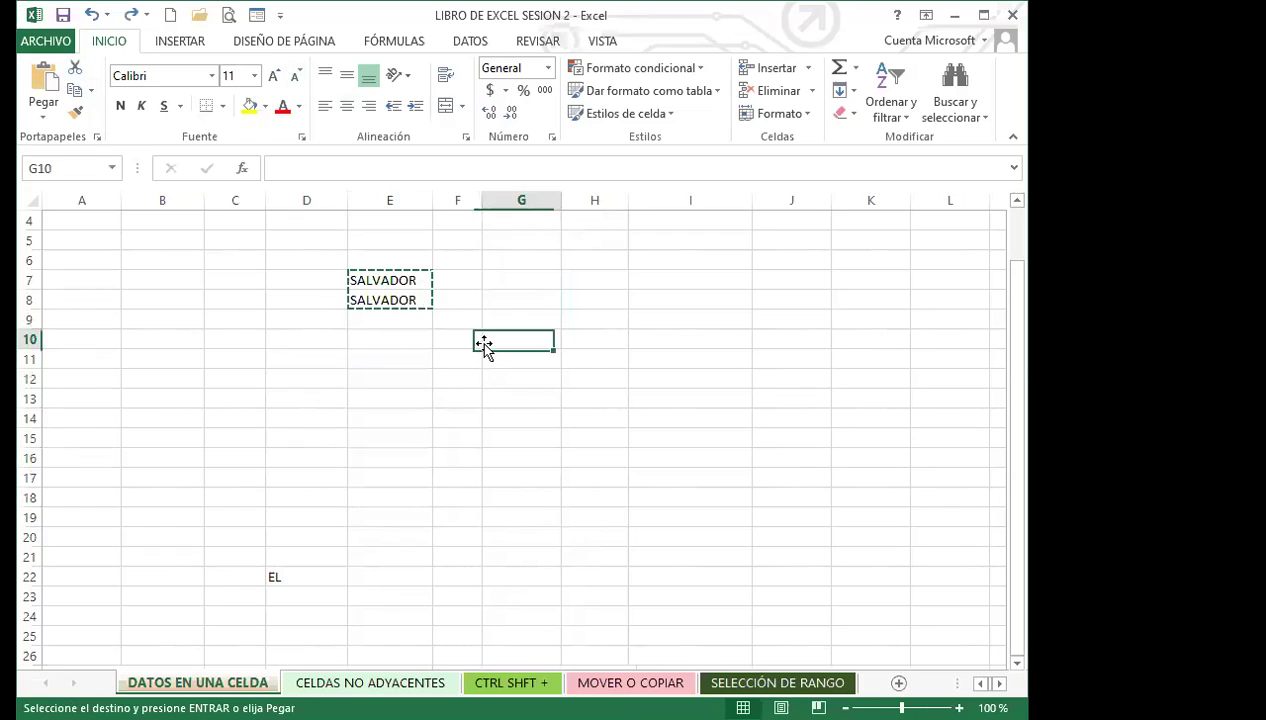
click(387, 359)
click(290, 341)
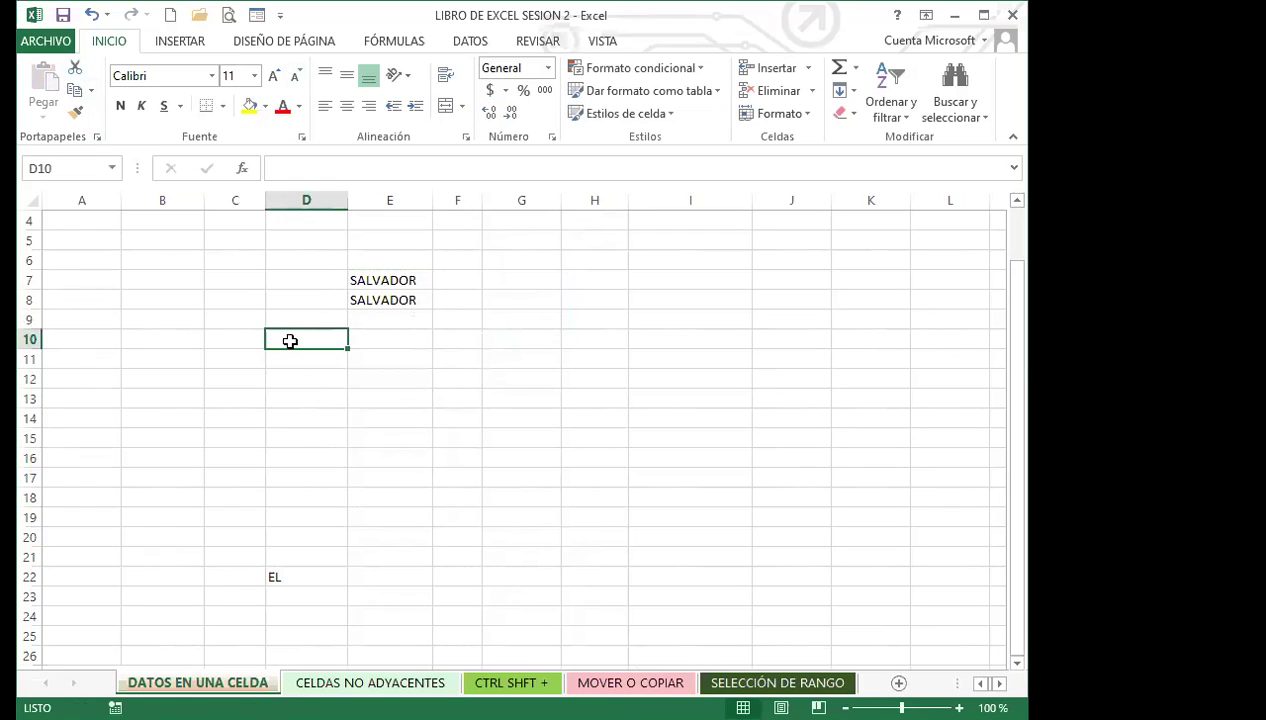
- Fill the SALVADOR cells E7:E8 down to row 22 and extend the filled range across to column H
drag(387, 281, 389, 296)
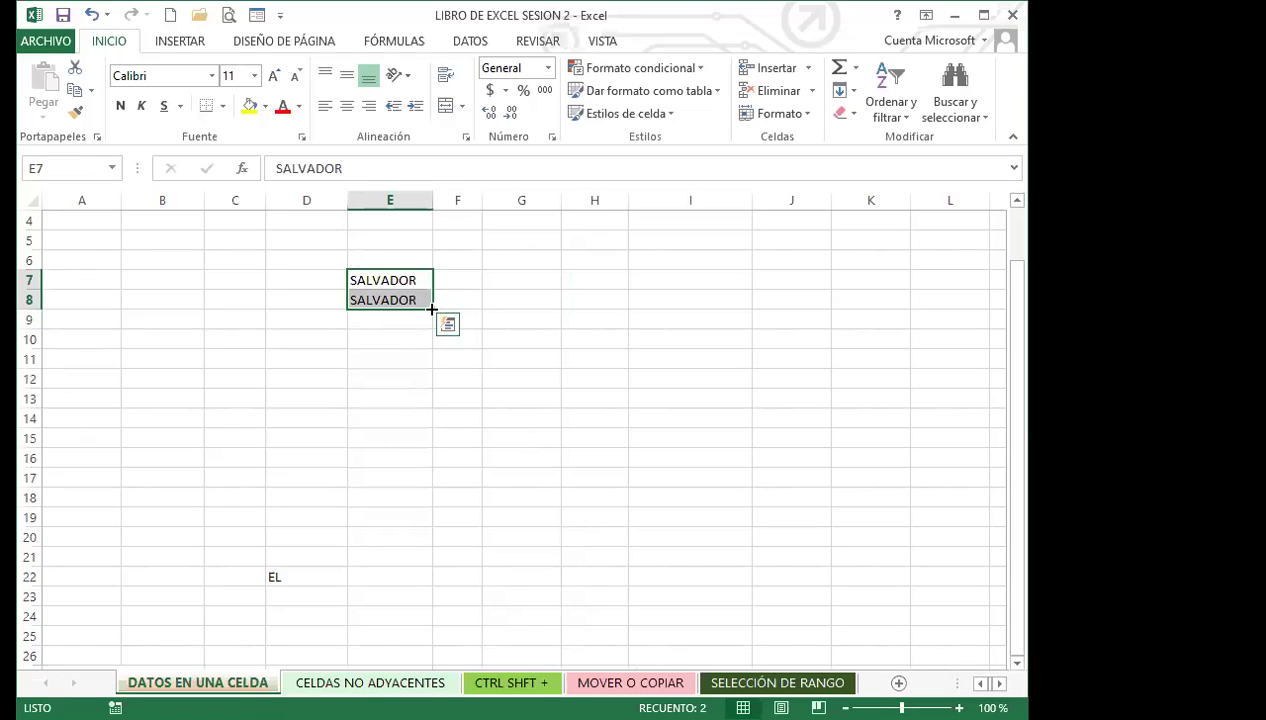
drag(431, 310, 431, 580)
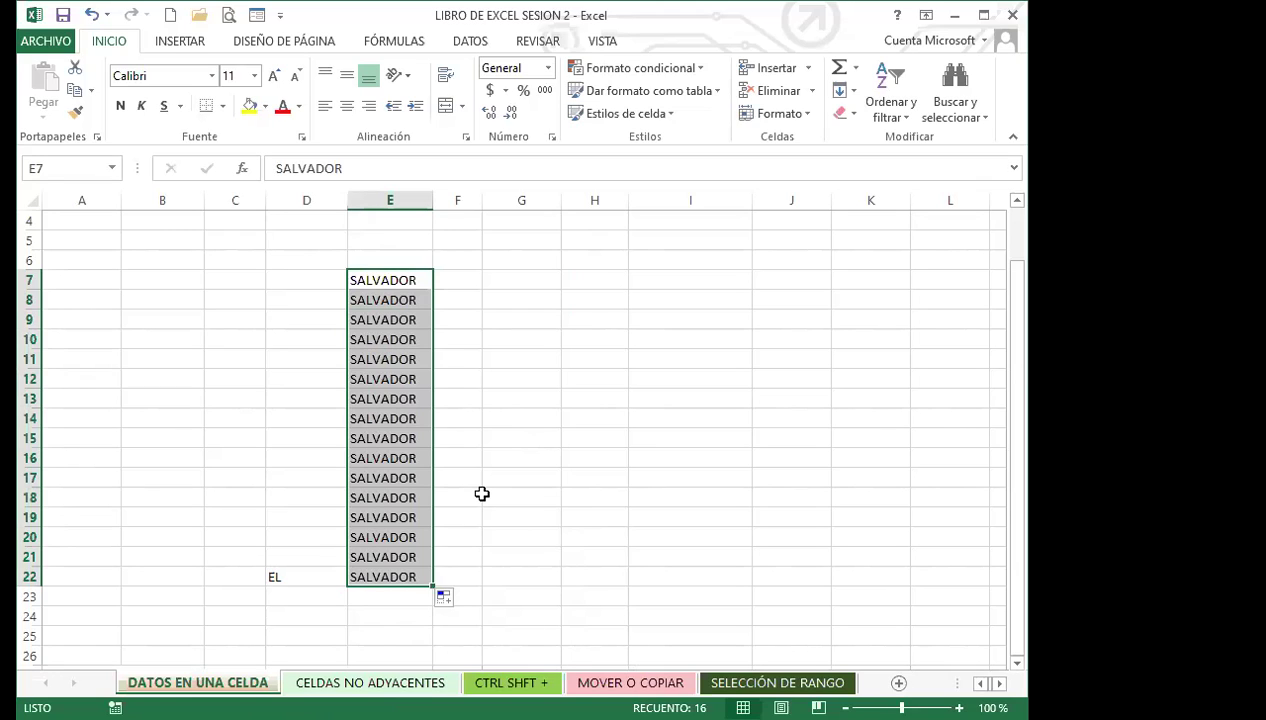
drag(434, 586, 614, 578)
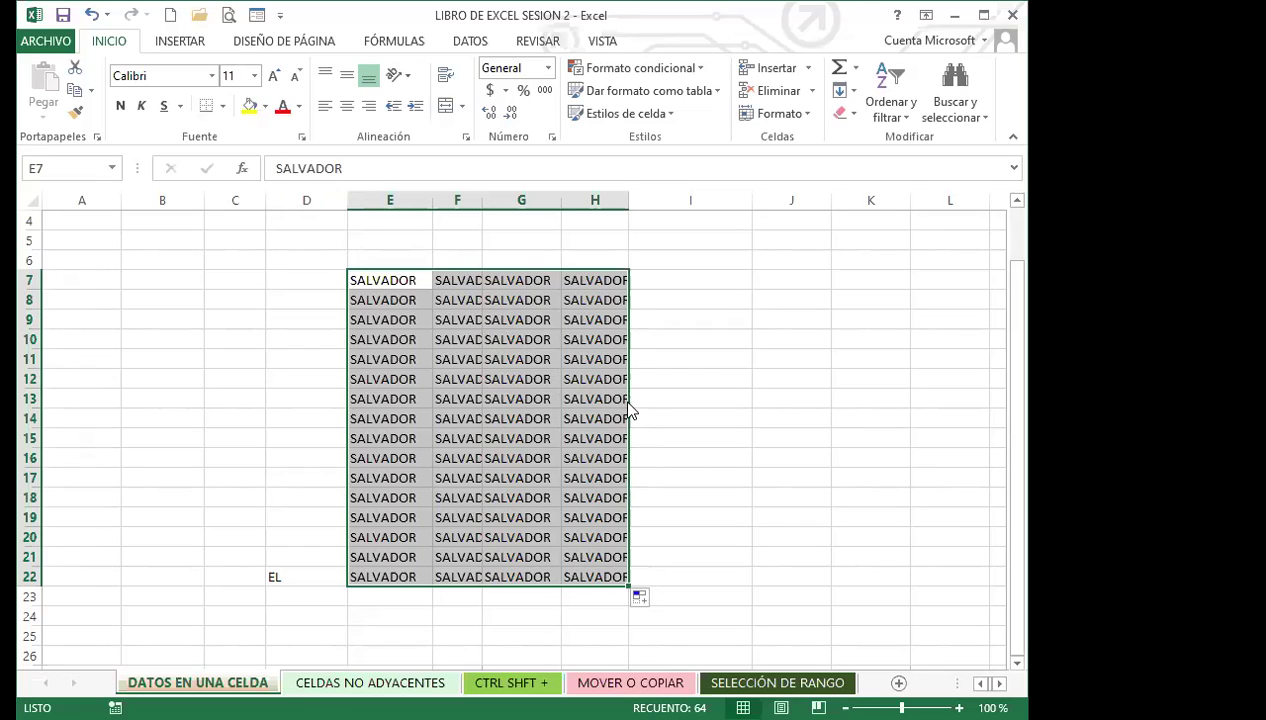
- Move the SALVADOR block to A7:D22, on to F6:I21, and finally to C6:F21
drag(627, 402, 293, 405)
click(478, 420)
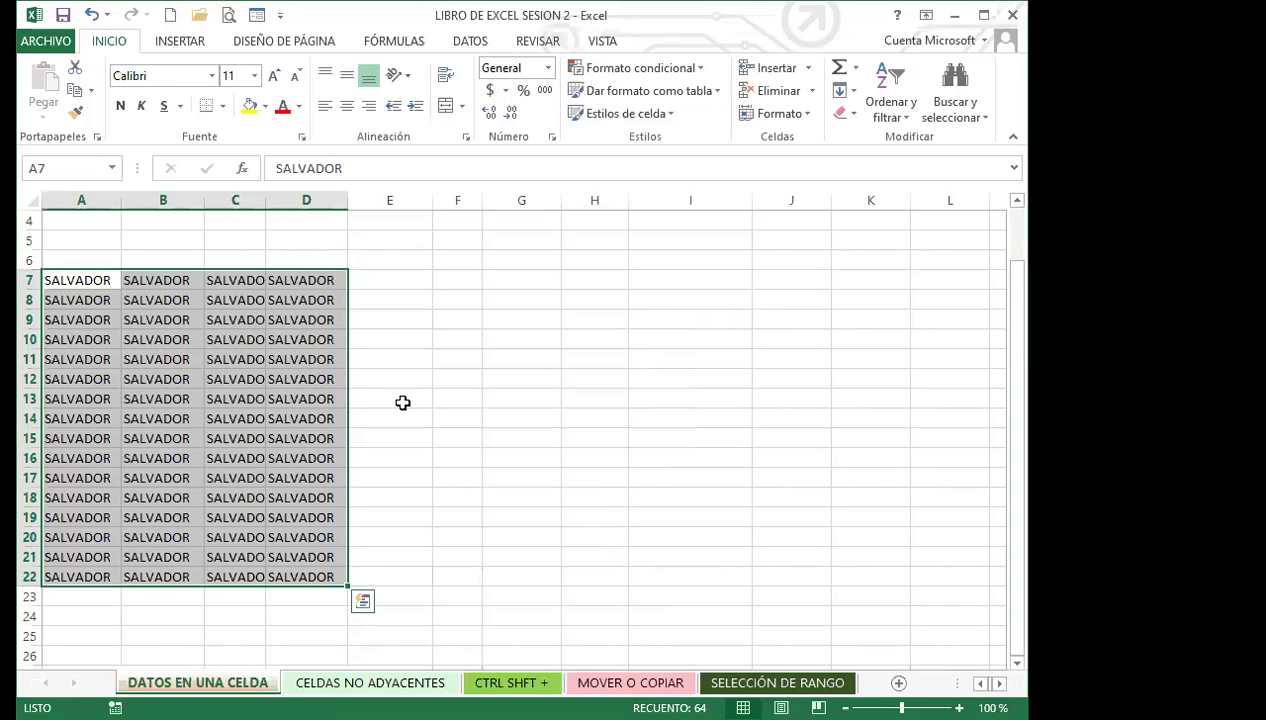
drag(356, 396, 565, 401)
drag(742, 397, 740, 393)
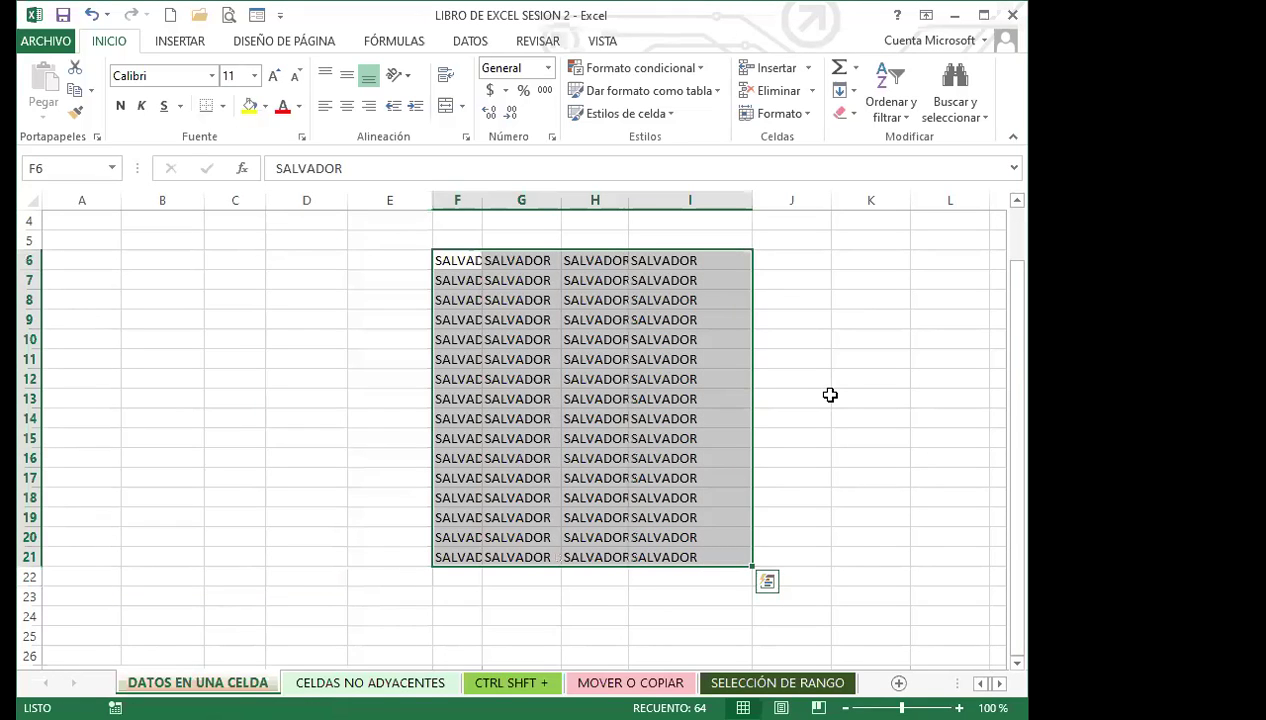
drag(424, 385, 215, 370)
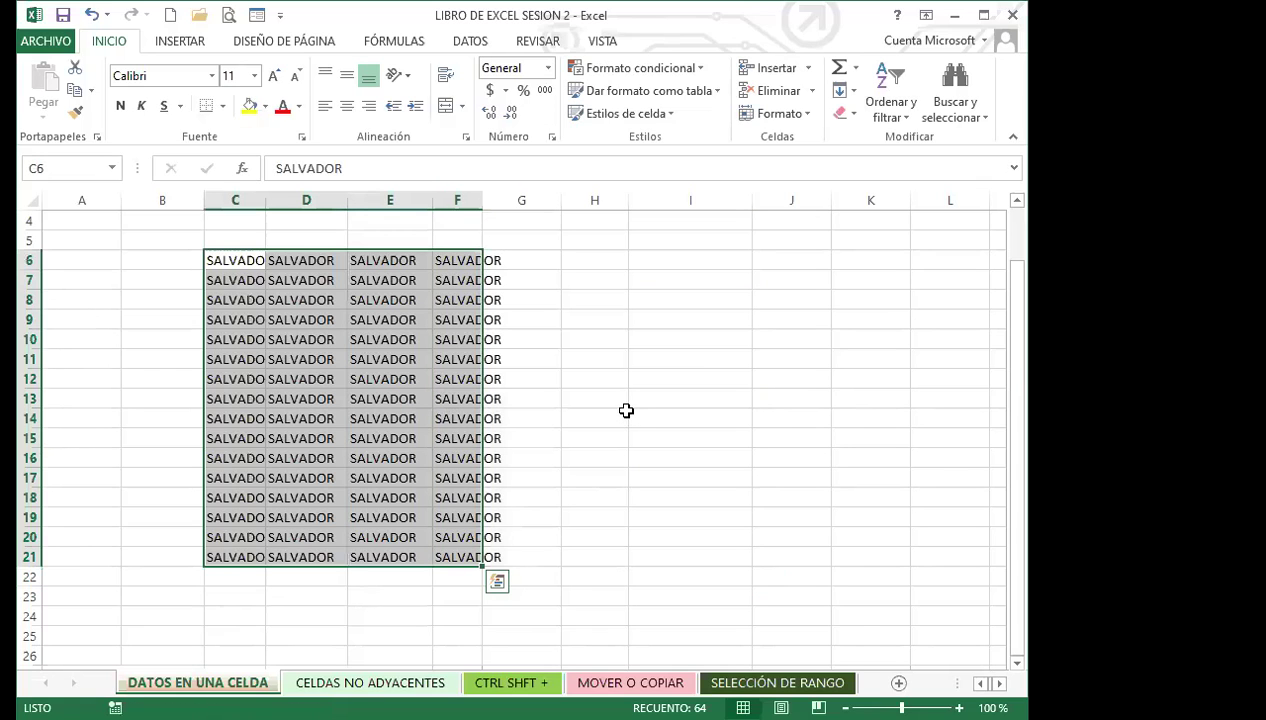
- Move individual SALVADOR cells out of the block: E6 to I8, E10 to I13, and E11:E13 to I15:I17
click(530, 416)
click(394, 263)
drag(409, 276, 701, 300)
click(393, 338)
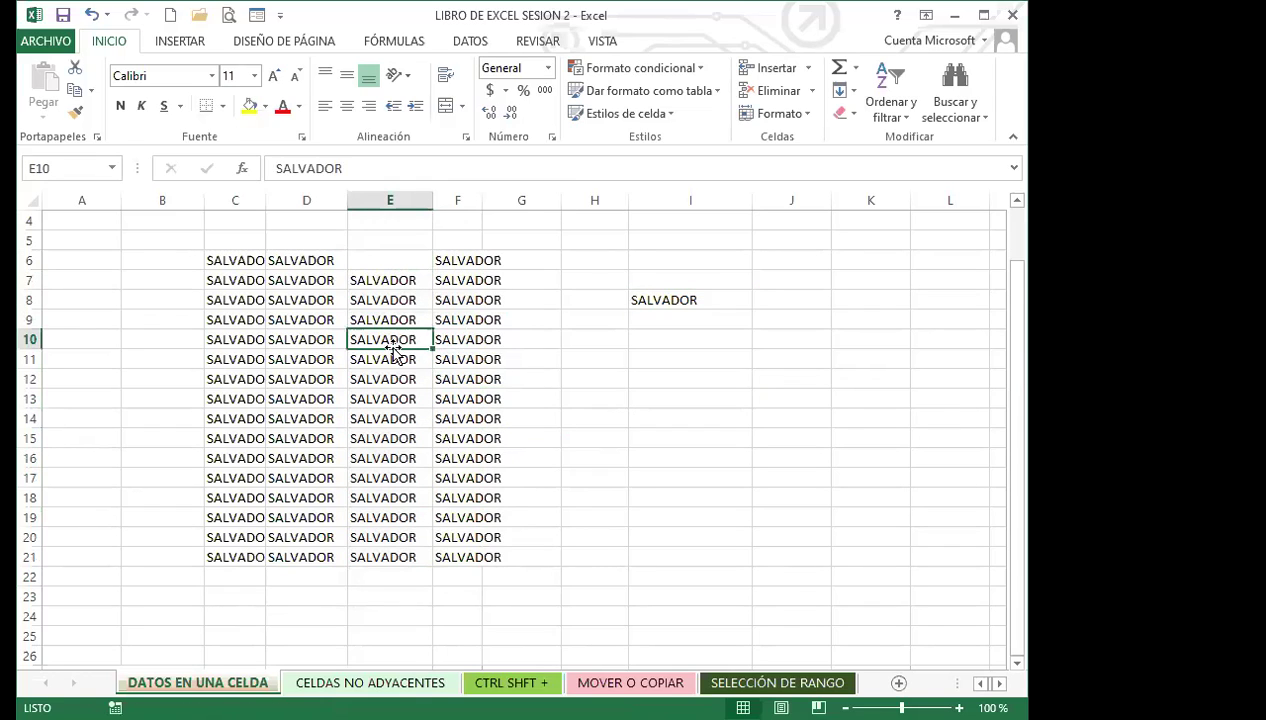
drag(662, 400, 662, 400)
drag(396, 367, 683, 478)
- Move the SALVADOR column F6:F21 one column over to G6:G21
drag(460, 359, 466, 556)
drag(458, 261, 466, 556)
drag(499, 450, 513, 441)
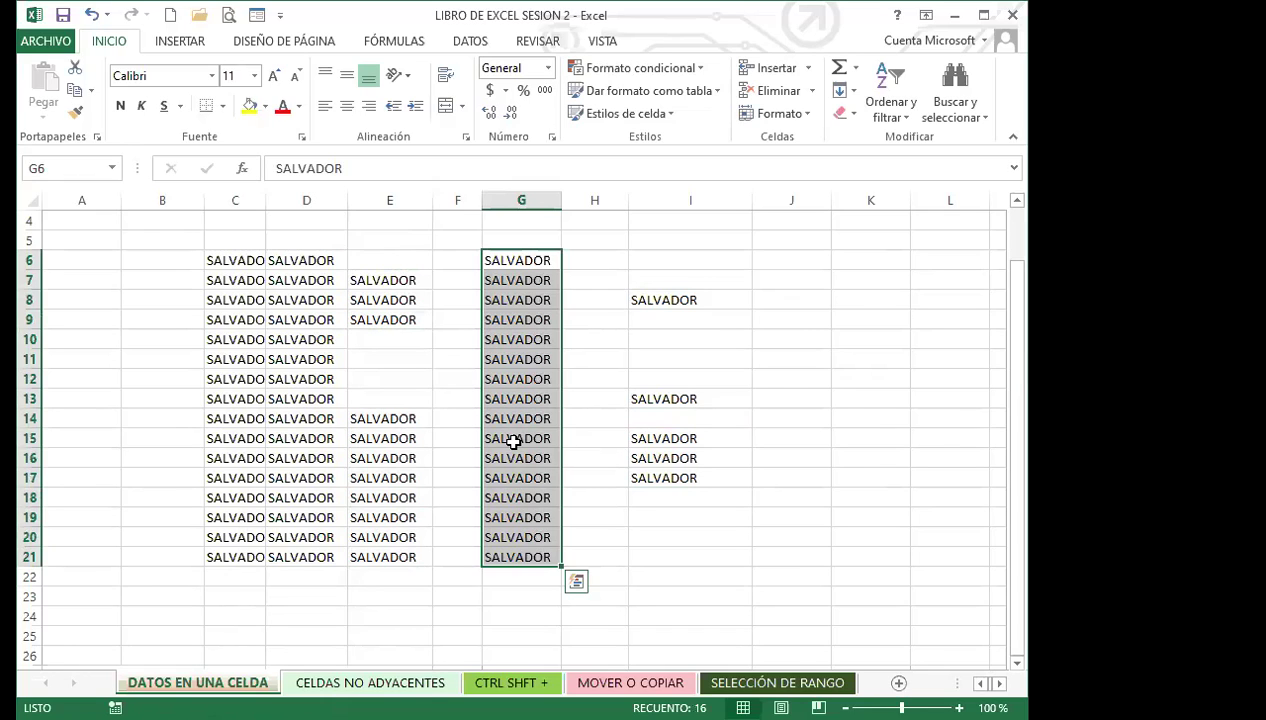
key(Escape)
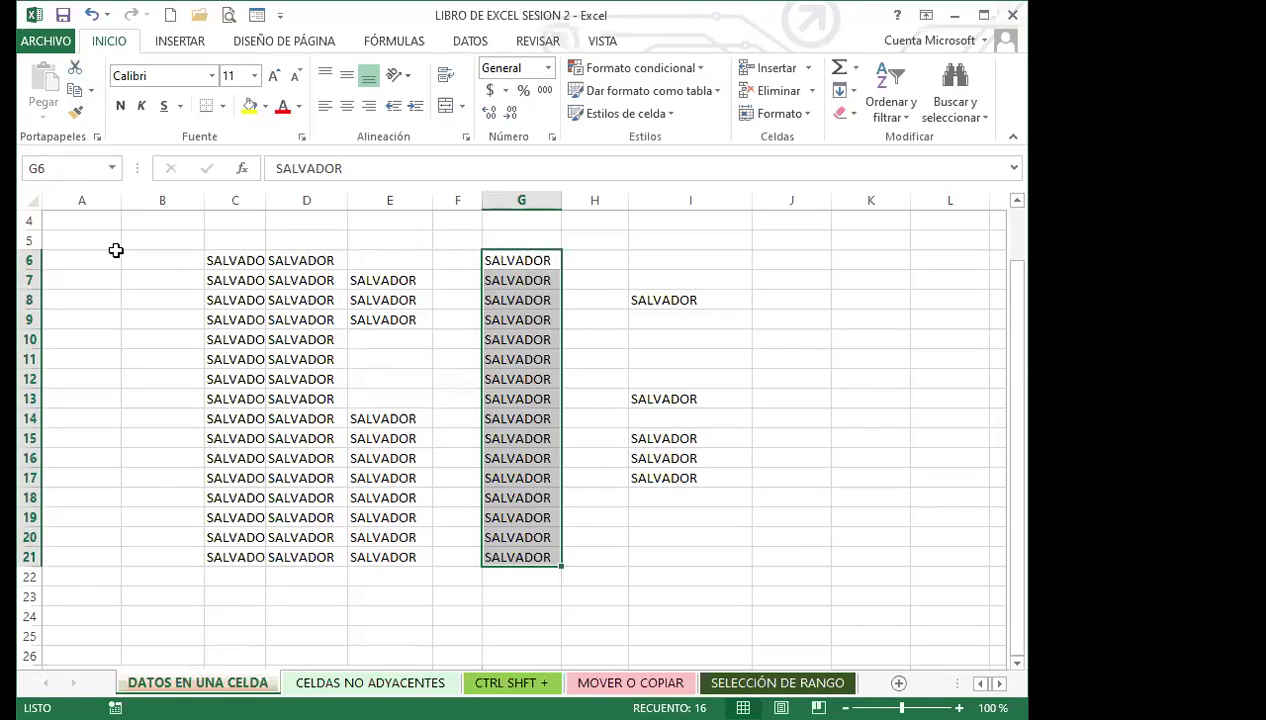
- Delete the contents of D6:I21 and widen column C so that SALVADOR fits inside it
drag(319, 262, 743, 555)
key(Delete)
click(342, 415)
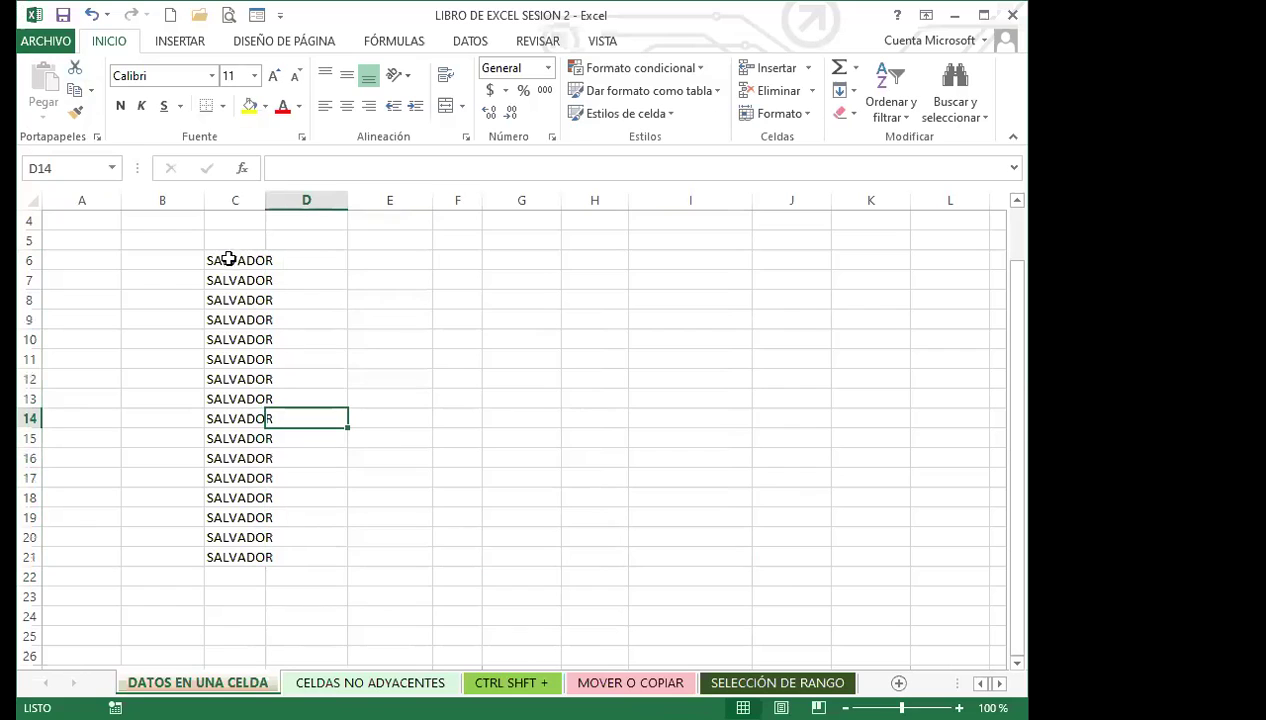
drag(262, 204, 298, 204)
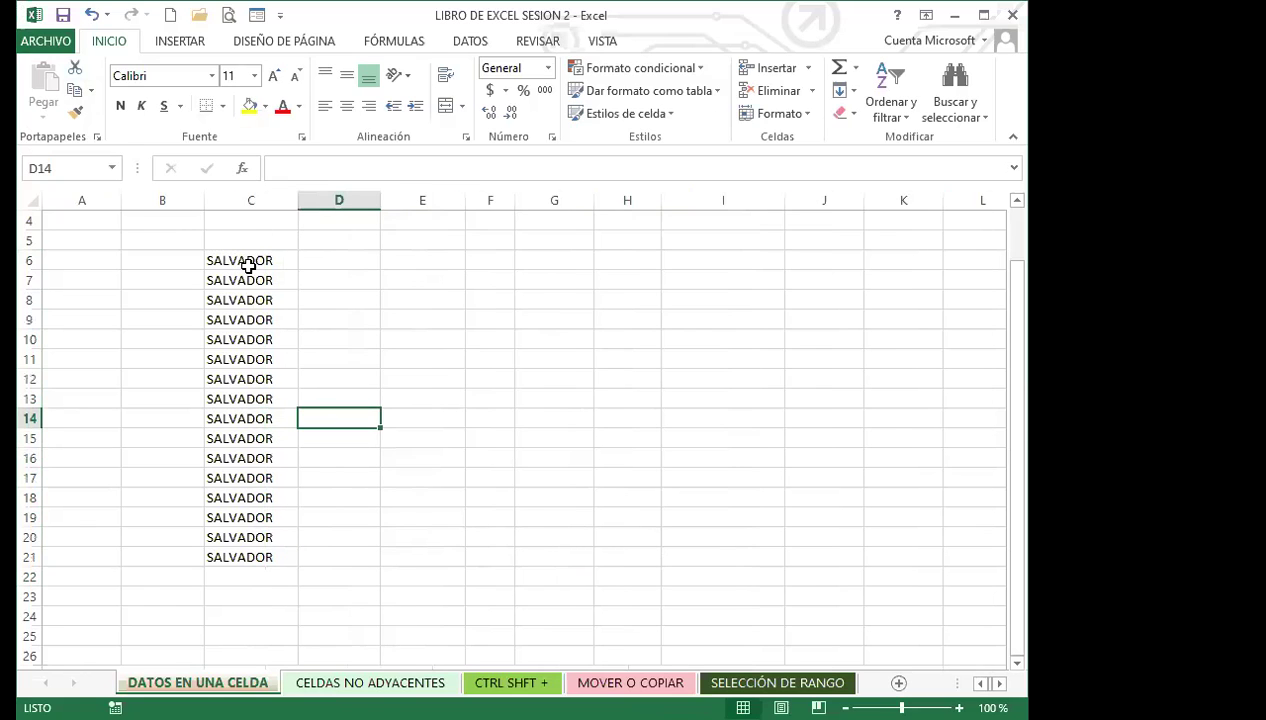
- Copy the SALVADOR list in C6:C21 and paste it starting at E7
drag(248, 259, 249, 557)
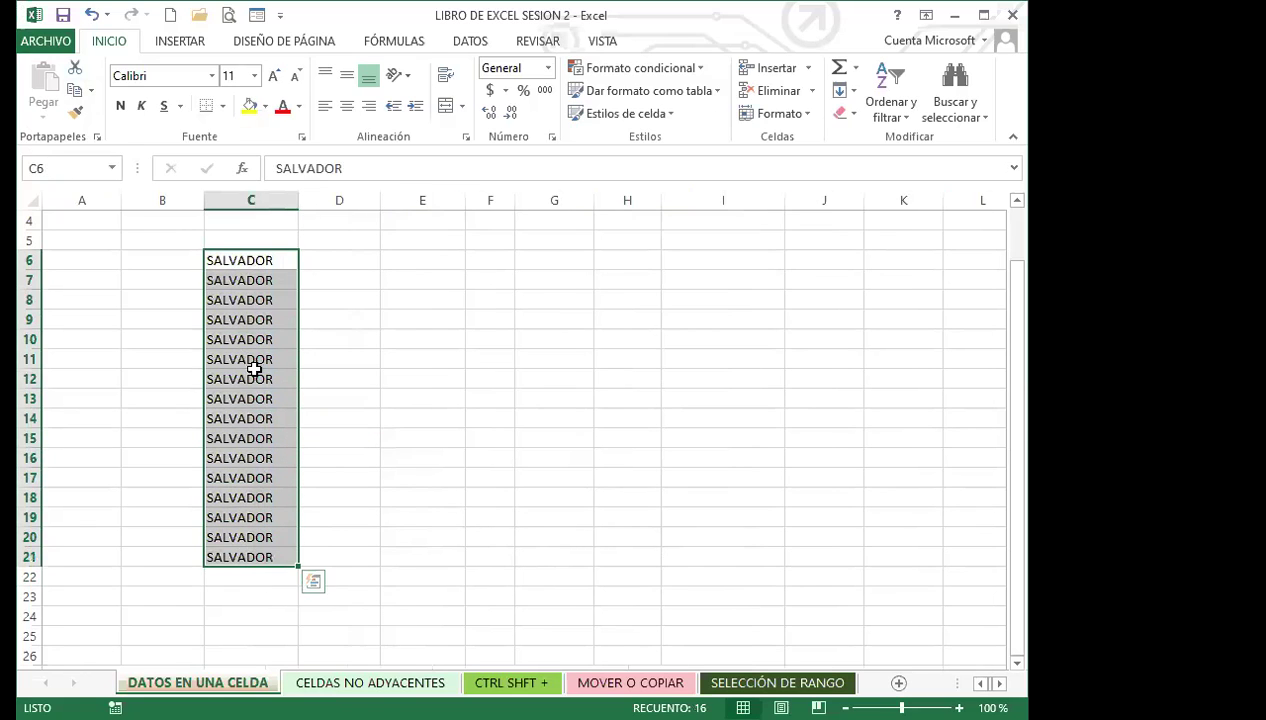
right_click(240, 292)
click(287, 323)
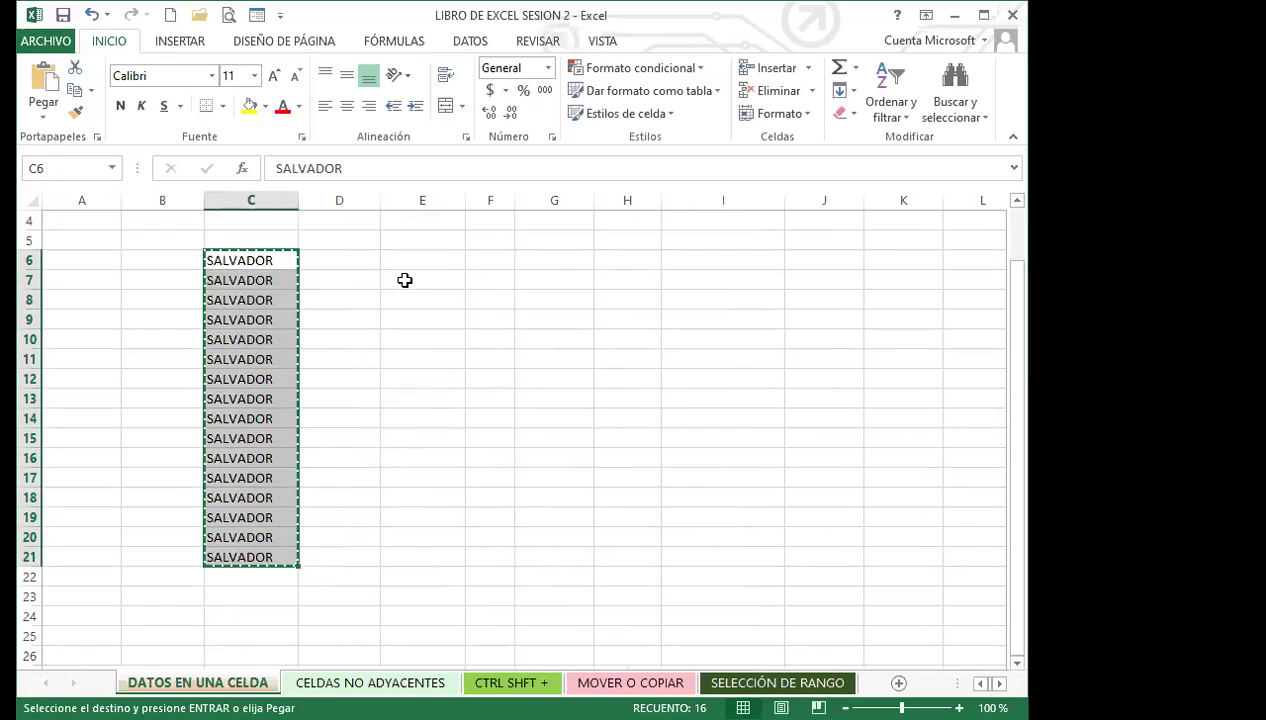
click(404, 280)
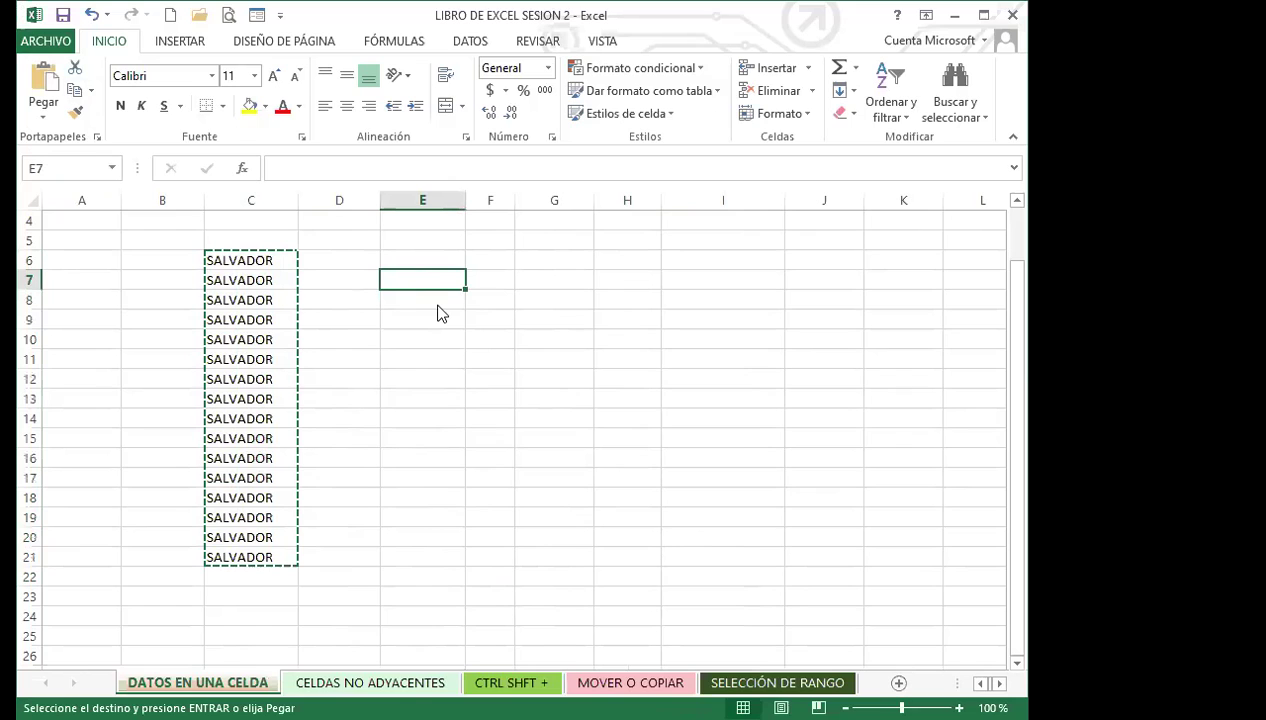
key(ctrl+v)
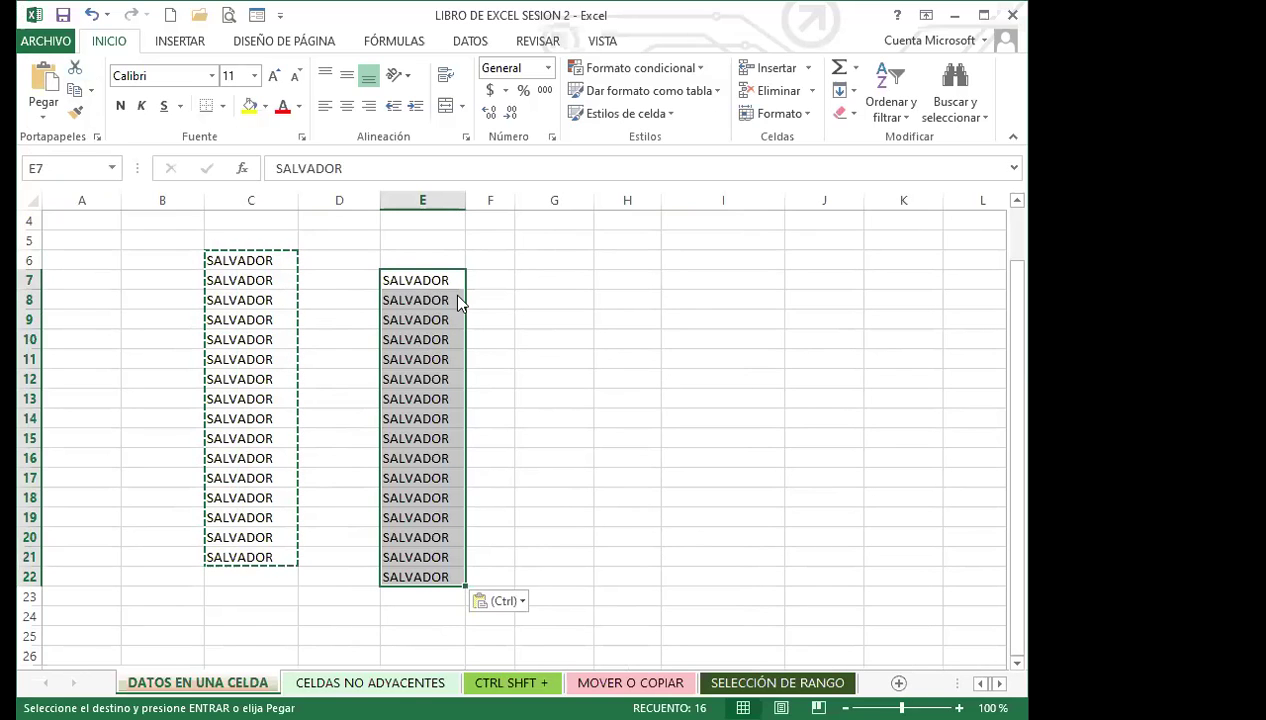
- Move the SALVADOR list from E7:E22 to G7:G22 and delete the original list in C6:C21
key(ctrl+c)
click(530, 280)
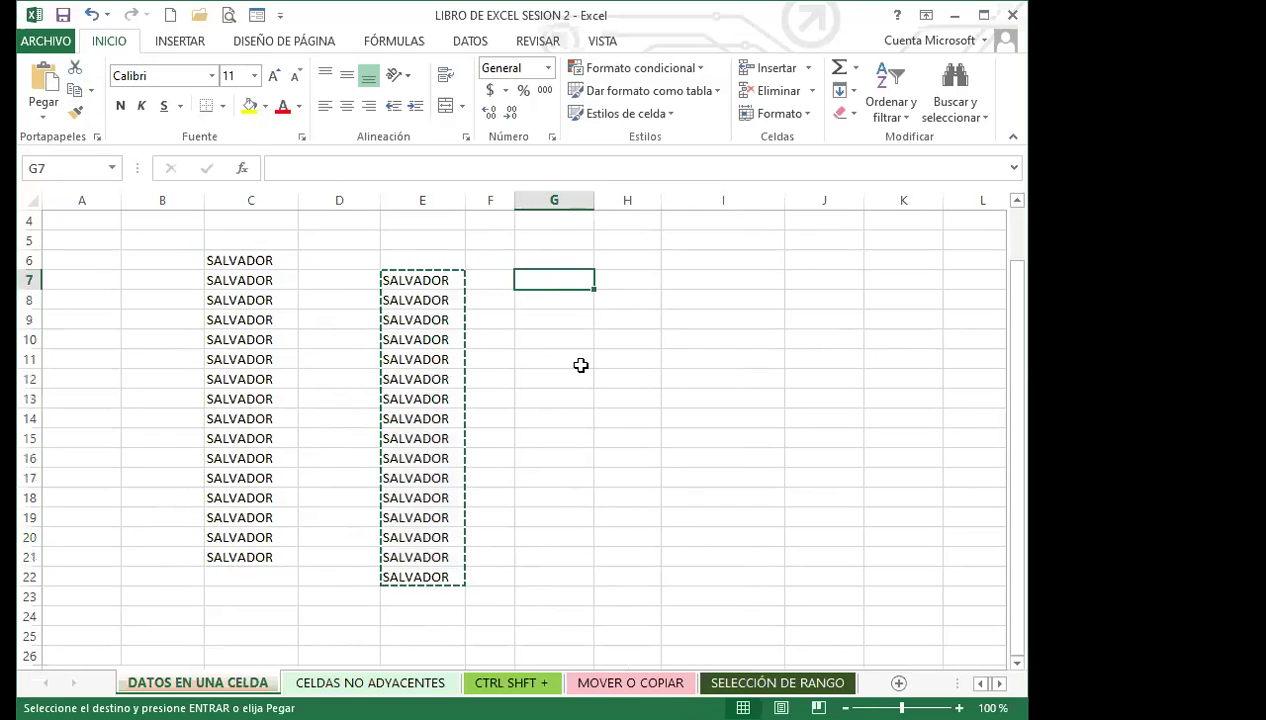
key(Return)
drag(258, 260, 261, 556)
key(Delete)
- Copy the SALVADOR list in G7:G22 and paste it starting at I7
drag(546, 274, 547, 580)
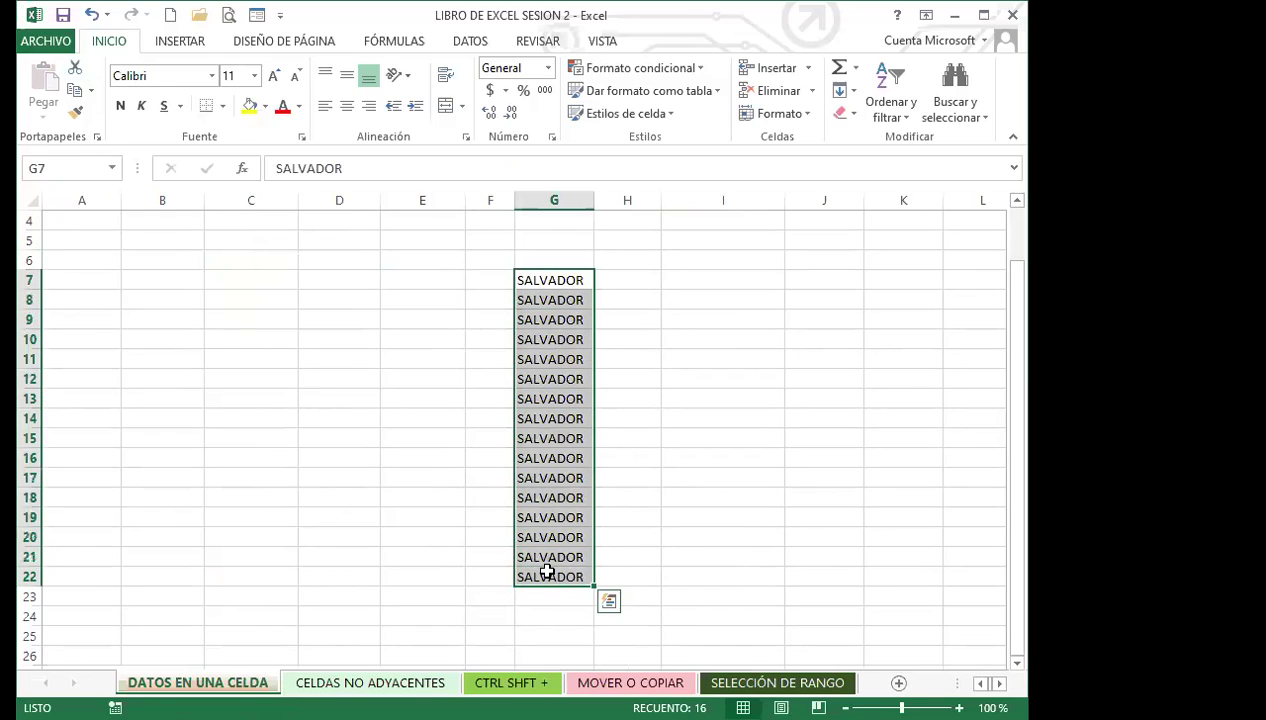
key(ctrl+c)
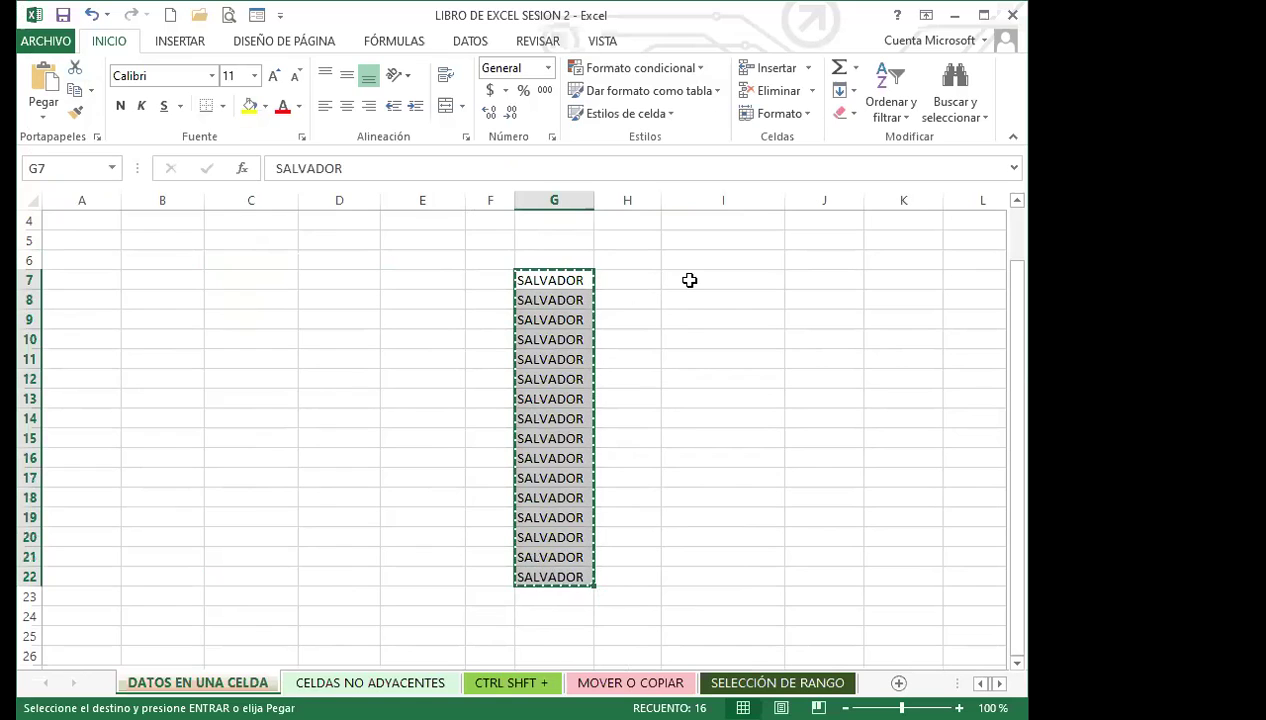
click(697, 280)
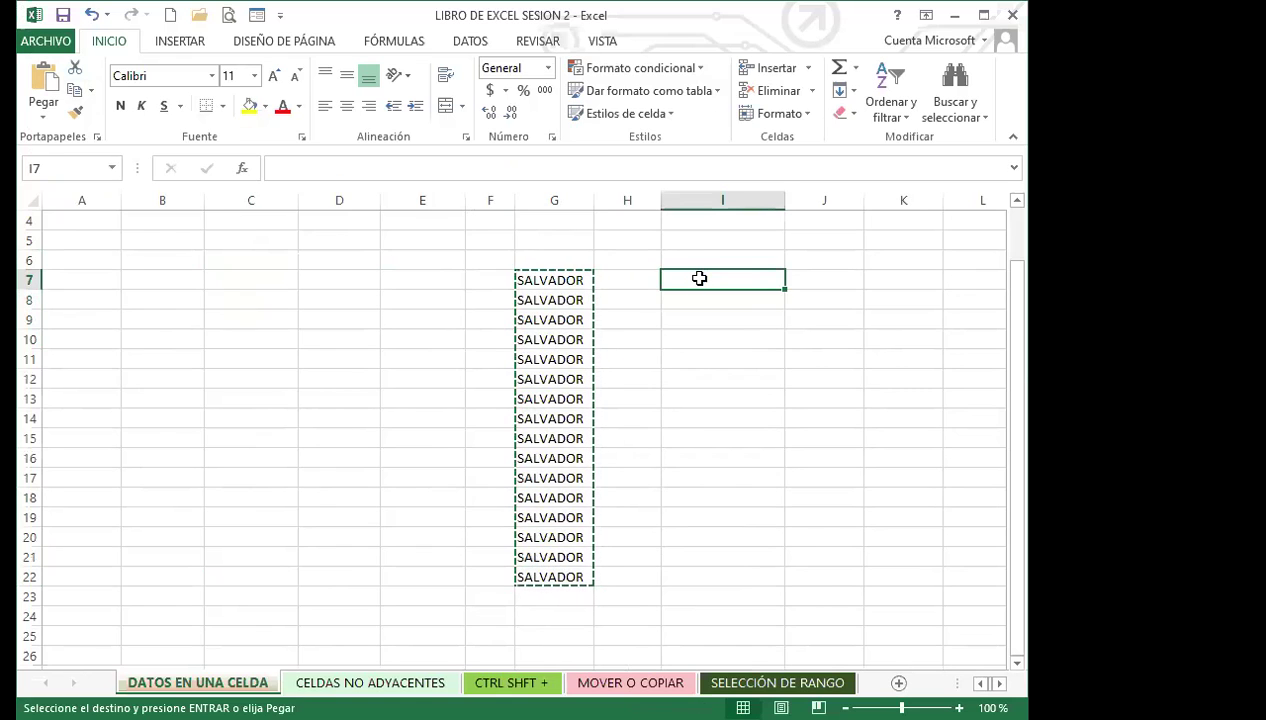
key(ctrl+v)
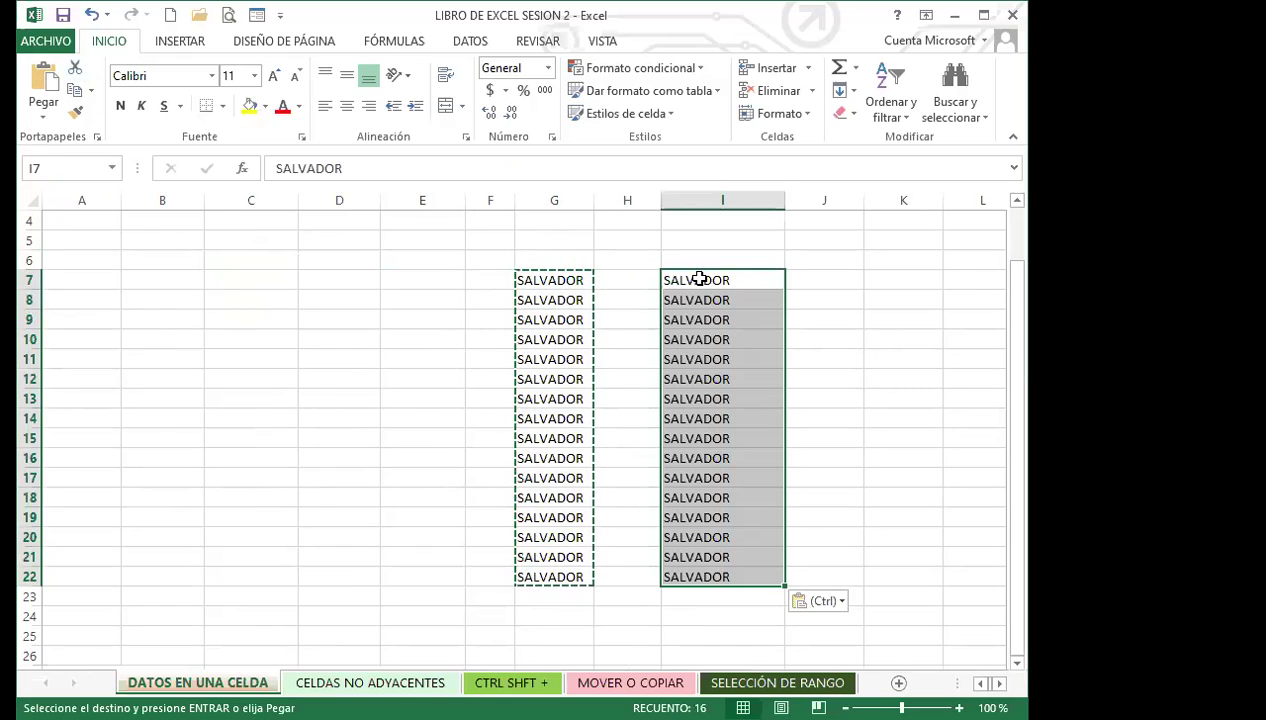
- Cut the SALVADOR list from I7:I22 and paste it starting at D7
key(ctrl+c)
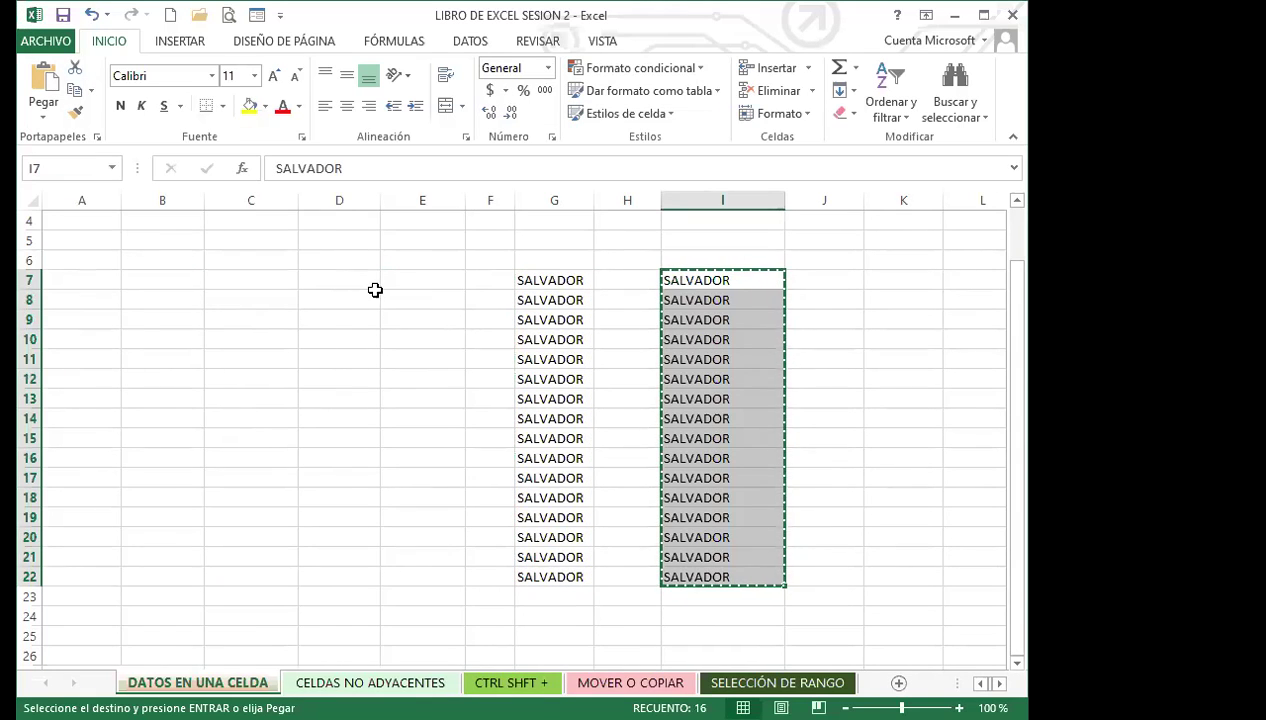
click(343, 280)
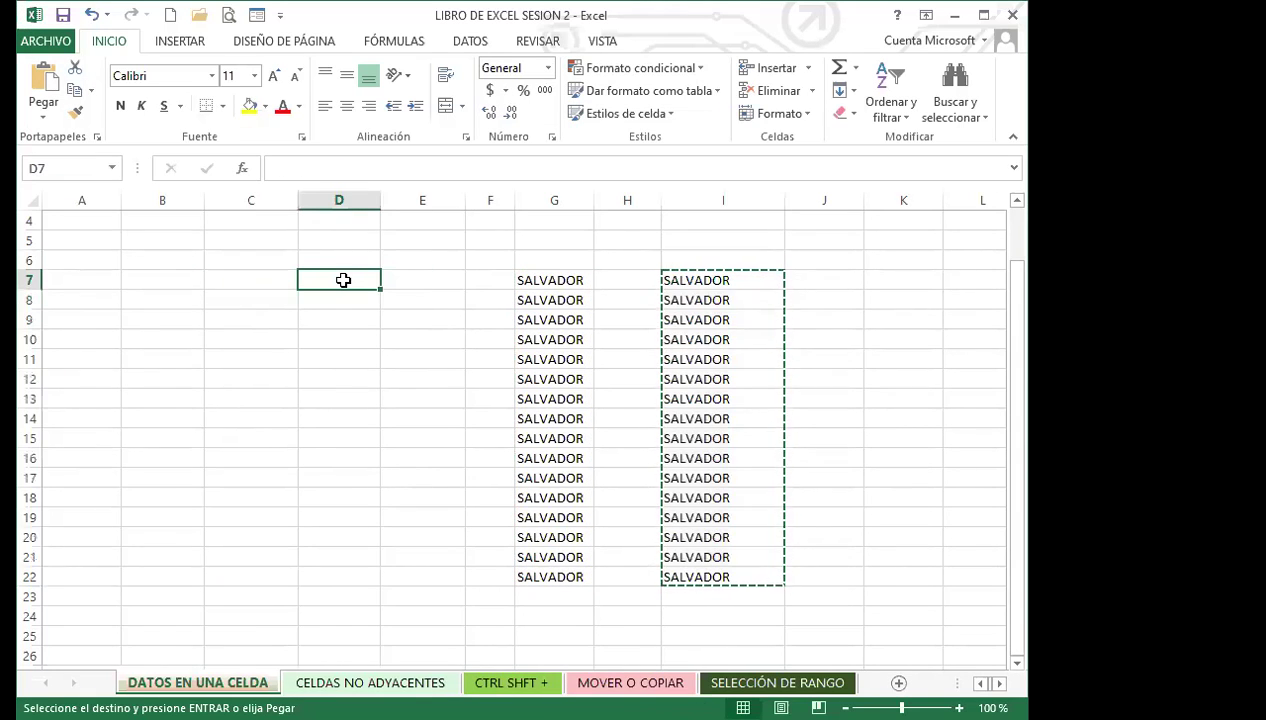
key(ctrl+v)
click(433, 294)
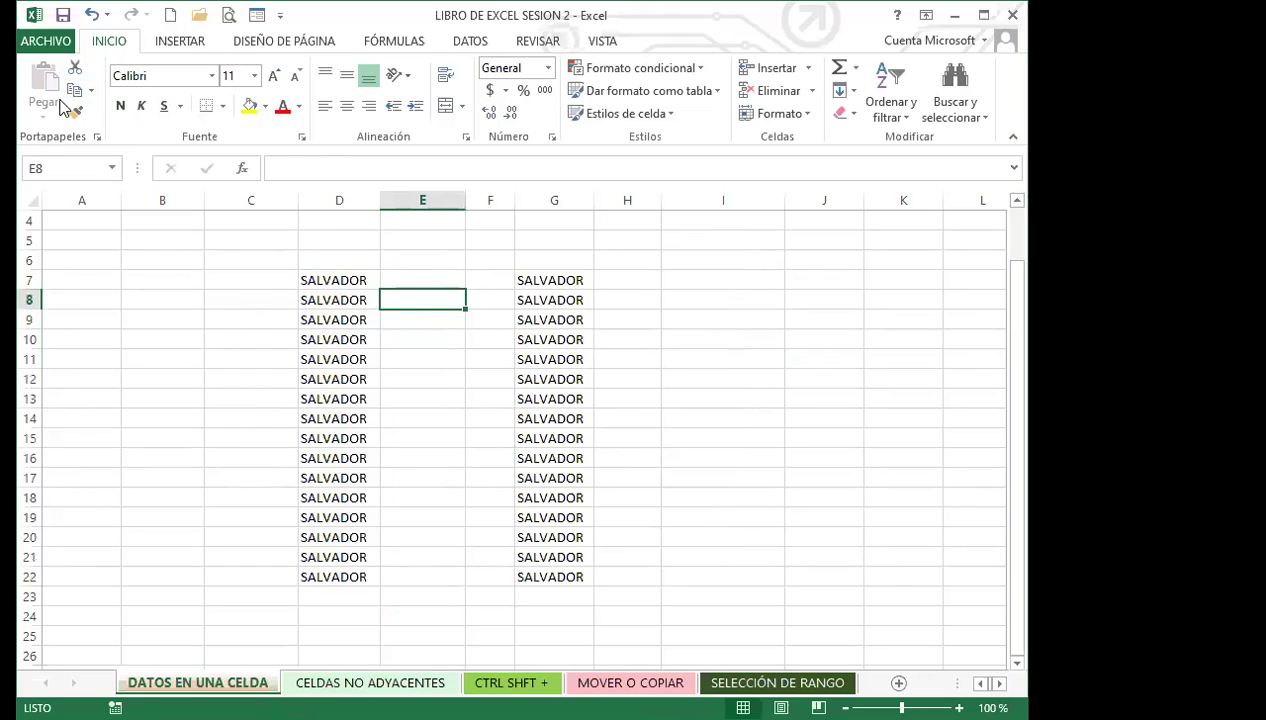
click(335, 319)
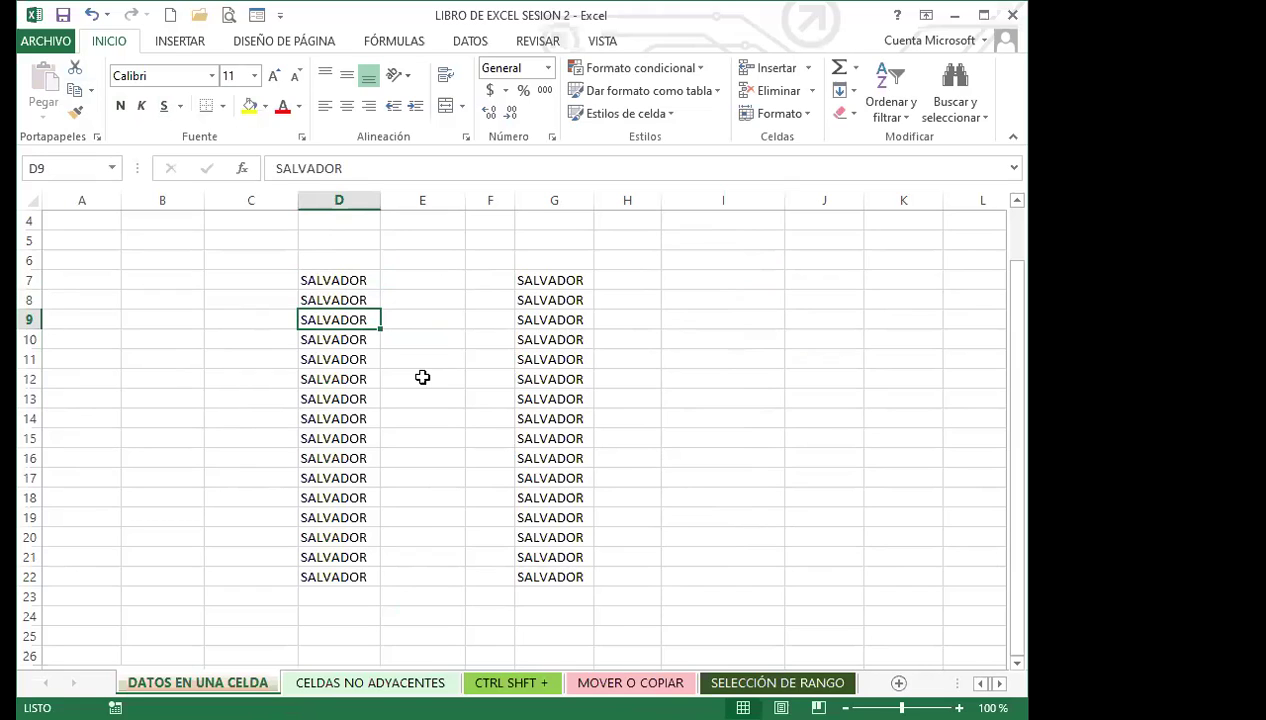
drag(336, 282, 338, 580)
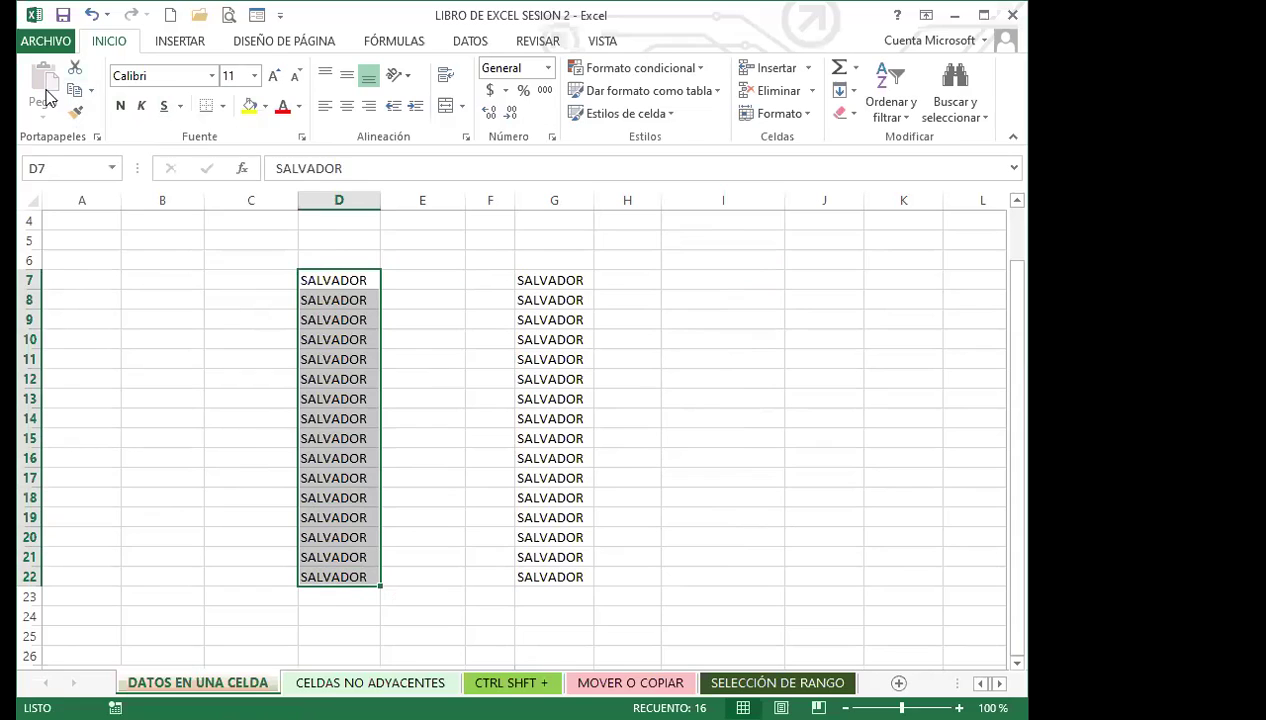
right_click(340, 292)
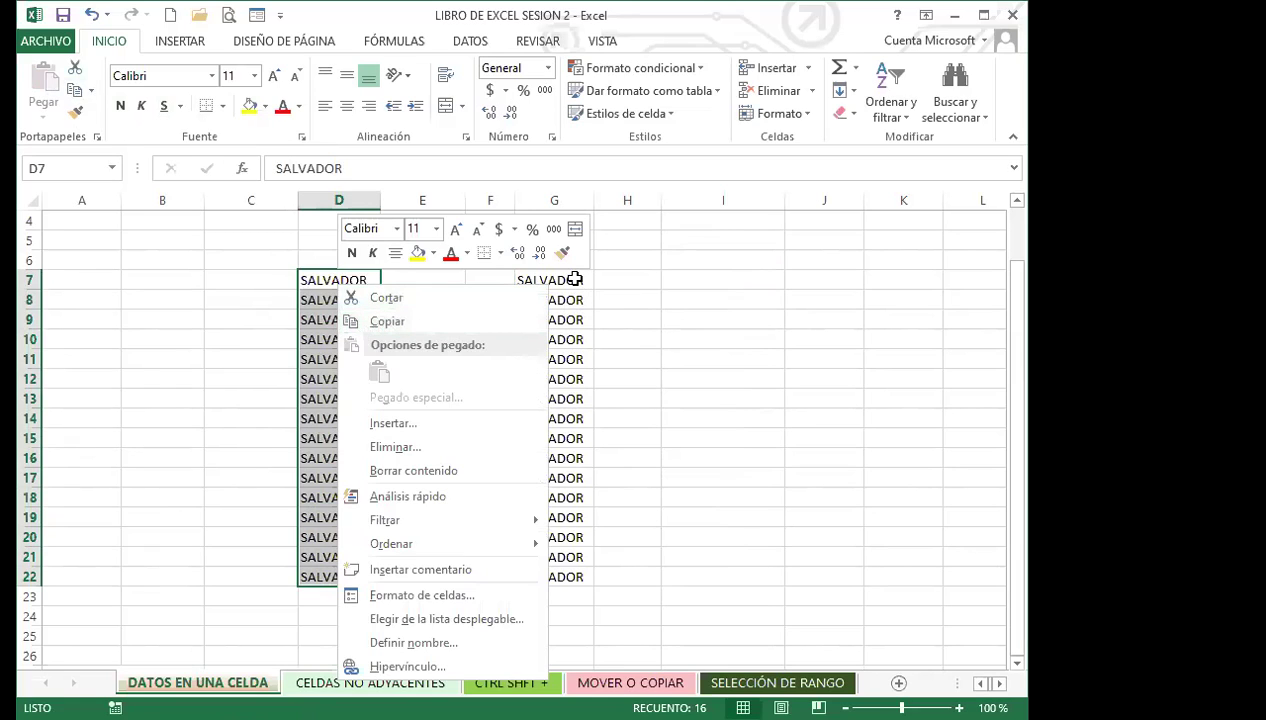
key(Escape)
- Copy the SALVADOR list in G7:G22 and paste it at I7 with the standard paste option
drag(559, 280, 557, 577)
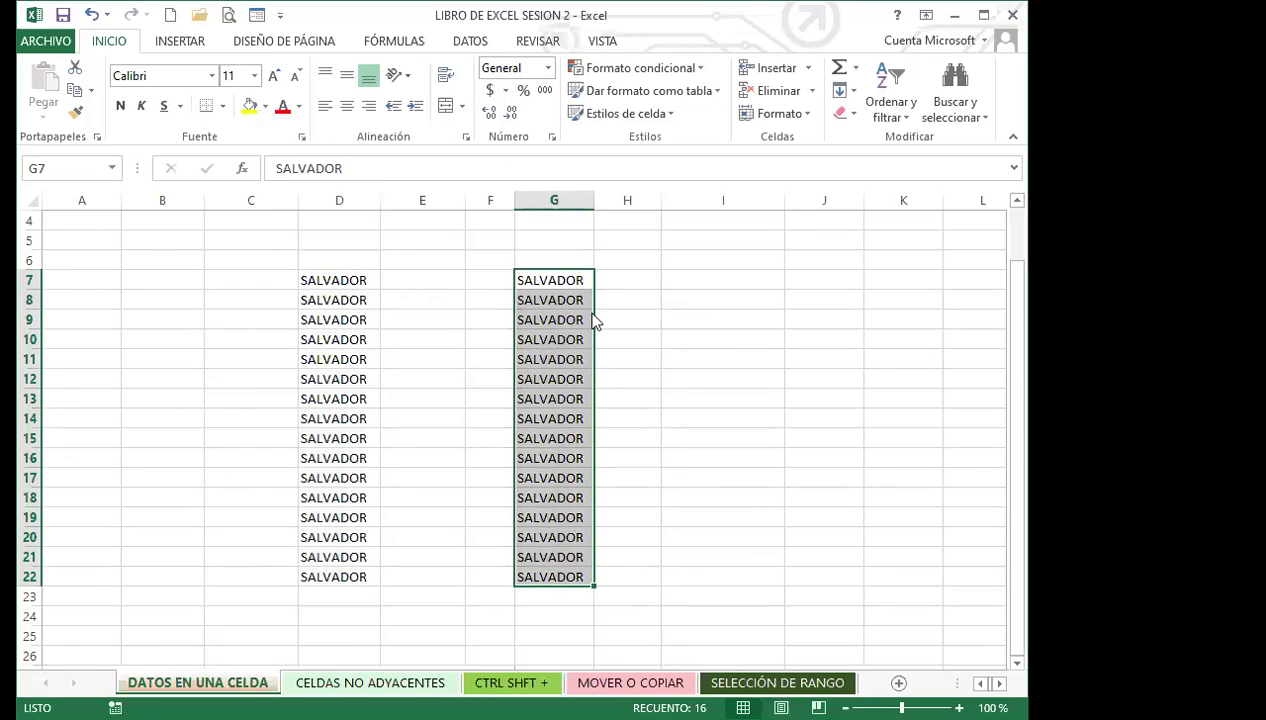
key(ctrl+c)
drag(665, 280, 690, 577)
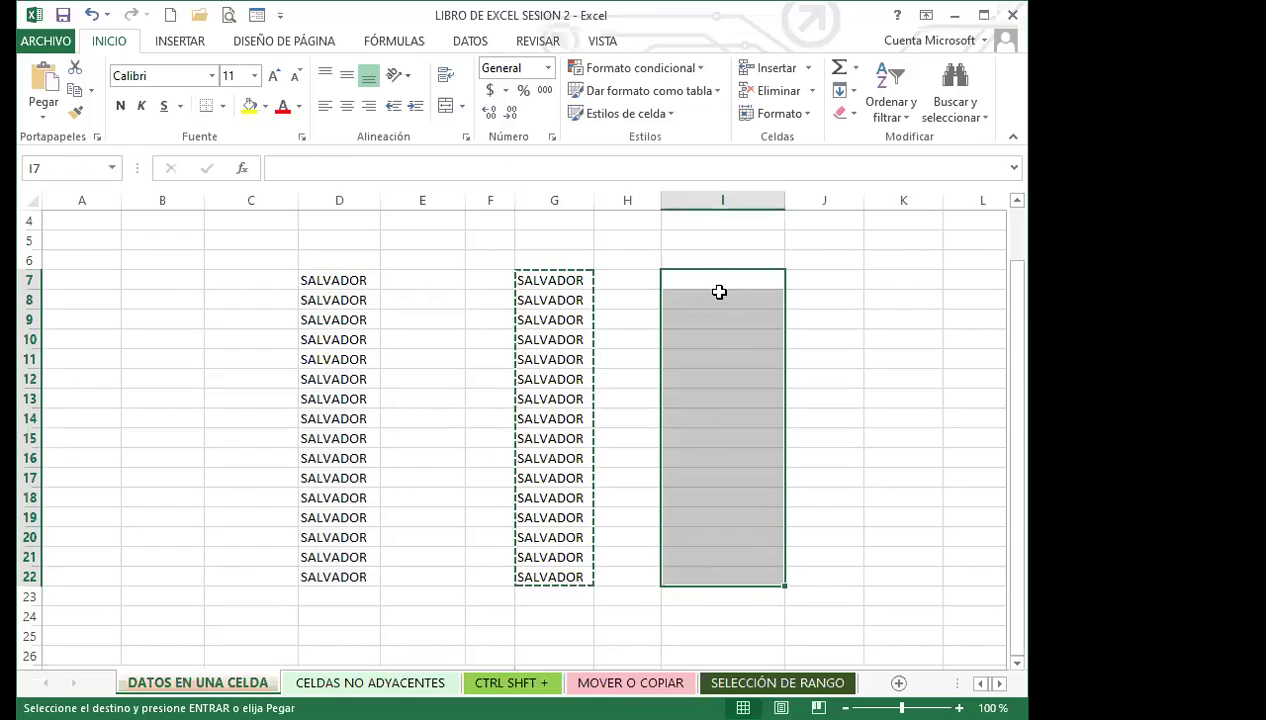
click(705, 278)
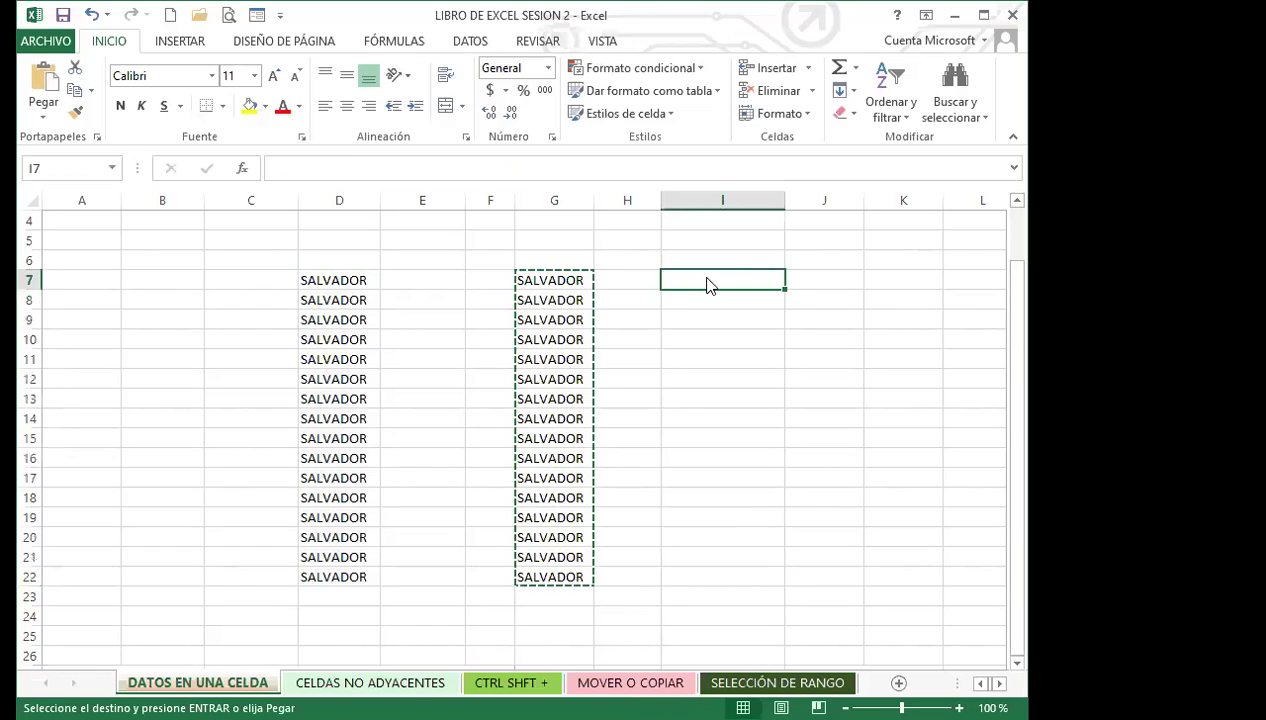
right_click(745, 375)
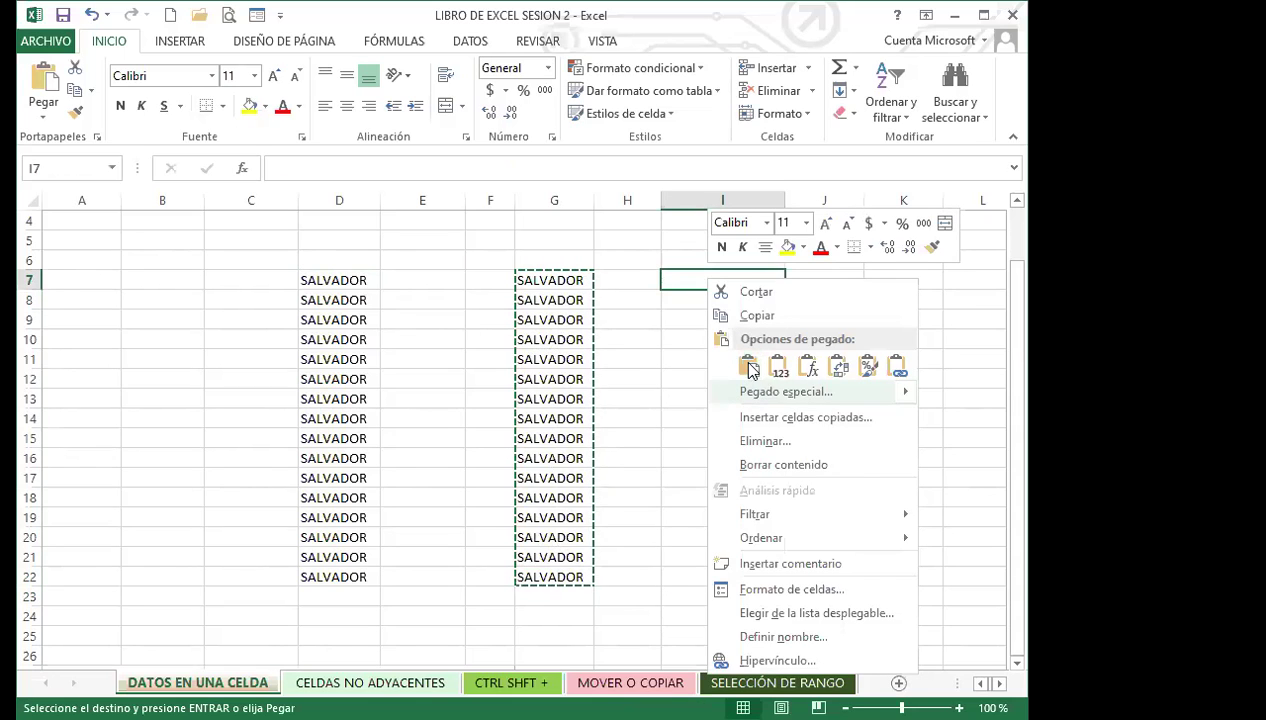
click(703, 277)
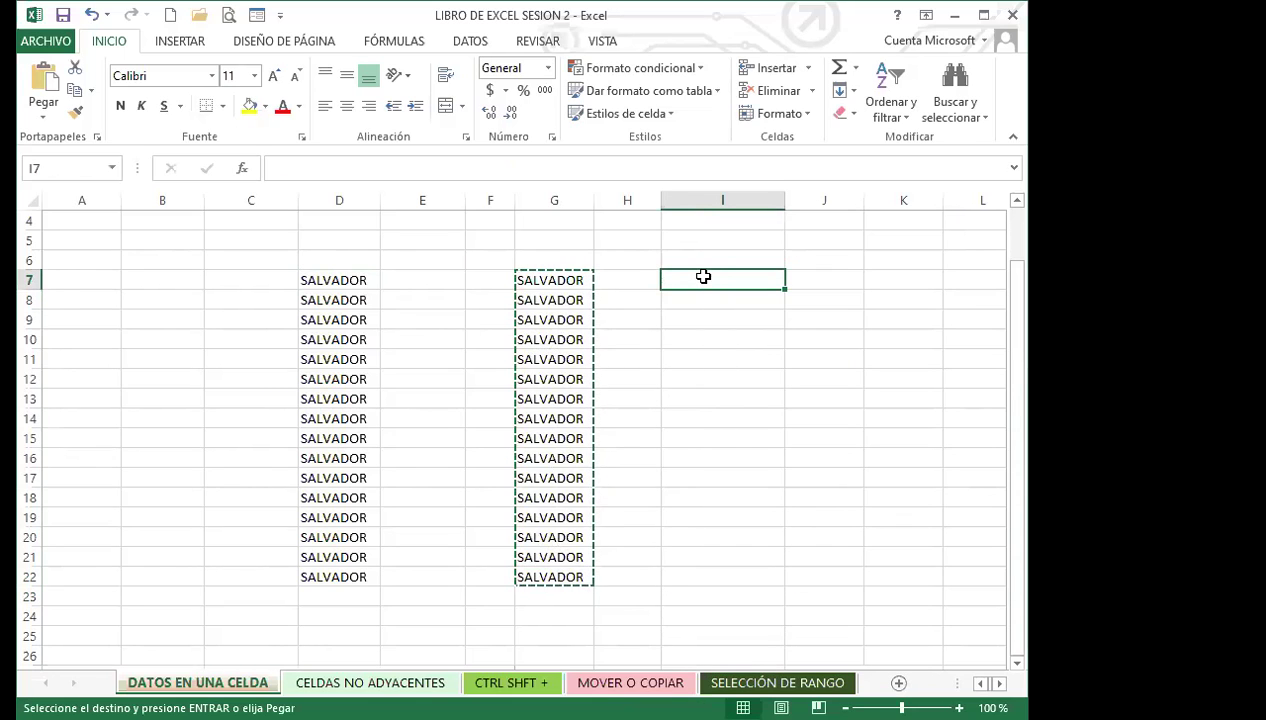
right_click(705, 286)
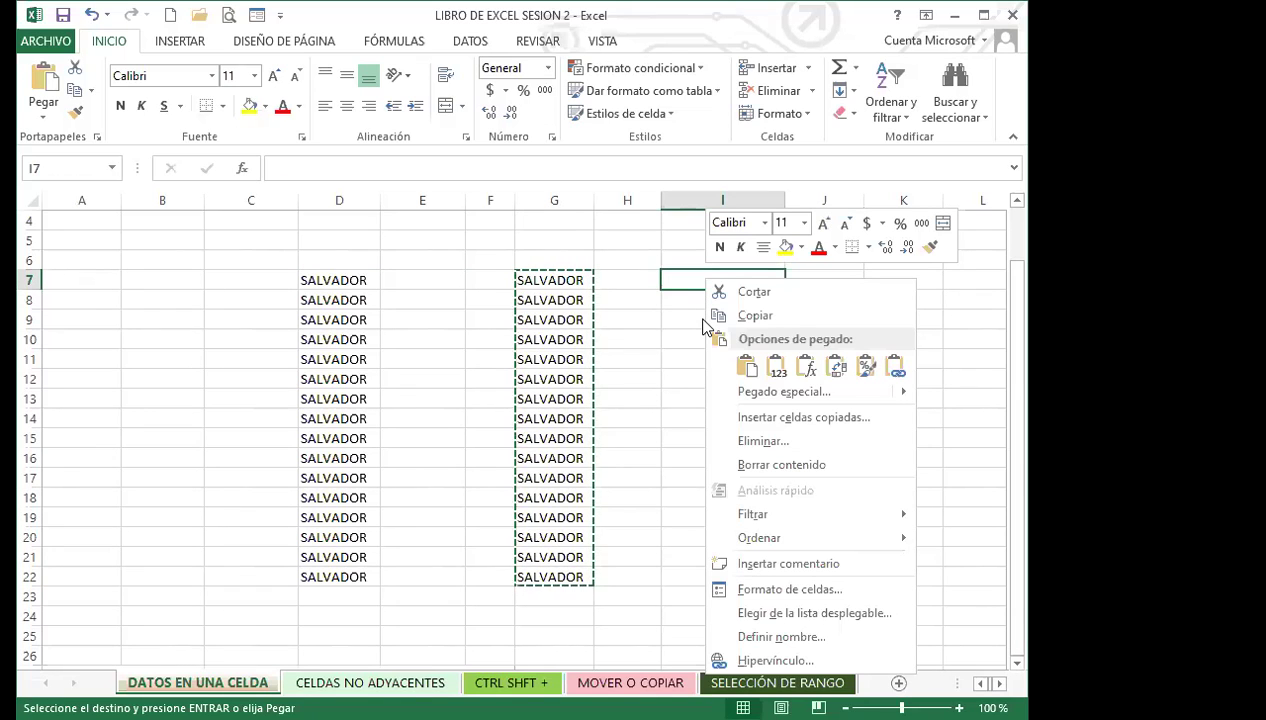
click(745, 369)
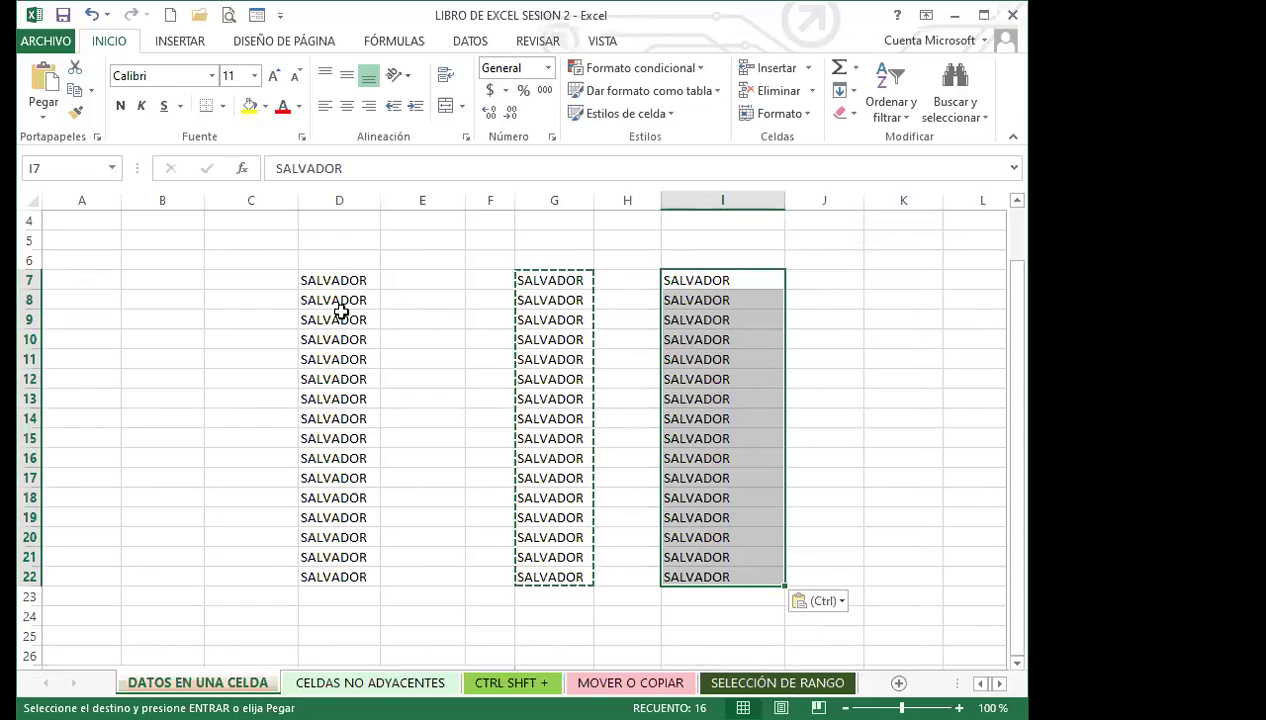
- Delete all three SALVADOR lists in D7:I22
drag(349, 284, 350, 577)
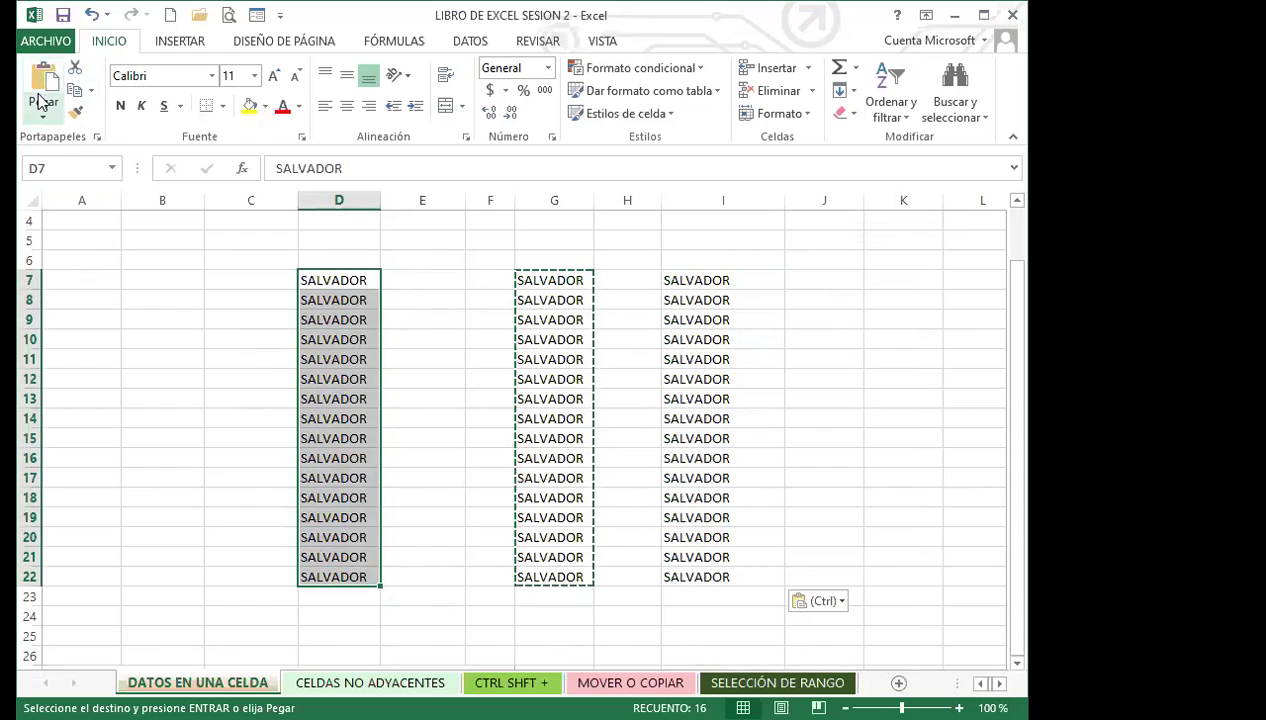
click(263, 335)
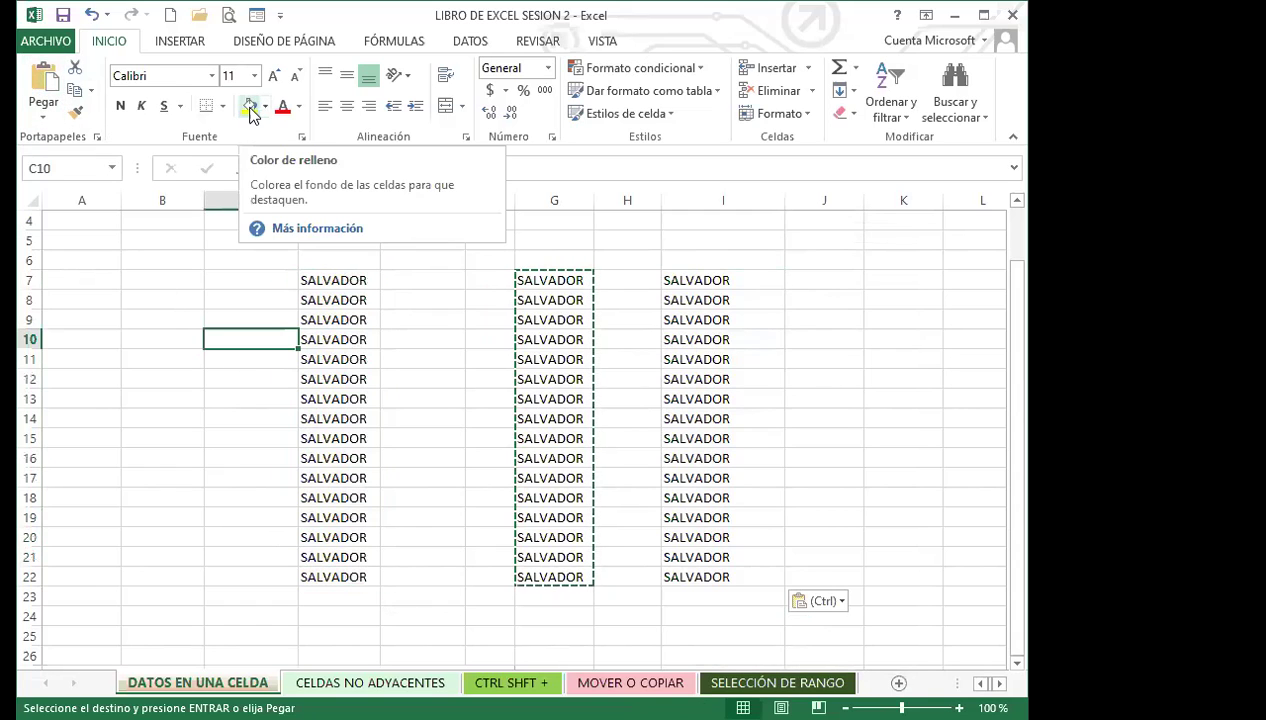
click(407, 318)
drag(359, 277, 740, 584)
key(Delete)
click(232, 351)
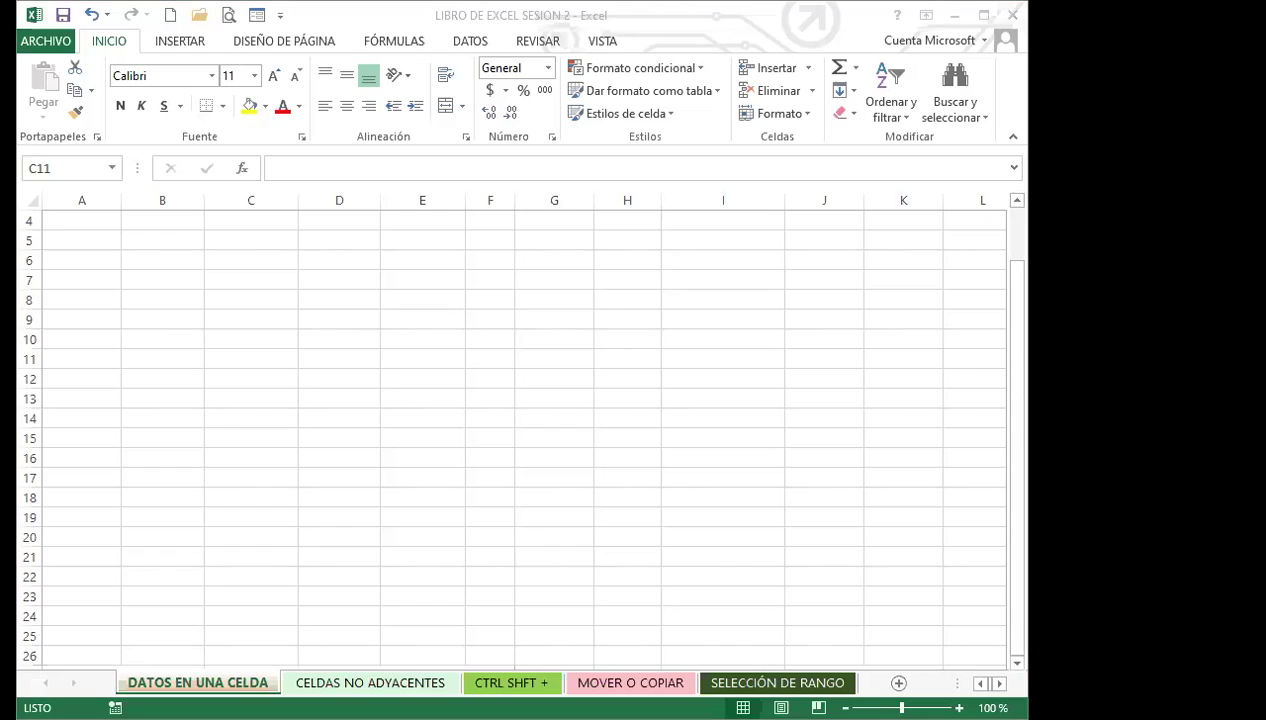
- Delete the entire row 1 that holds the EL SALVADOR, HOLA, HOLA MUNDO and date cells
drag(422, 556, 422, 537)
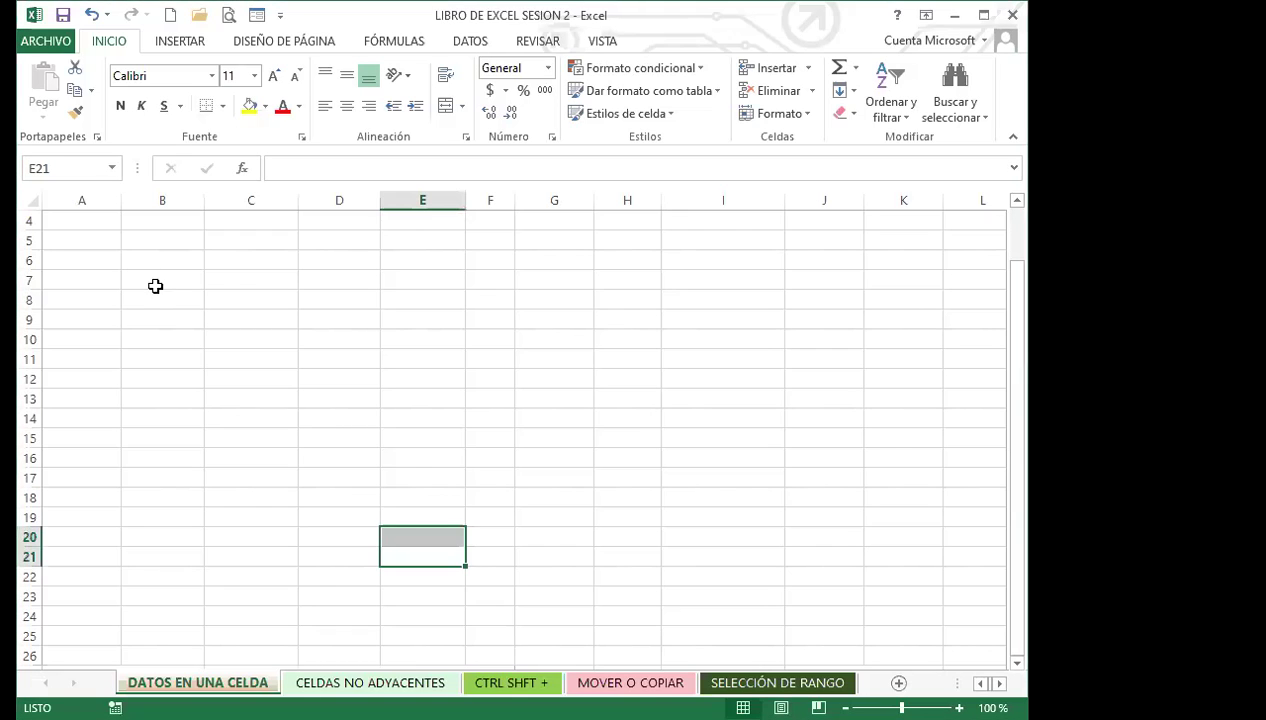
scroll(96, 294, up, 1)
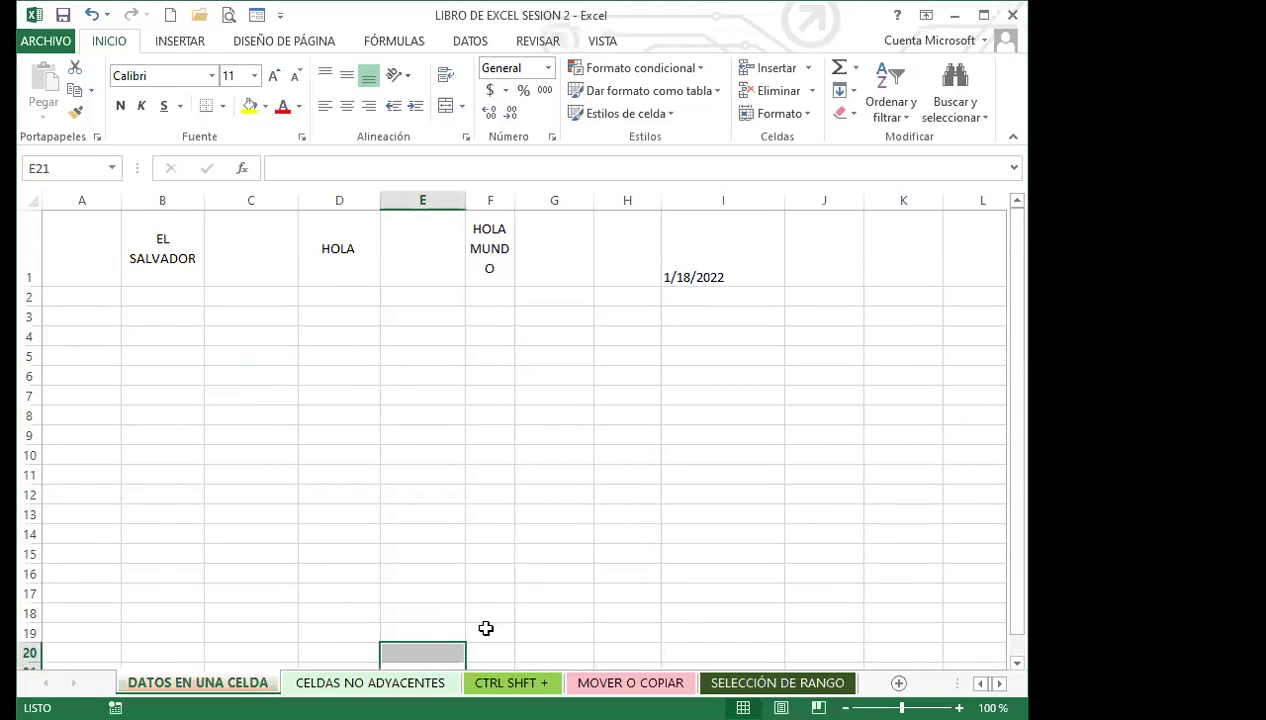
click(30, 262)
click(768, 90)
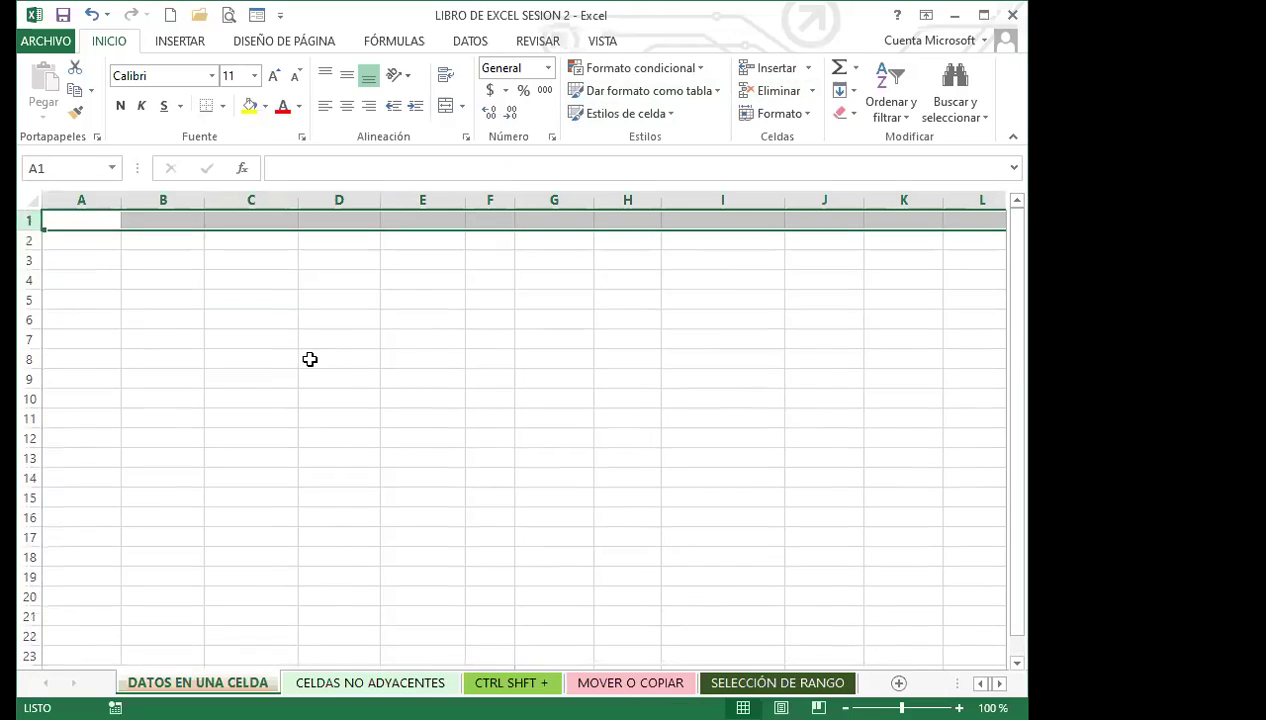
click(306, 359)
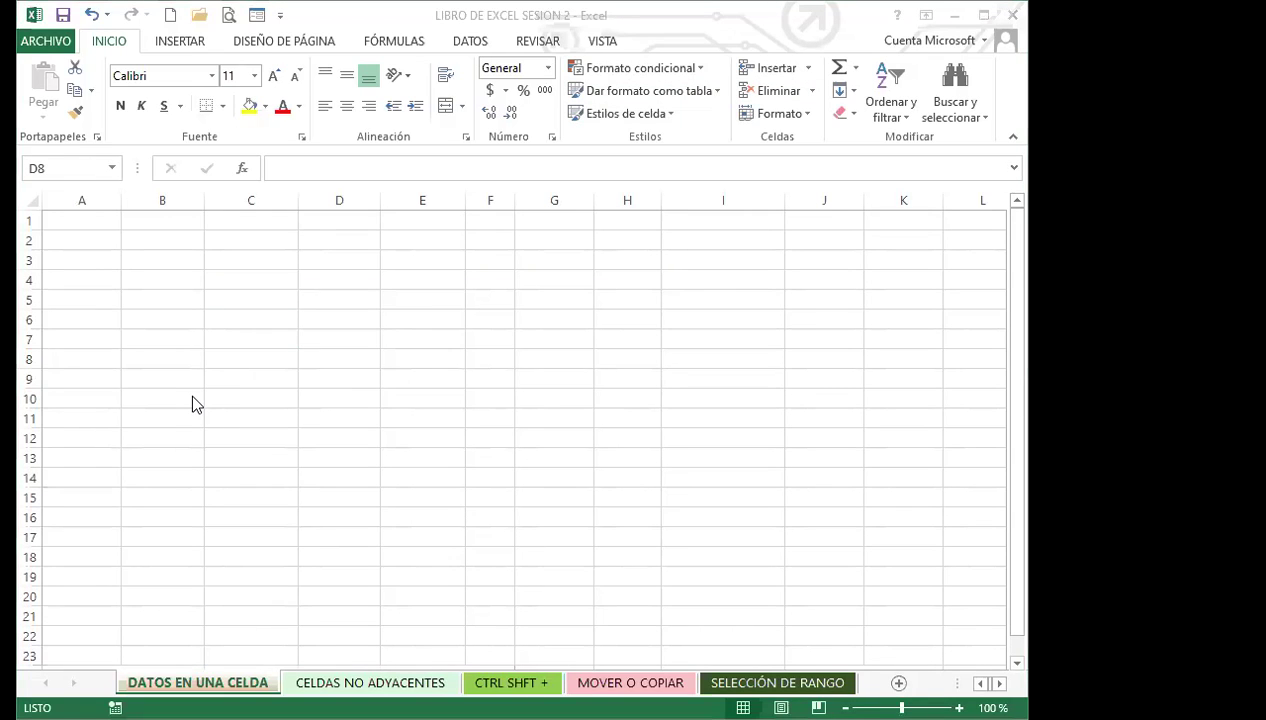
- Select the entire worksheet and view it at 10% zoom before returning to 100%
click(96, 220)
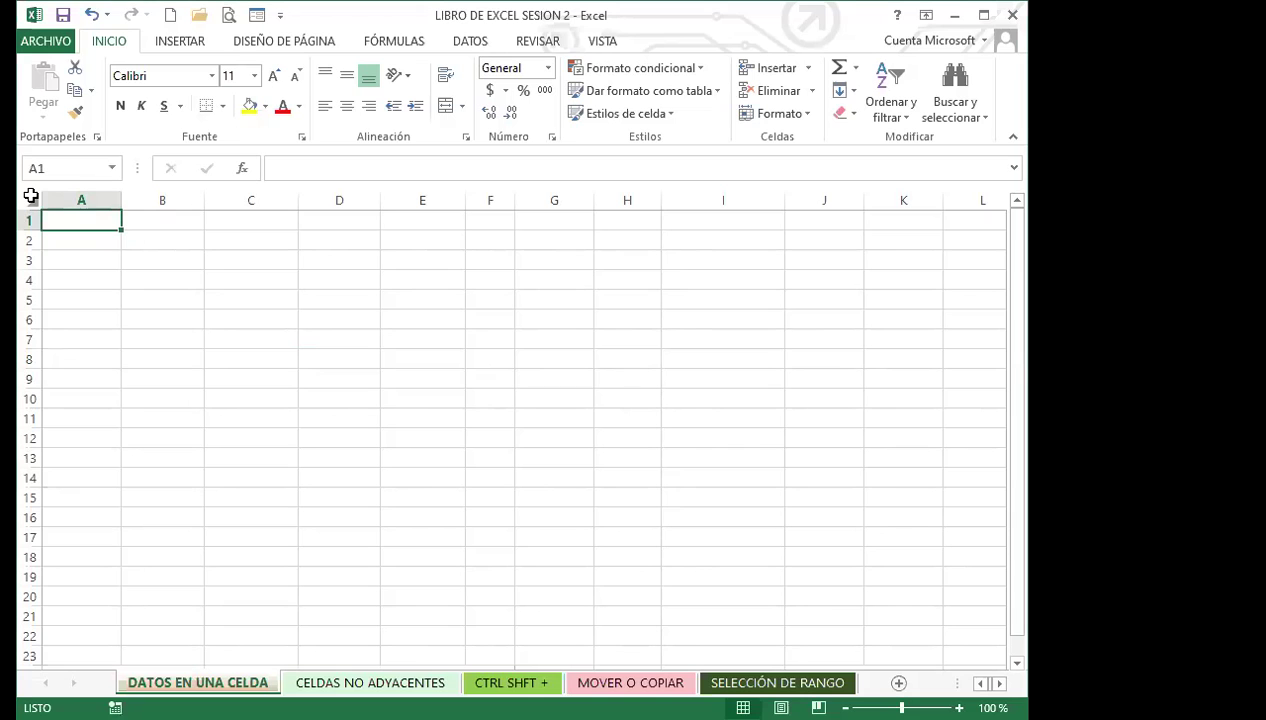
click(31, 196)
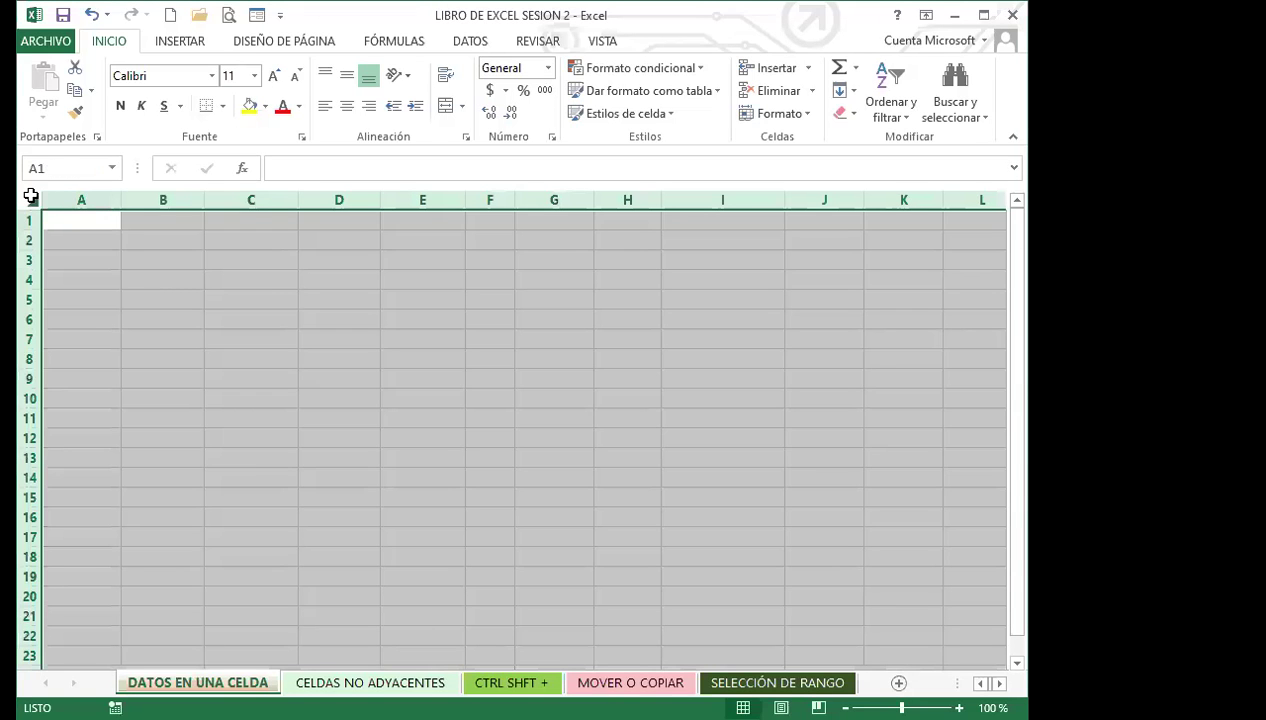
ctrl+scroll(348, 393, down, 4)
ctrl+scroll(370, 426, down, 2)
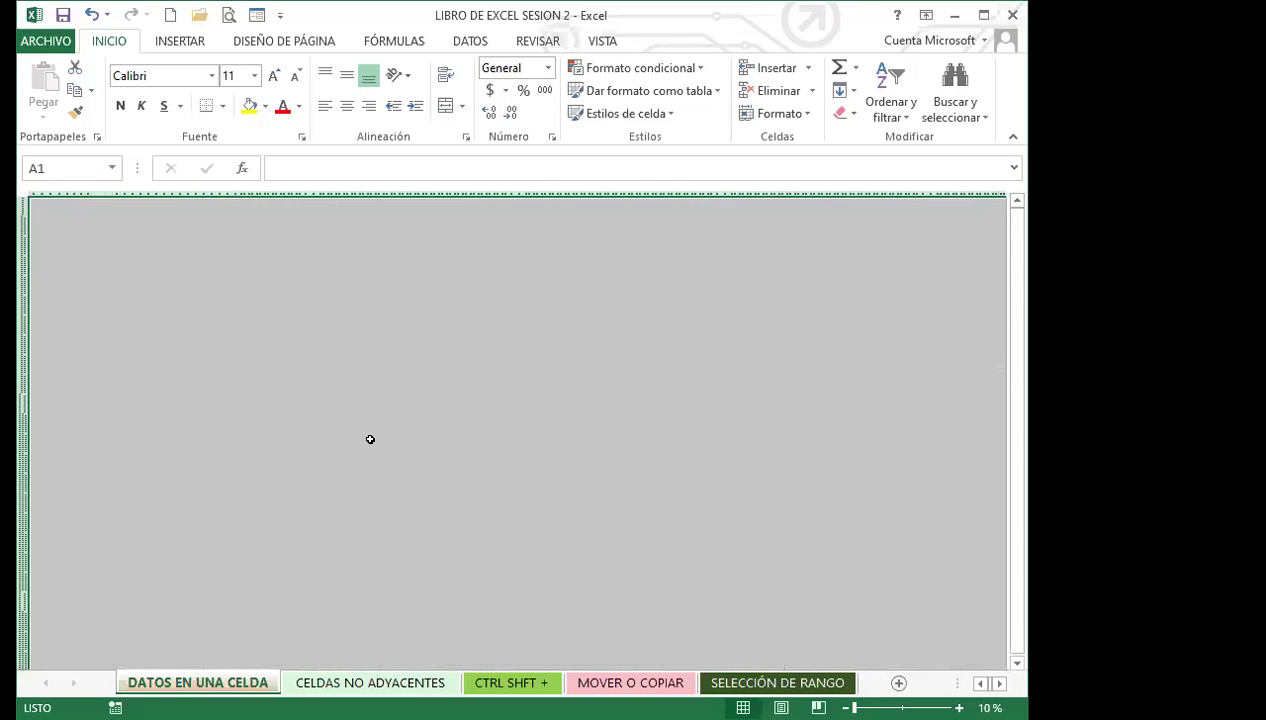
ctrl+scroll(226, 432, up, 6)
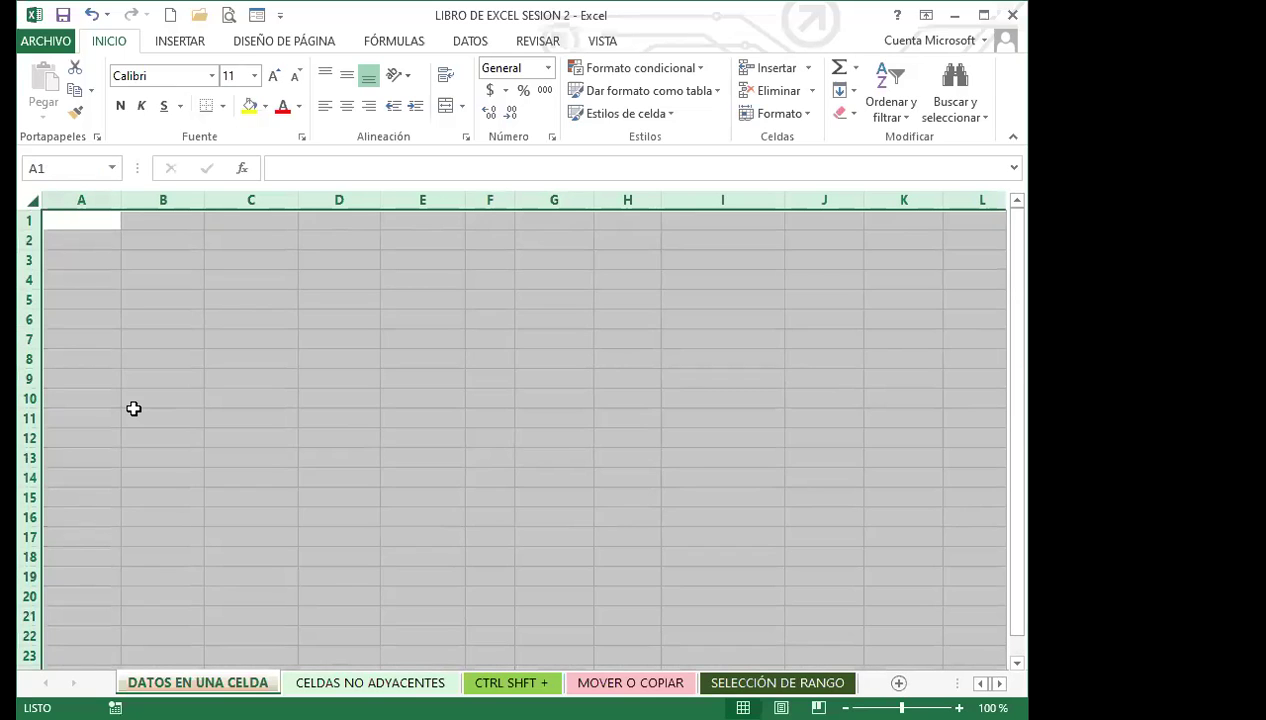
click(164, 378)
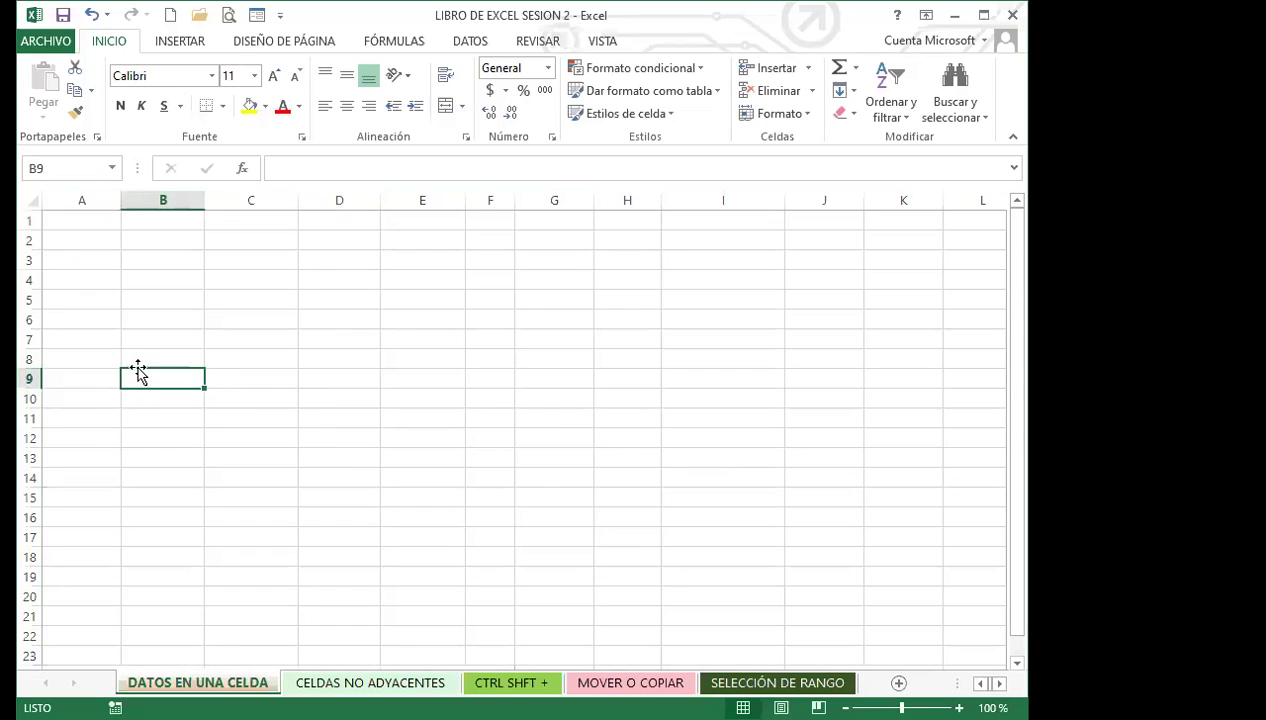
- Select whole columns C and D and whole rows 4 and 6, one at a time
click(256, 200)
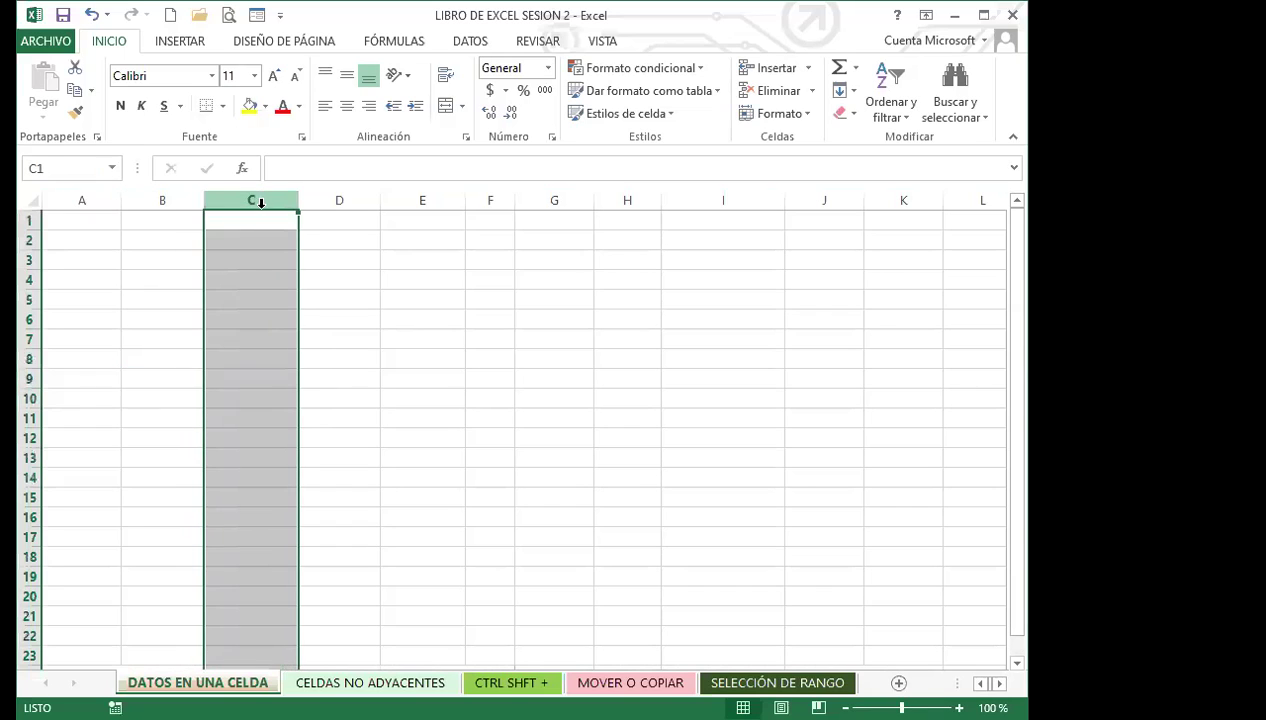
click(338, 274)
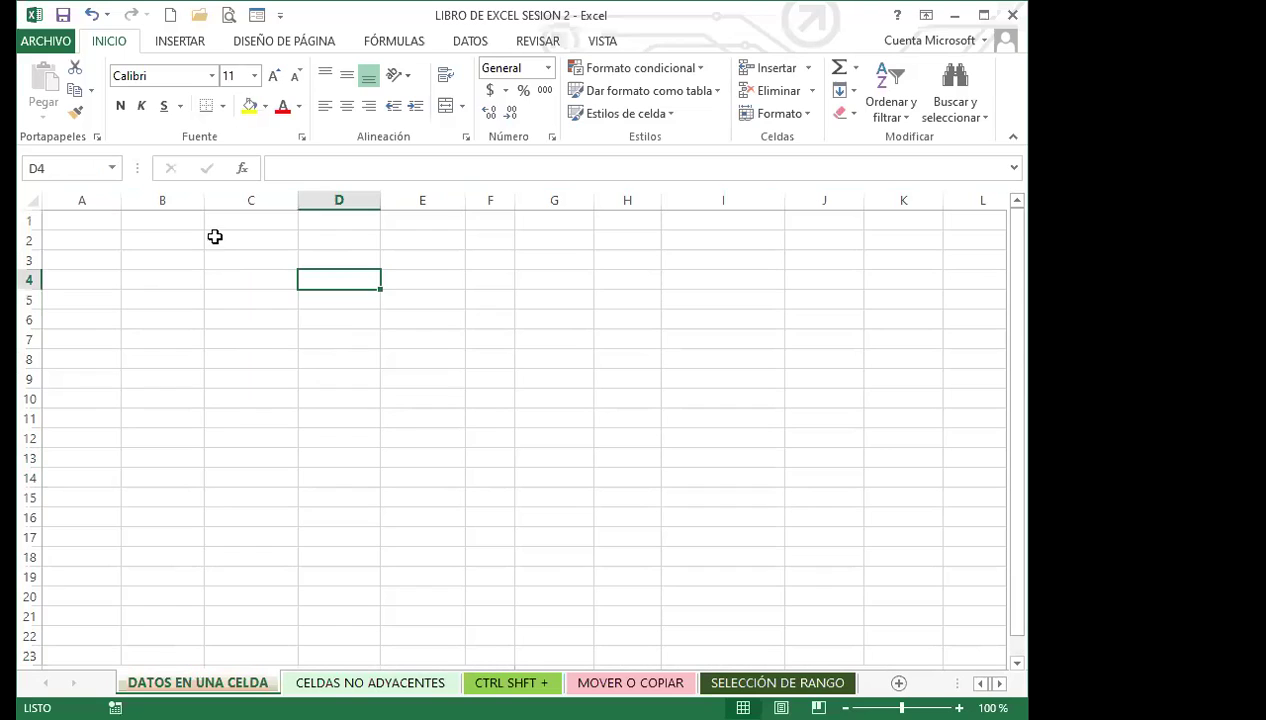
click(251, 200)
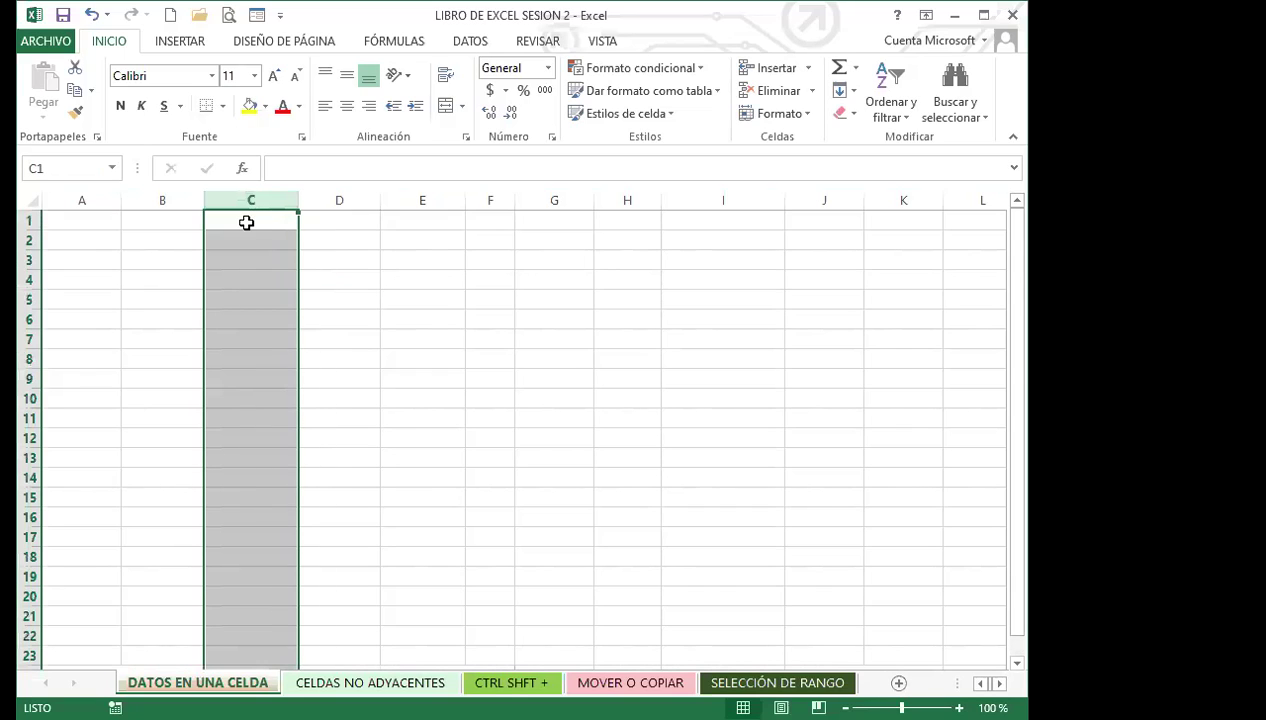
click(339, 200)
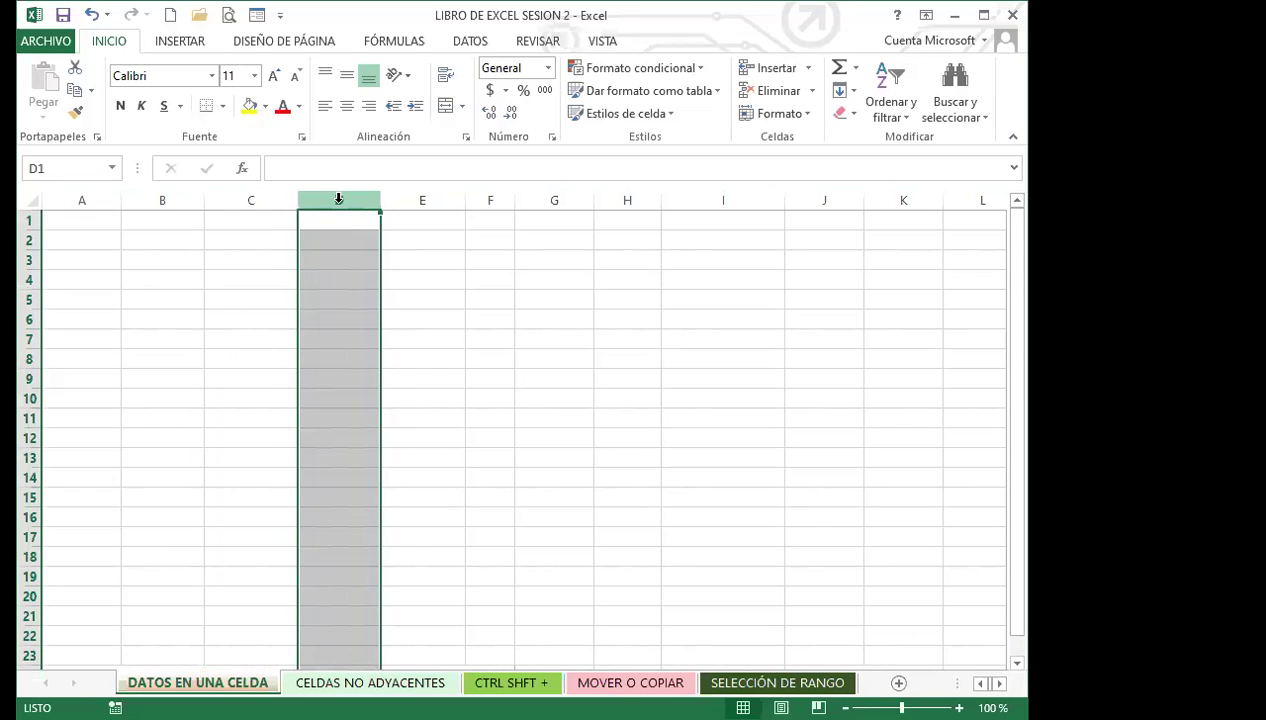
click(31, 279)
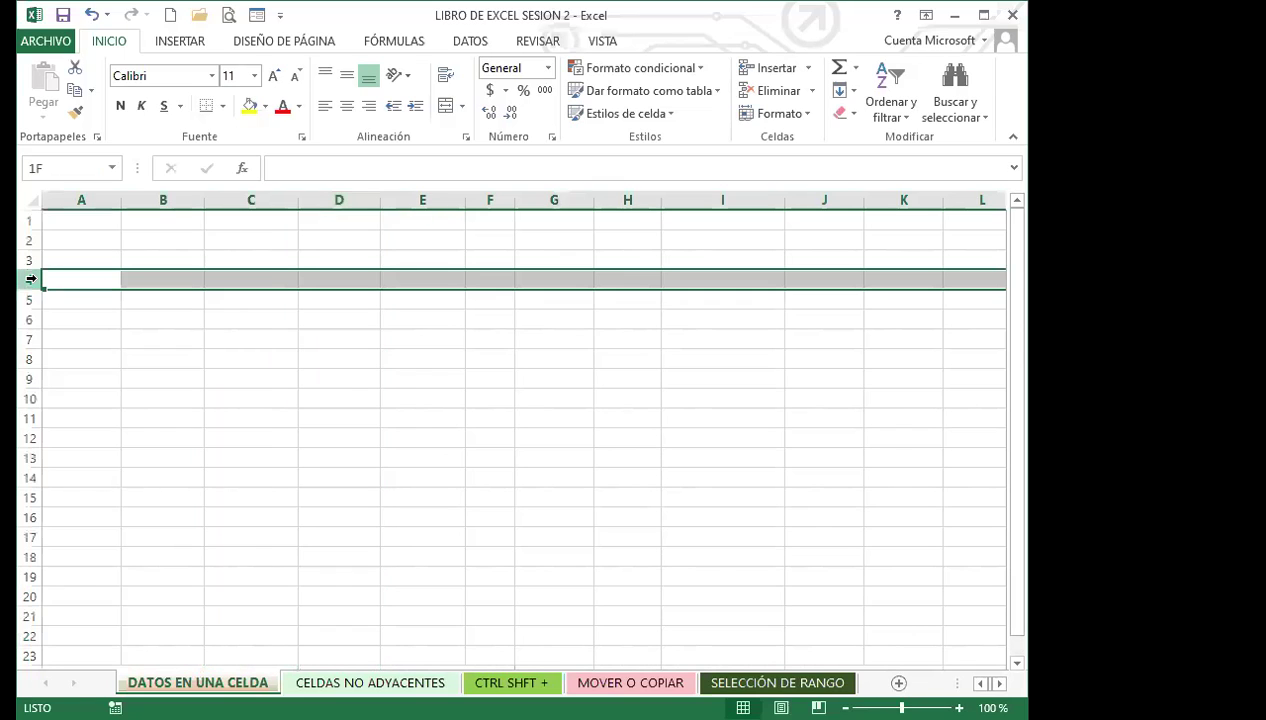
click(31, 318)
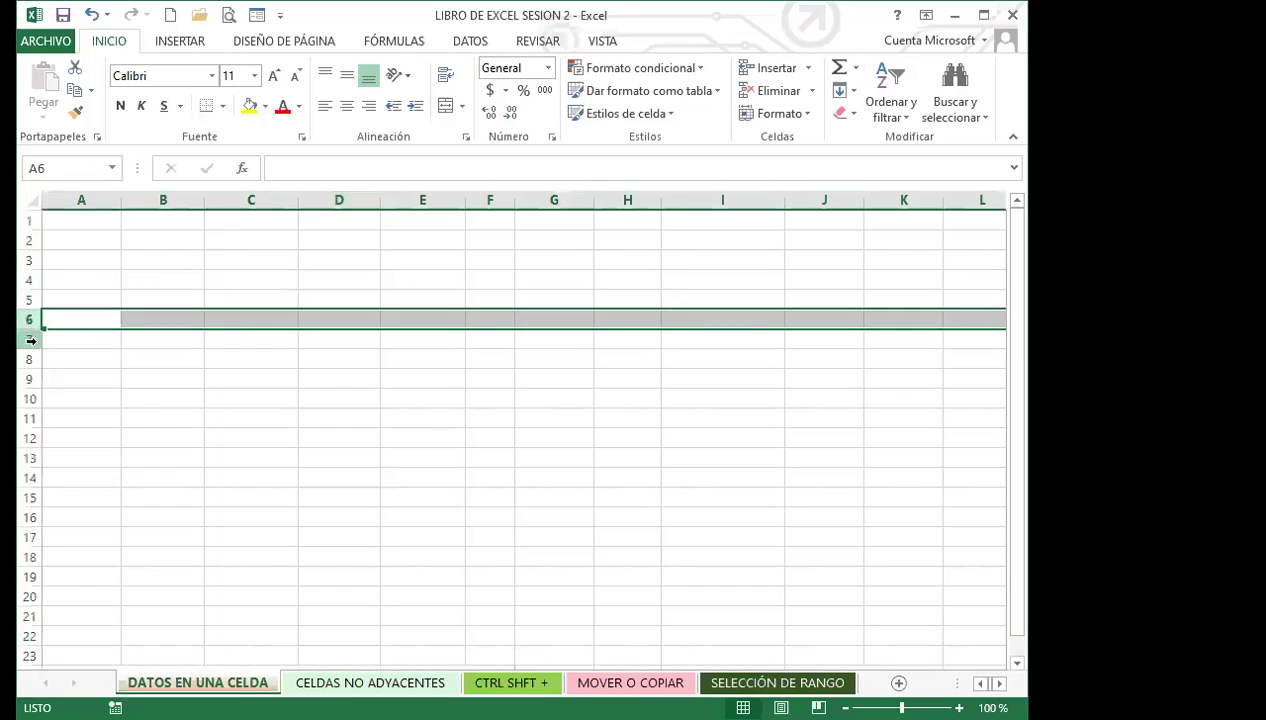
- Add rows 7 through 12 one by one to the existing selection of row 6
ctrl+click(31, 338)
ctrl+click(28, 358)
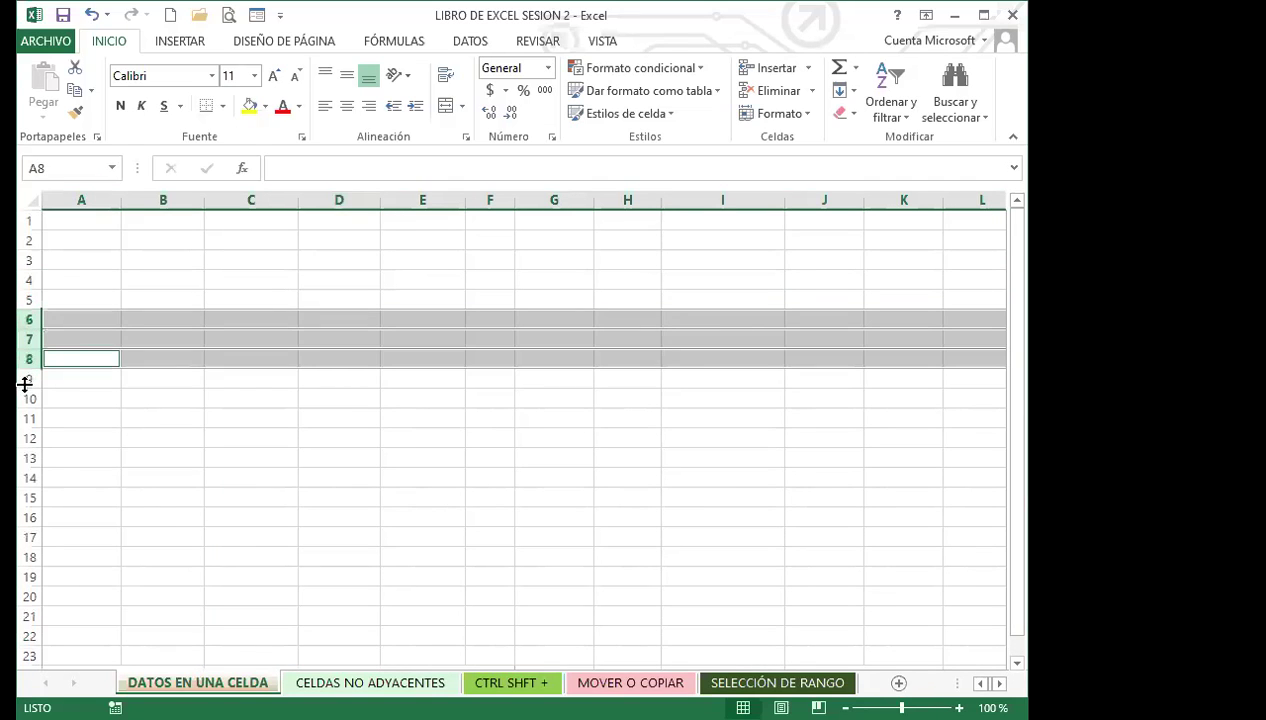
ctrl+click(29, 398)
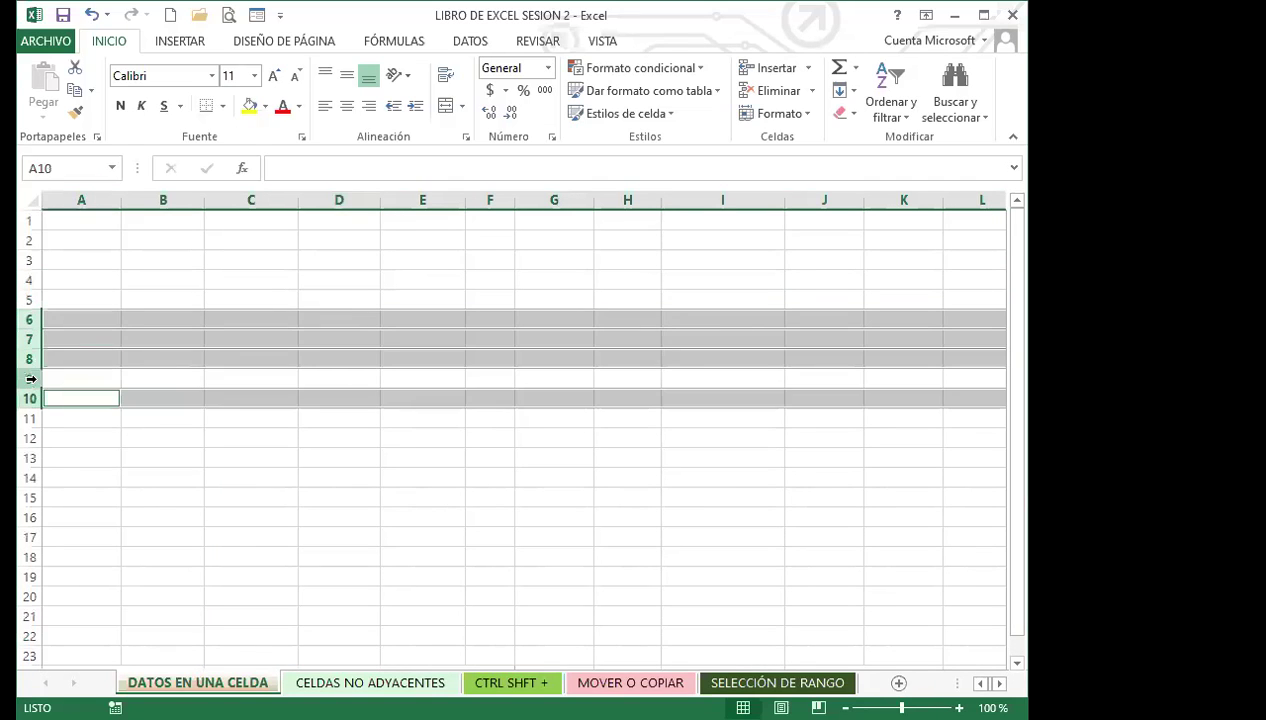
ctrl+click(29, 378)
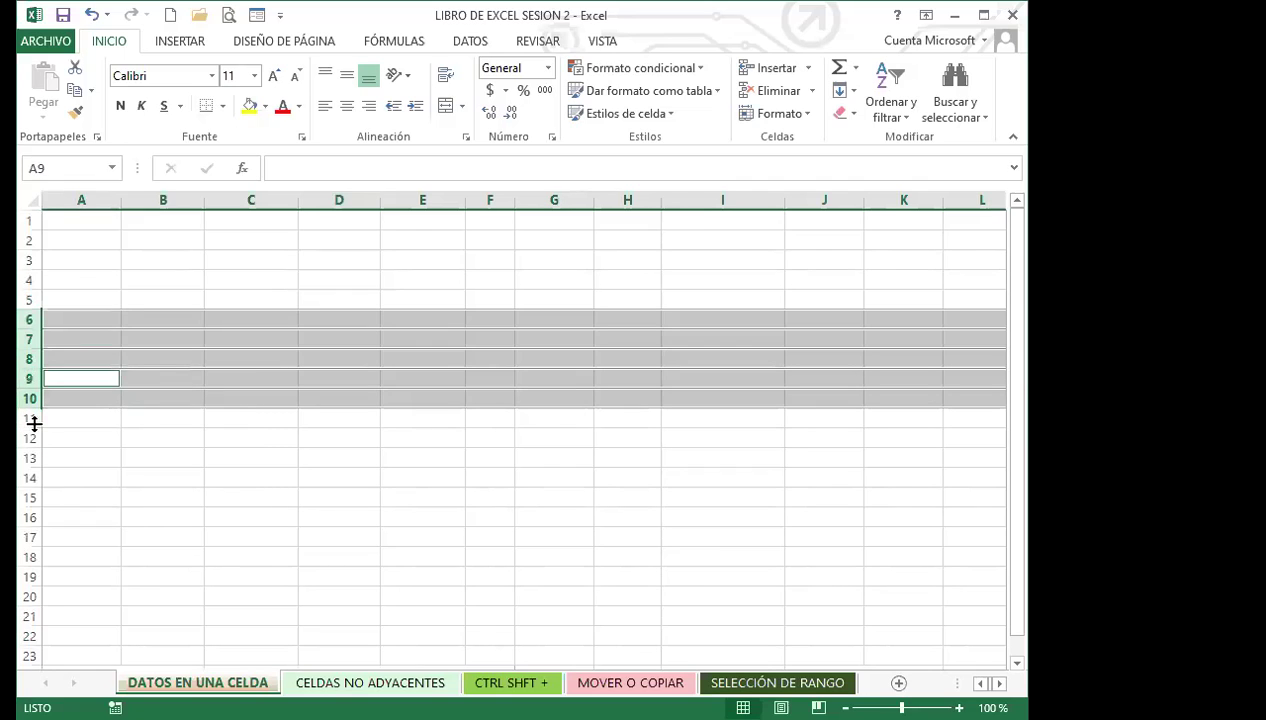
ctrl+click(30, 419)
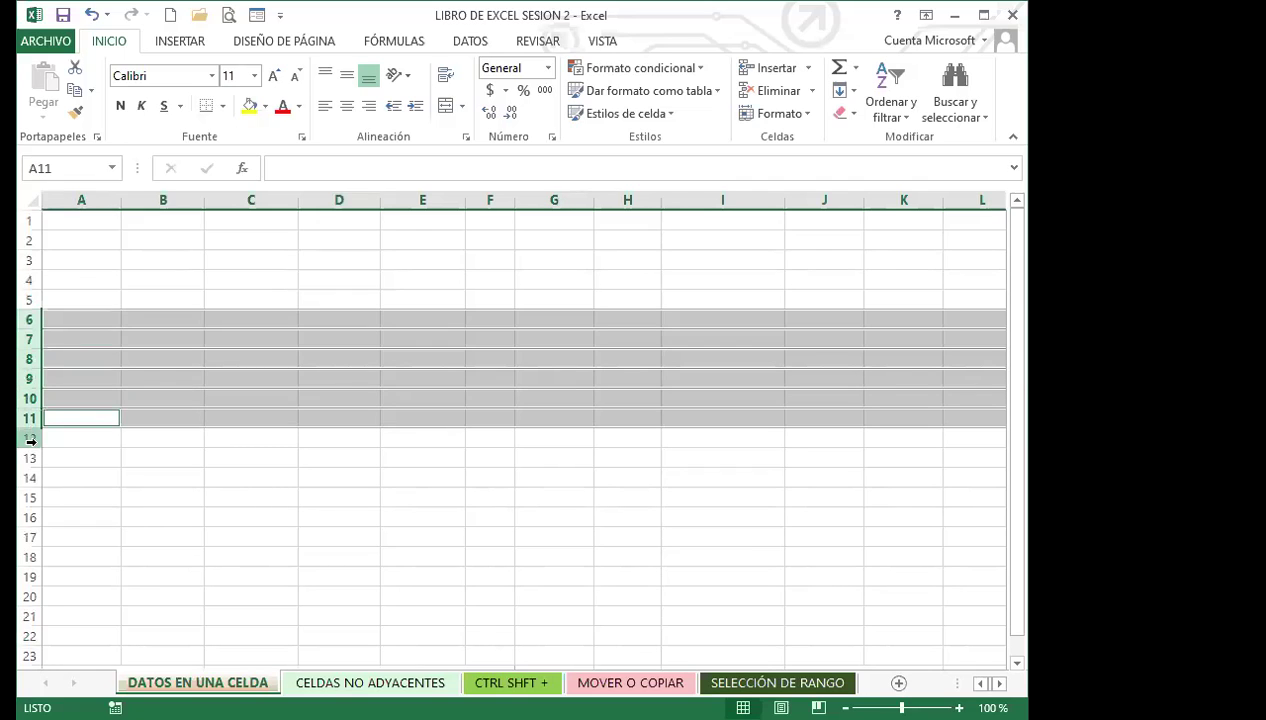
ctrl+click(30, 438)
- Add whole columns C, D, E and F to the multiple row selection, and finish by selecting only cell B10
ctrl+click(258, 200)
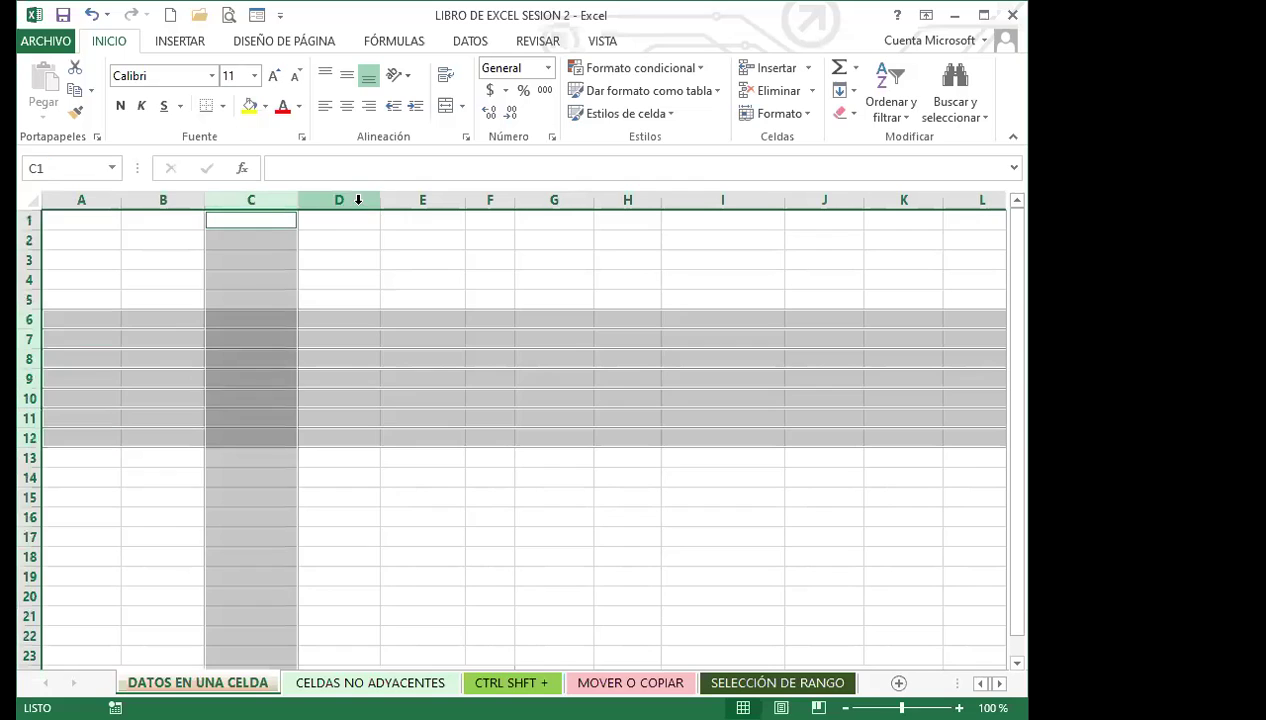
ctrl+click(358, 200)
ctrl+click(441, 200)
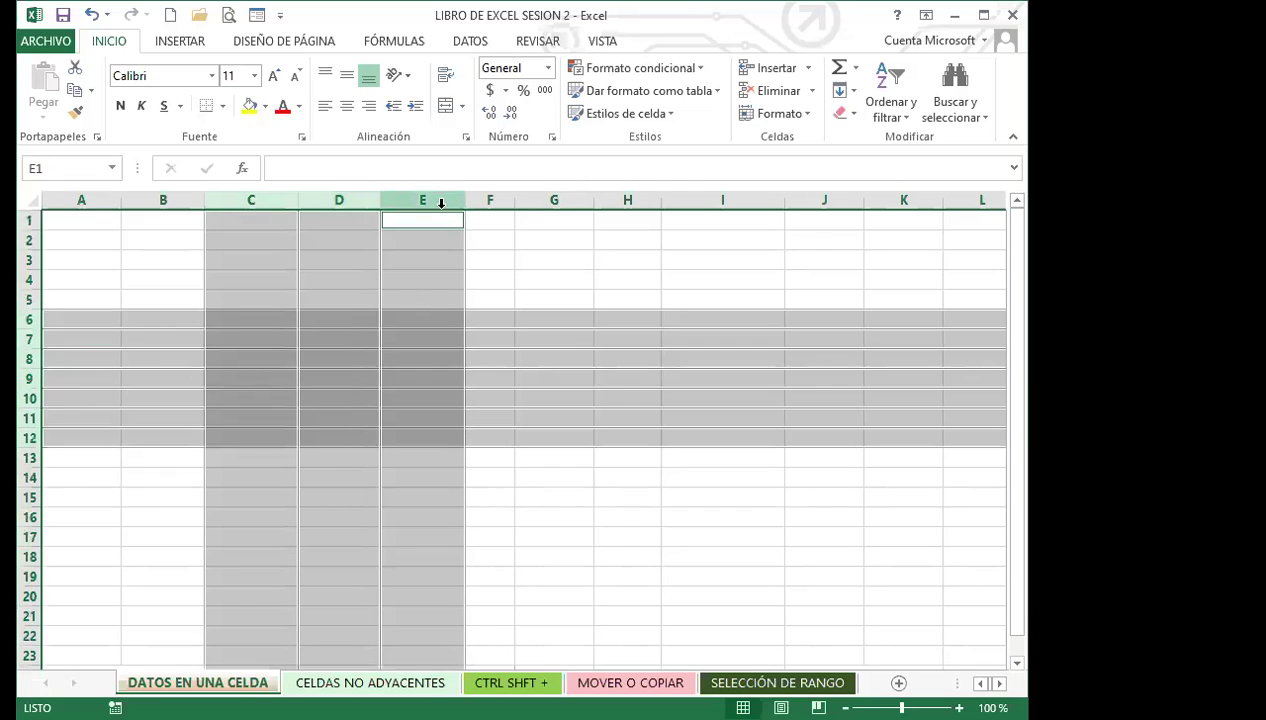
ctrl+click(493, 200)
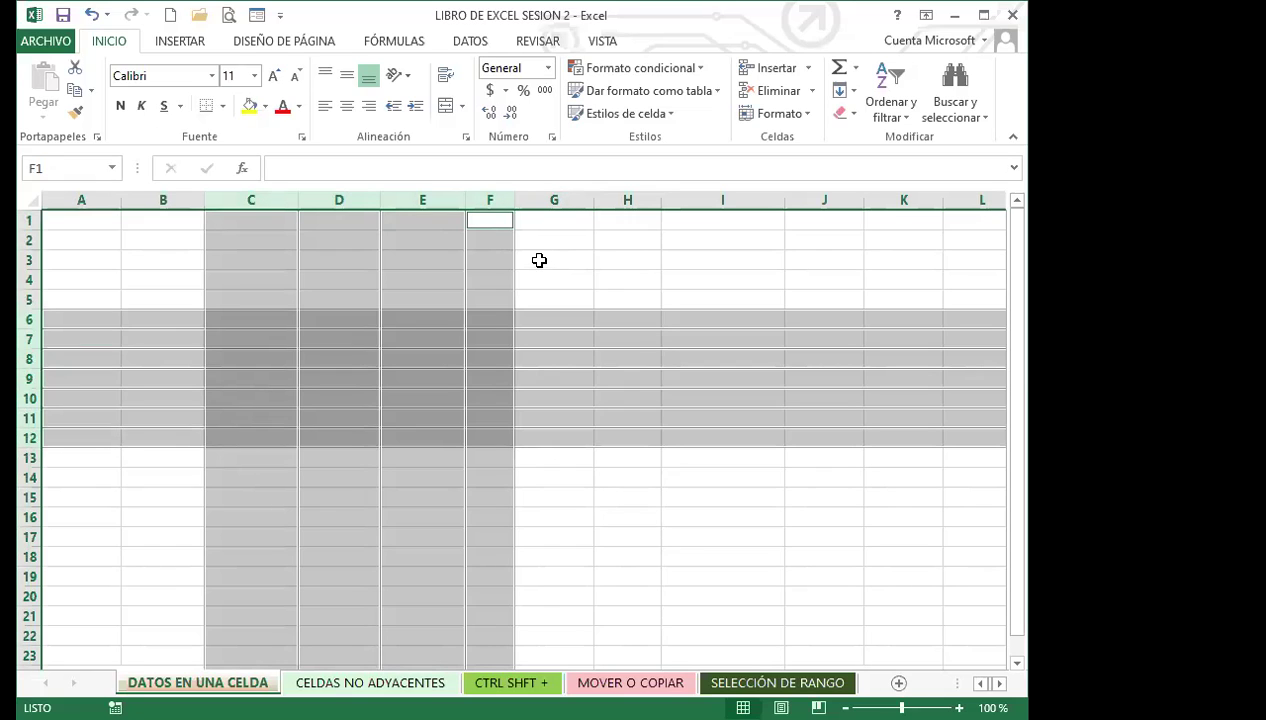
click(166, 392)
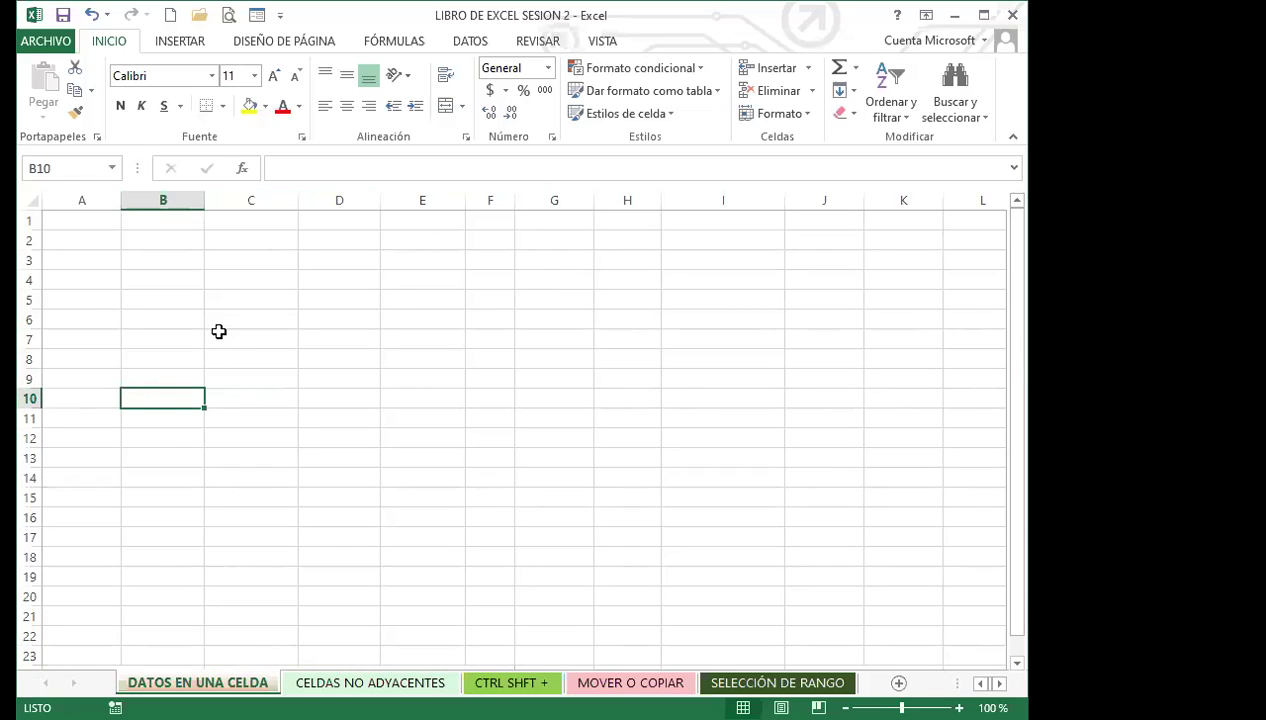
- Starting at A1, extend the selection to the last row of column A and across to the last column, and finish on A5
click(82, 221)
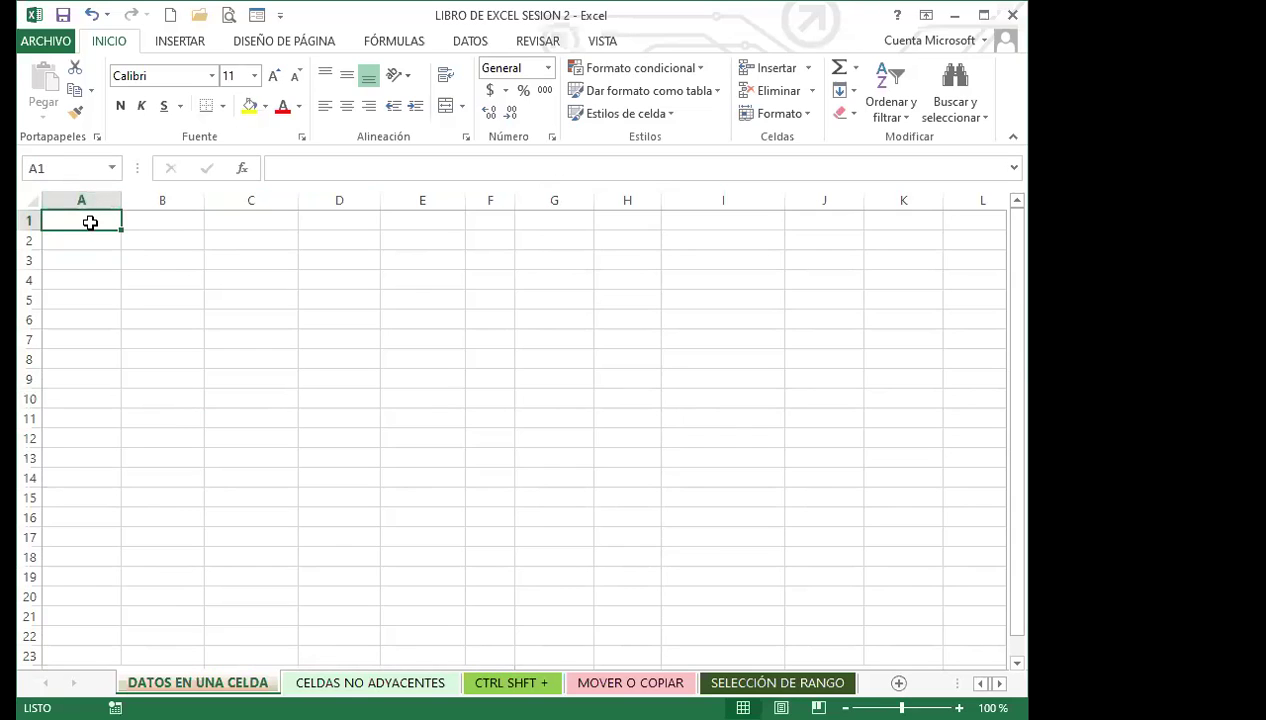
key(ctrl+shift+Down)
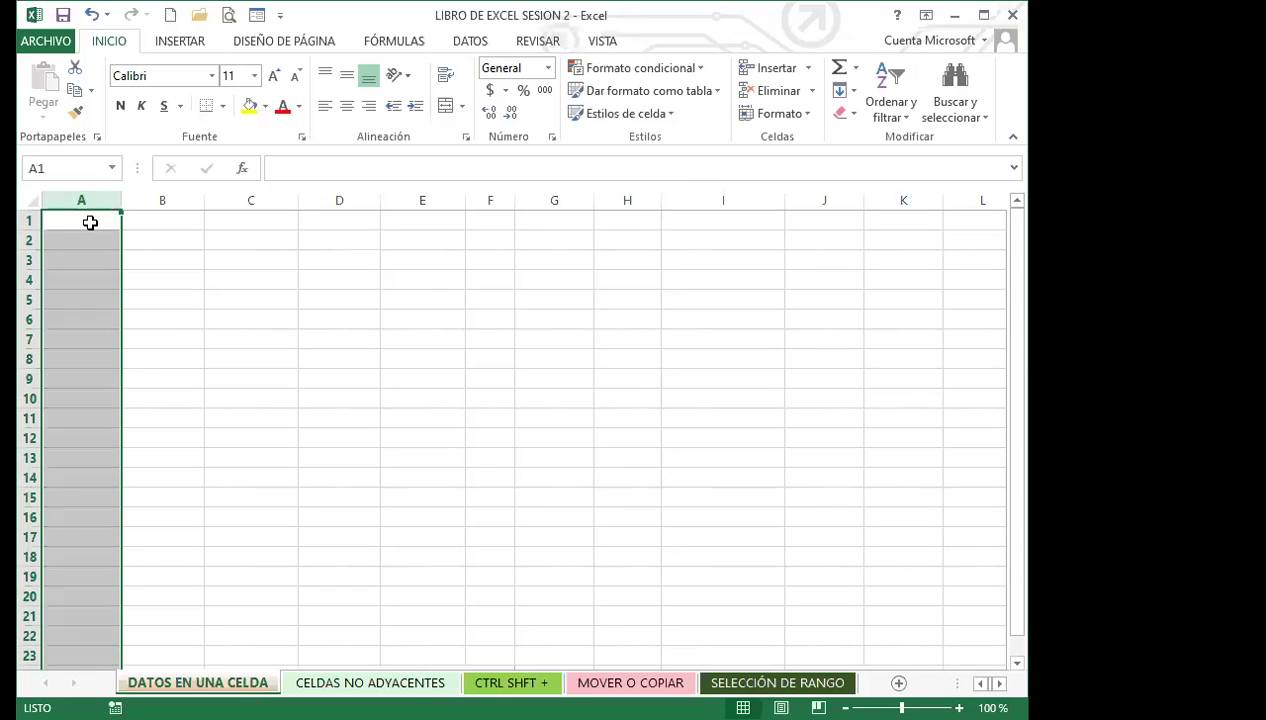
click(90, 222)
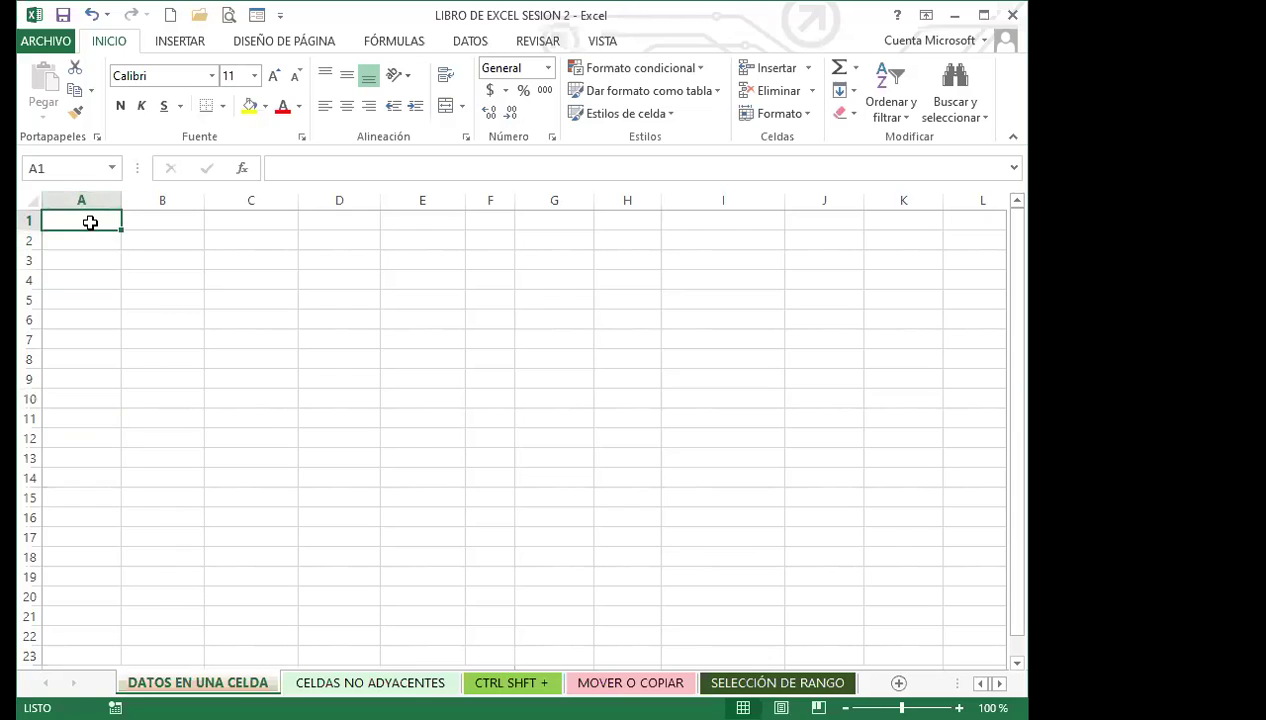
key(ctrl+shift+Down)
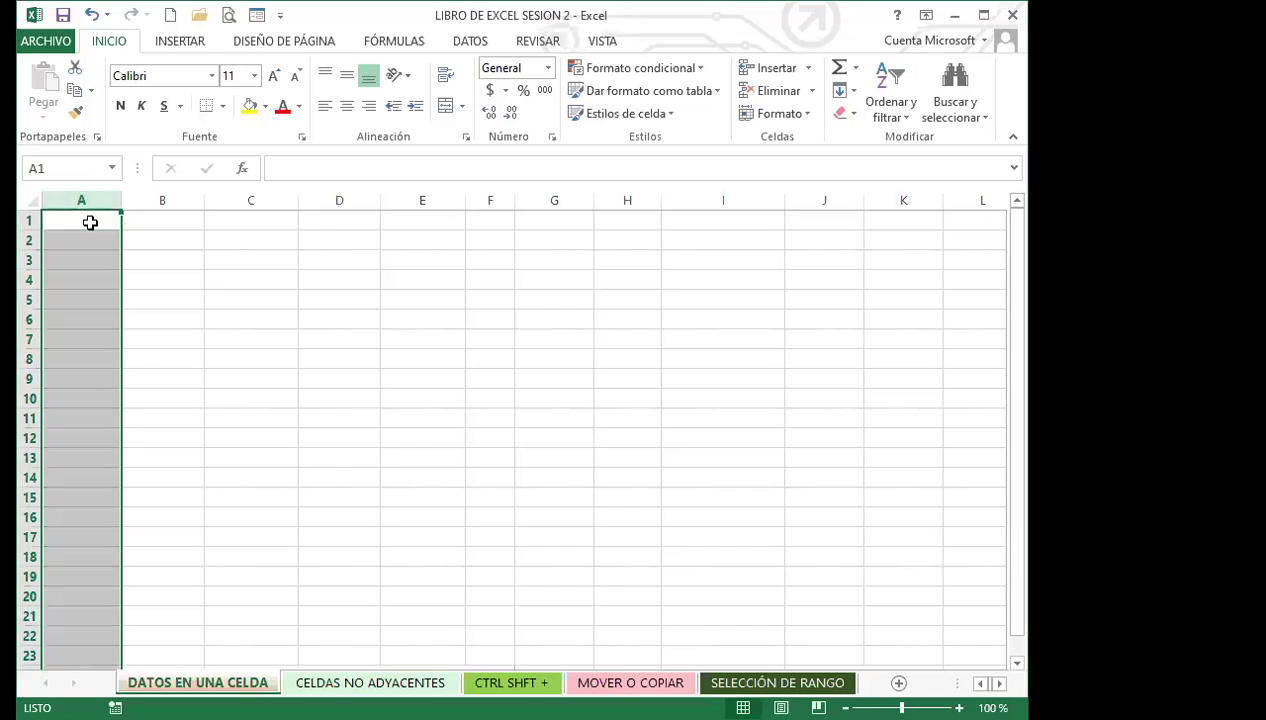
key(ctrl+shift+Right)
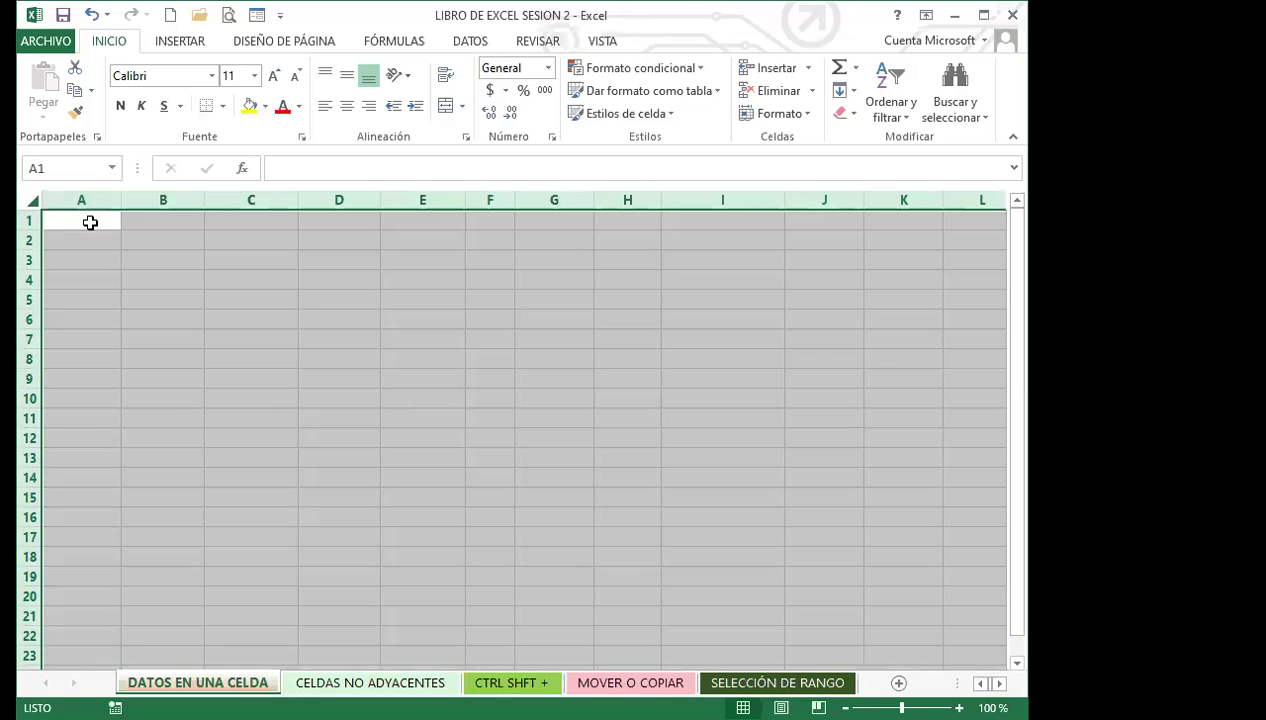
click(110, 292)
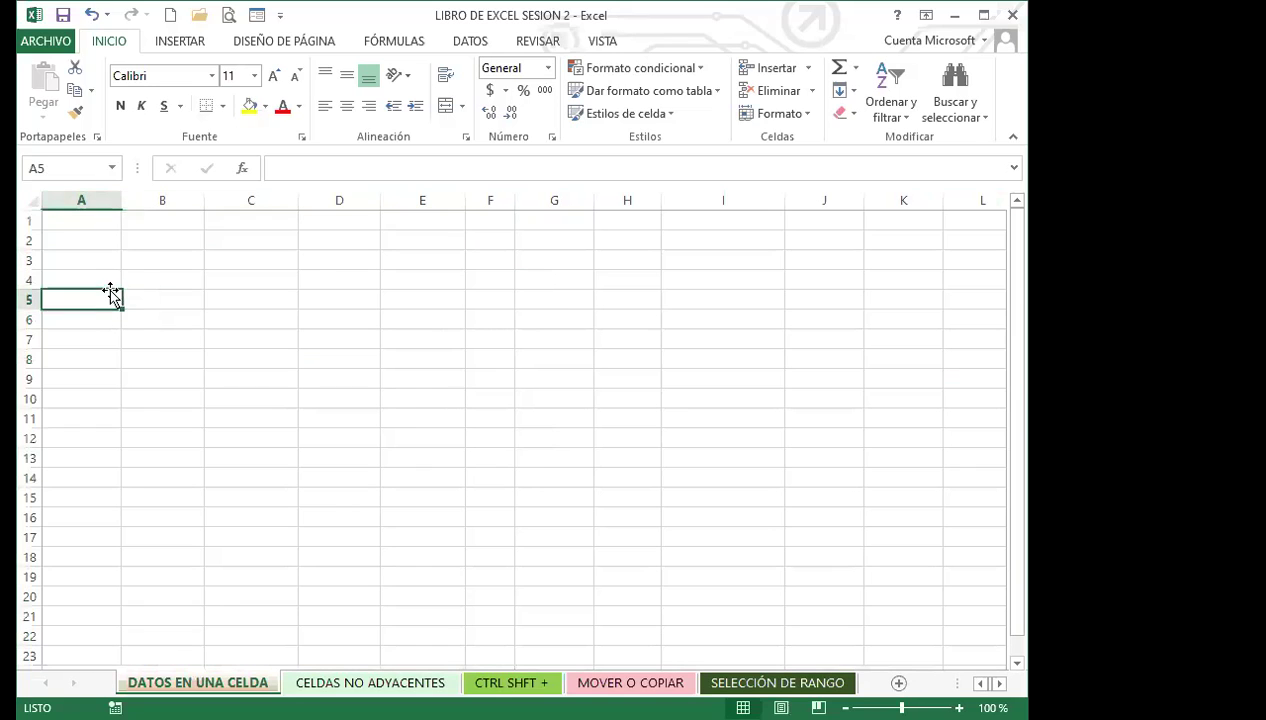
- Select the whole of column B and the entire worksheet in turn
click(169, 201)
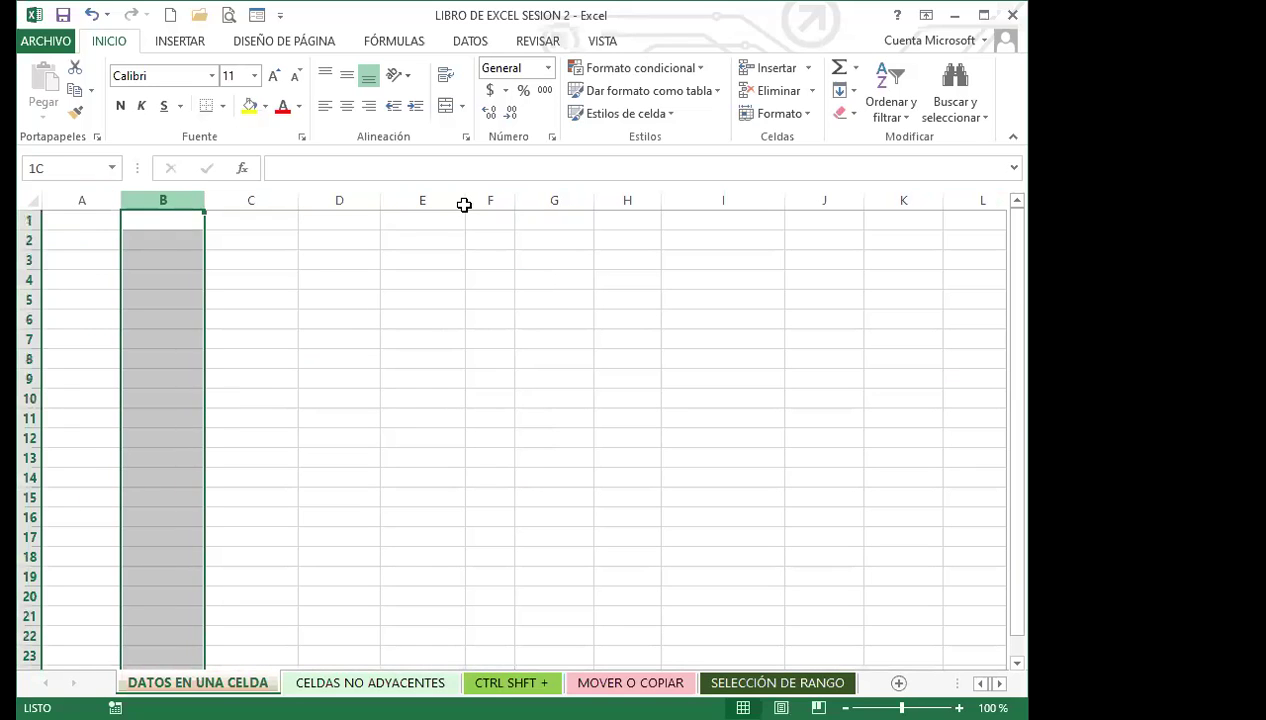
click(319, 282)
click(30, 200)
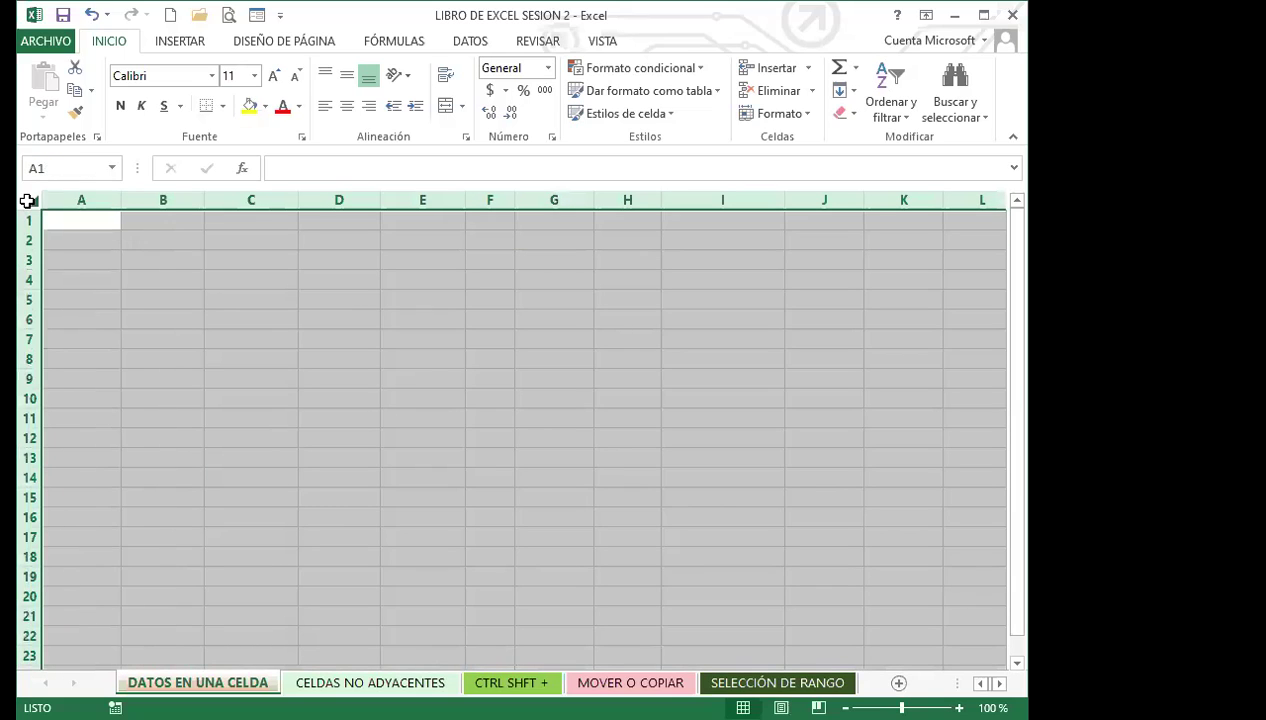
- Select every cell again by extending from A1 to the last row and last column, and finish on A2
click(94, 222)
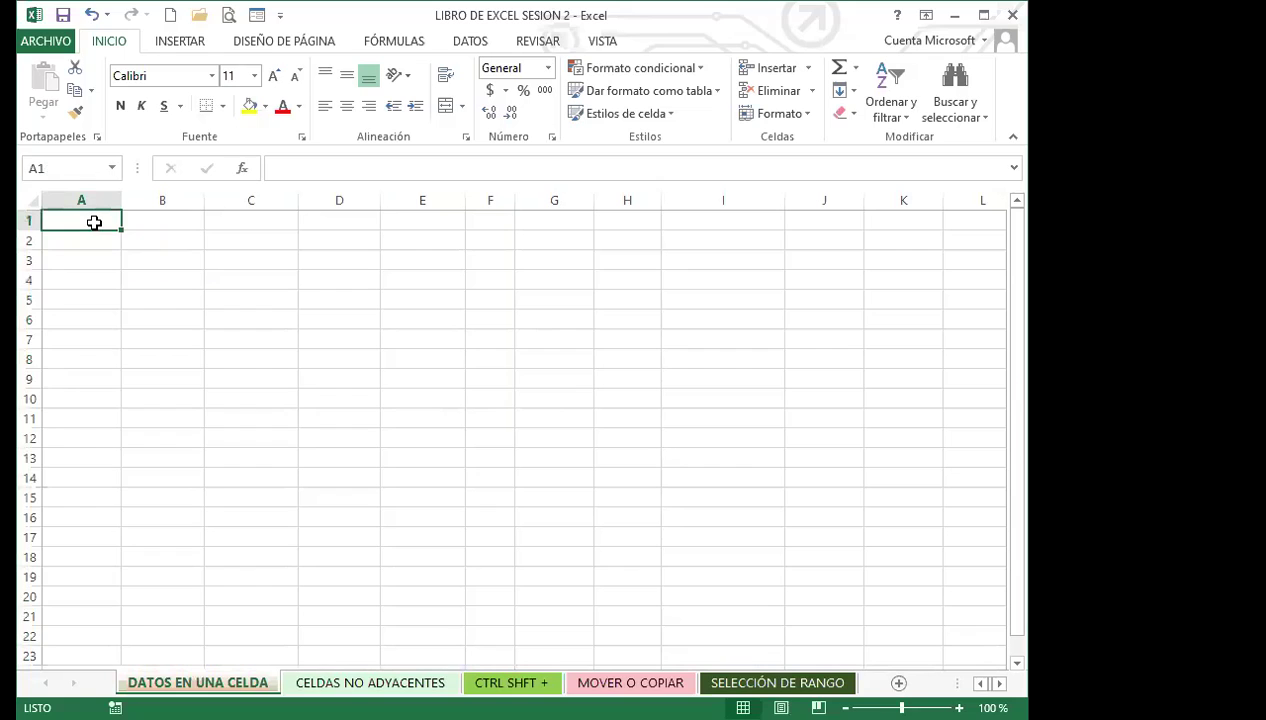
key(ctrl+shift+Down)
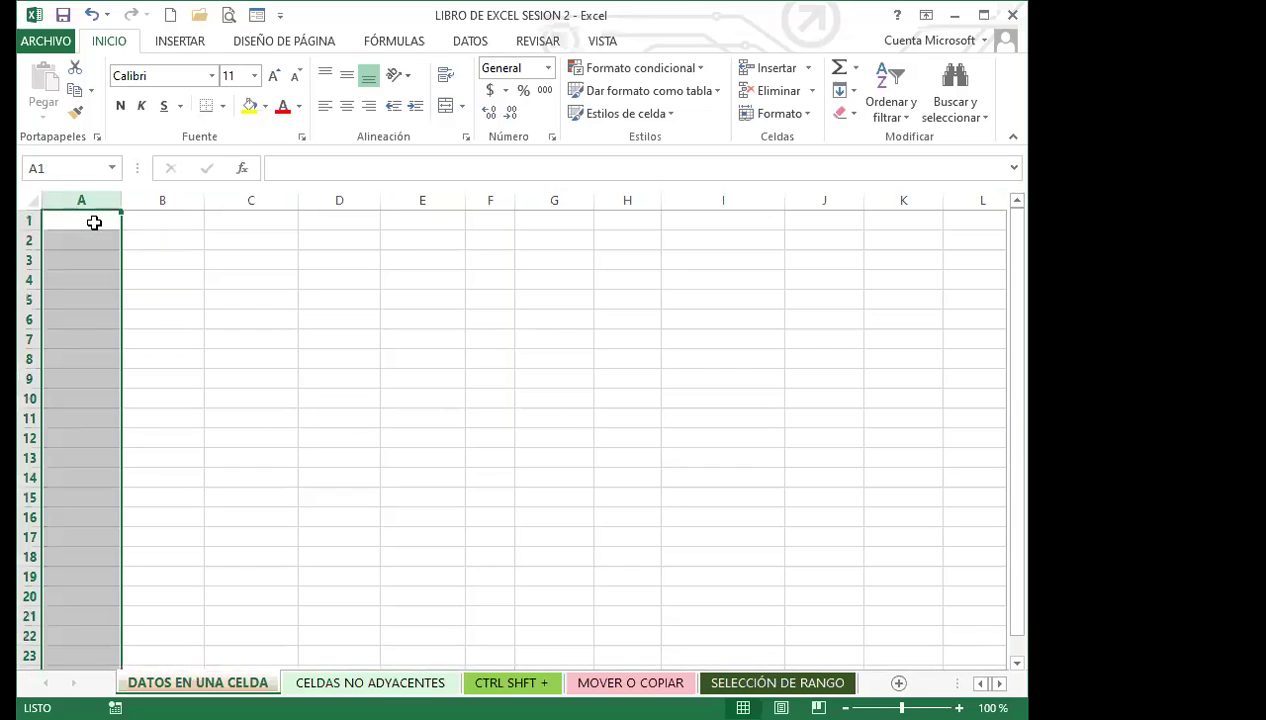
key(ctrl+shift+Right)
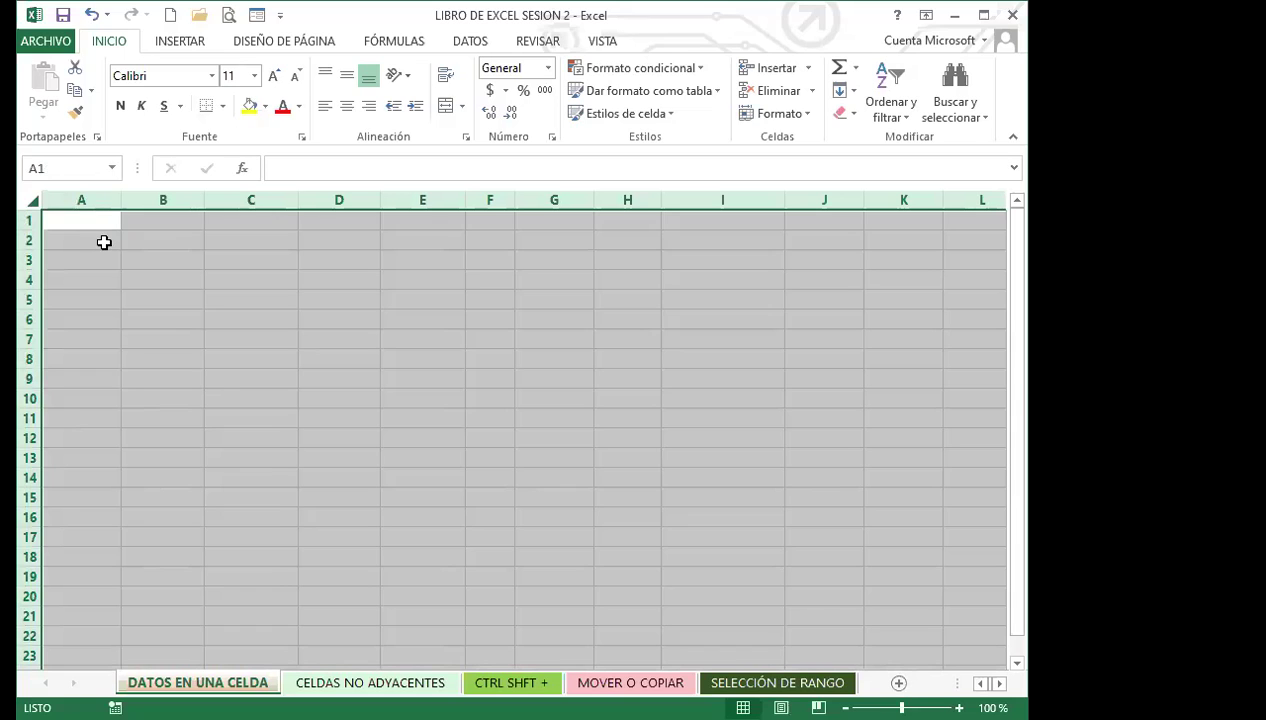
click(106, 244)
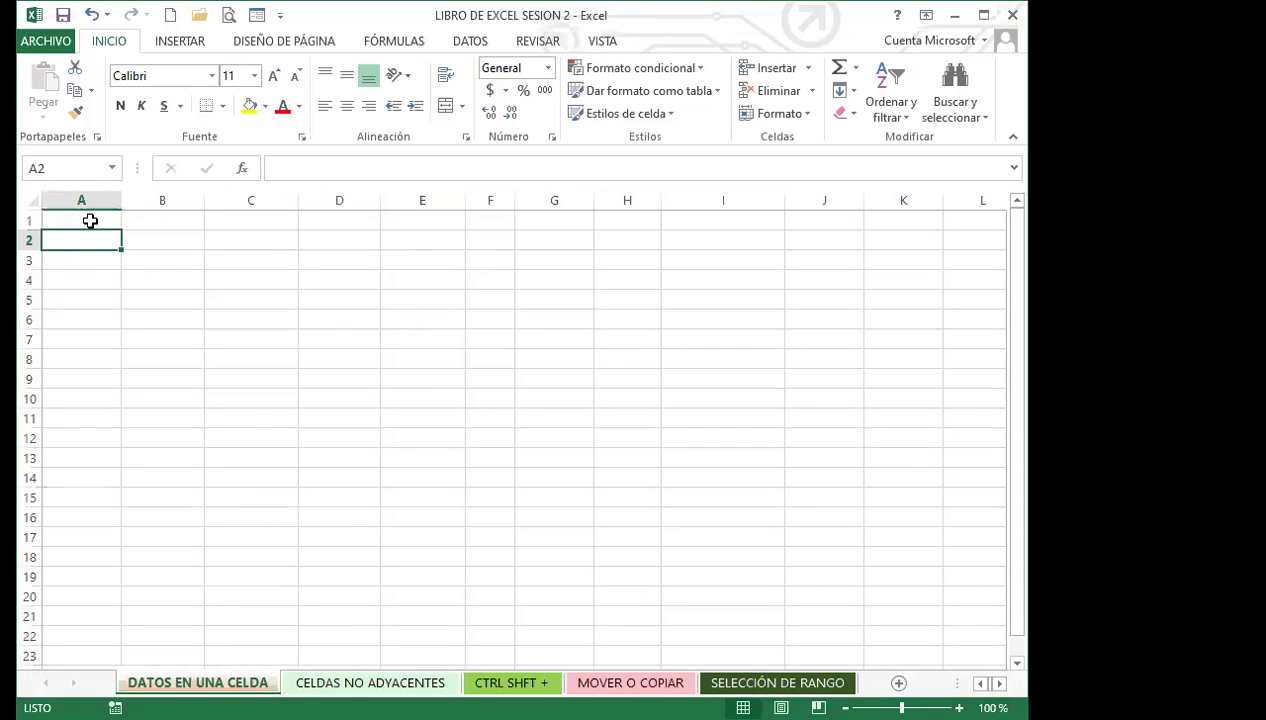
- Fill the ranges A1:A20 and D1:D19 with yellow, one after the other
click(87, 218)
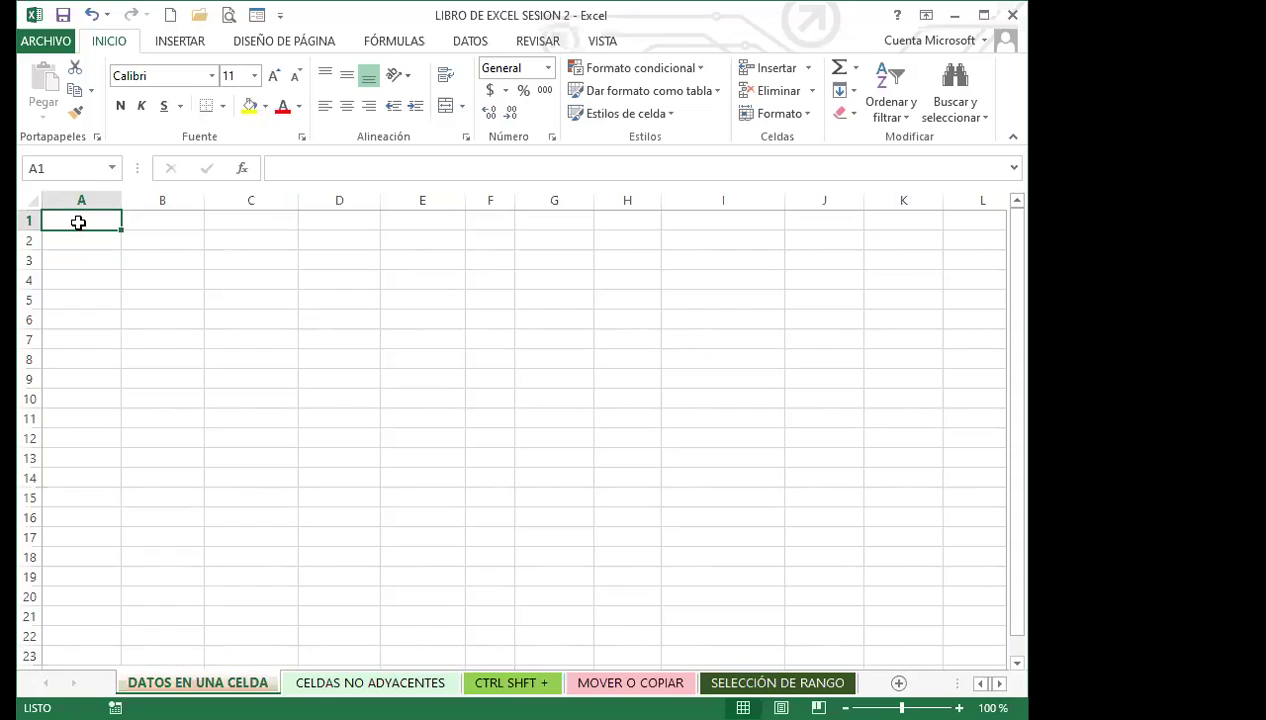
drag(88, 215, 64, 597)
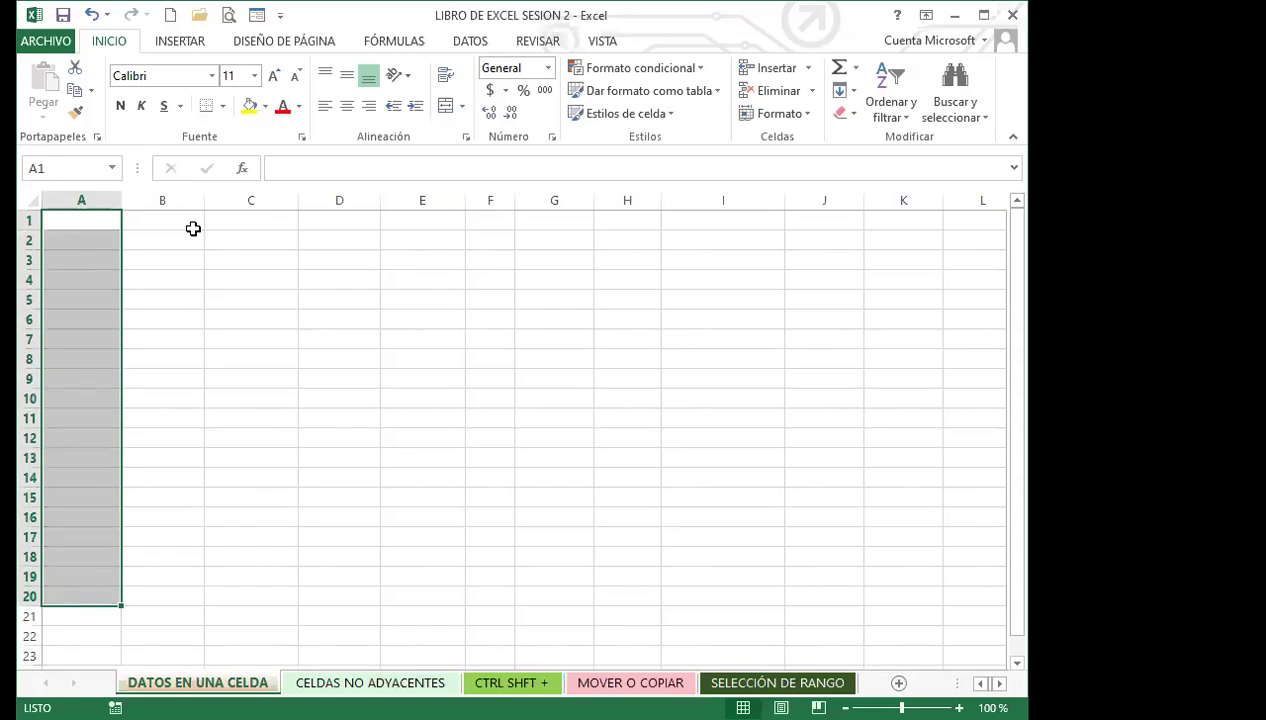
click(249, 105)
drag(347, 225, 347, 577)
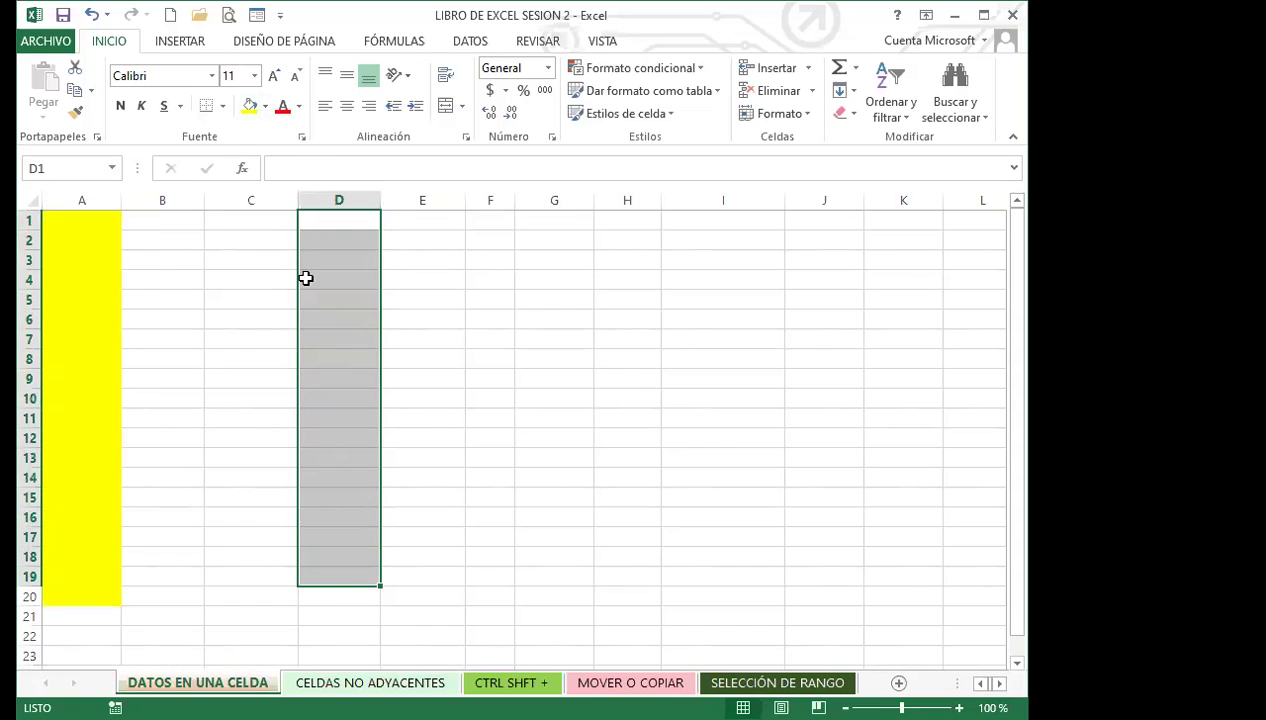
click(249, 105)
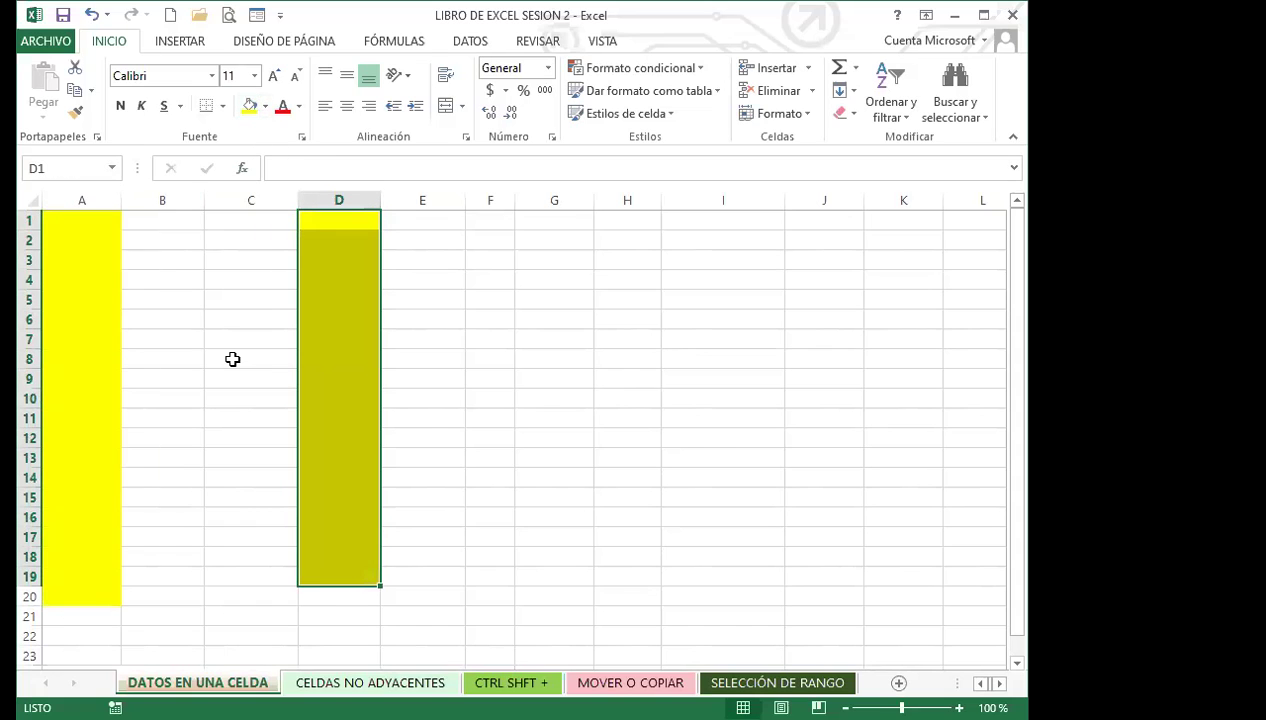
- Undo the yellow fills in columns A and D and clear the range selection
key(ctrl+z)
key(ctrl+z)
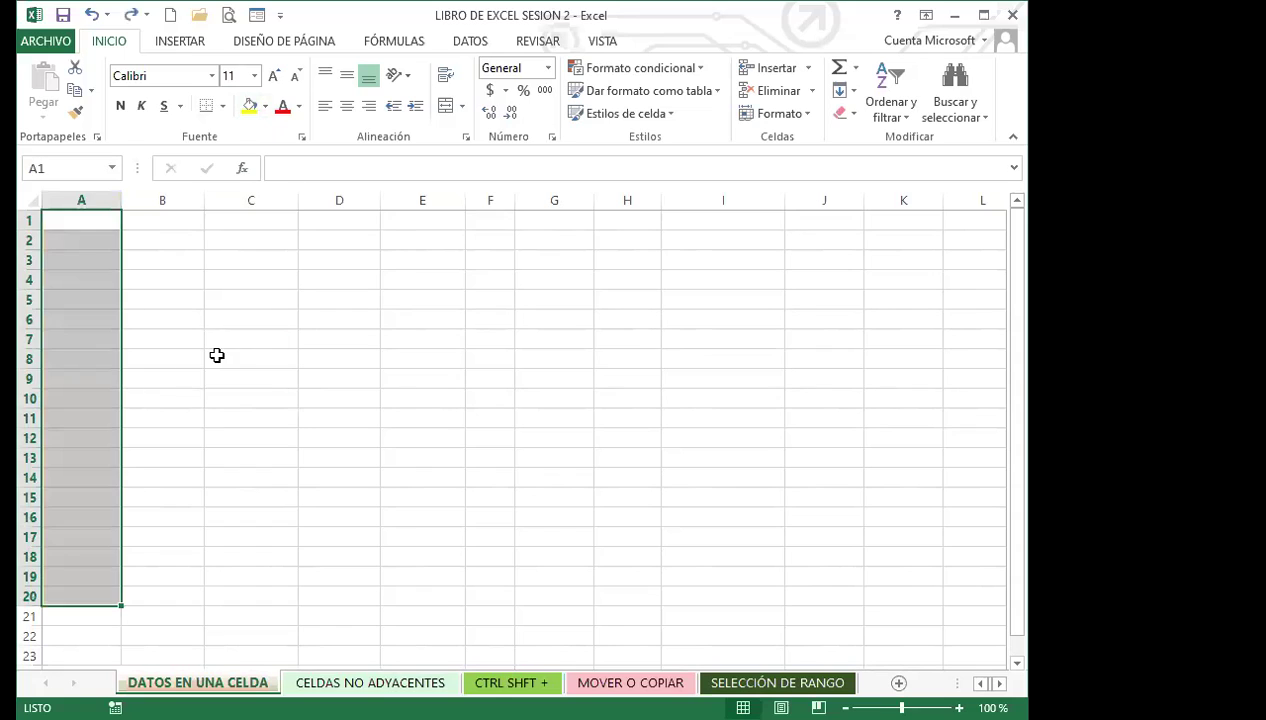
click(212, 356)
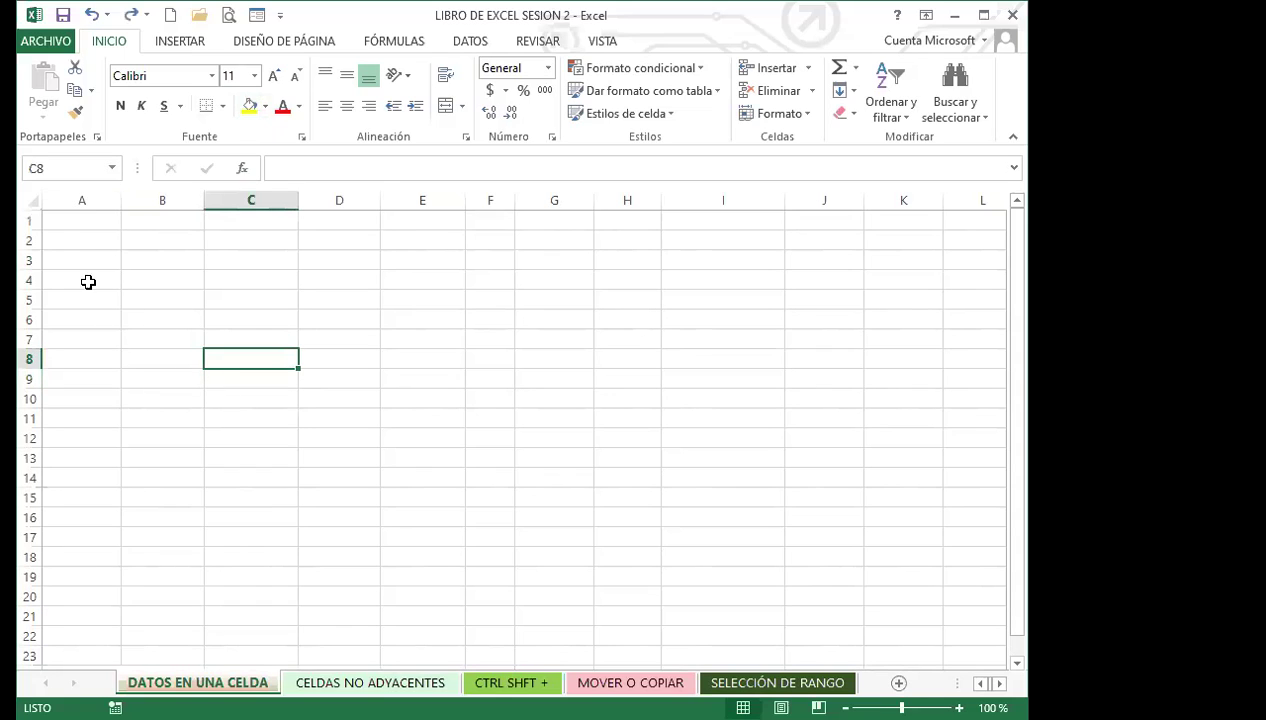
- Select A1:A20, B10 and C1:C20 together as a non-adjacent selection shaped like the letter H
click(88, 219)
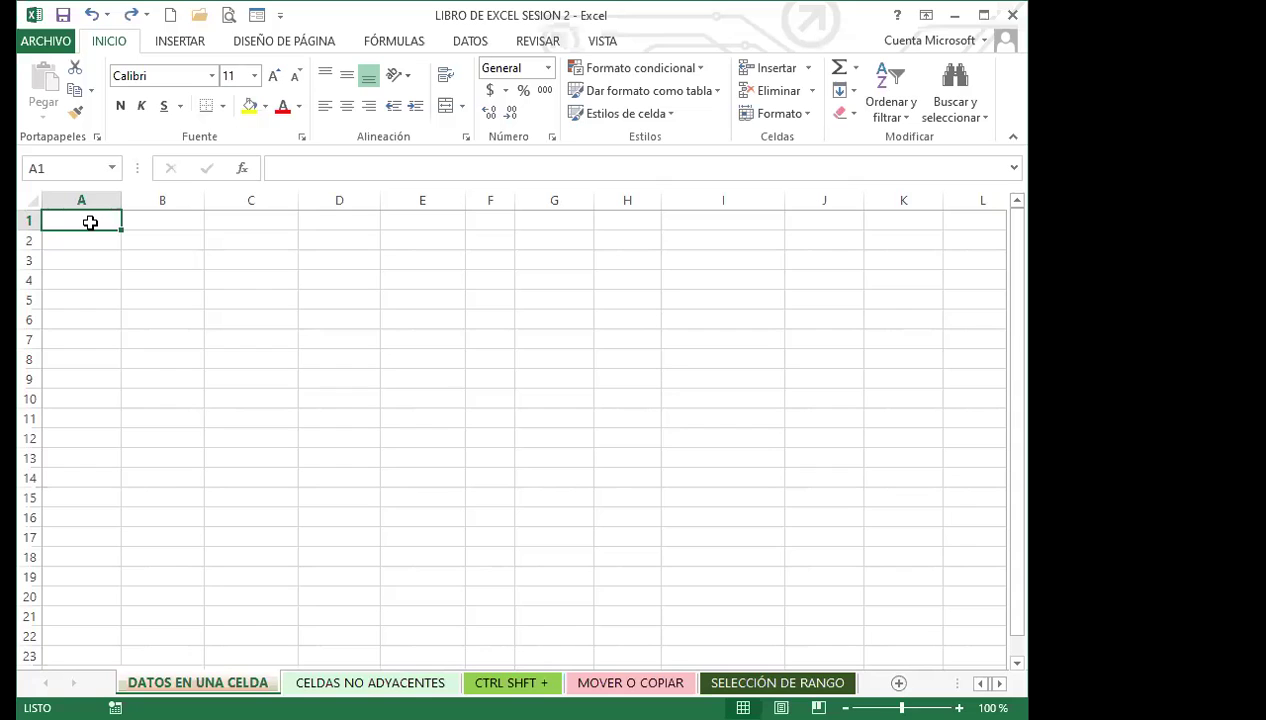
drag(90, 219, 100, 587)
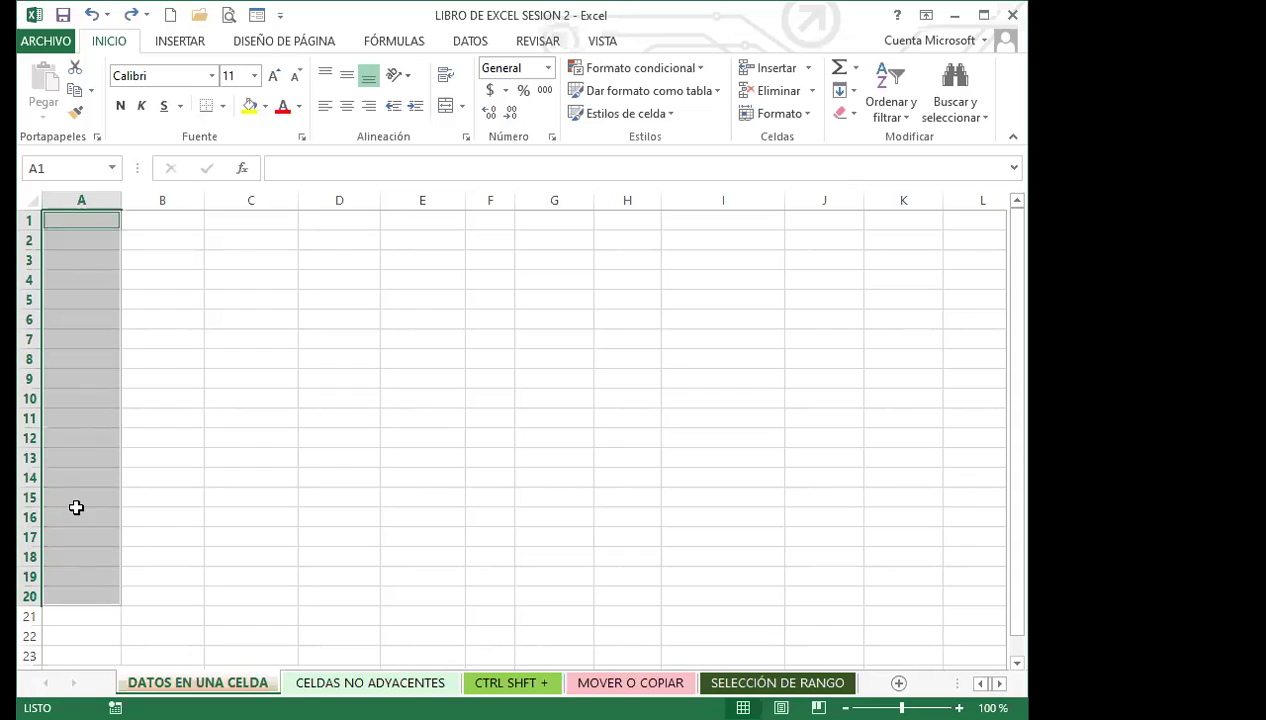
click(152, 399)
drag(246, 218, 228, 589)
- Add an O shape from E1:E20, F1, F20 and G1:G20, and an L shape from I1:I20 and J19:K20 to the selection
drag(408, 218, 412, 598)
ctrl+click(490, 596)
drag(553, 596, 553, 217)
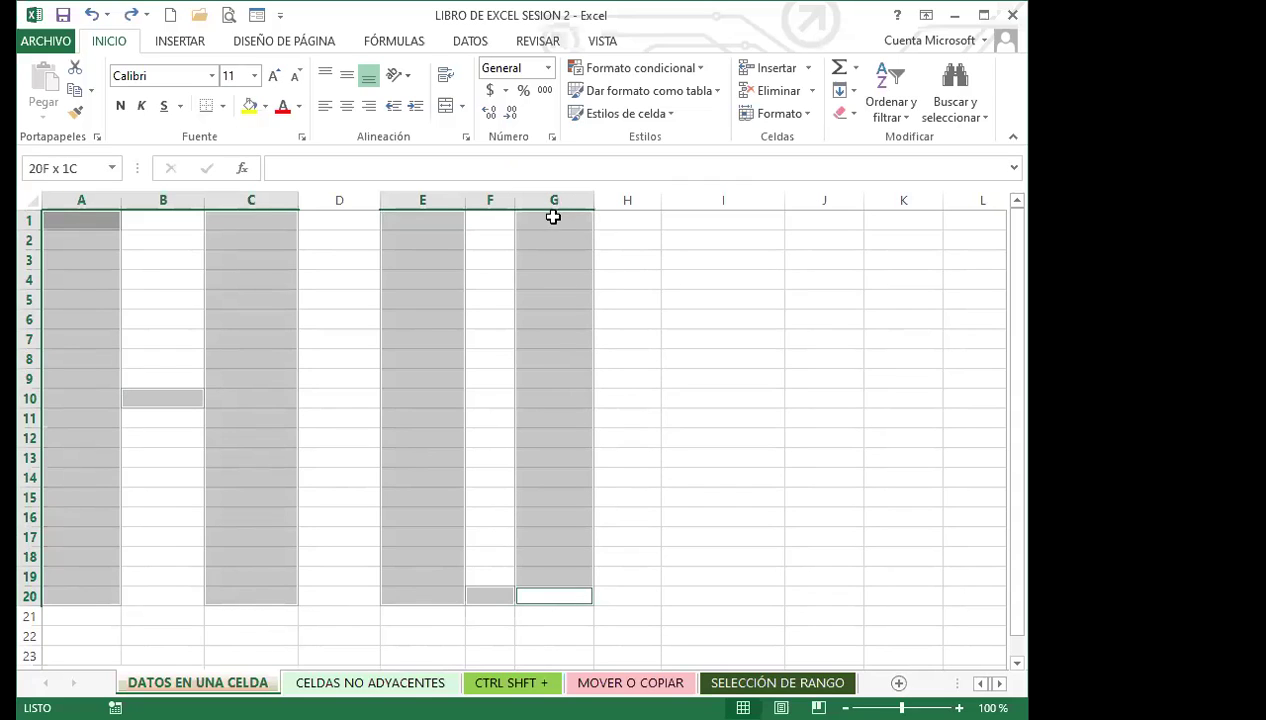
ctrl+click(491, 219)
drag(709, 218, 709, 593)
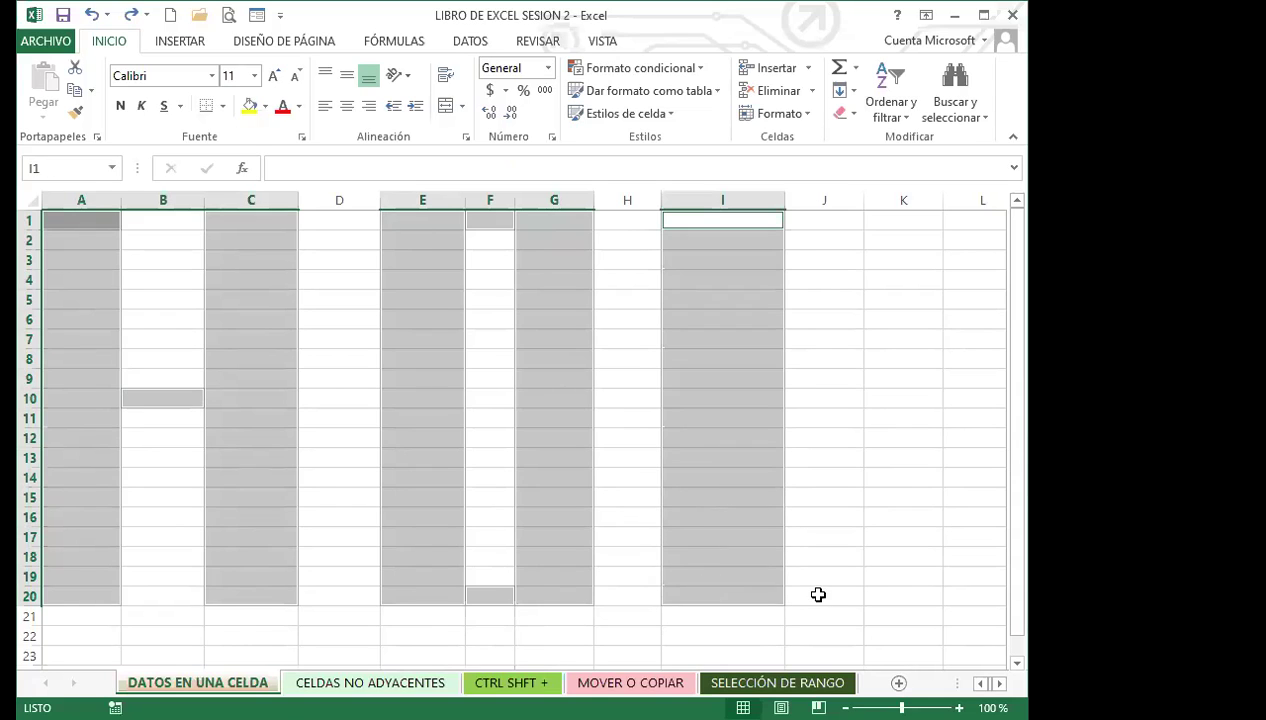
drag(822, 579, 845, 594)
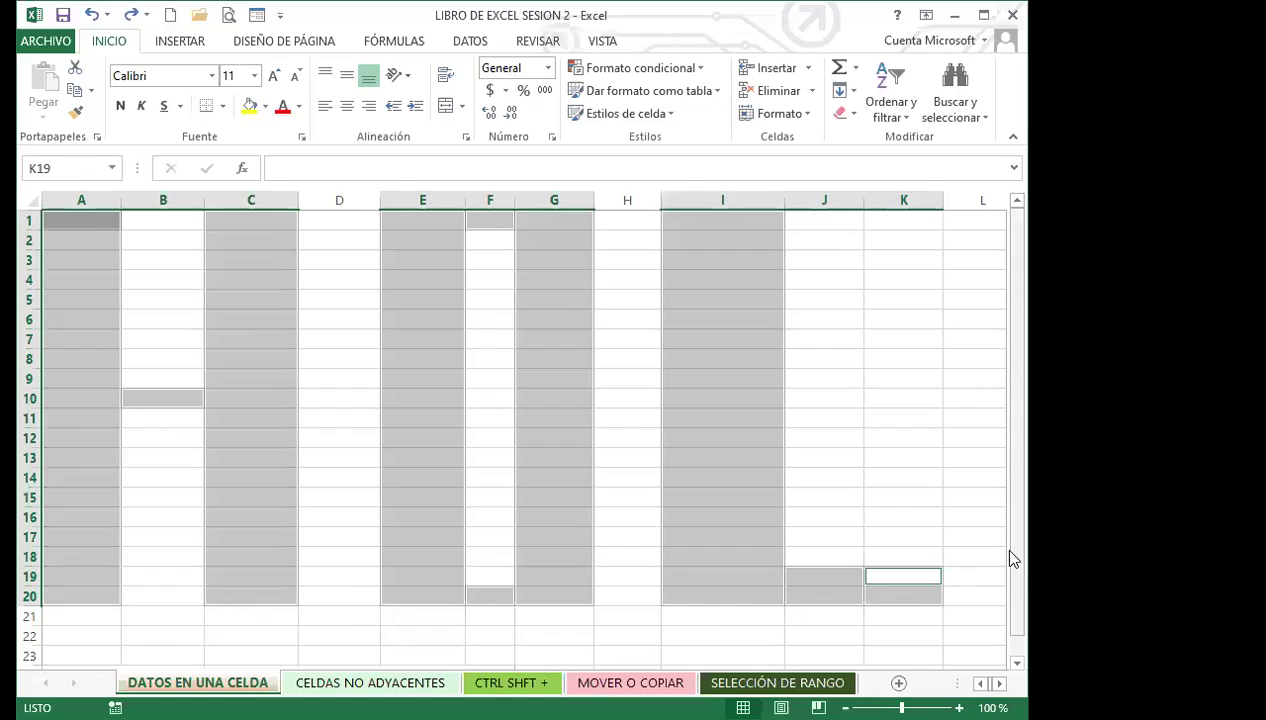
- Add M1:M21, N1, N11 and O1:O21 to the selection to form the letter A
scroll(1012, 557, down, 2)
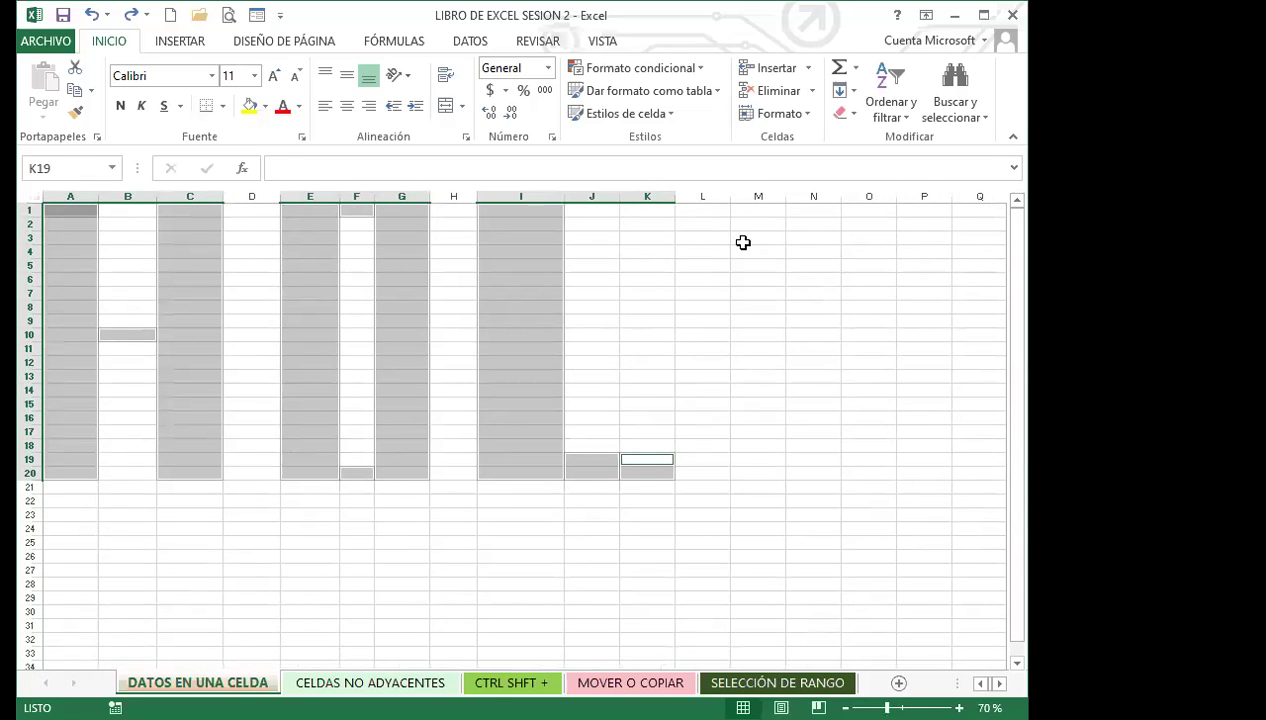
drag(751, 212, 753, 484)
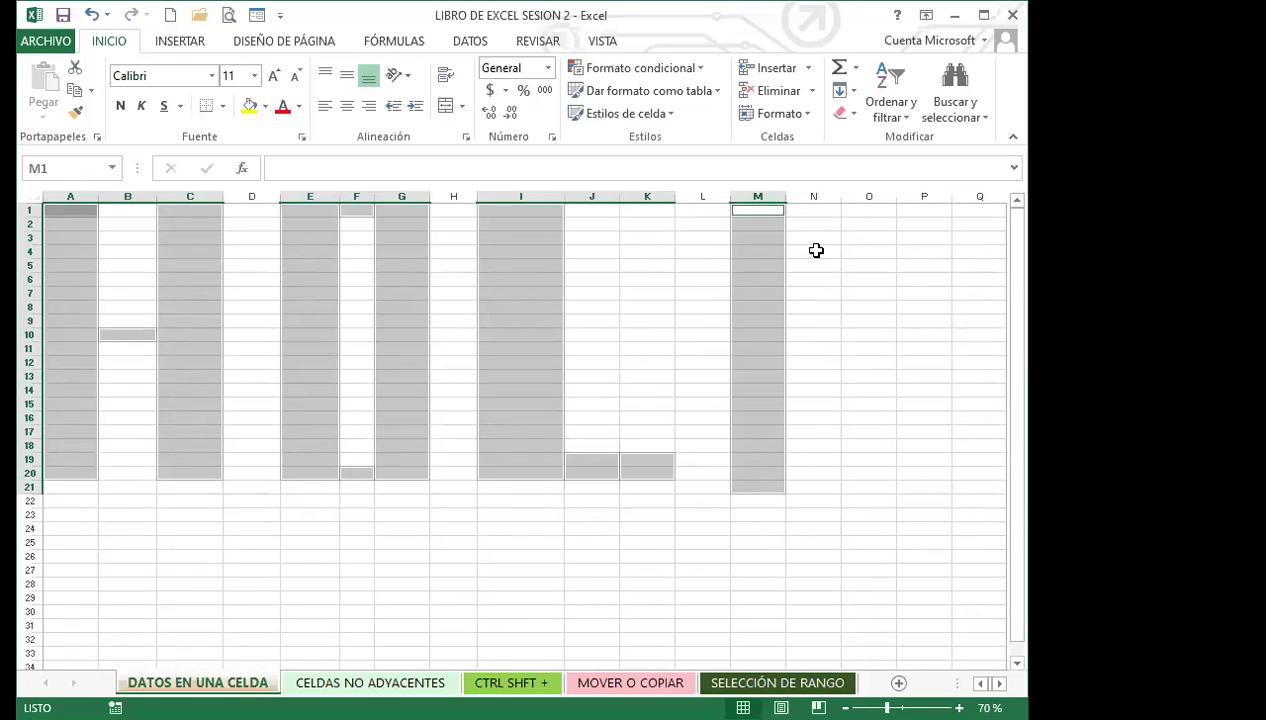
ctrl+click(817, 209)
drag(869, 212, 859, 490)
ctrl+click(814, 349)
- Extend the H, O and L shapes to row 21 by adding I21:K21, E21:G21, C21 and A21 to the selection
drag(662, 490, 500, 490)
ctrl+click(379, 487)
drag(379, 487, 314, 486)
ctrl+click(181, 486)
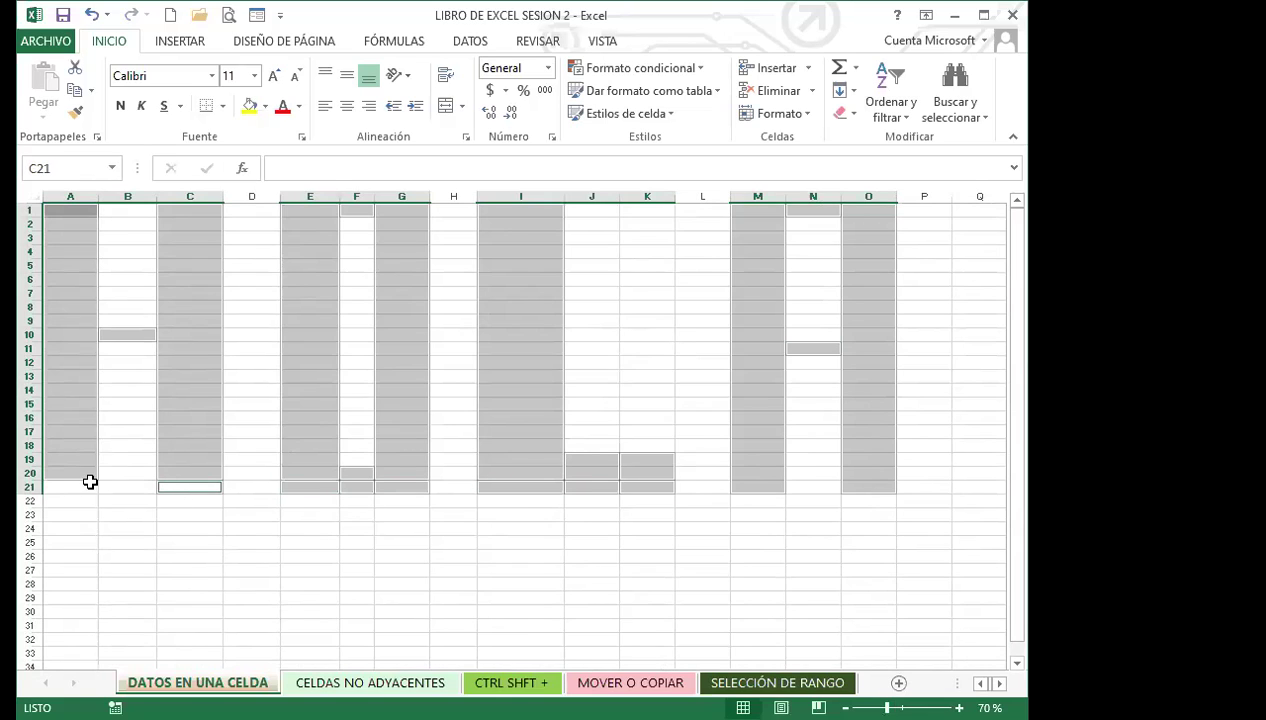
ctrl+click(76, 486)
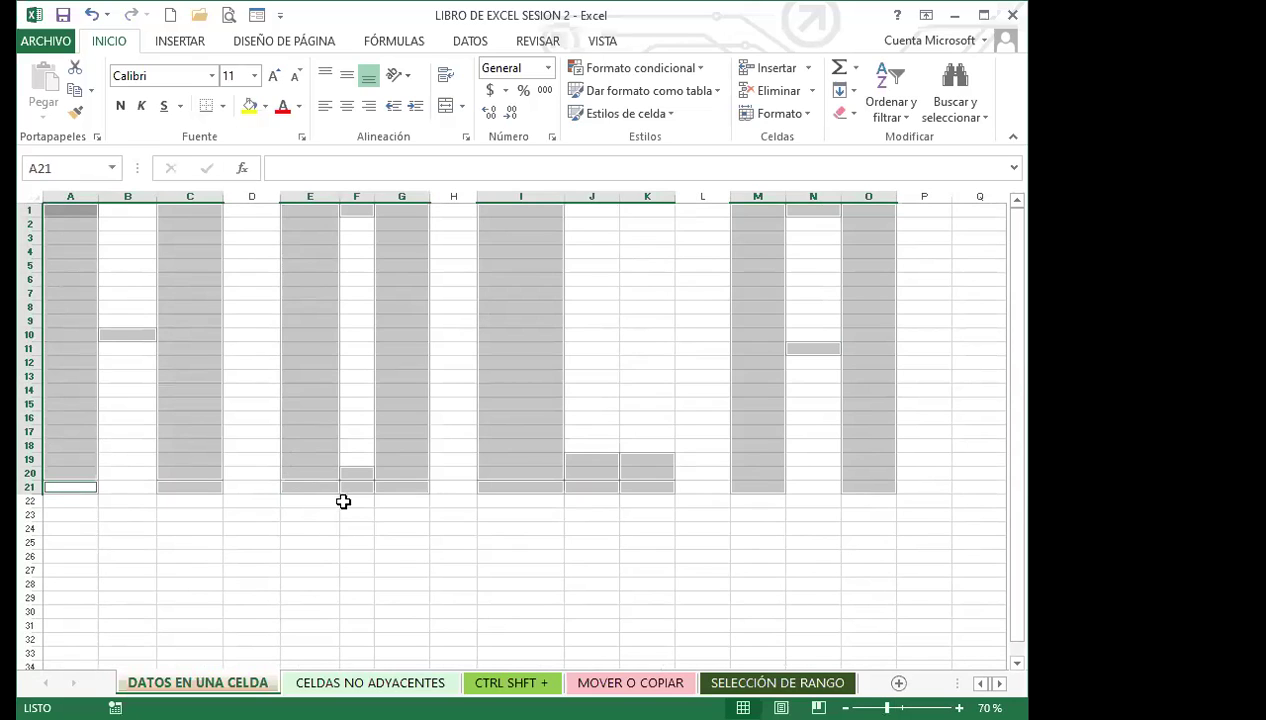
- Try a light blue fill and an orange fill on the selected HOLA cells
click(265, 106)
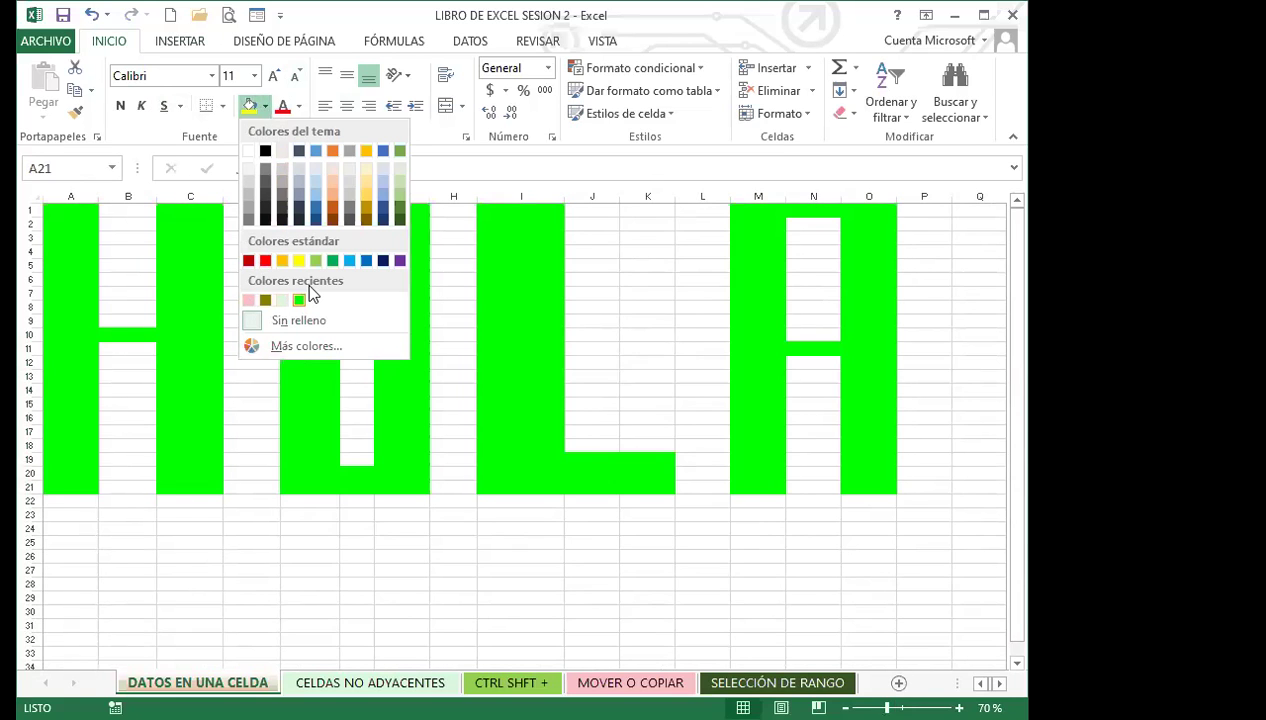
click(349, 261)
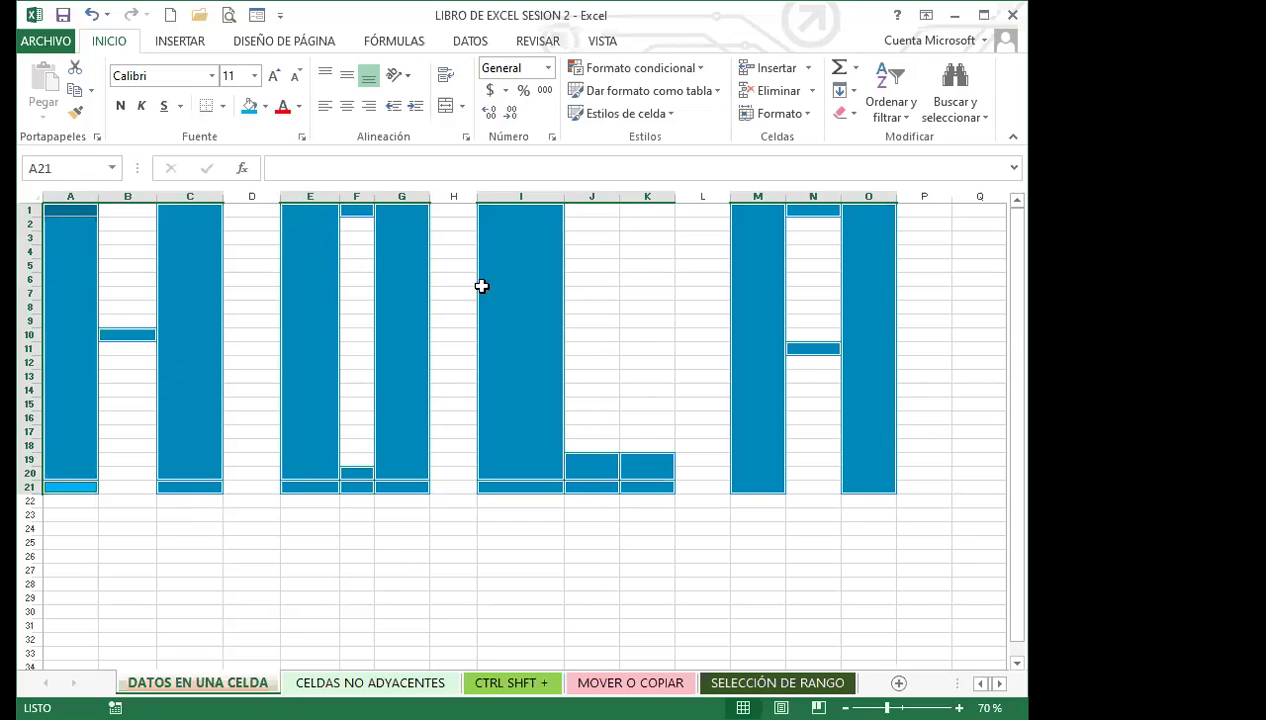
click(265, 108)
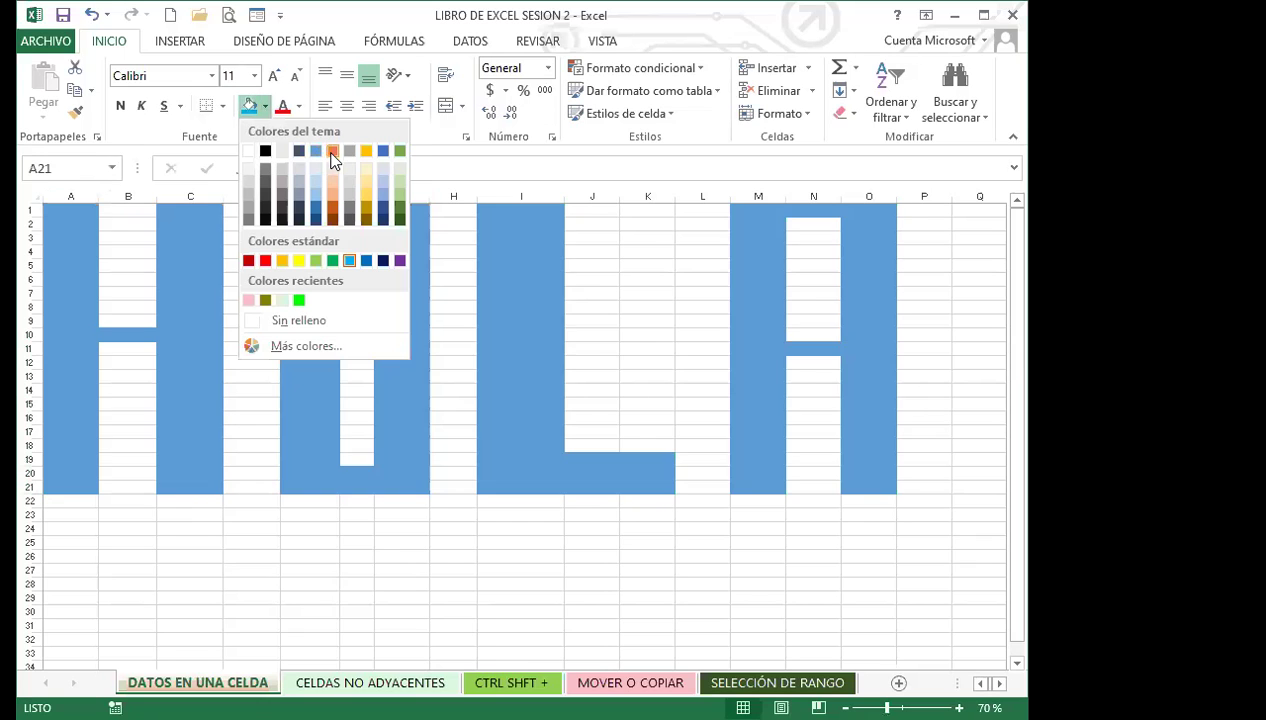
click(333, 153)
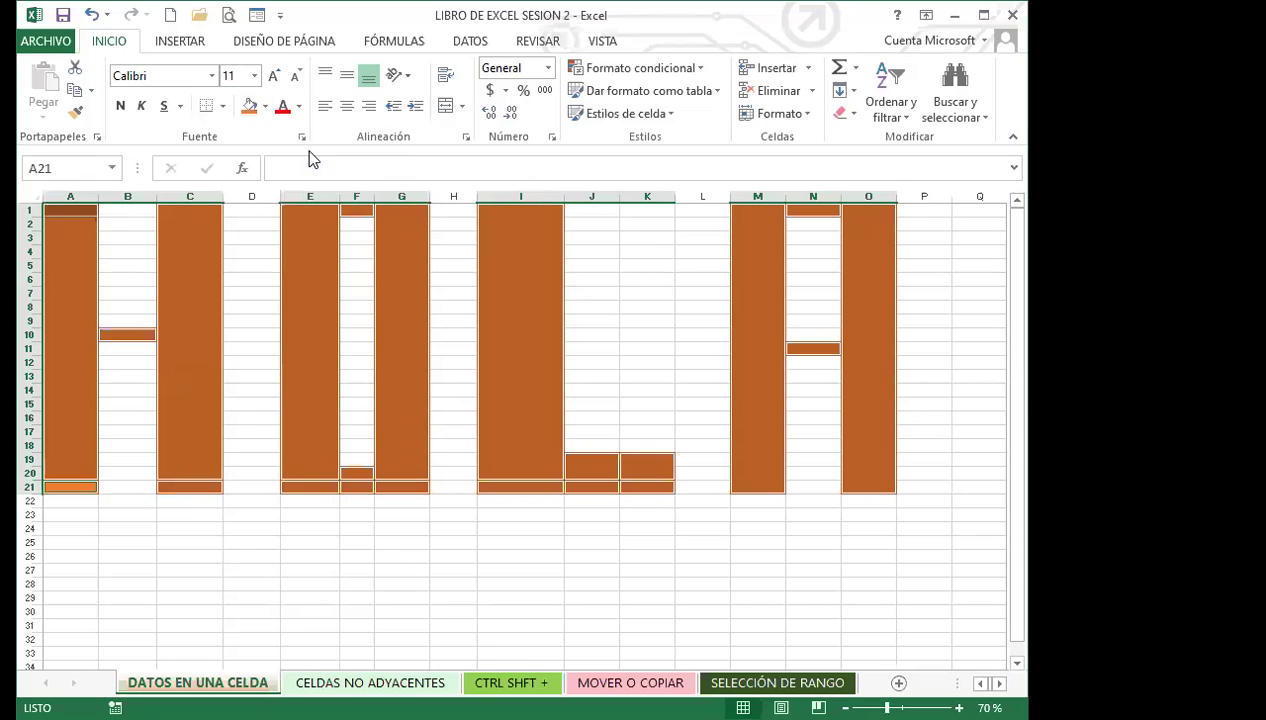
- Fill the selected HOLA cells with light gold and deselect them
click(266, 107)
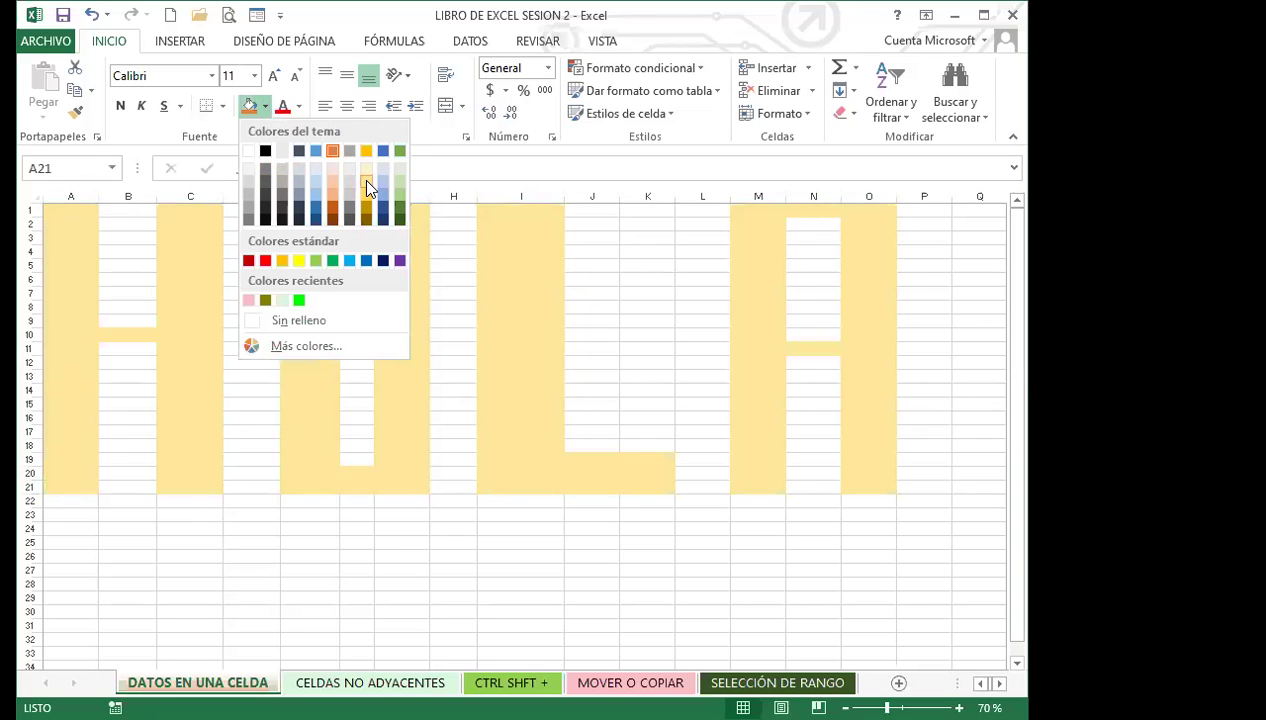
click(366, 182)
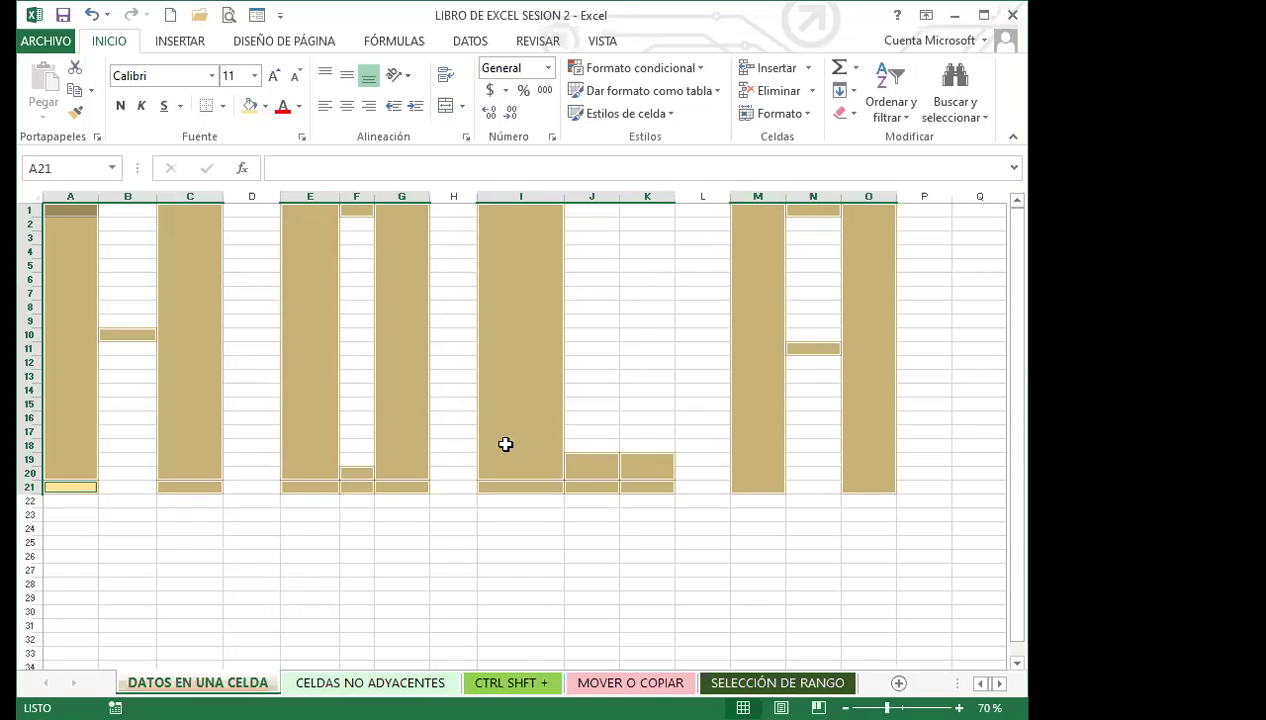
click(446, 519)
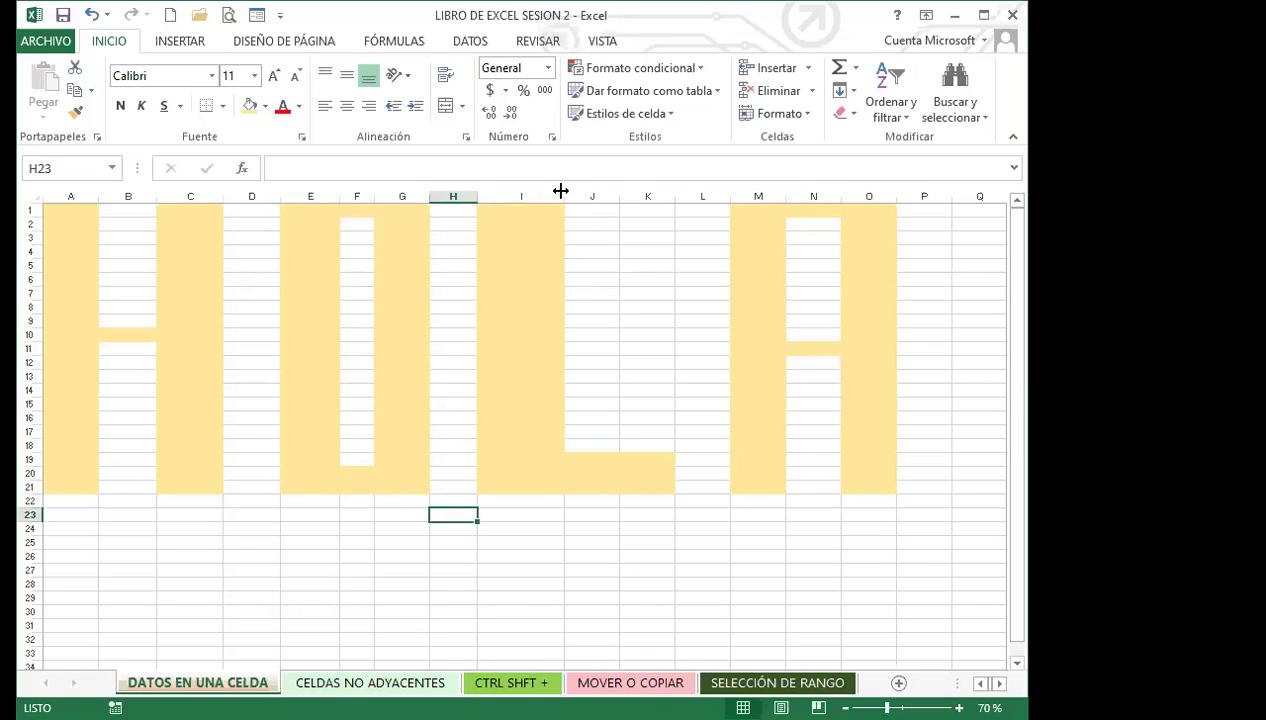
- Narrow column I so the vertical stroke of the letter L is thinner
drag(565, 196, 521, 196)
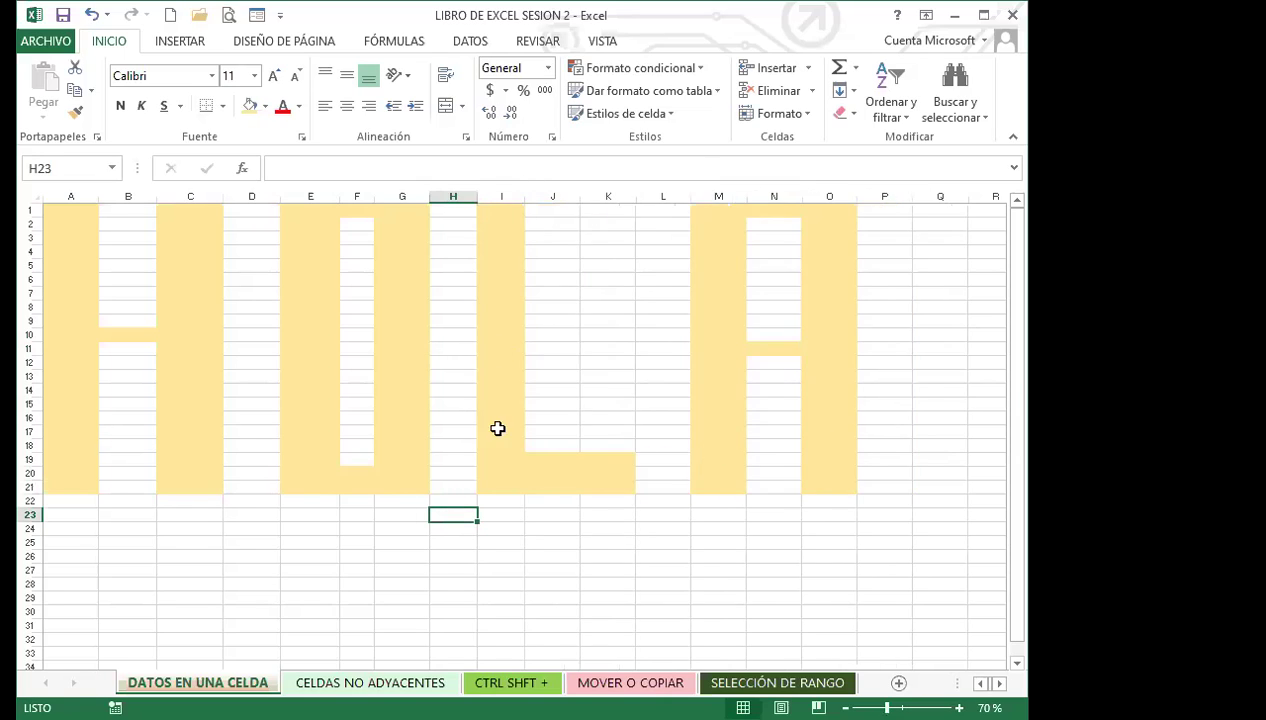
click(542, 552)
click(404, 531)
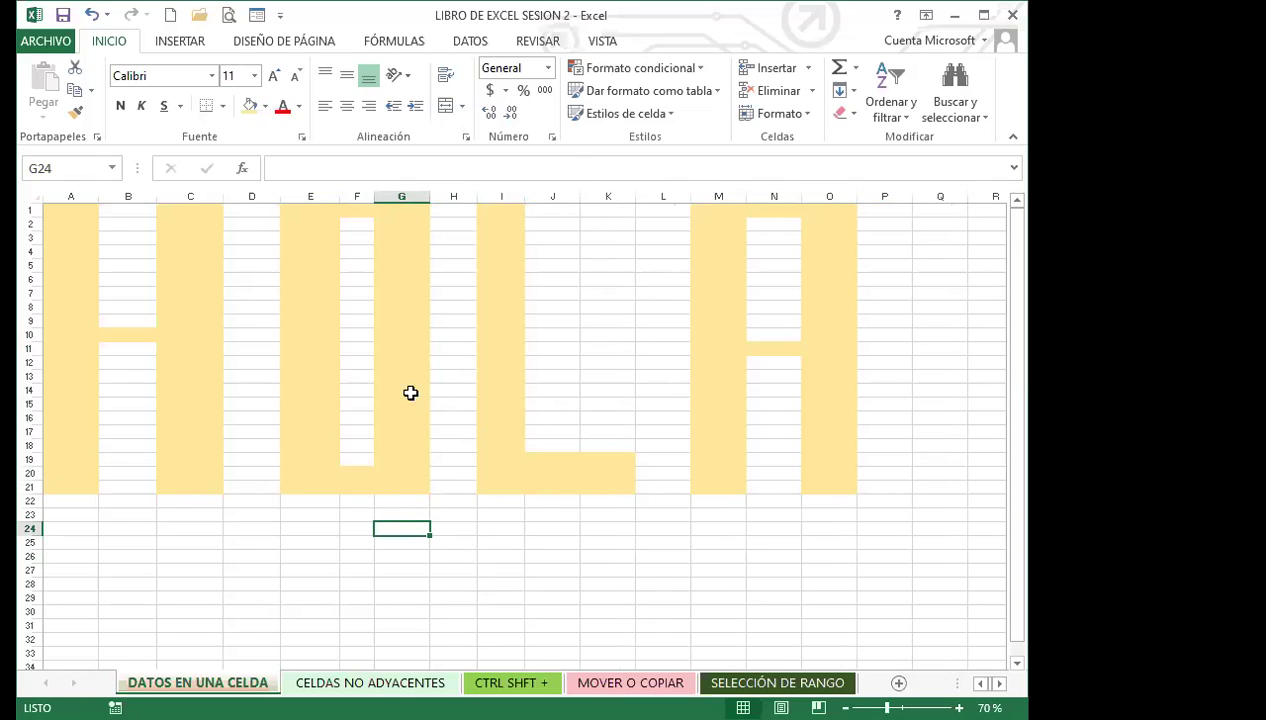
click(333, 526)
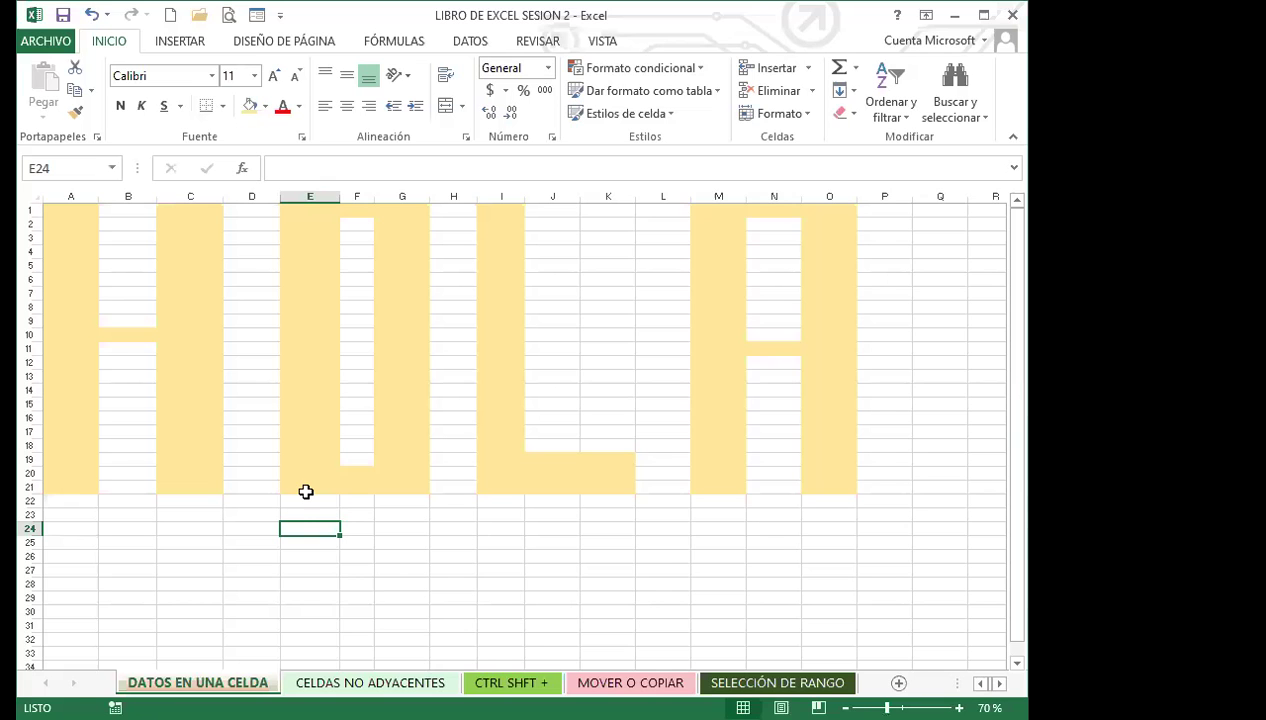
- Zoom the sheet out to 10% and in to 325% to examine the HOLA lettering, returning to 70%
scroll(305, 489, down, 4)
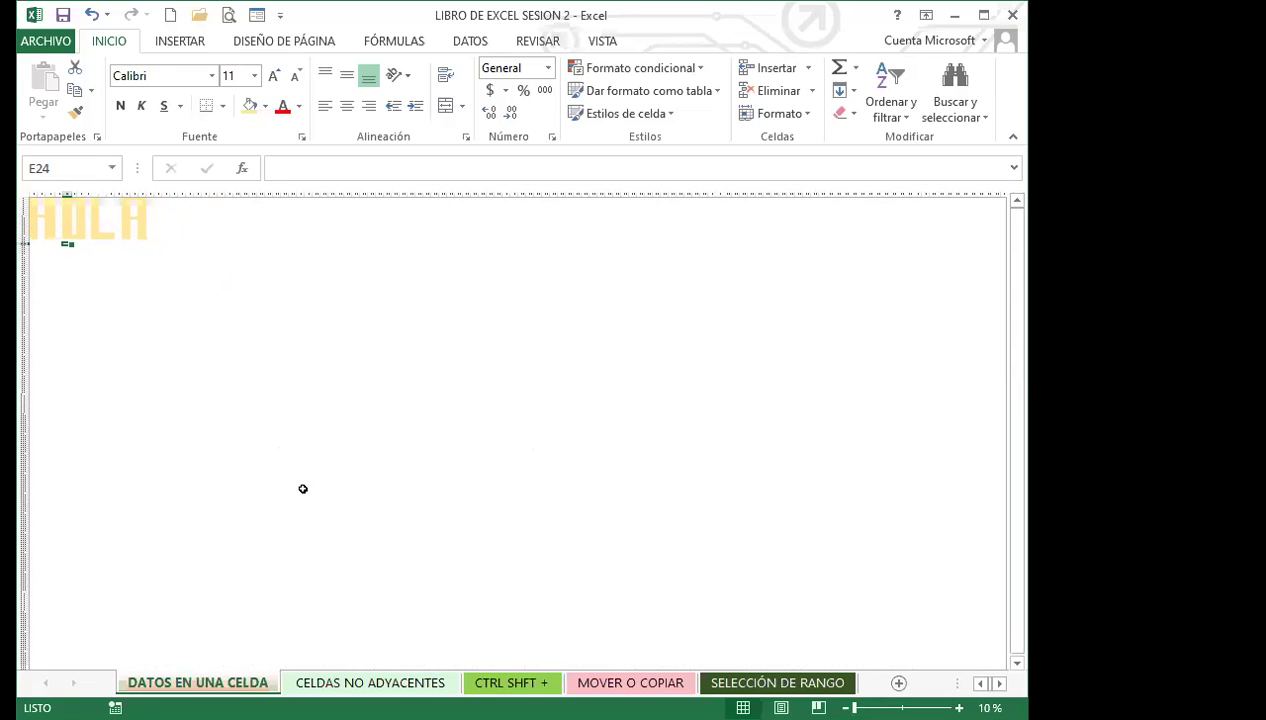
scroll(305, 490, up, 3)
scroll(302, 488, up, 10)
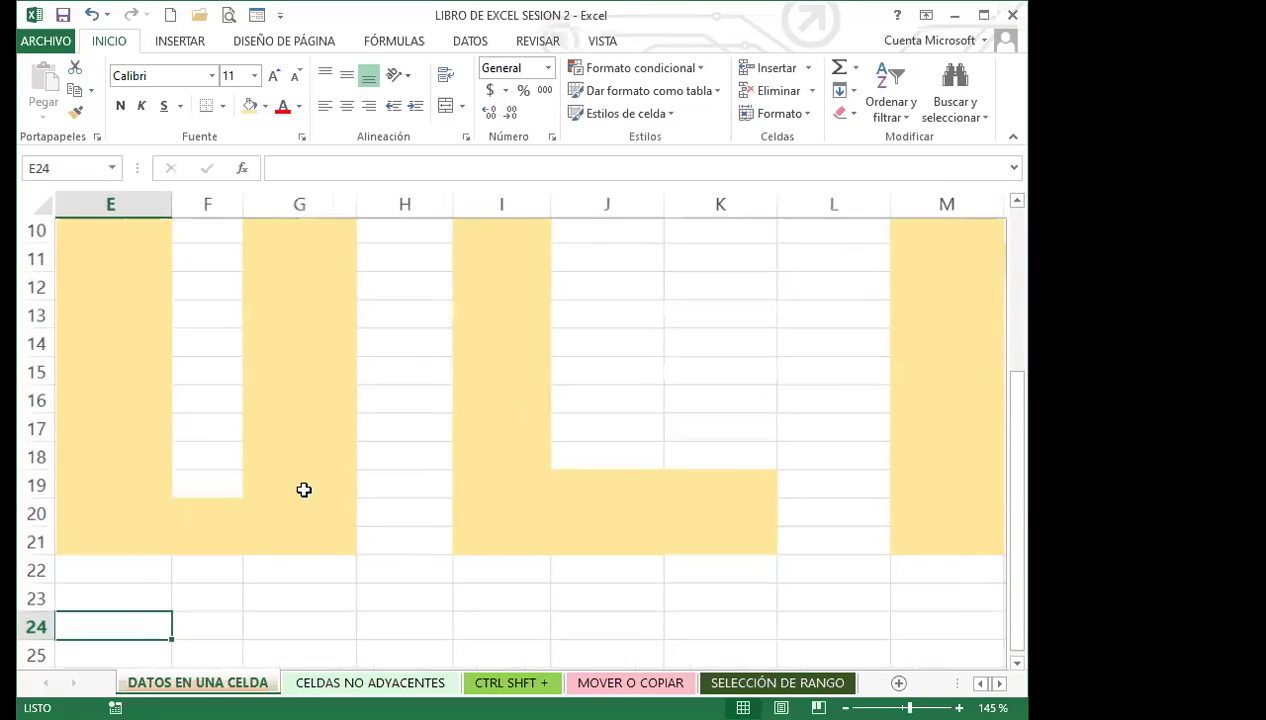
scroll(302, 488, up, 12)
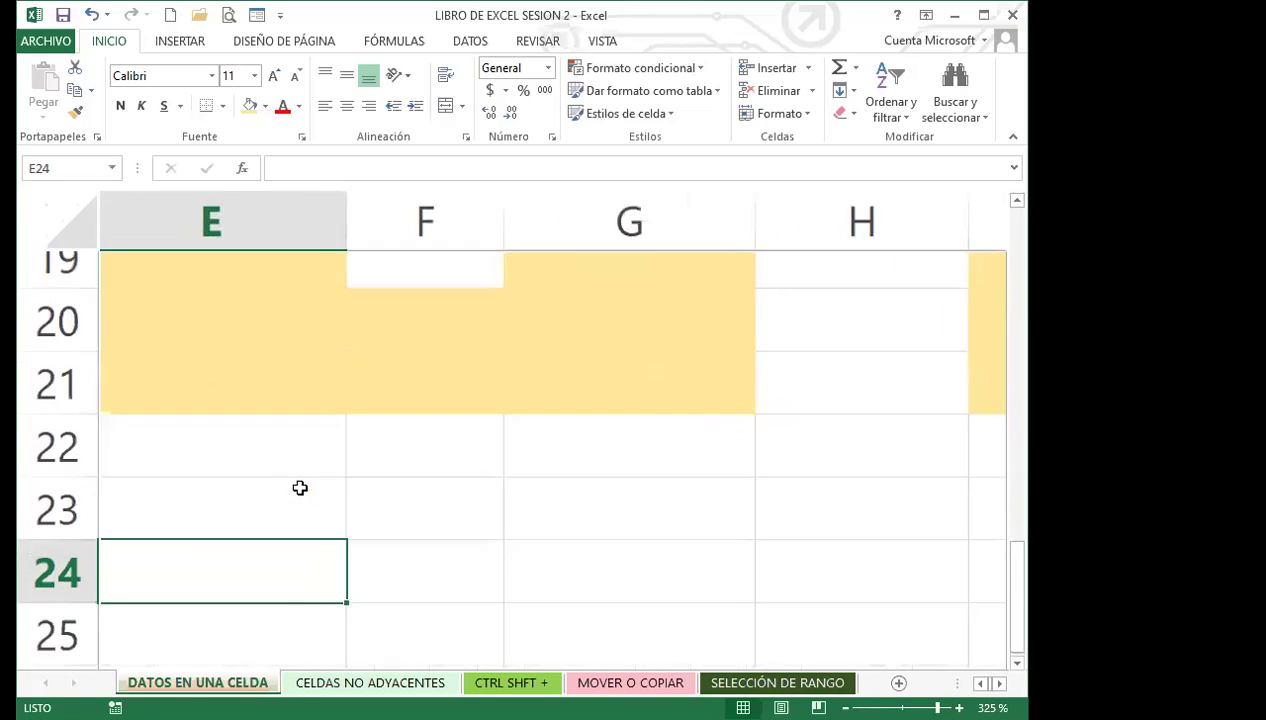
scroll(300, 480, down, 13)
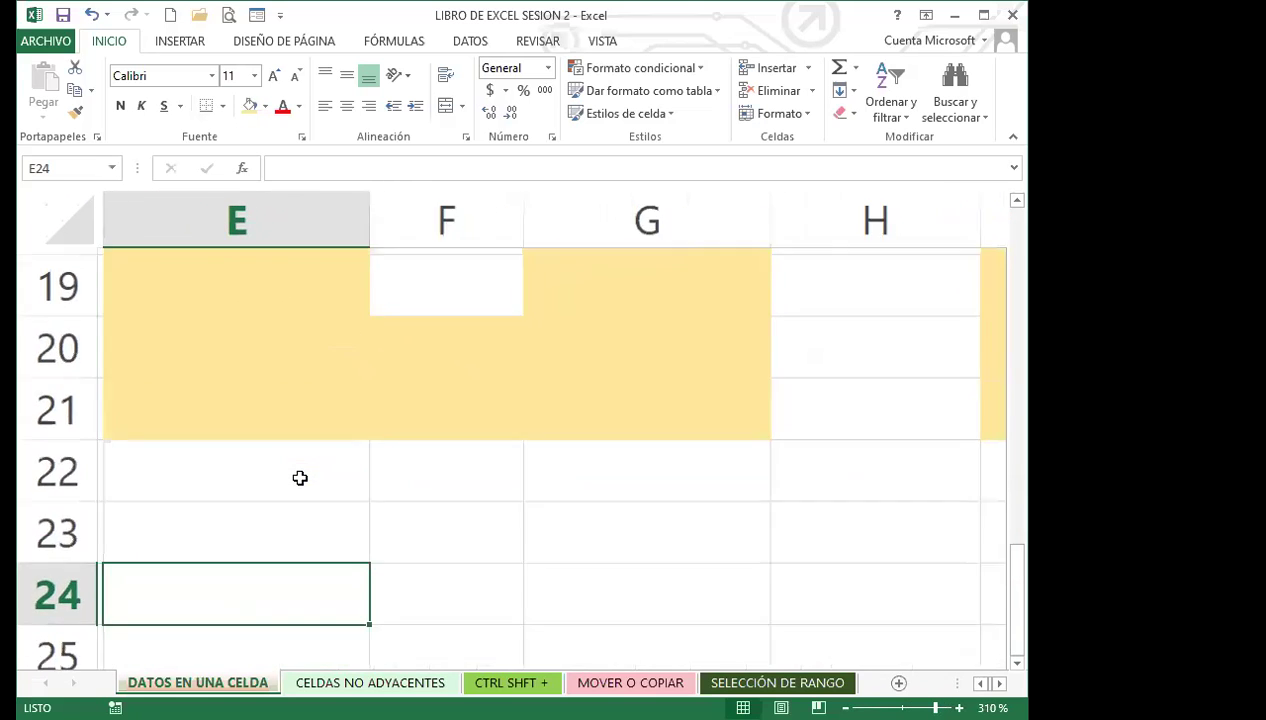
scroll(300, 478, down, 15)
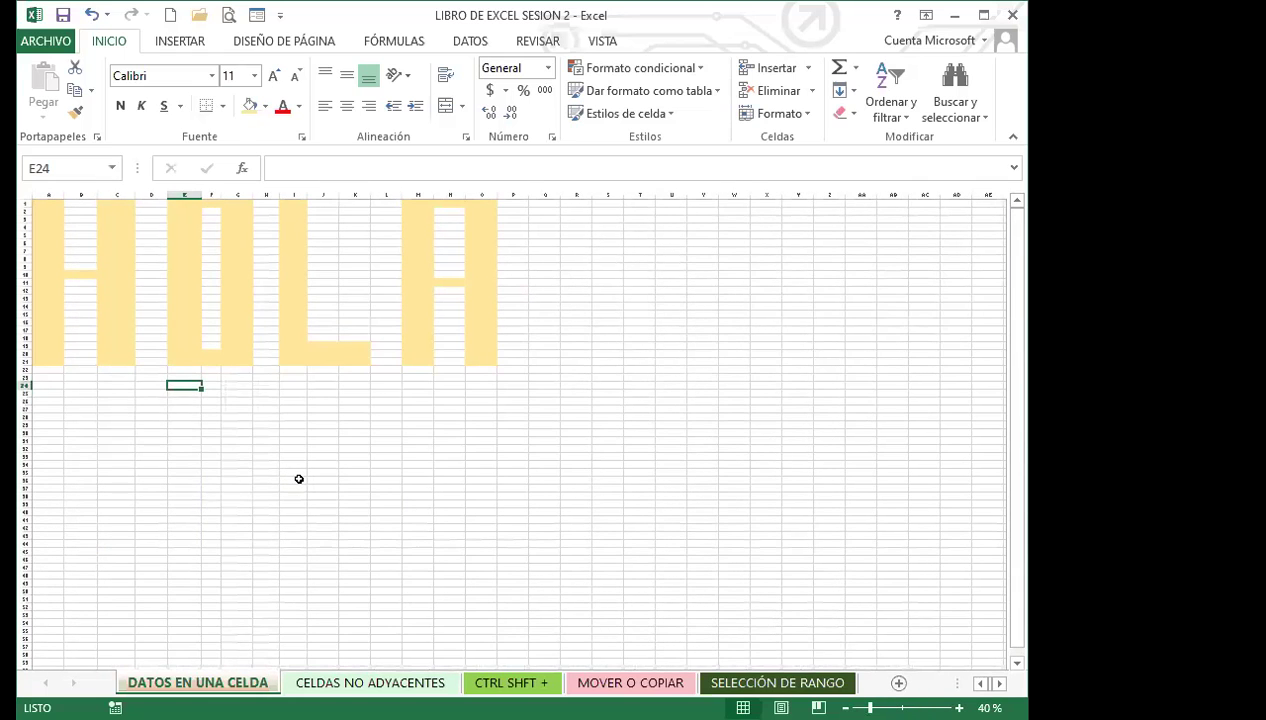
scroll(298, 479, up, 4)
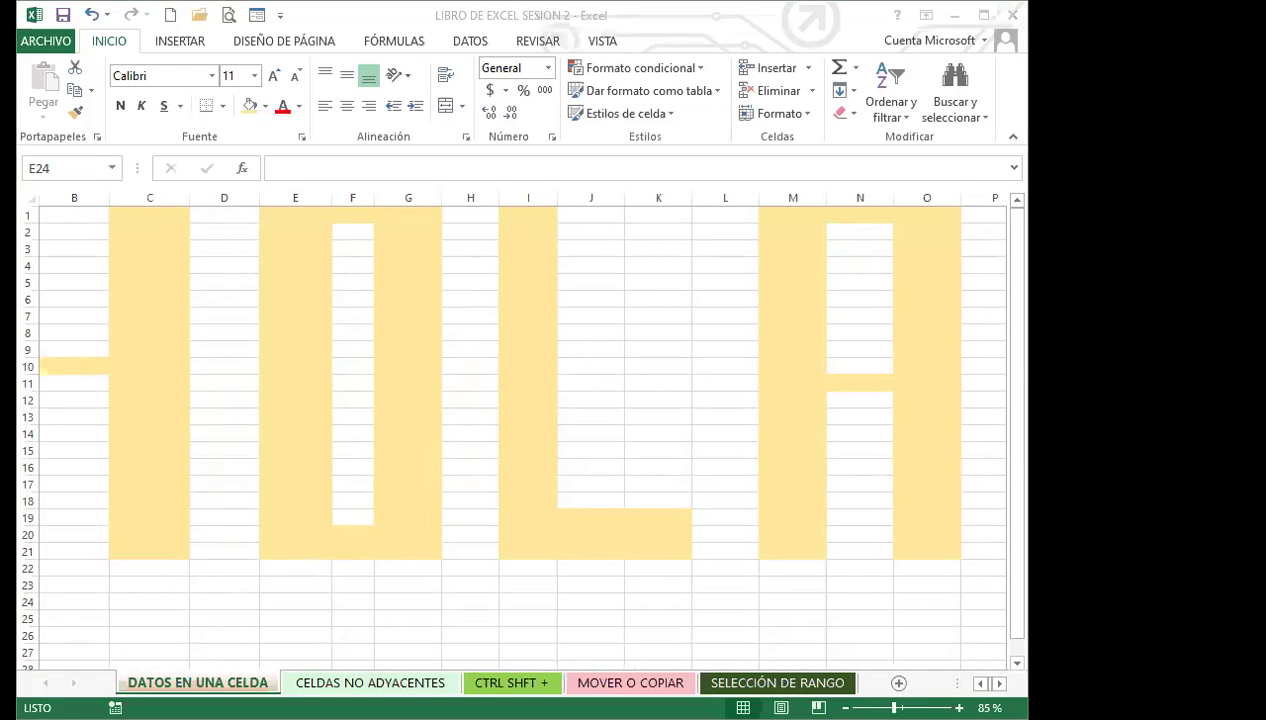
scroll(511, 430, down, 5)
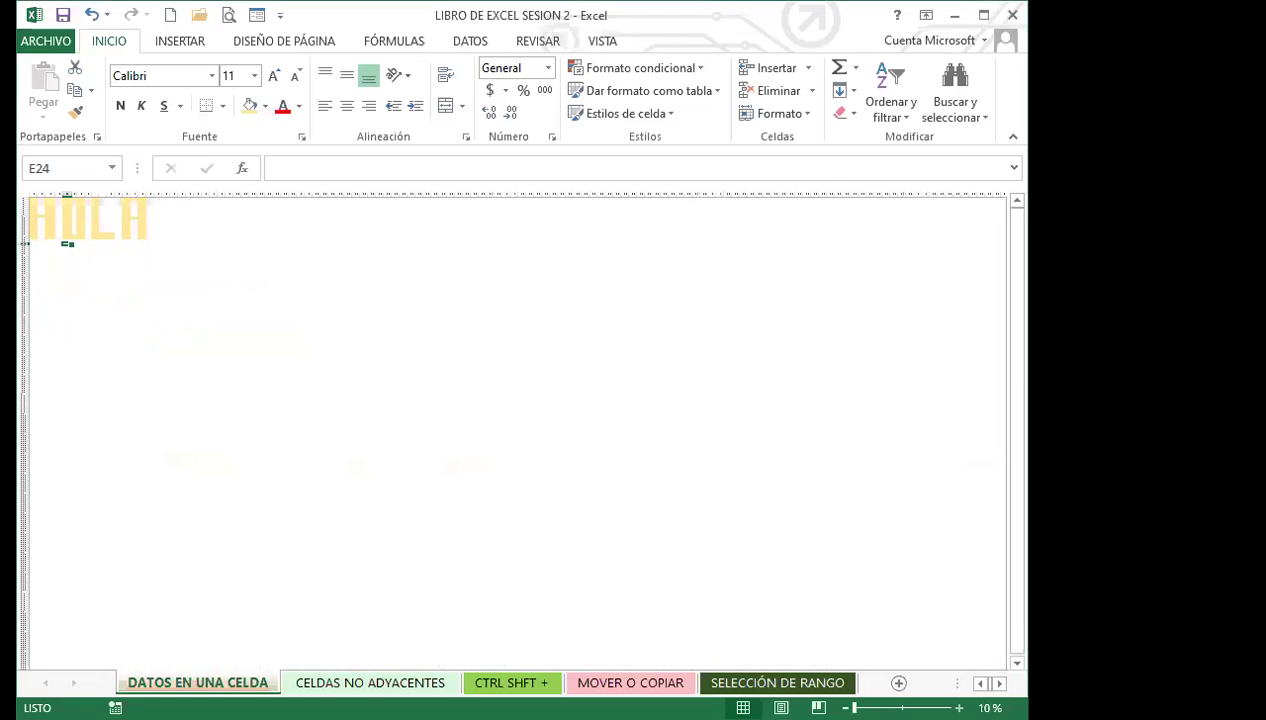
scroll(511, 430, up, 8)
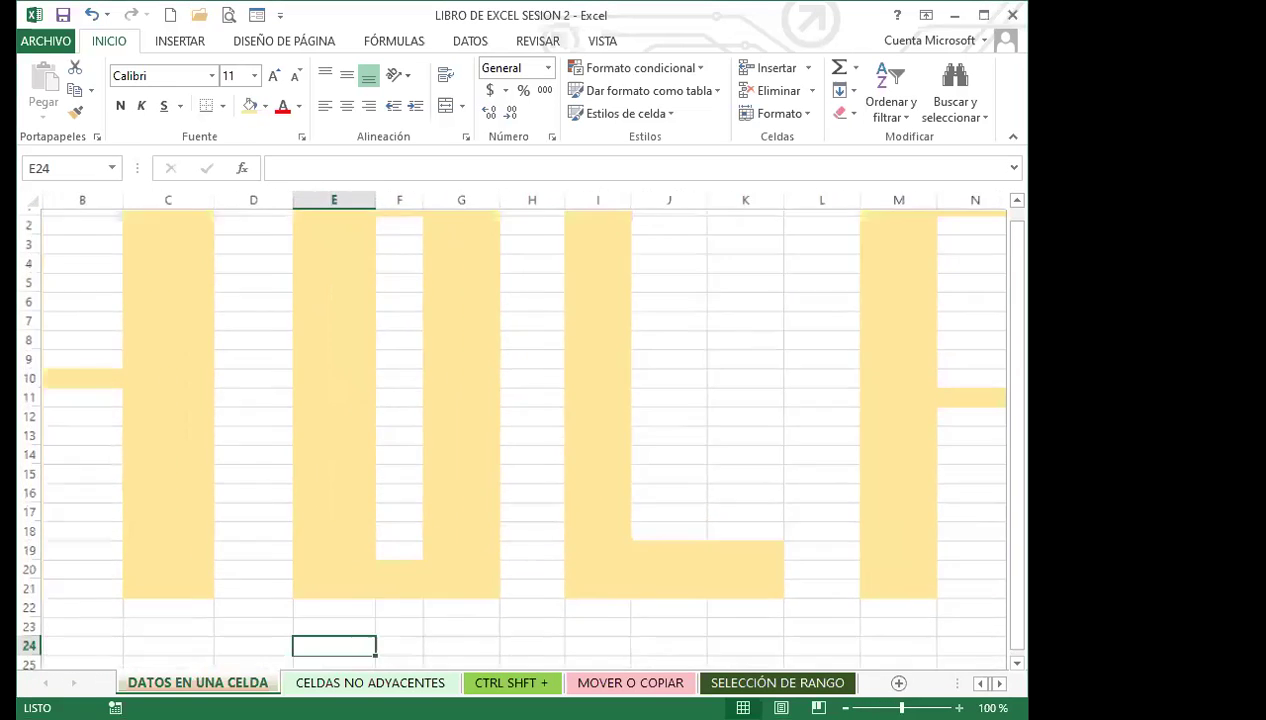
scroll(511, 430, up, 3)
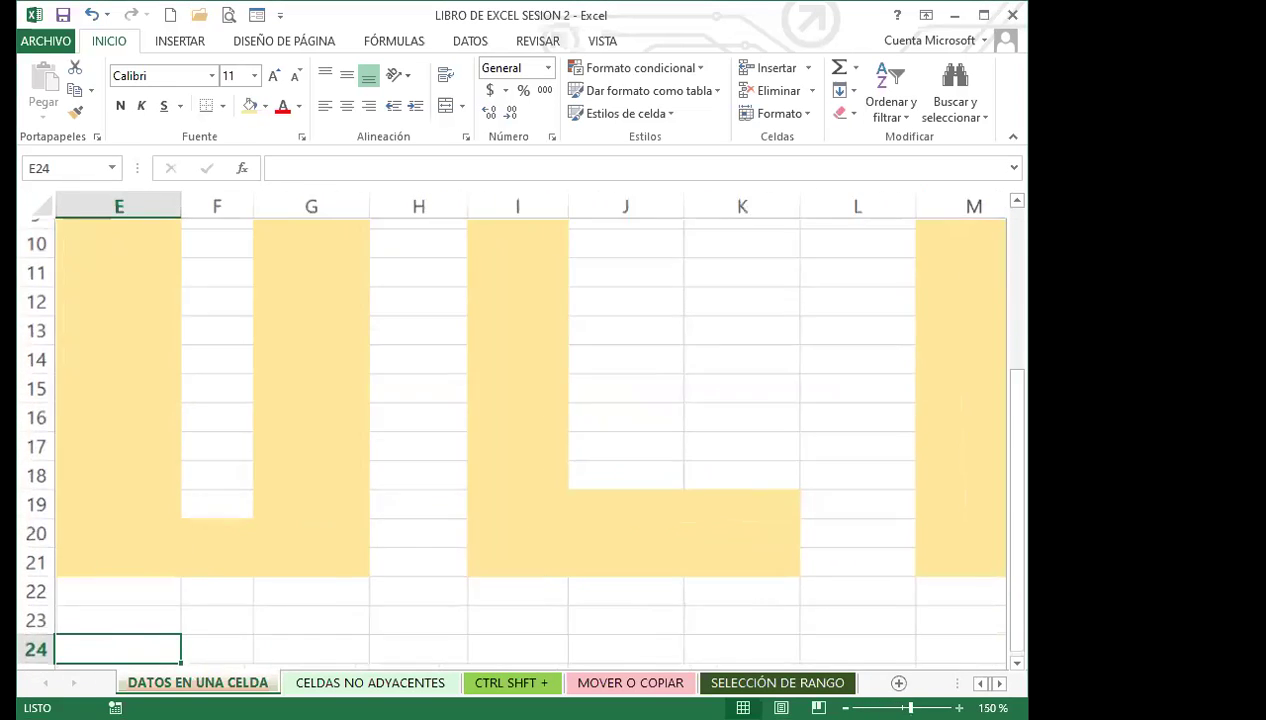
scroll(511, 430, down, 4)
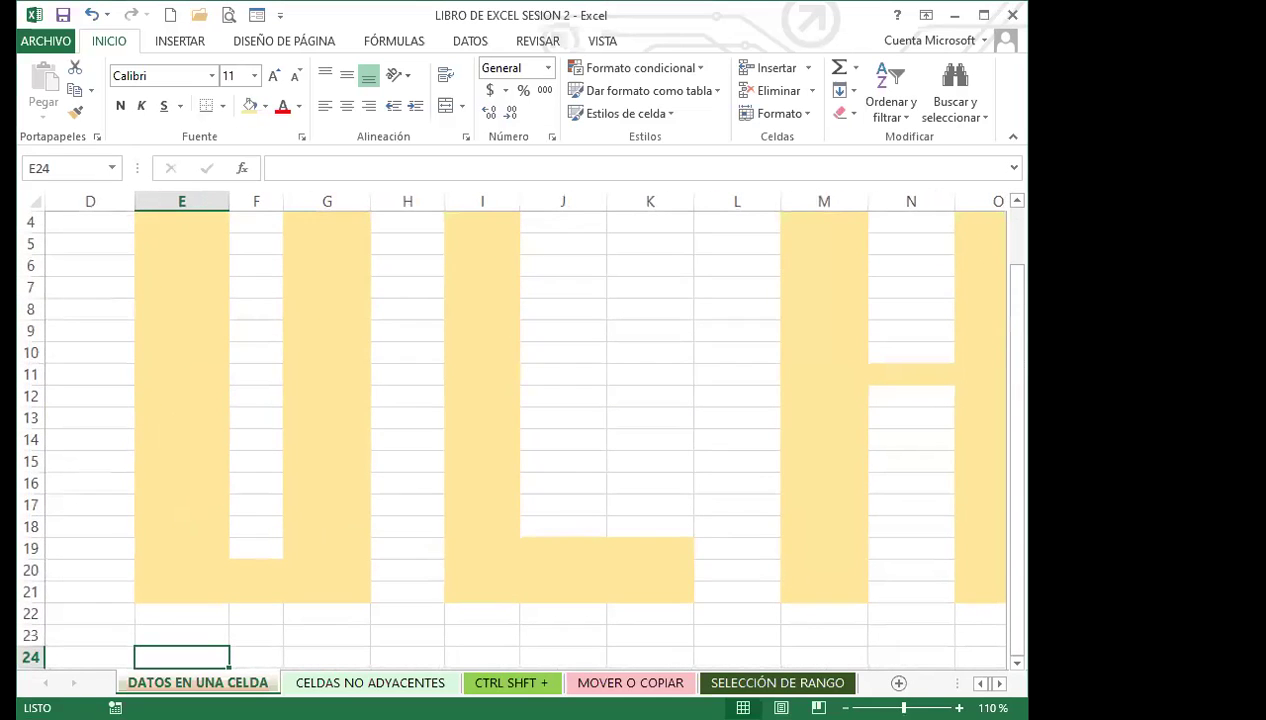
scroll(511, 430, down, 5)
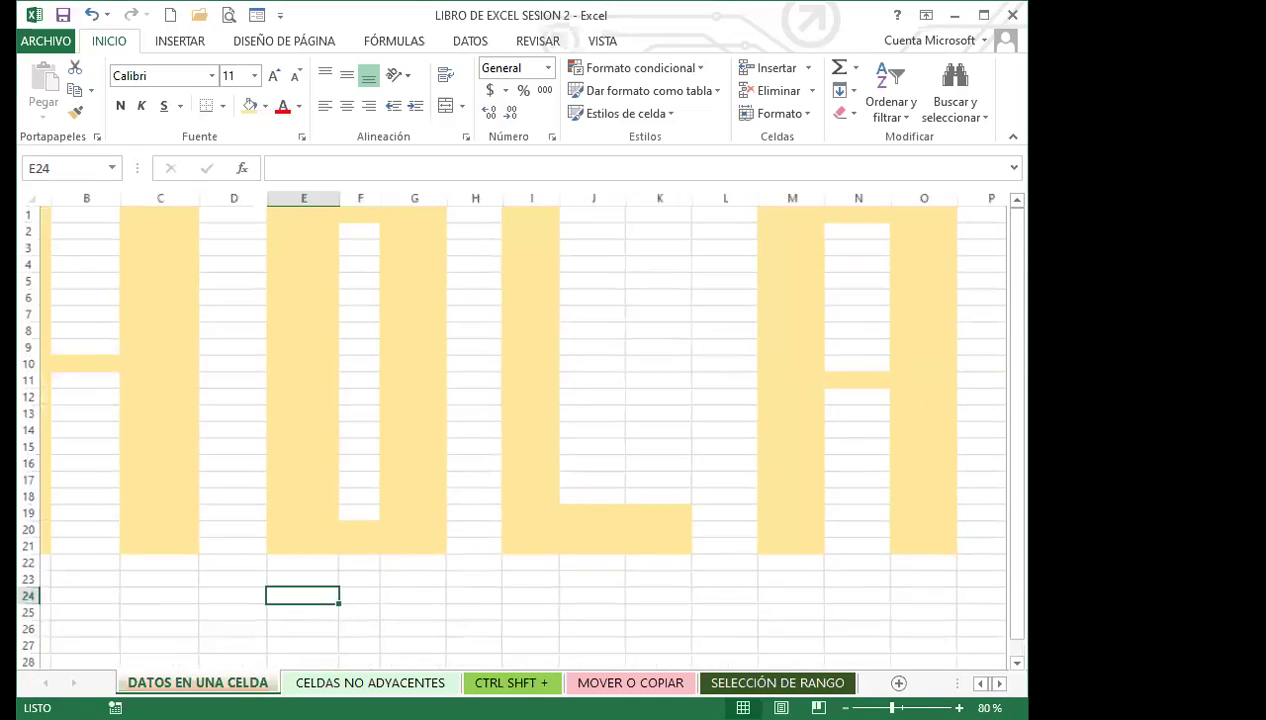
click(571, 608)
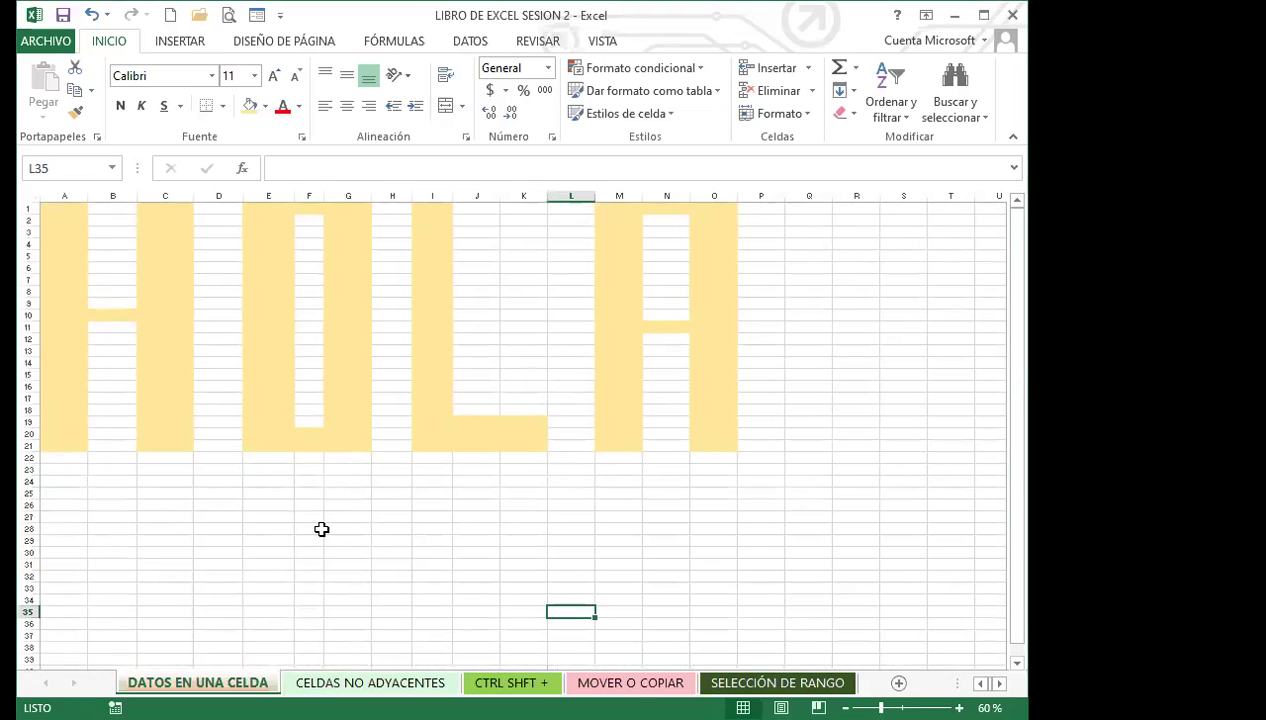
scroll(321, 529, up, 3)
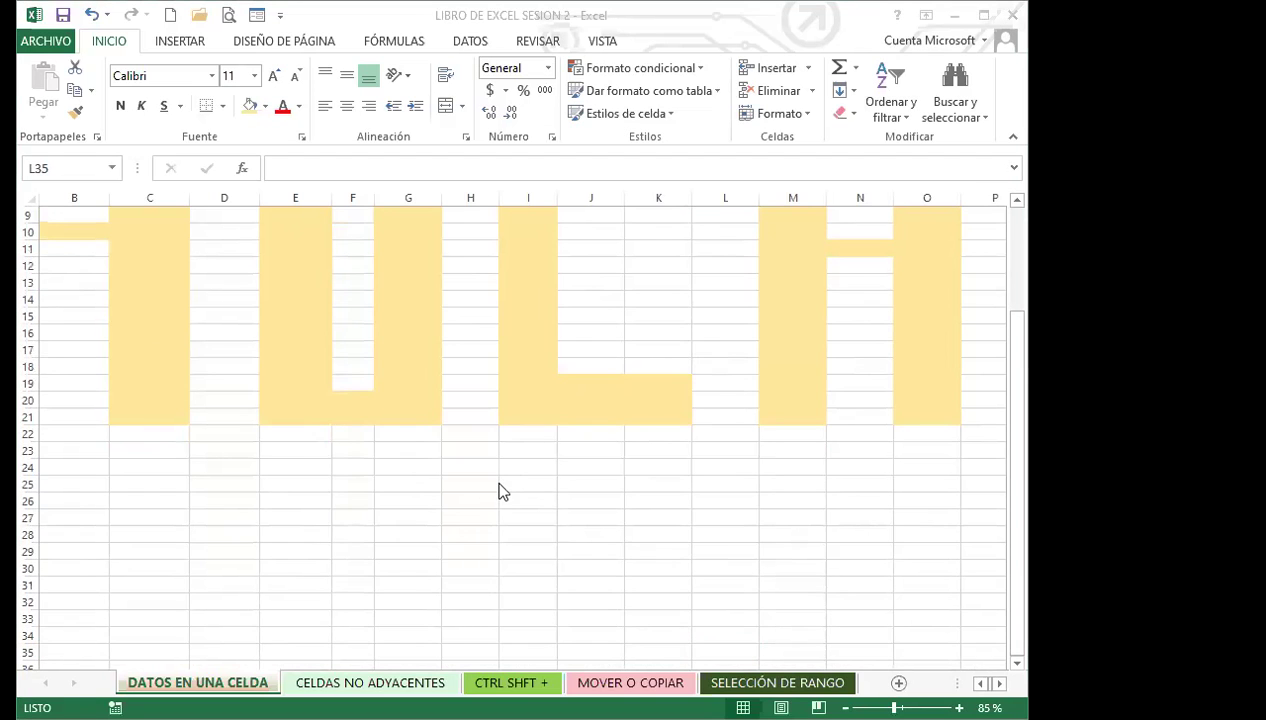
scroll(495, 500, up, 3)
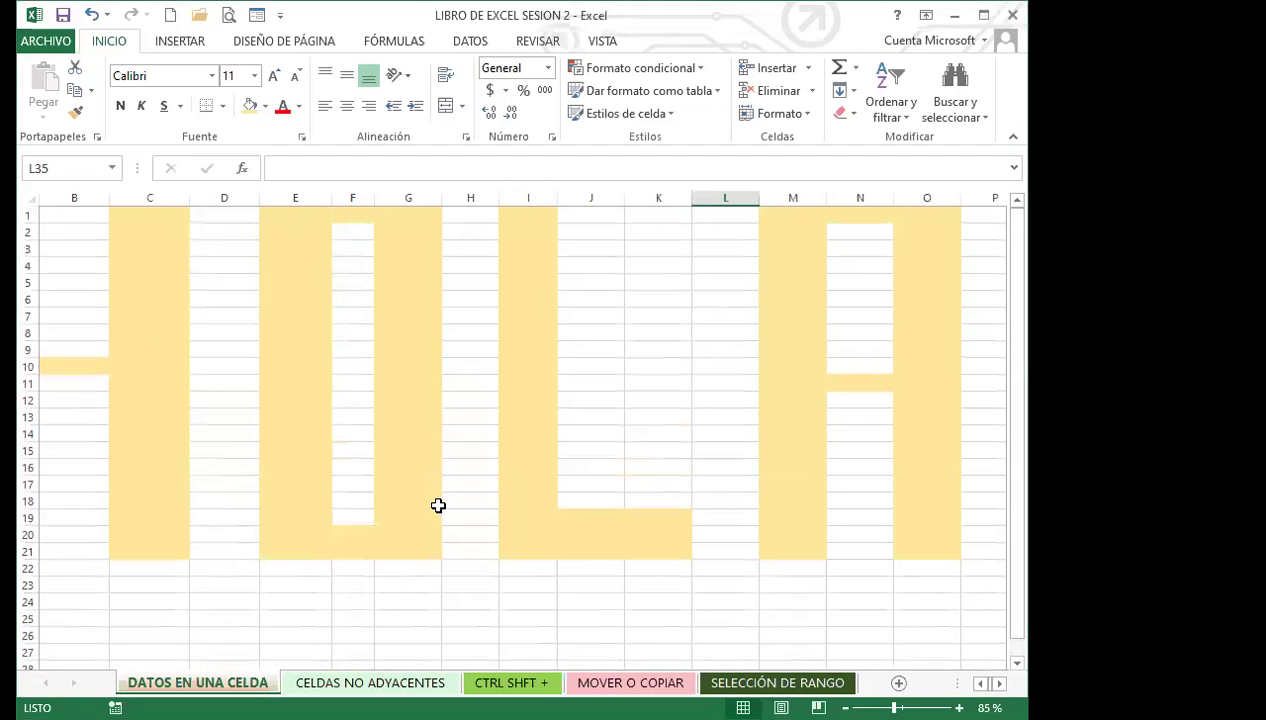
scroll(444, 505, down, 2)
scroll(339, 486, up, 1)
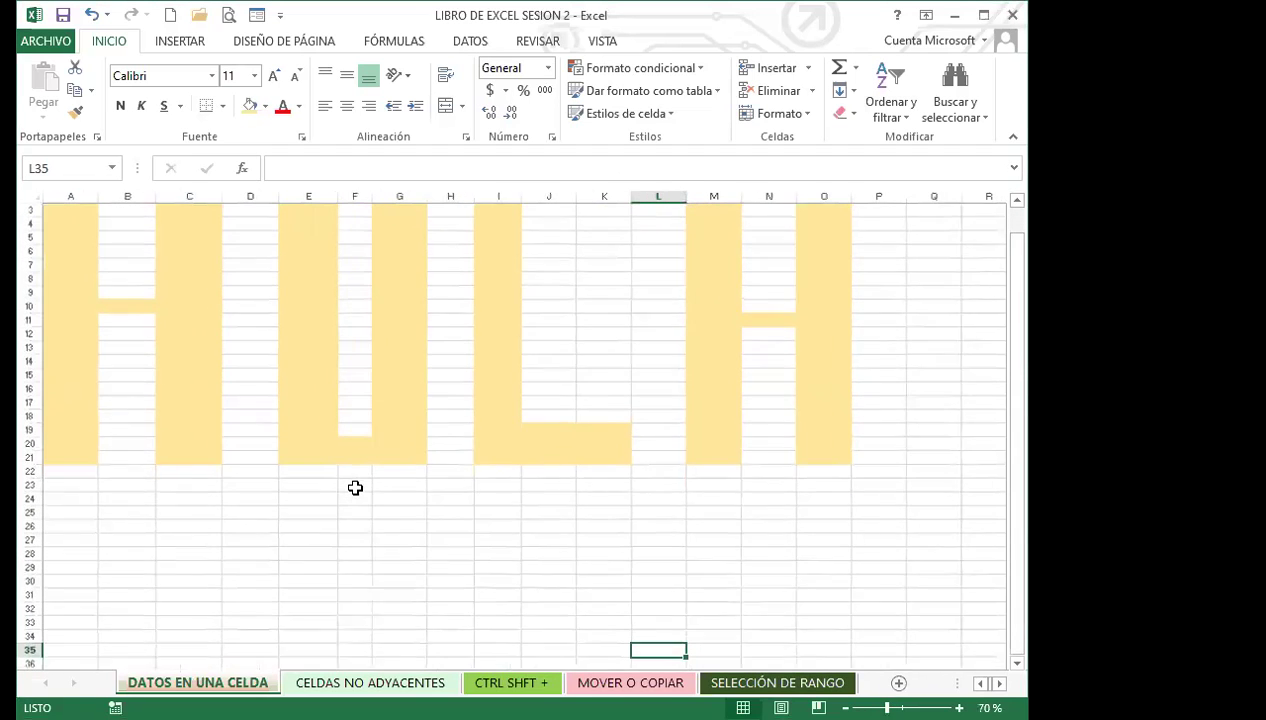
scroll(401, 515, up, 1)
click(405, 540)
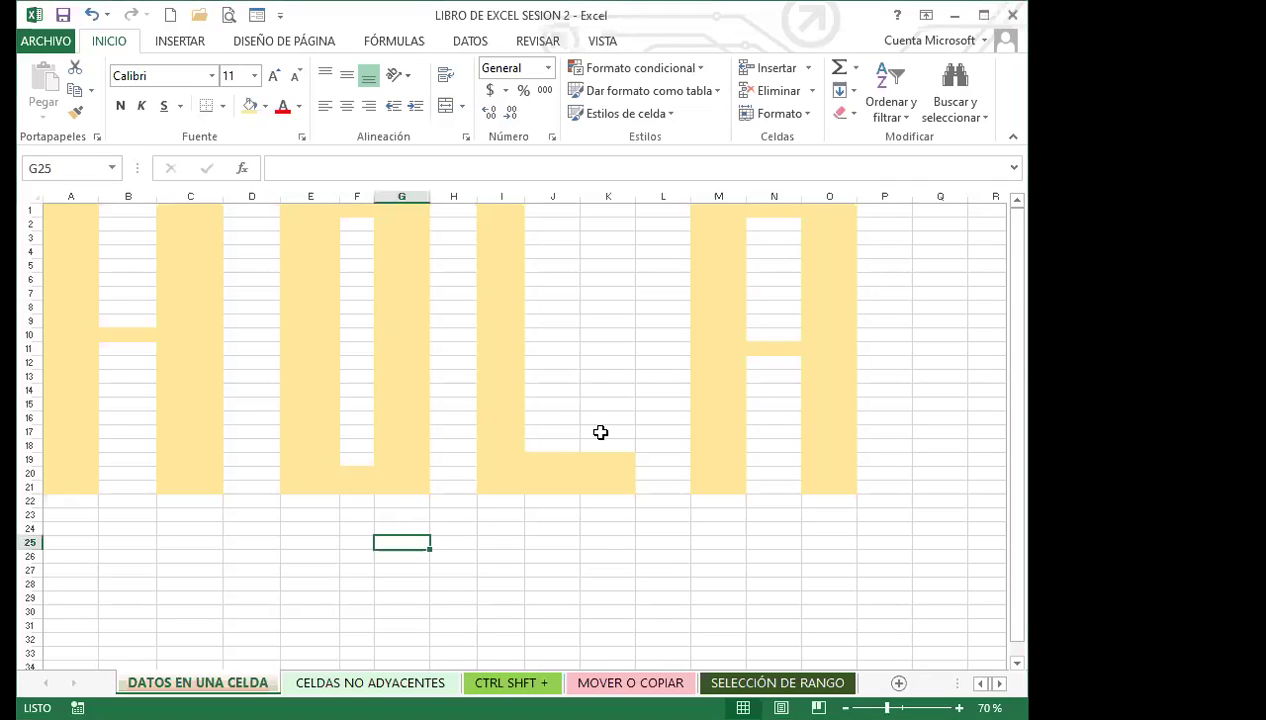
drag(400, 540, 365, 528)
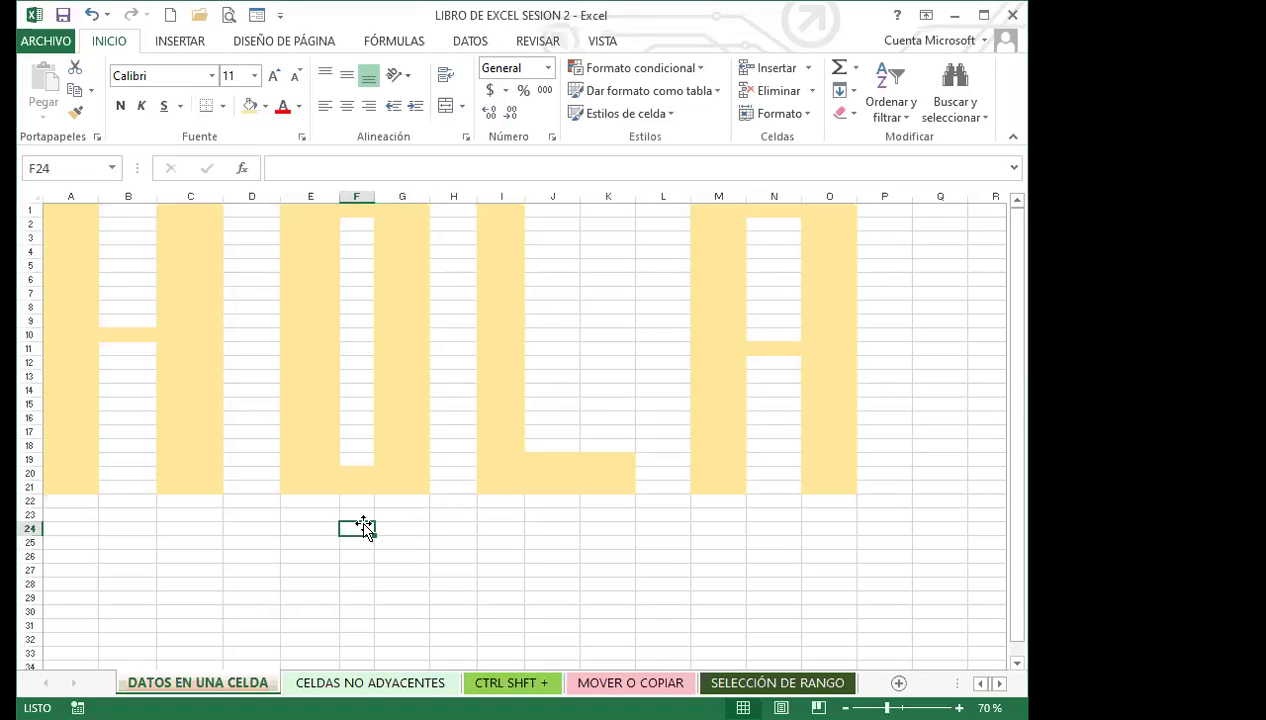
- Enter 1 in cell E25 below the lettering and fill it down to E42
click(308, 540)
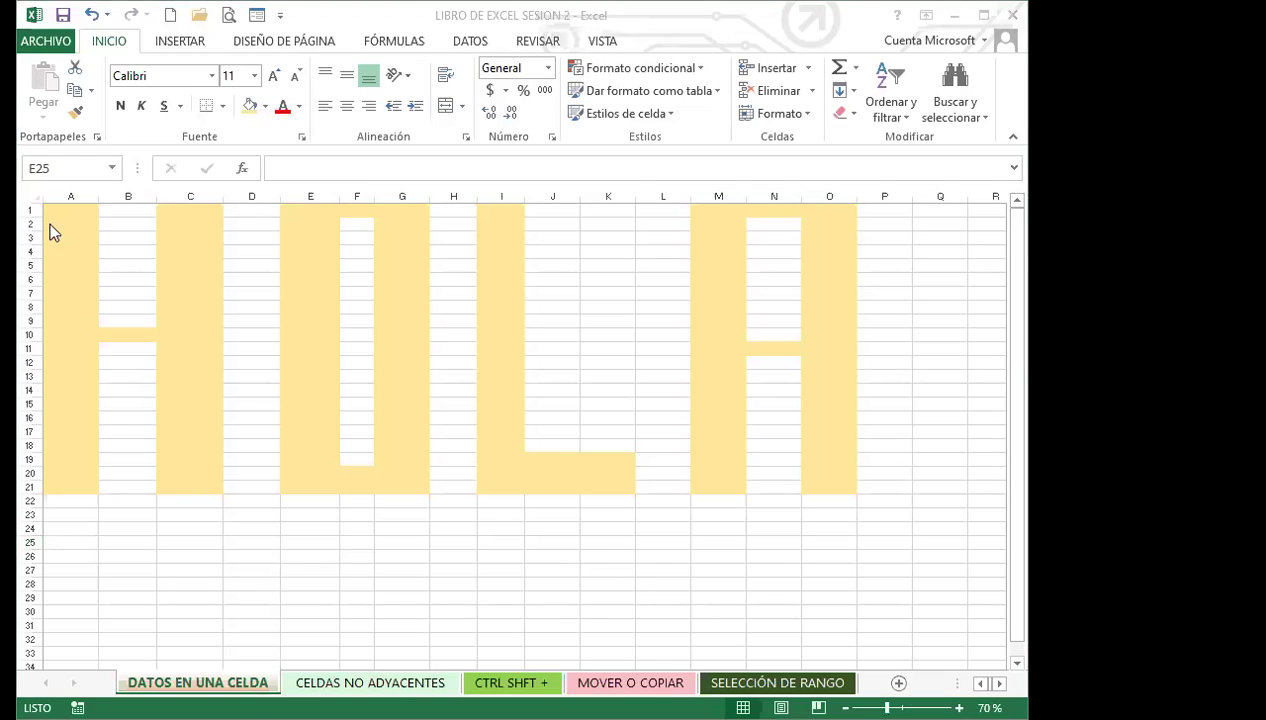
click(330, 545)
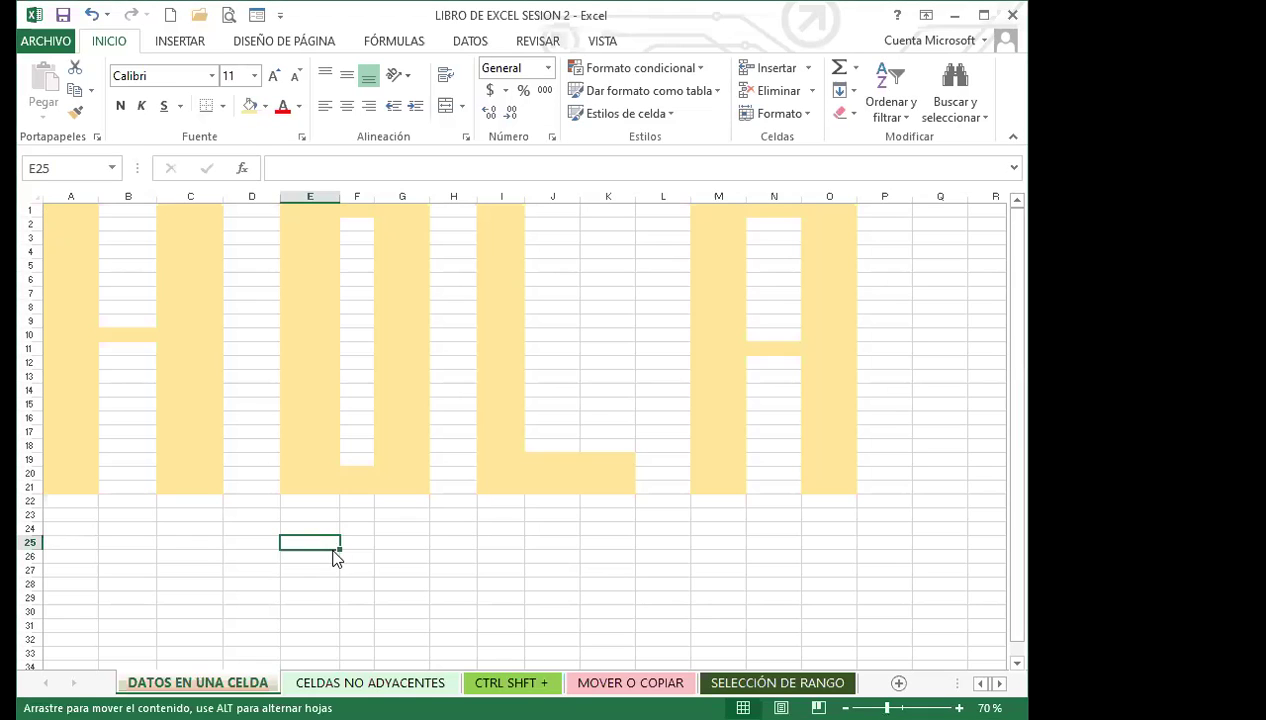
scroll(342, 537, down, 2)
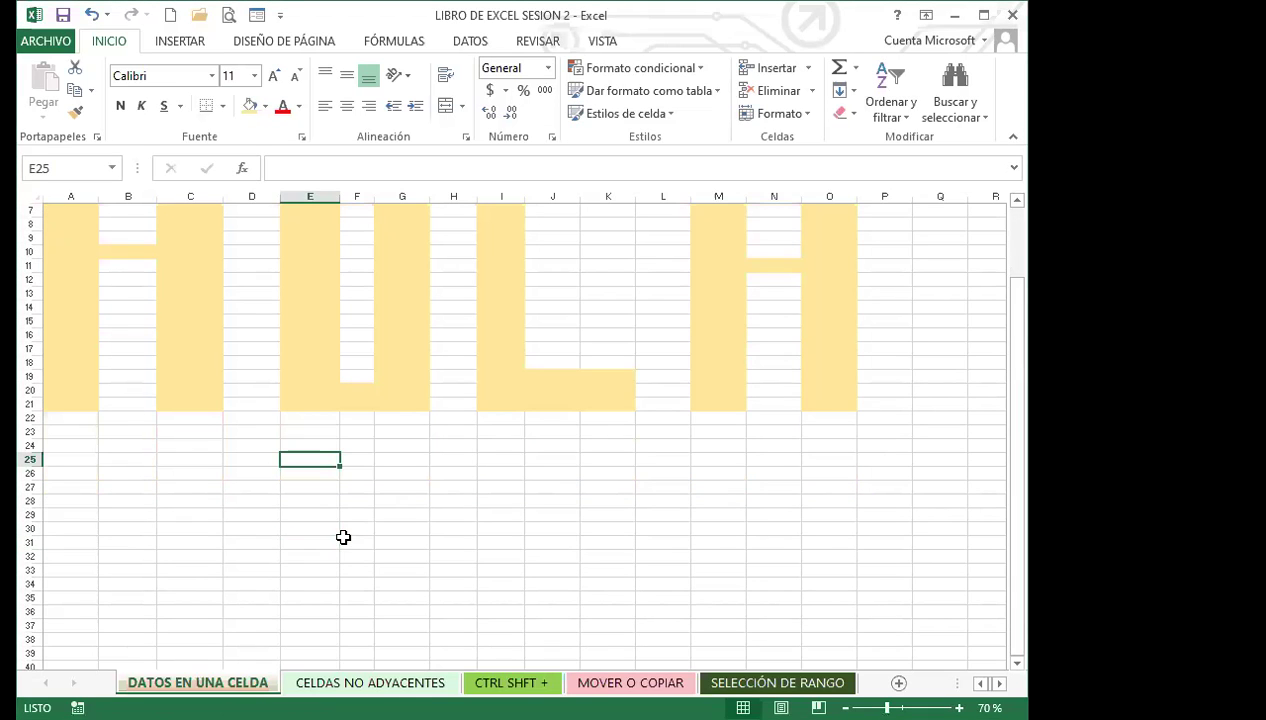
text(1)
key(Return)
click(320, 463)
drag(340, 466, 340, 640)
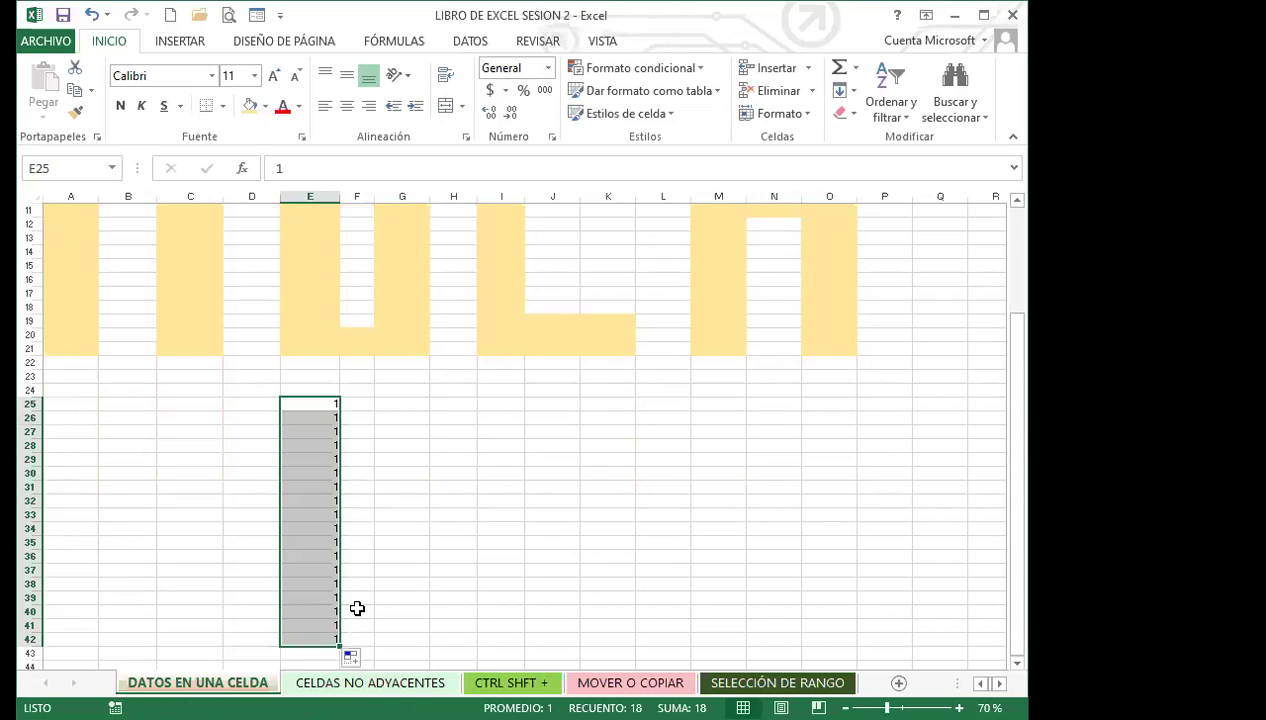
- Extend the filled column of ones across to column L, covering E25:L42
scroll(352, 613, down, 1)
drag(340, 605, 686, 596)
click(756, 526)
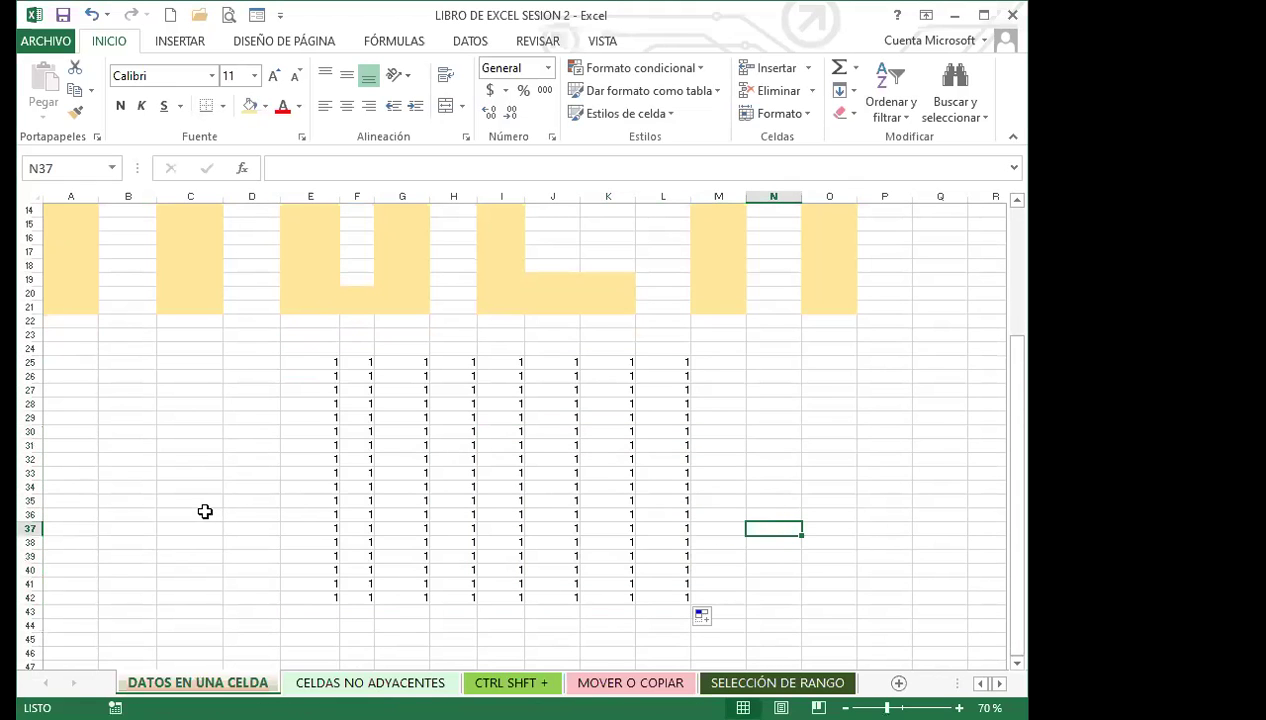
- Return to the beginning of the sheet and select cell A1
scroll(182, 508, up, 5)
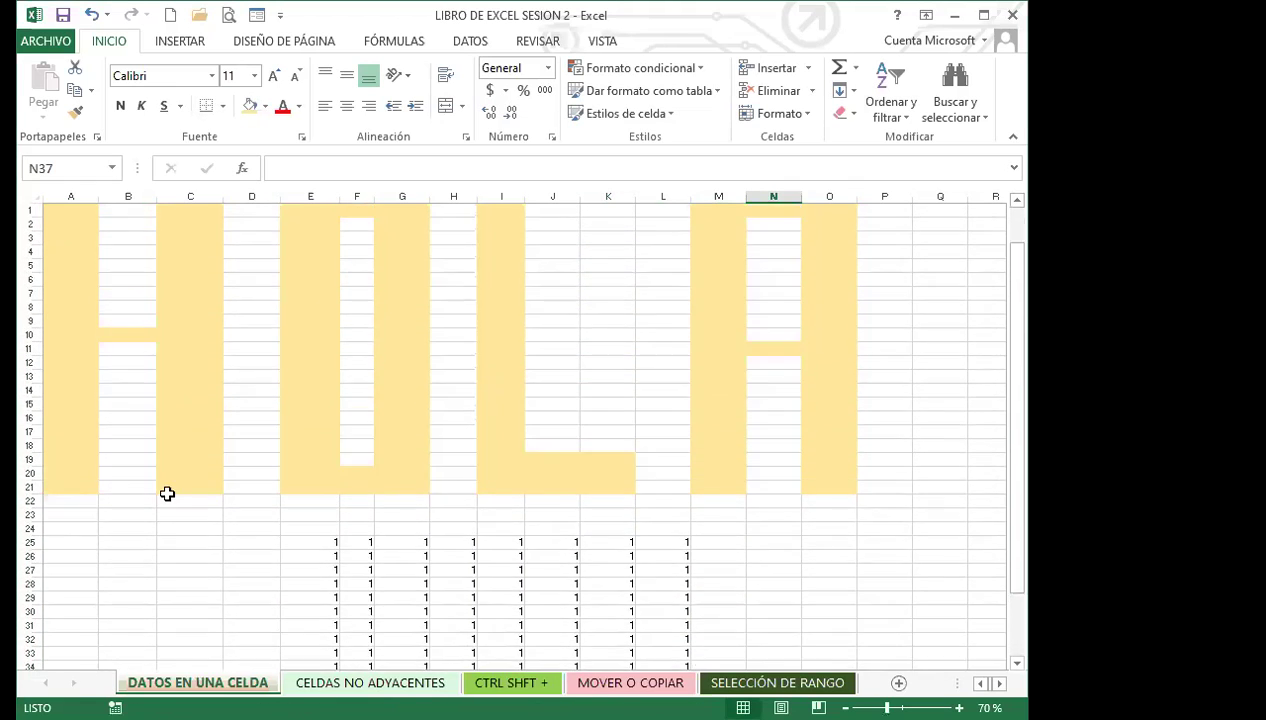
click(63, 262)
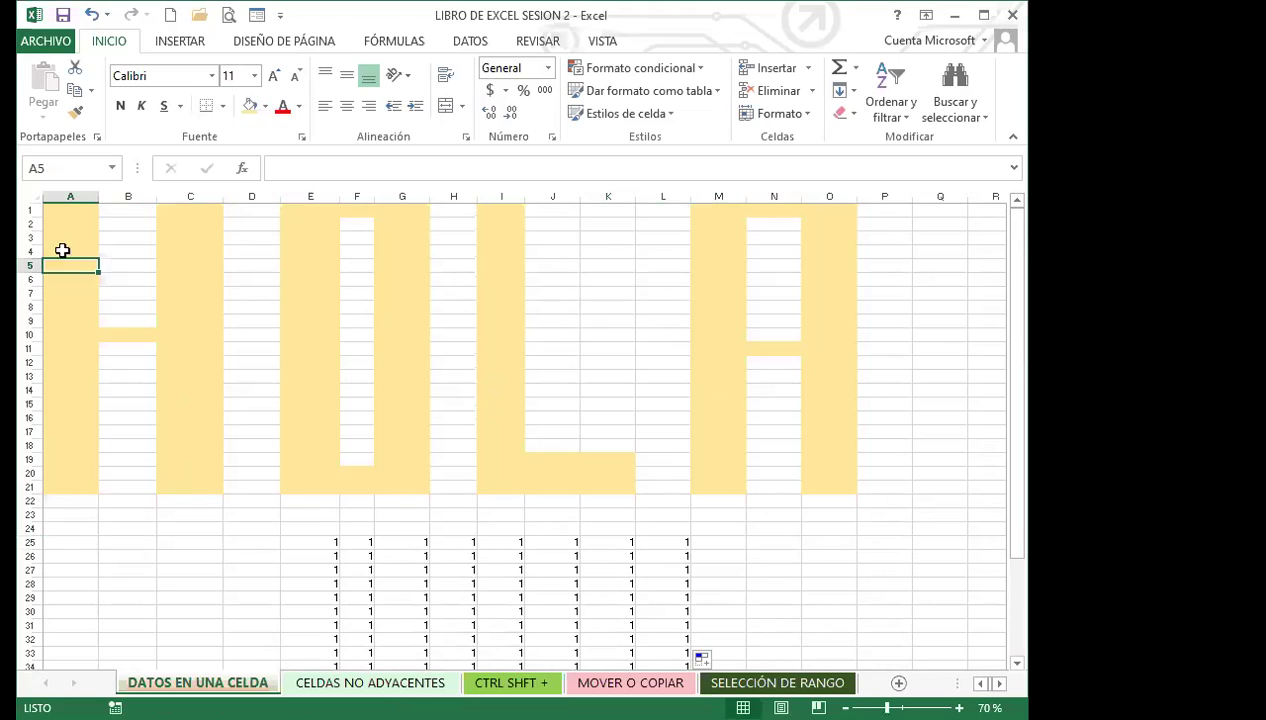
click(66, 206)
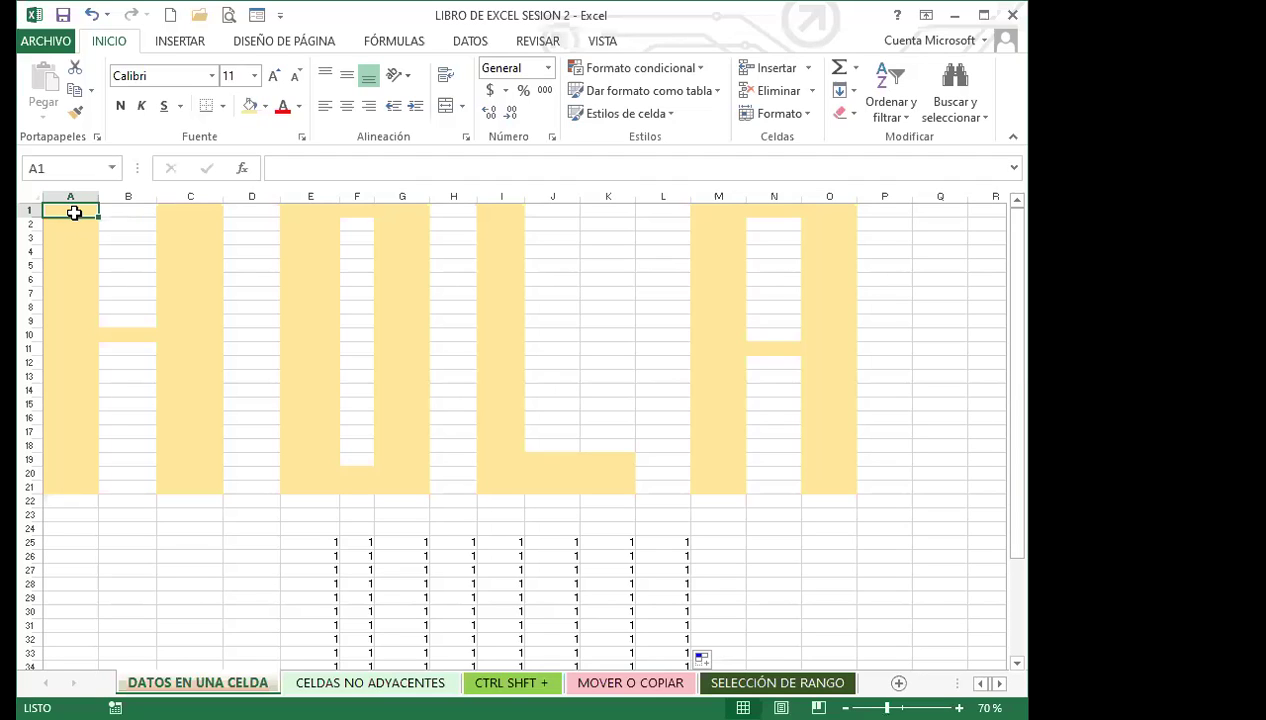
- Extend the selection from A1 down to the last row and across to the last column, then deselect it
key(ctrl+shift+Down)
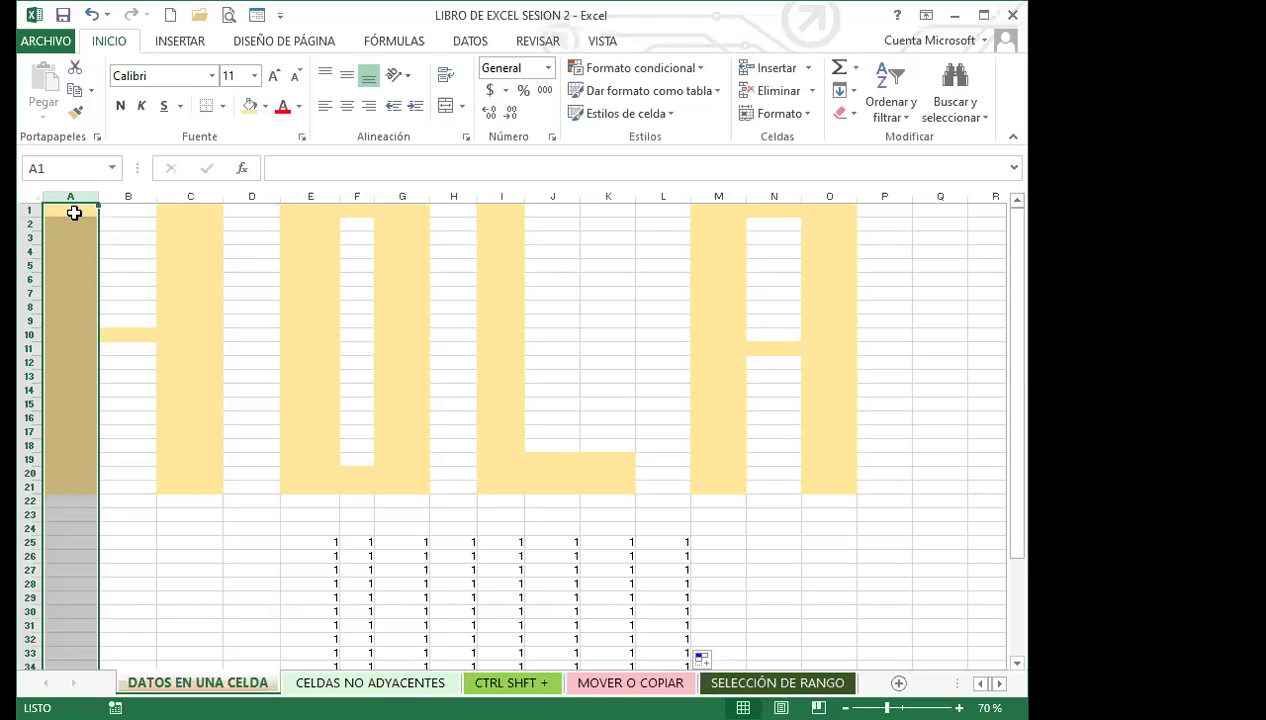
key(ctrl+shift+Right)
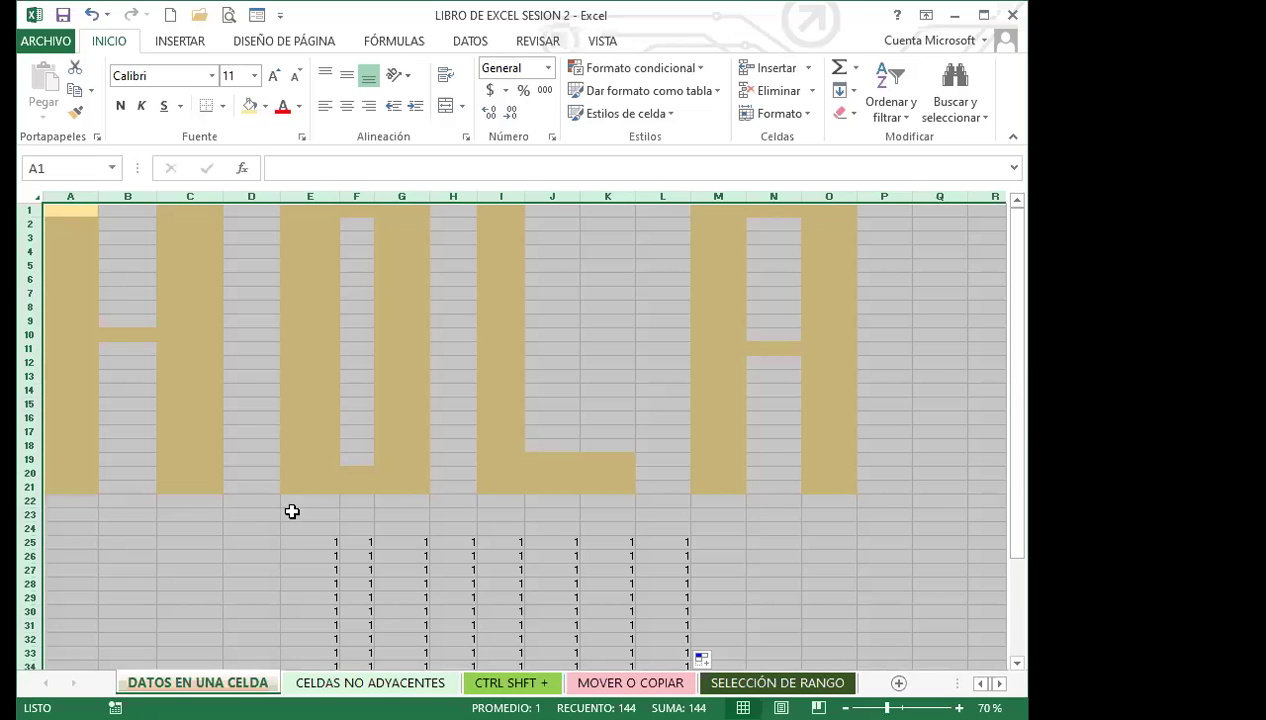
click(252, 556)
- Select the block of ones below the lettering from E25 down to row 42 and across to column L
scroll(250, 545, down, 1)
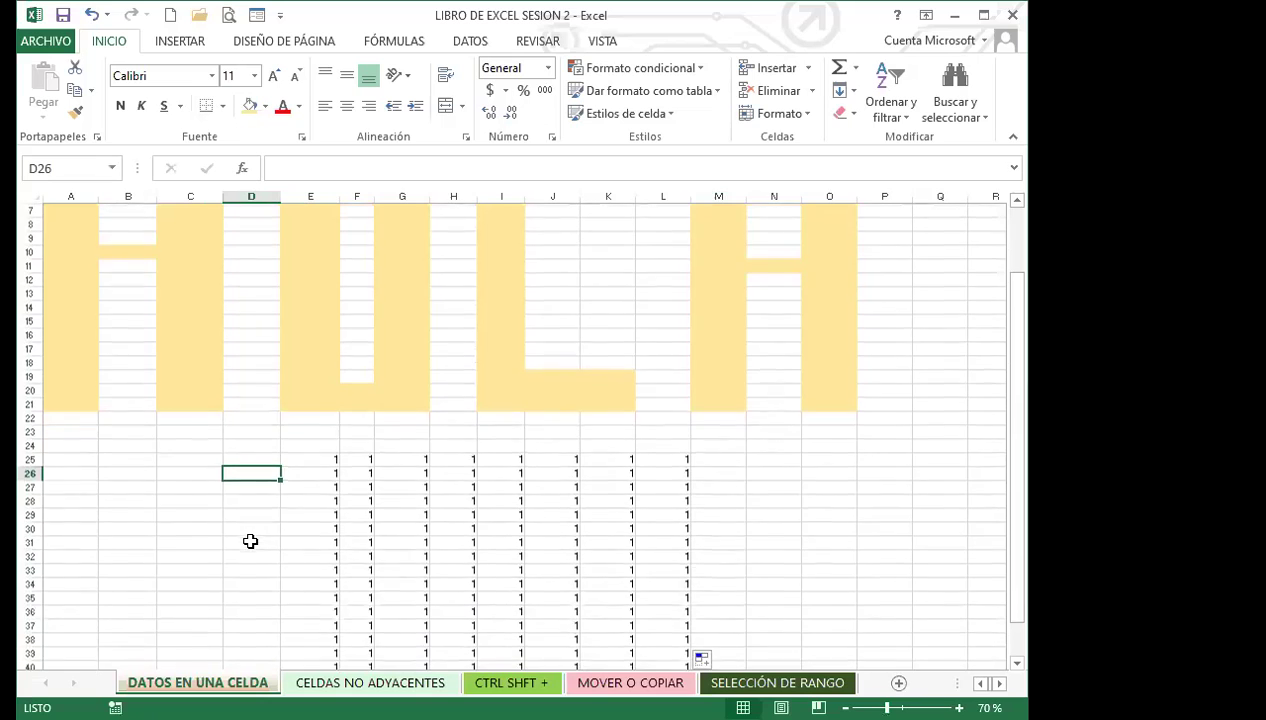
scroll(250, 541, down, 4)
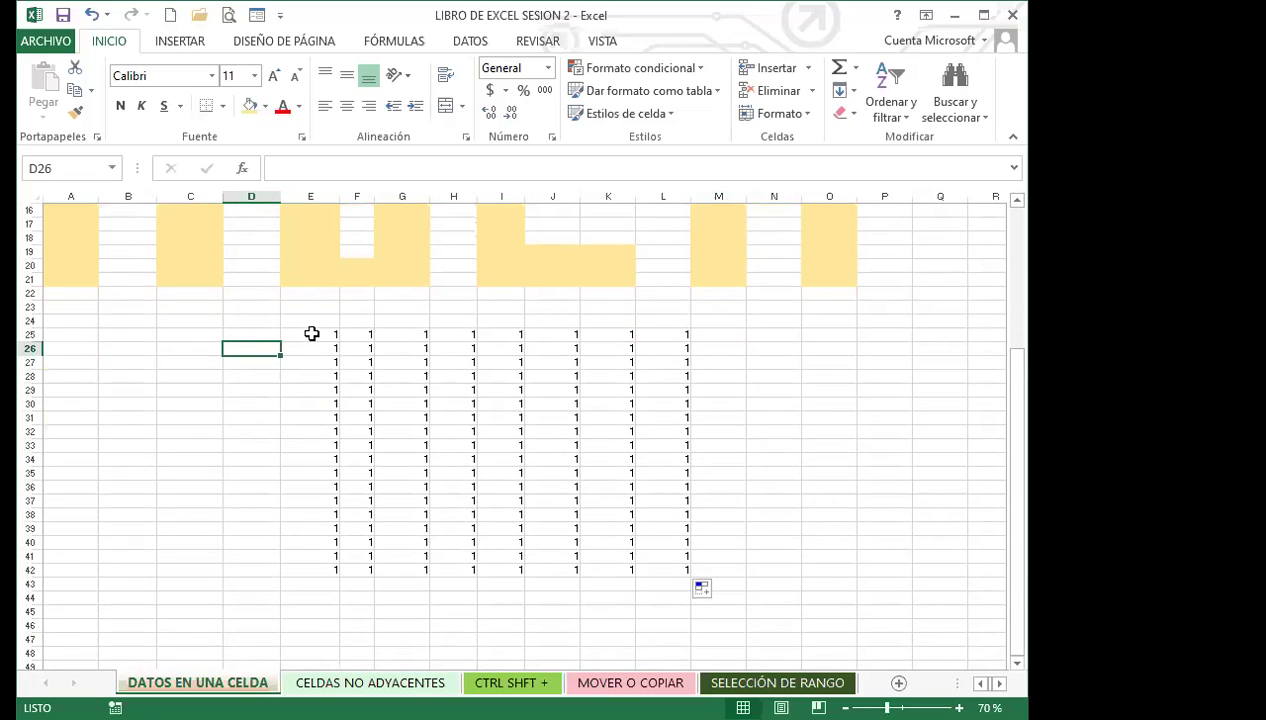
click(311, 334)
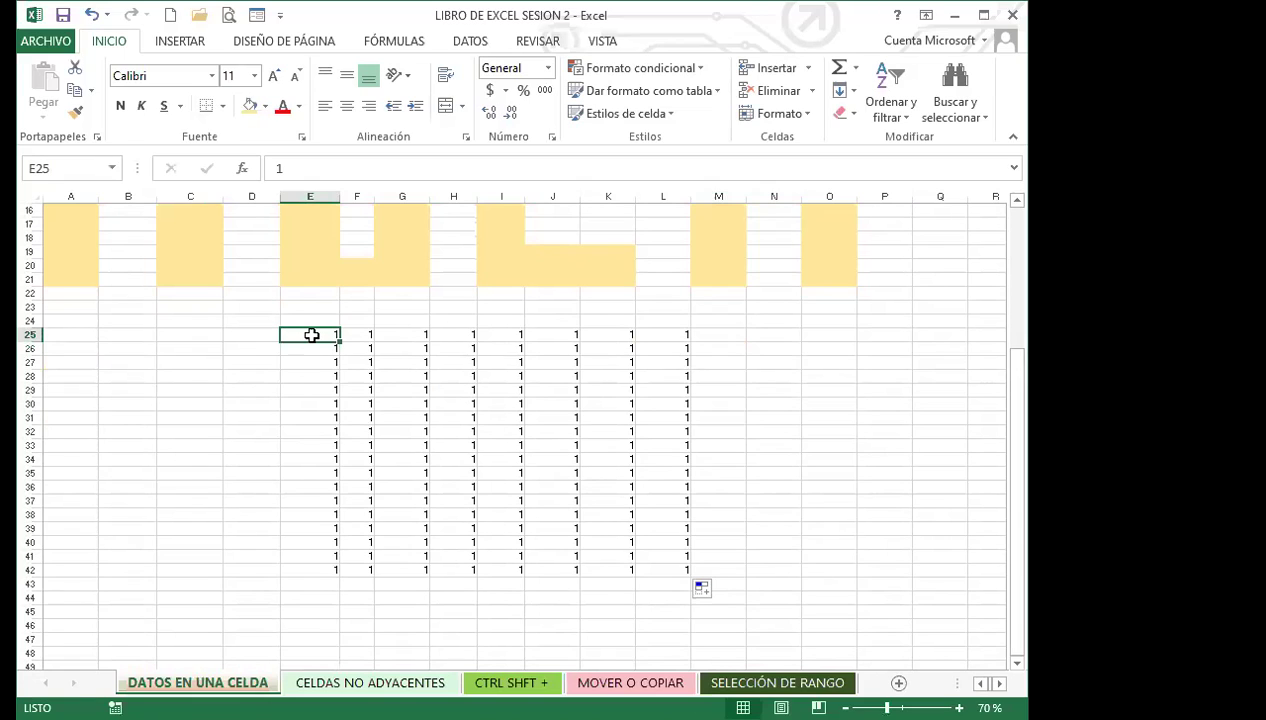
key(ctrl+shift+Down)
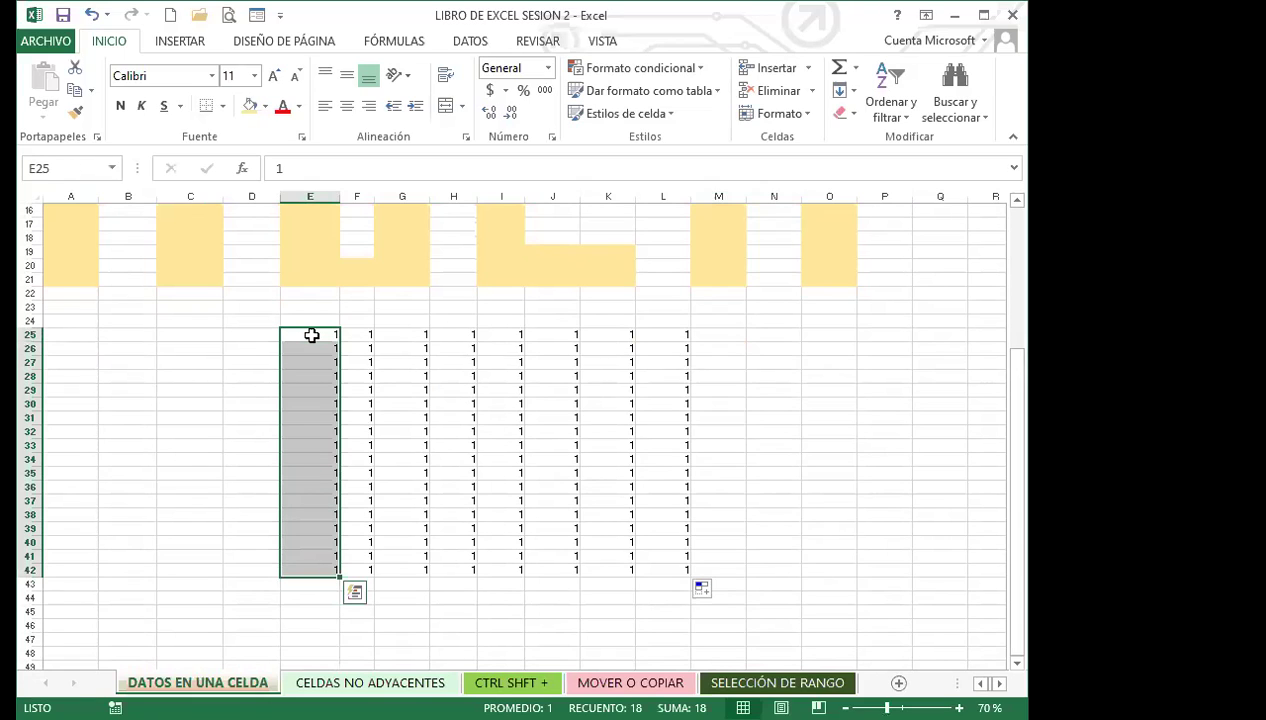
key(ctrl+shift+Right)
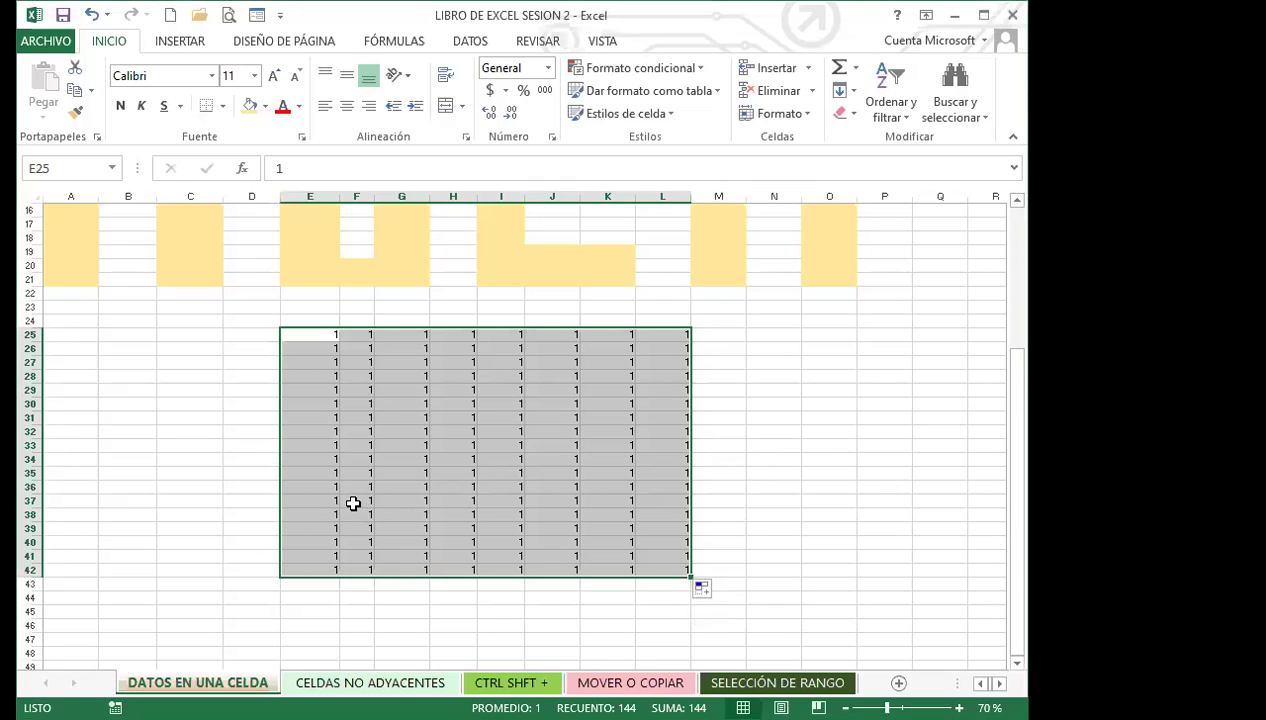
- Select cell A1 at the beginning of the sheet, then the cells forming the letter O in HOLA
scroll(98, 264, up, 5)
click(70, 222)
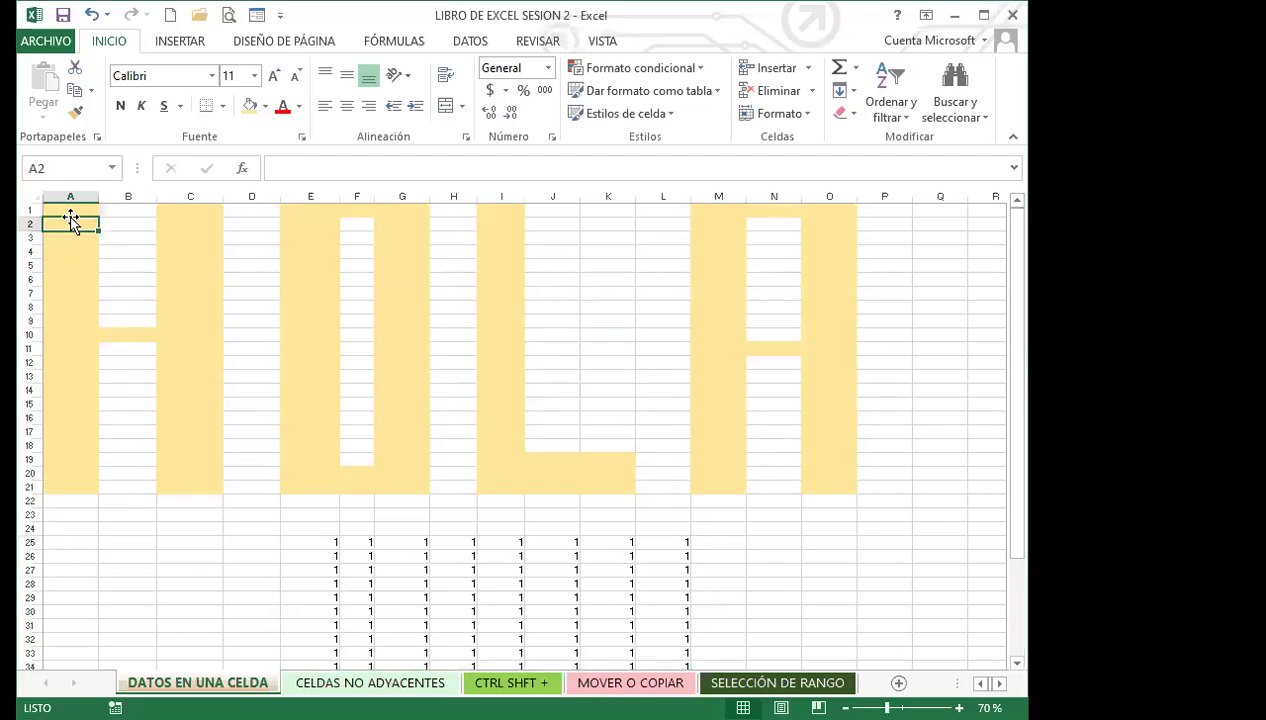
click(70, 208)
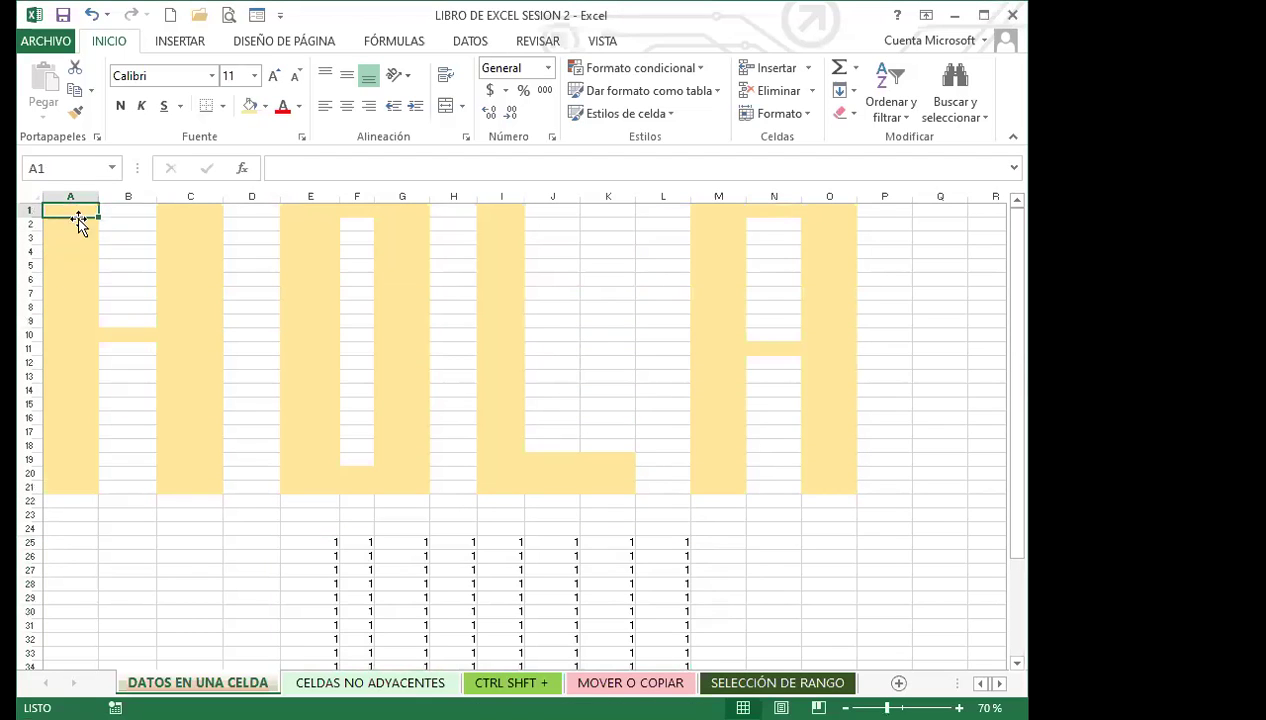
drag(280, 270, 420, 493)
drag(391, 228, 422, 491)
drag(305, 209, 333, 484)
click(418, 452)
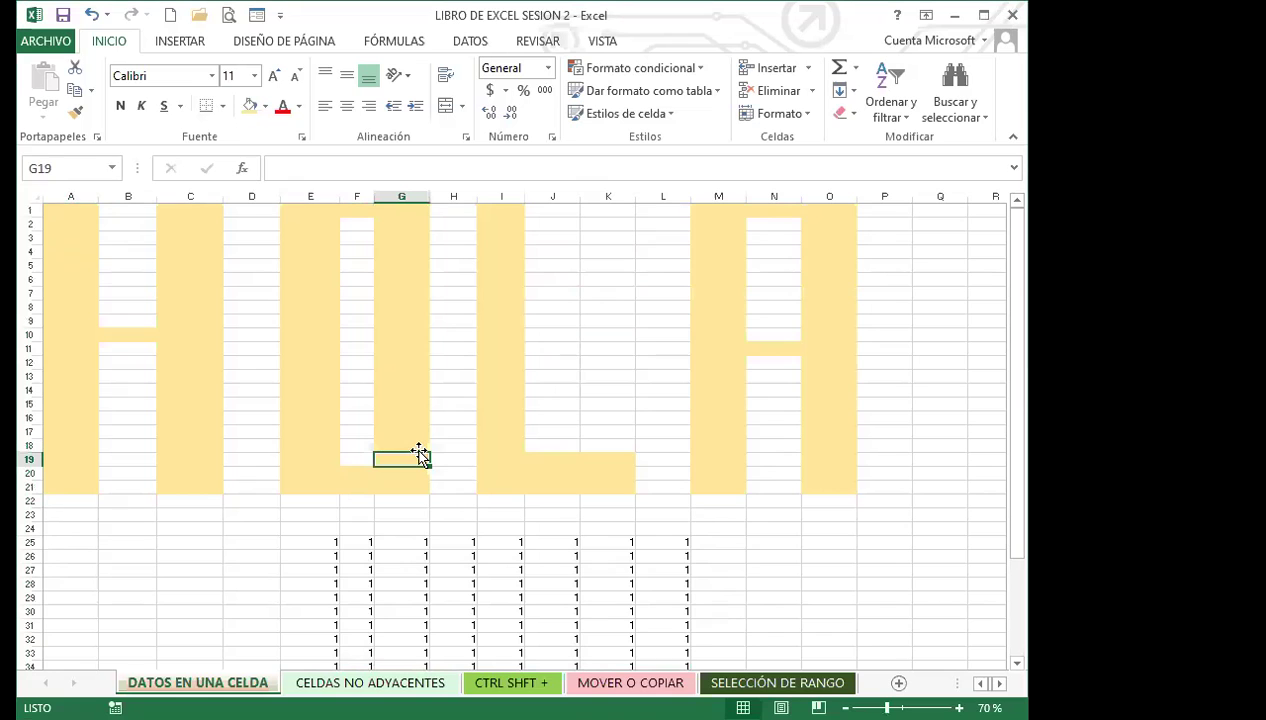
- Reselect the whole range E25:L42 starting from cell E25, then deselect it by choosing an empty cell above the block
scroll(362, 444, down, 3)
click(311, 415)
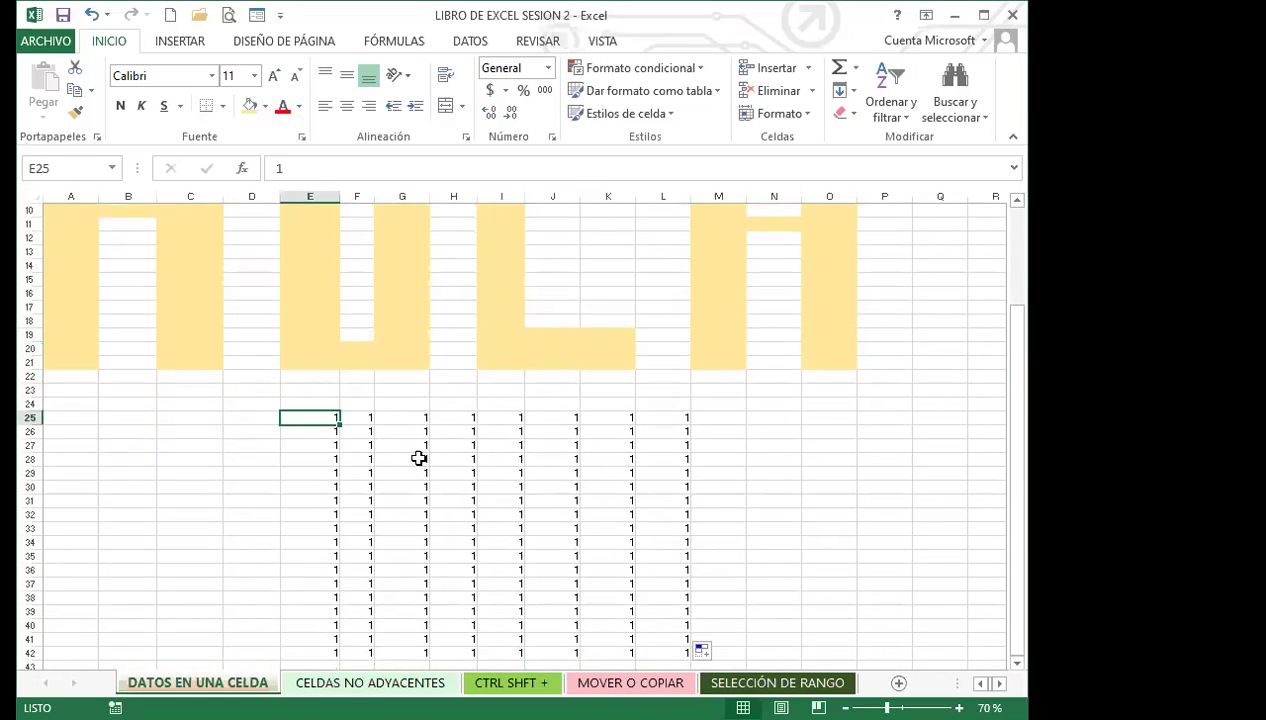
scroll(713, 497, down, 4)
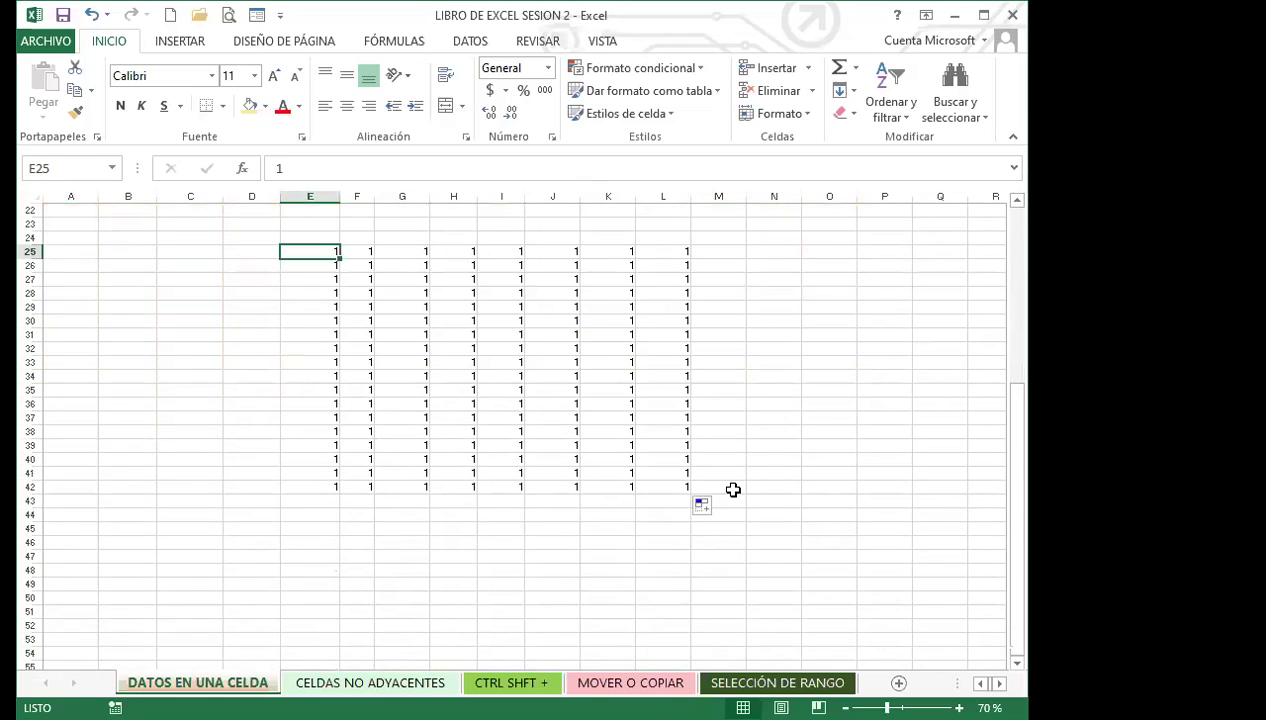
key(ctrl+shift+Down)
key(ctrl+shift+Right)
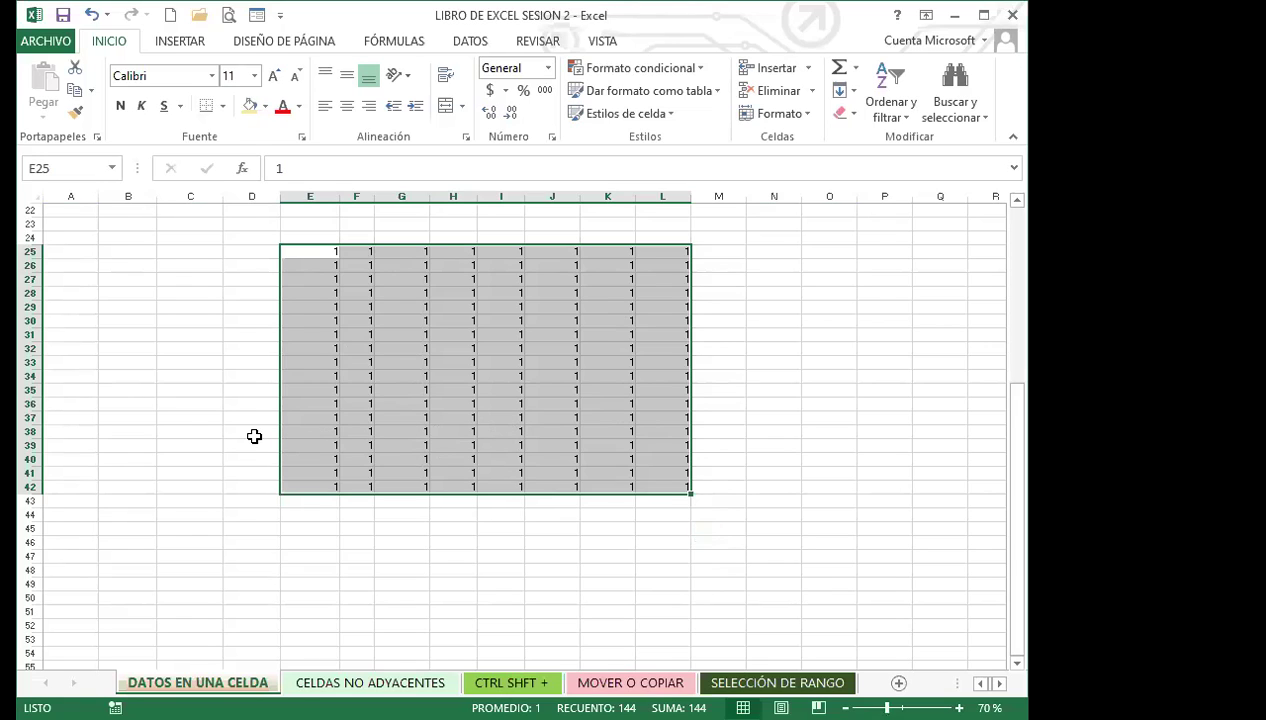
scroll(252, 434, up, 7)
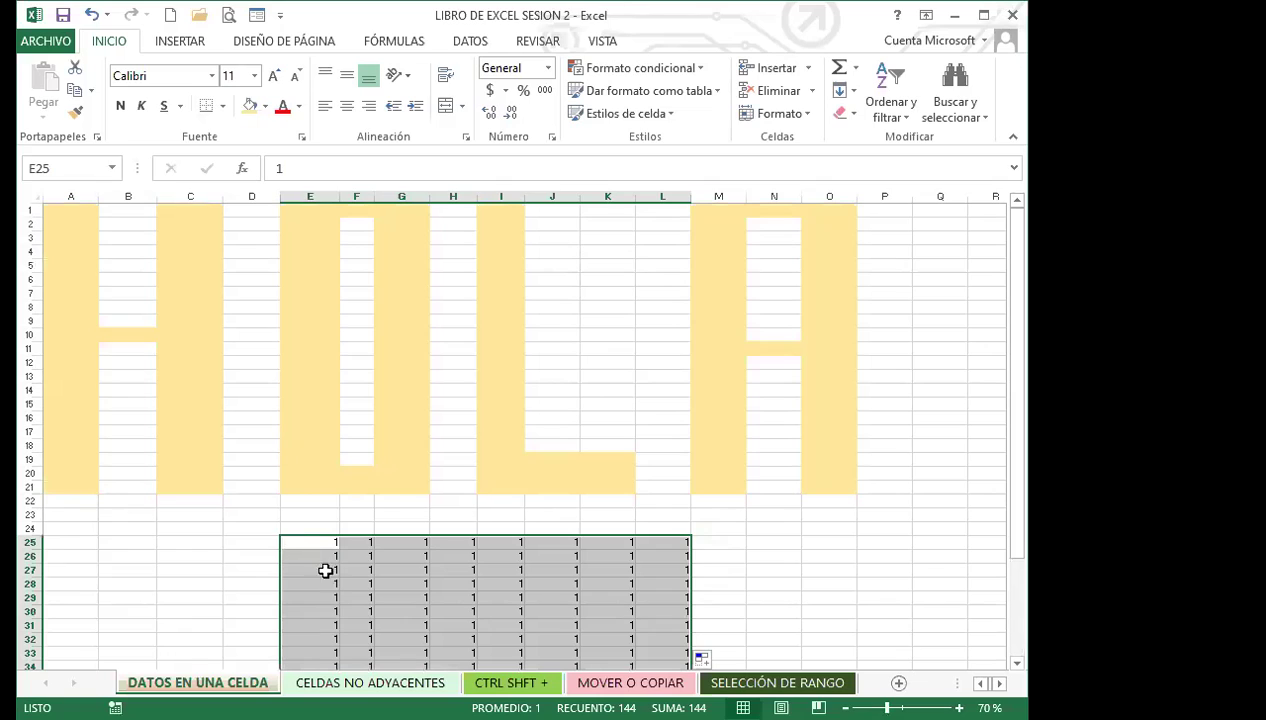
click(254, 531)
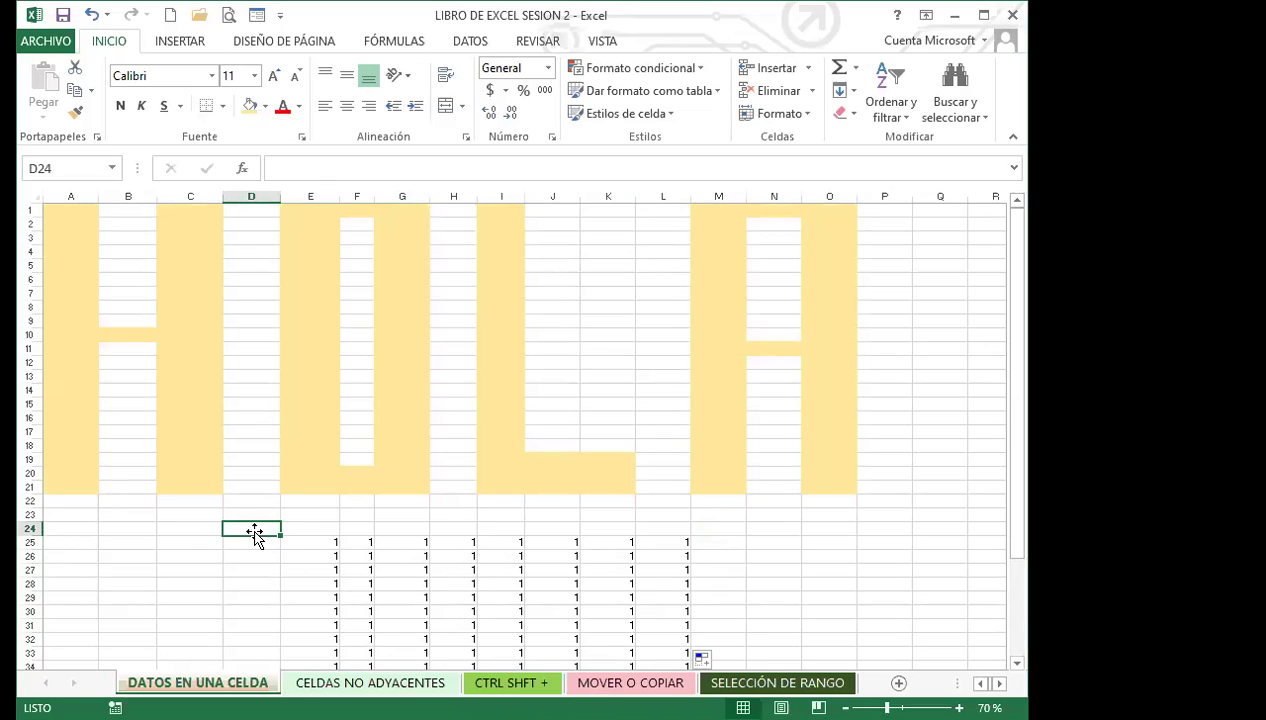
- Examine the extent of the block of ones by selecting its first cell E25 and its last cell L42
scroll(254, 531, down, 1)
click(310, 501)
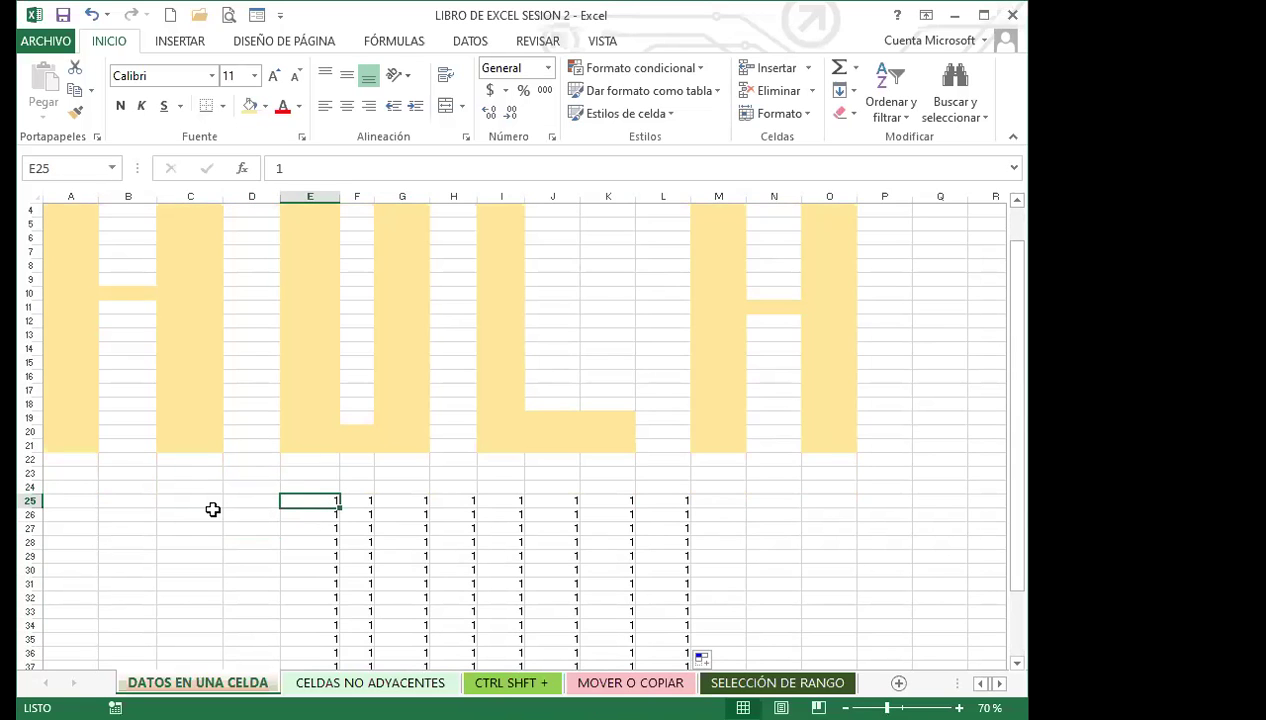
scroll(213, 510, down, 4)
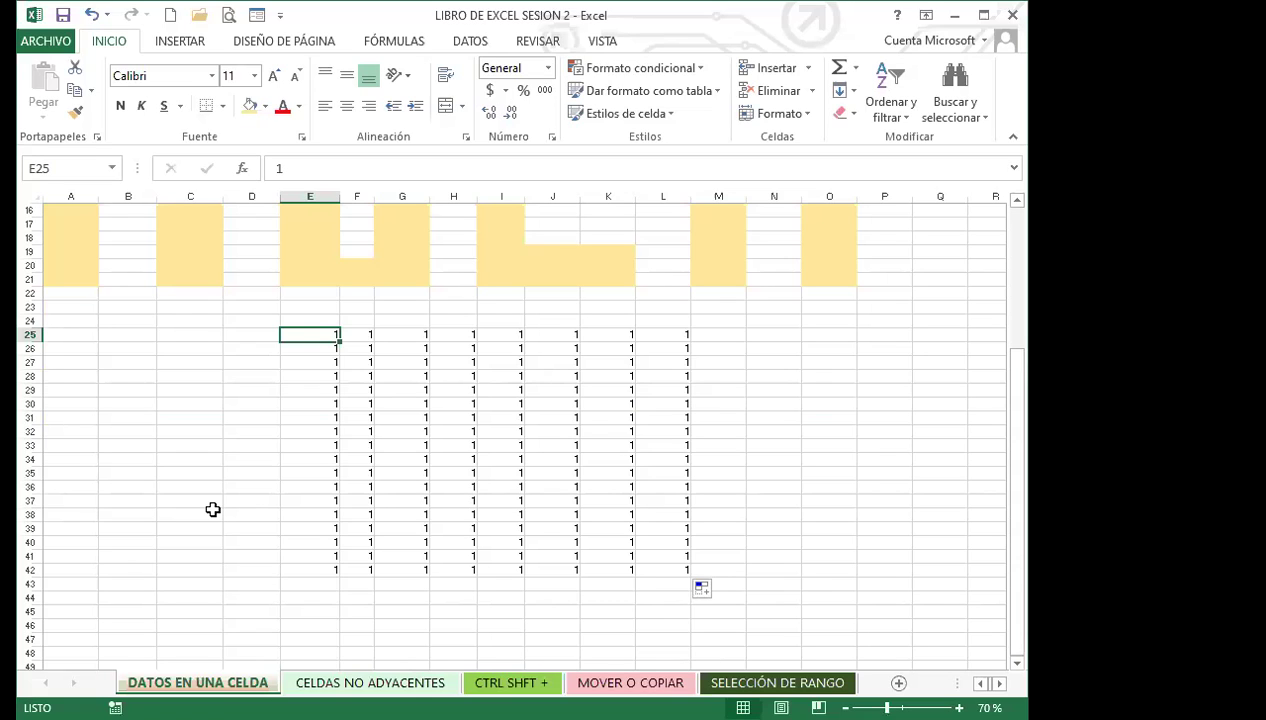
click(672, 566)
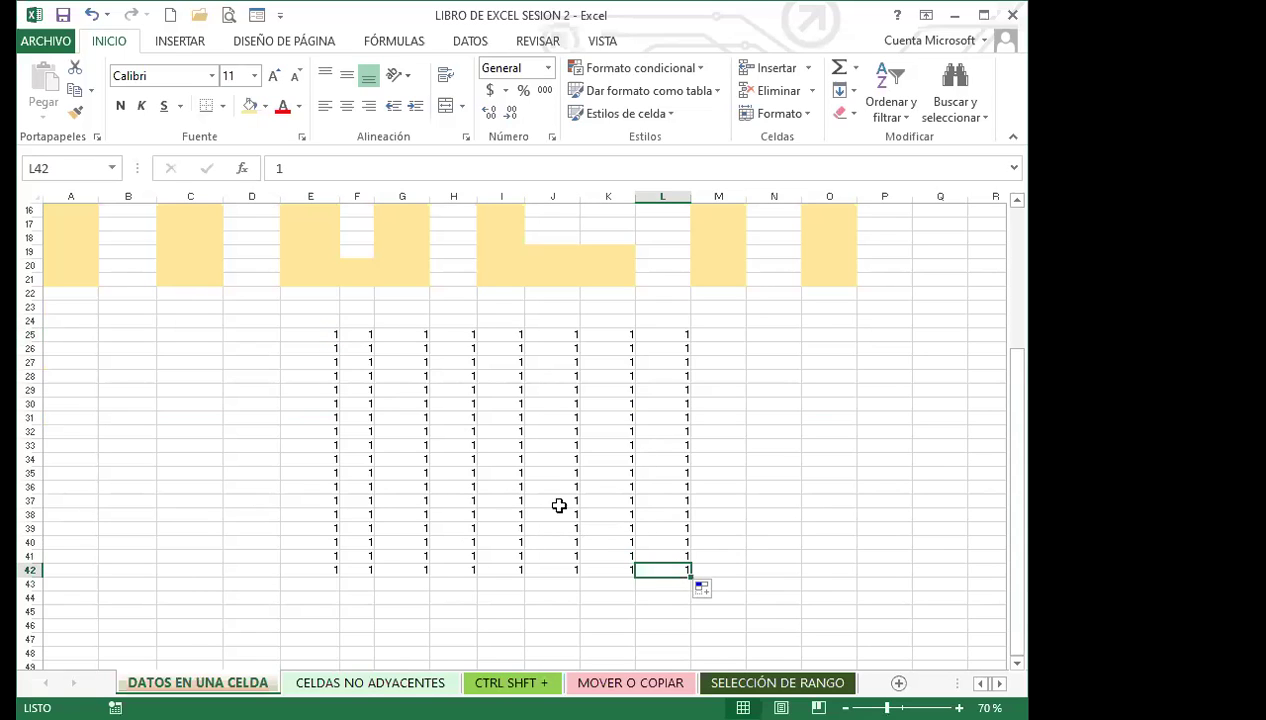
click(432, 474)
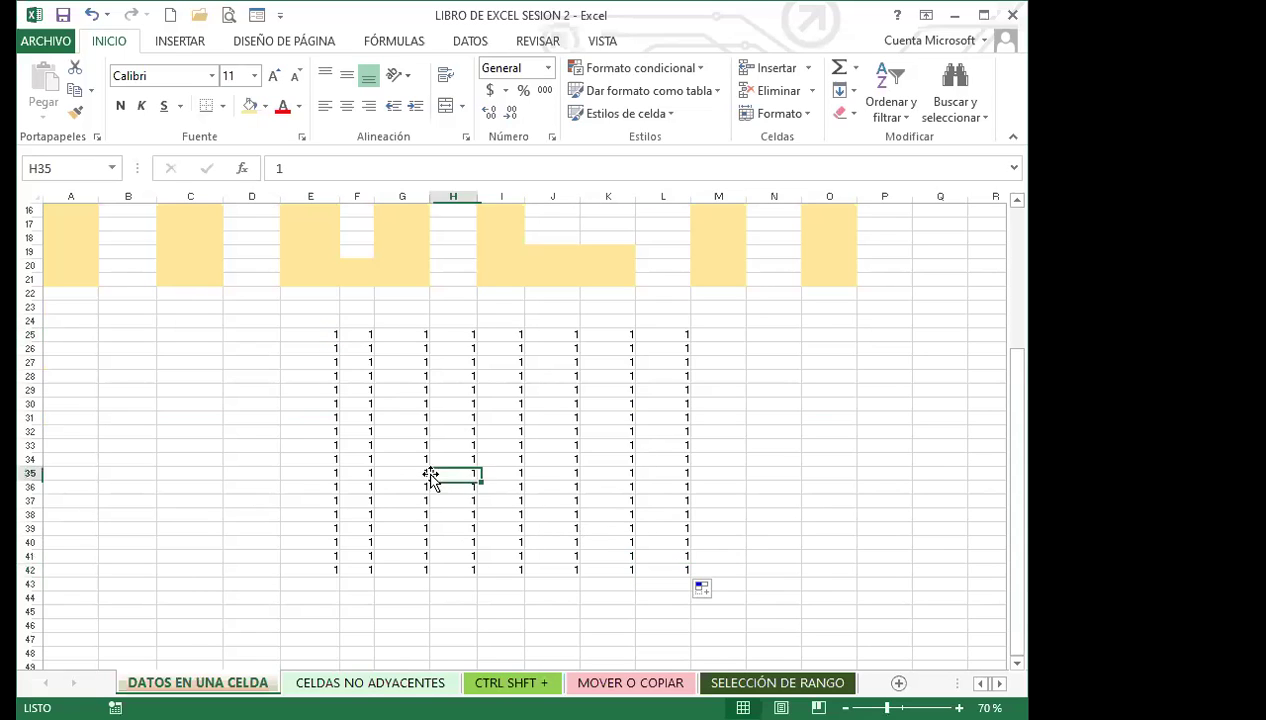
click(223, 458)
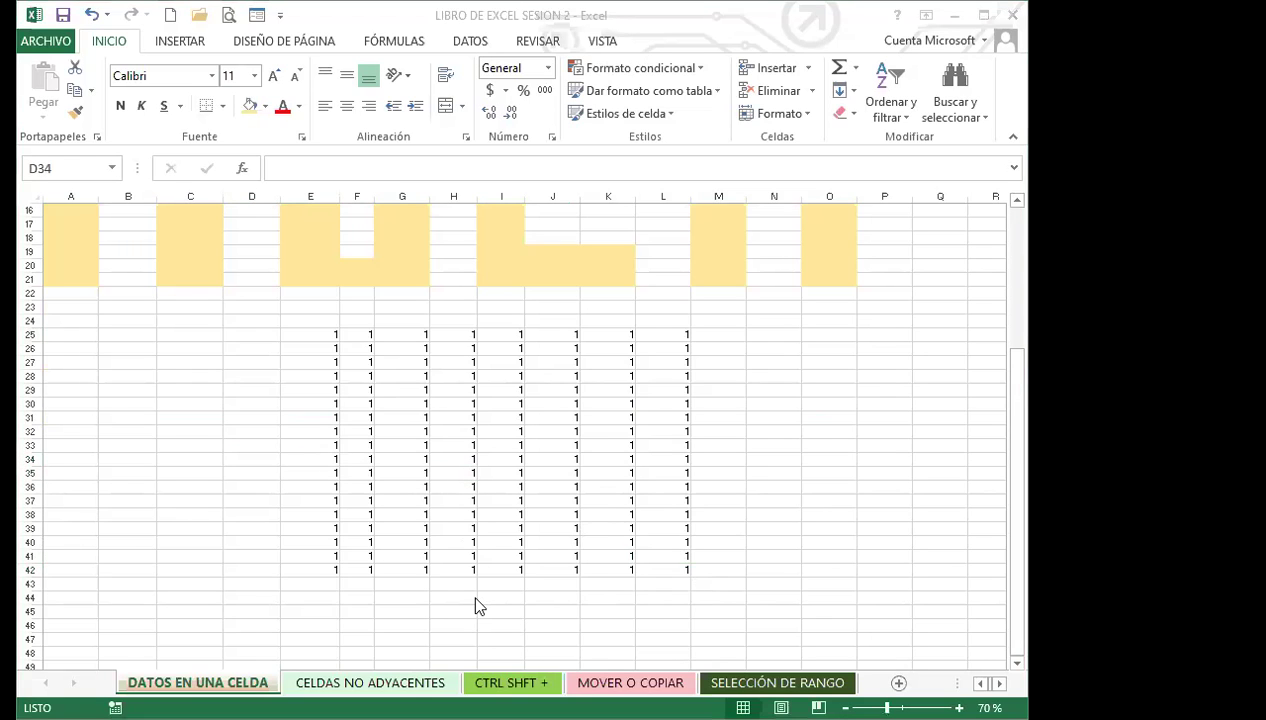
click(329, 401)
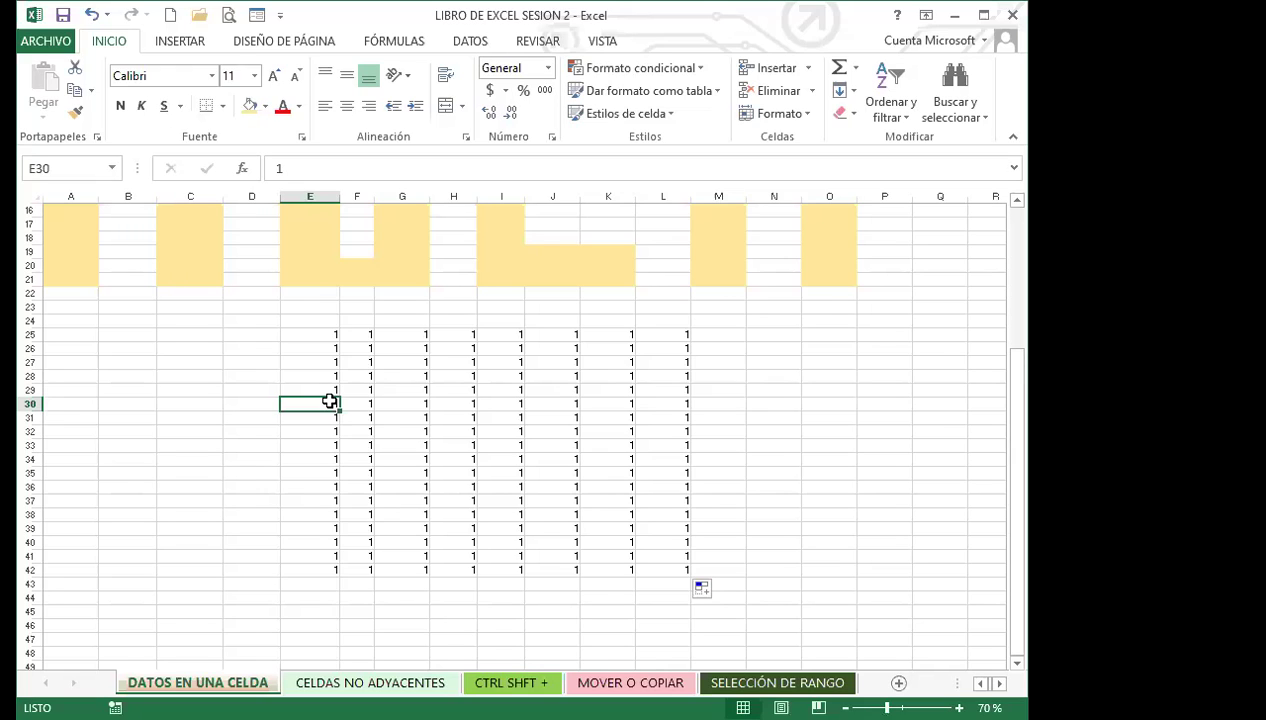
key(alt)
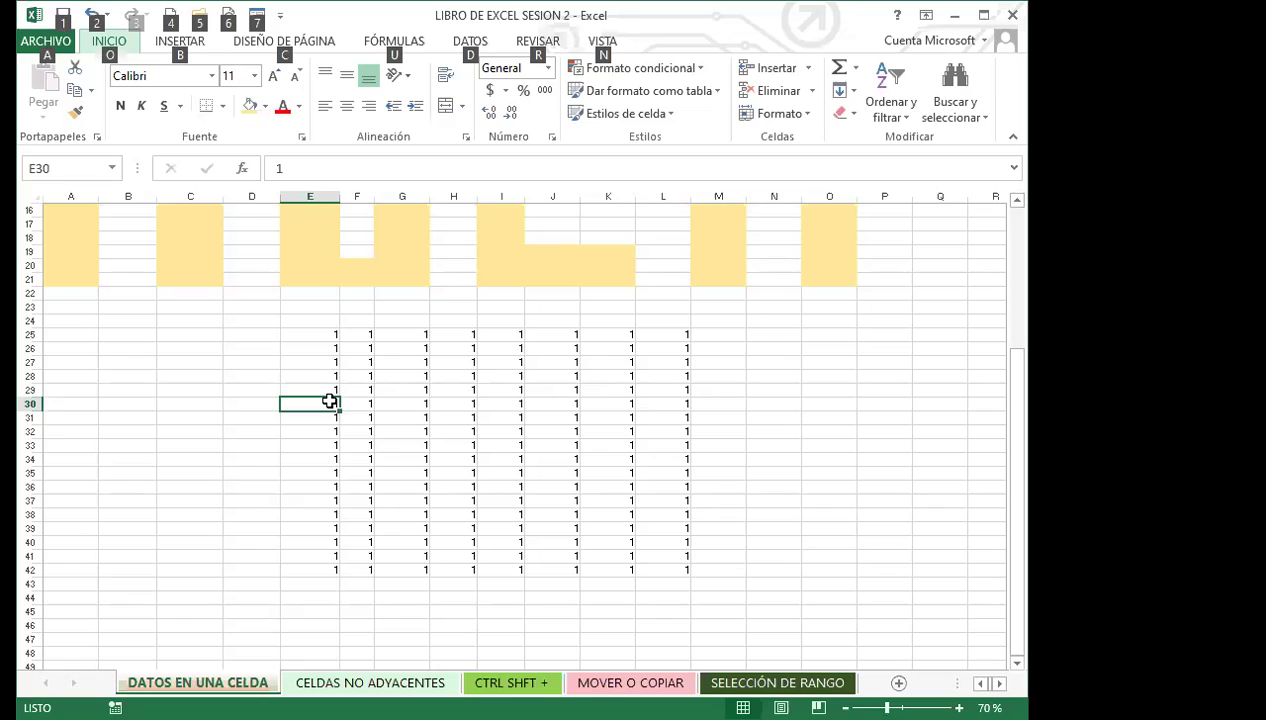
key(alt)
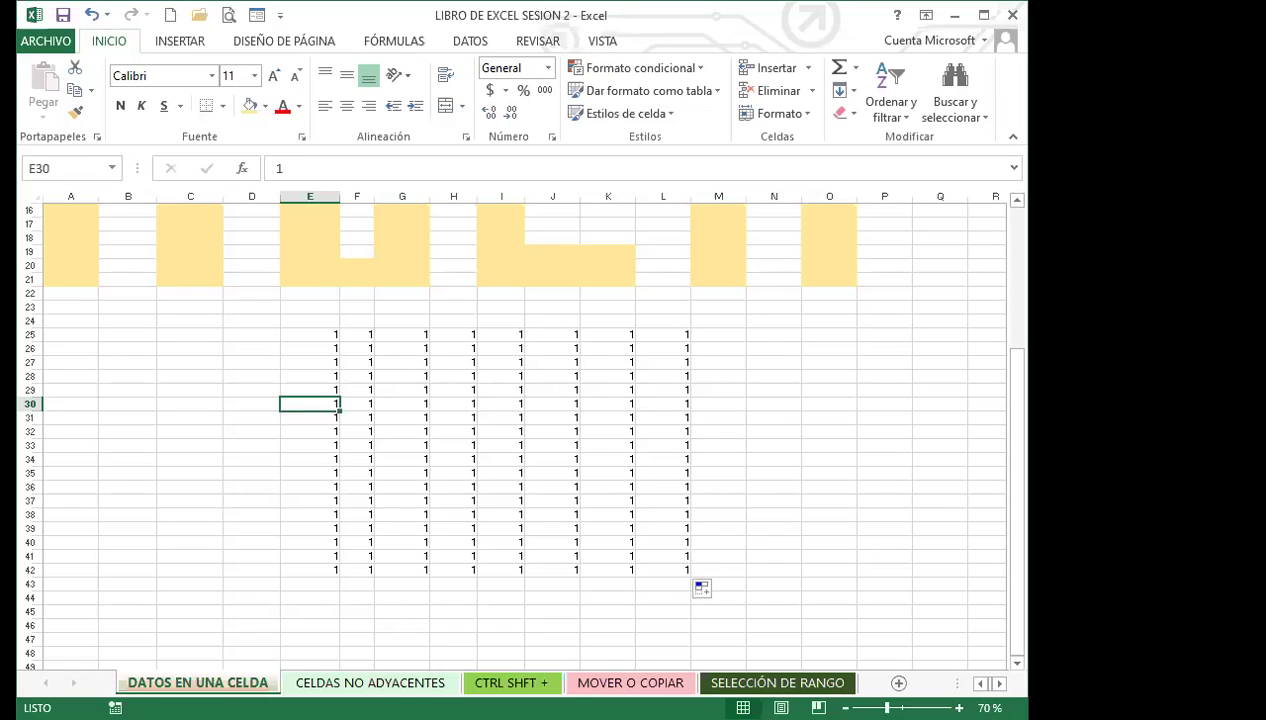
key(alt+Tab)
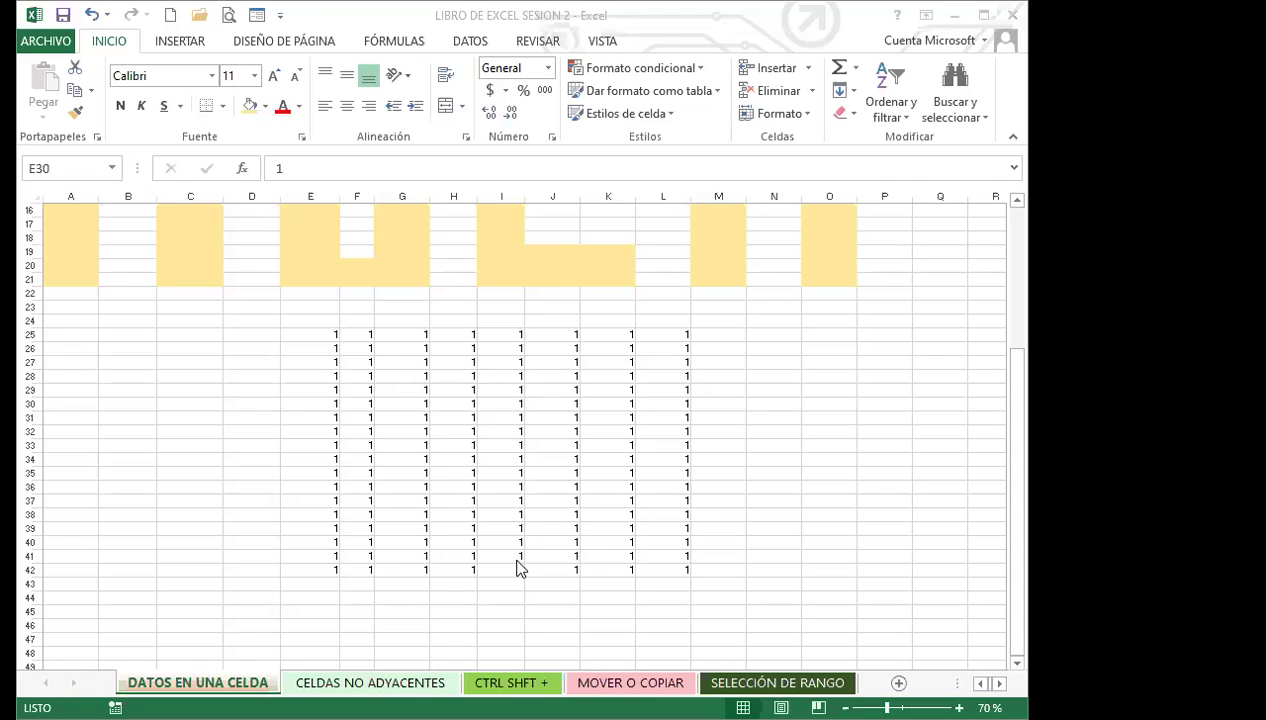
click(495, 405)
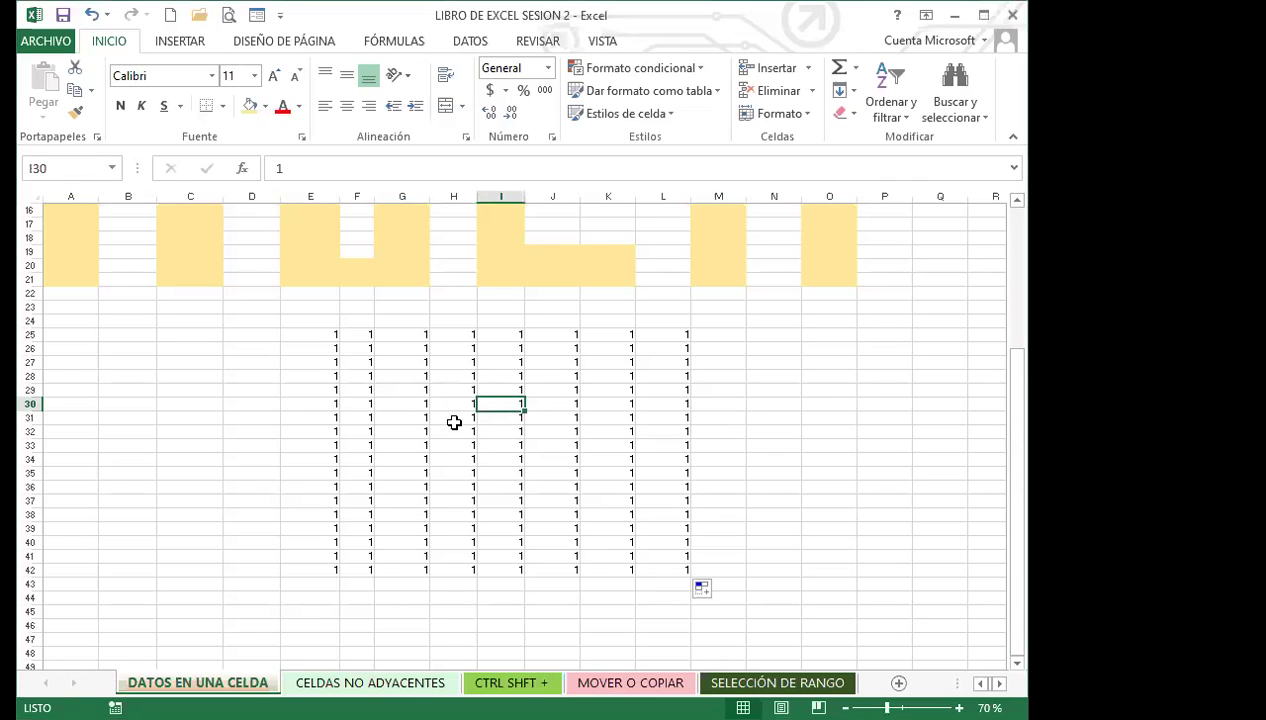
click(729, 462)
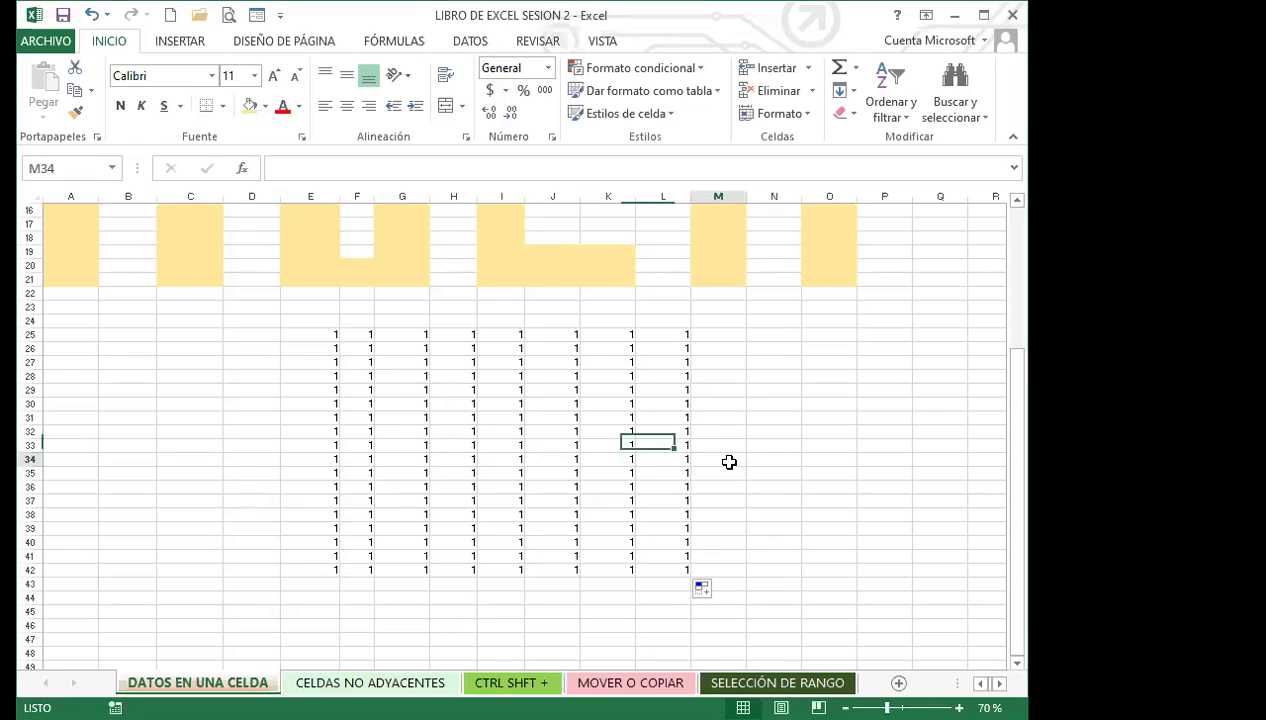